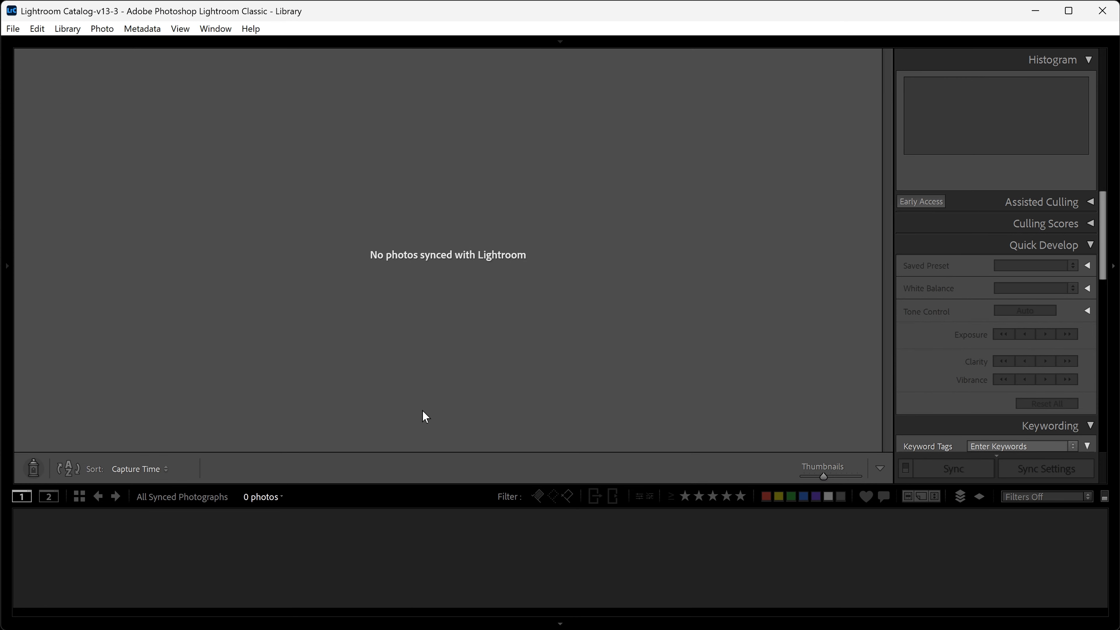
# Open the catalog settings.
pyautogui.click(44, 29)
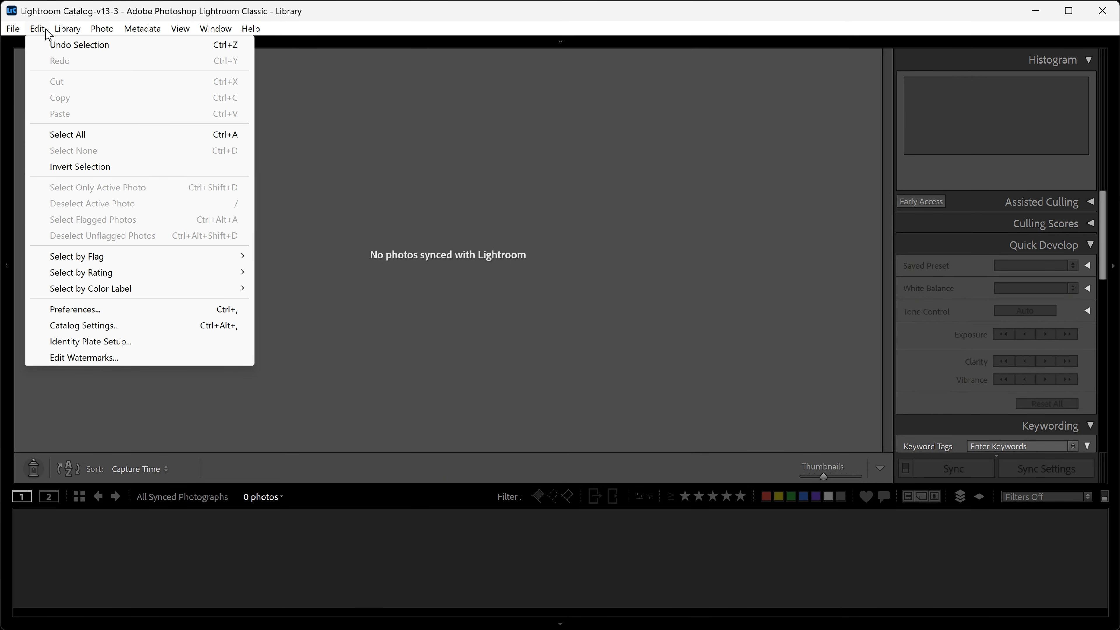
pyautogui.click(132, 331)
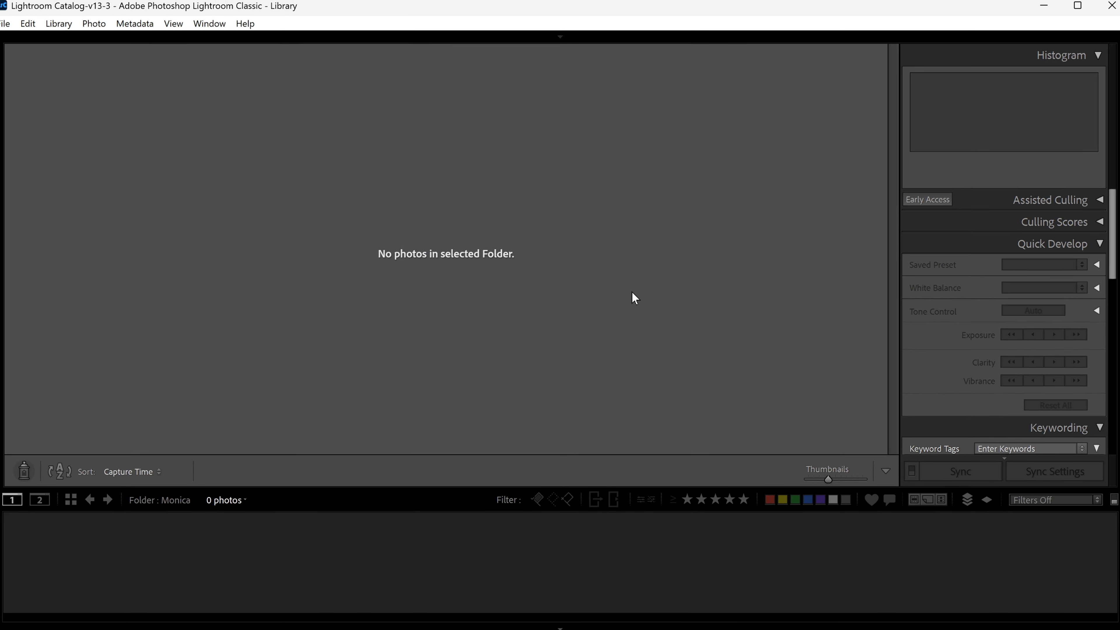
# Import every photo from the third shoot folder under 2025-07 Malaysia, adding them to the catalog without moving them.
pyautogui.hotkey('ctrl', 'shift', 'i')
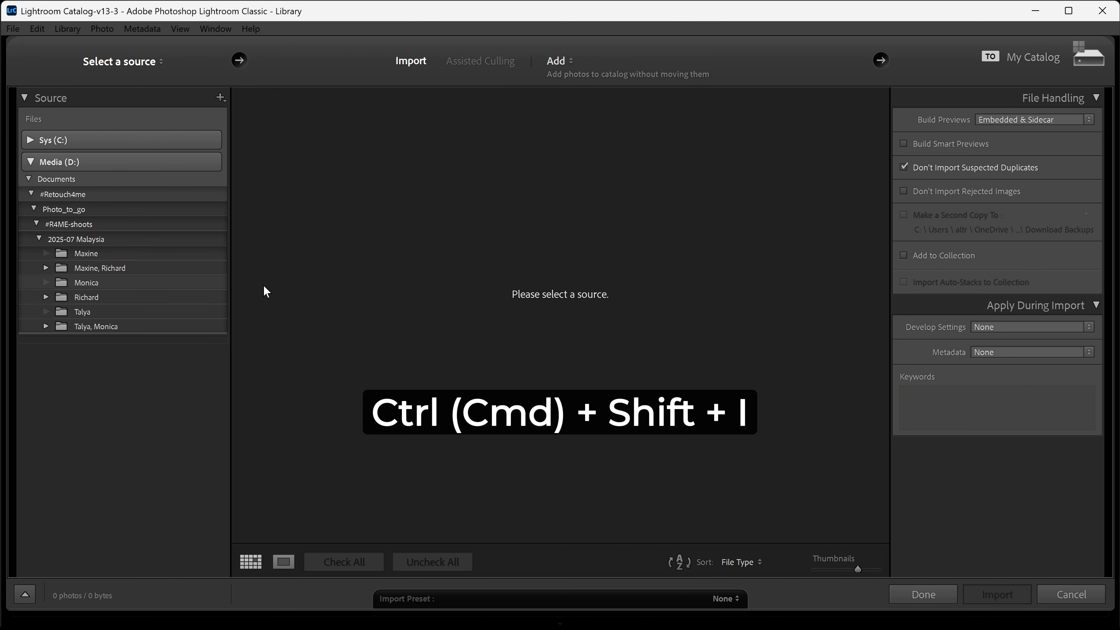
pyautogui.click(99, 284)
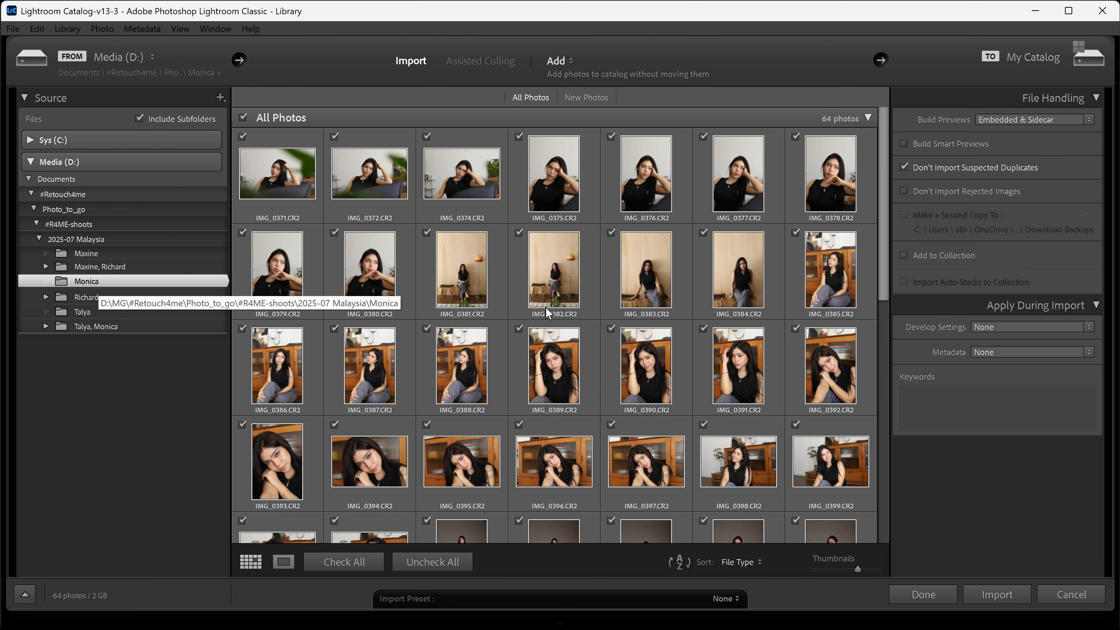
pyautogui.scroll(-5, 545, 307)
pyautogui.scroll(-3, 546, 308)
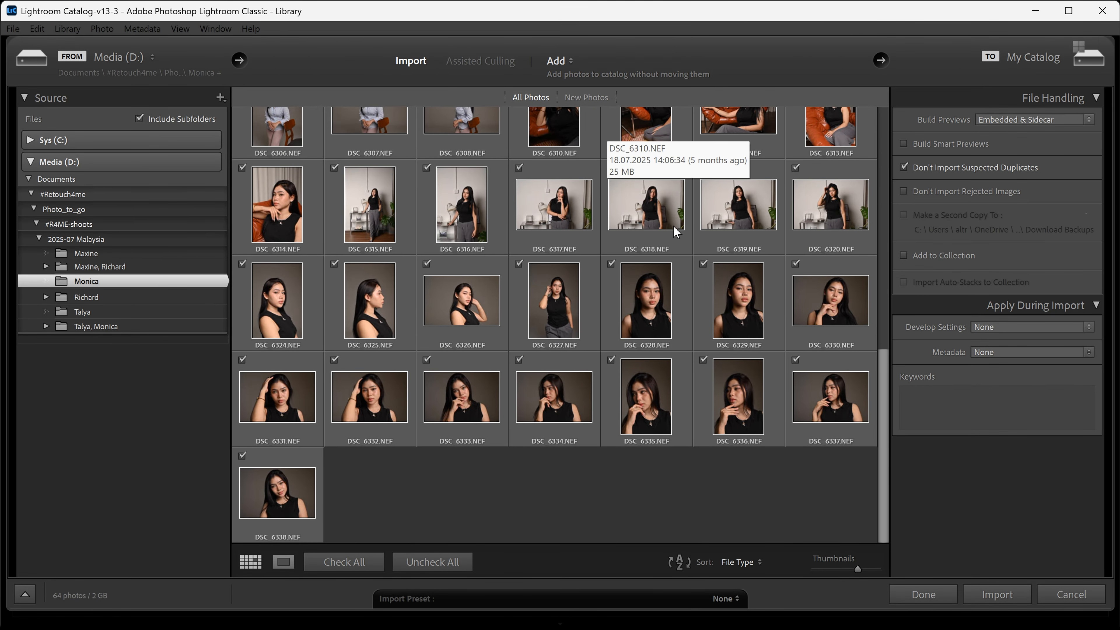
pyautogui.click(998, 594)
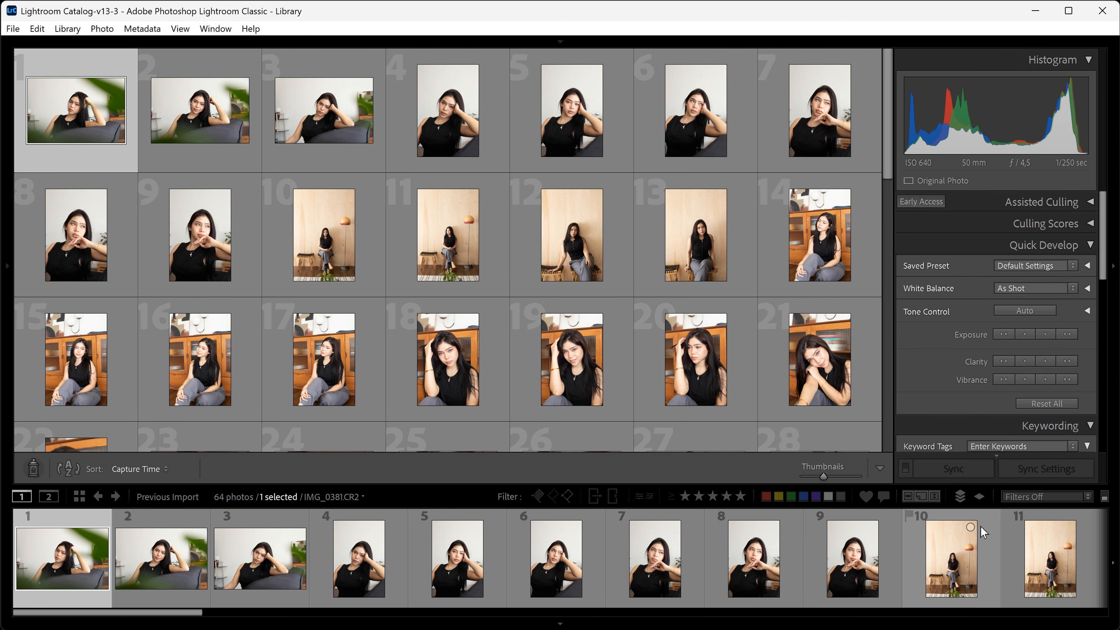
# Switch to the Develop module and collapse the module bar.
pyautogui.moveTo(716, 38)
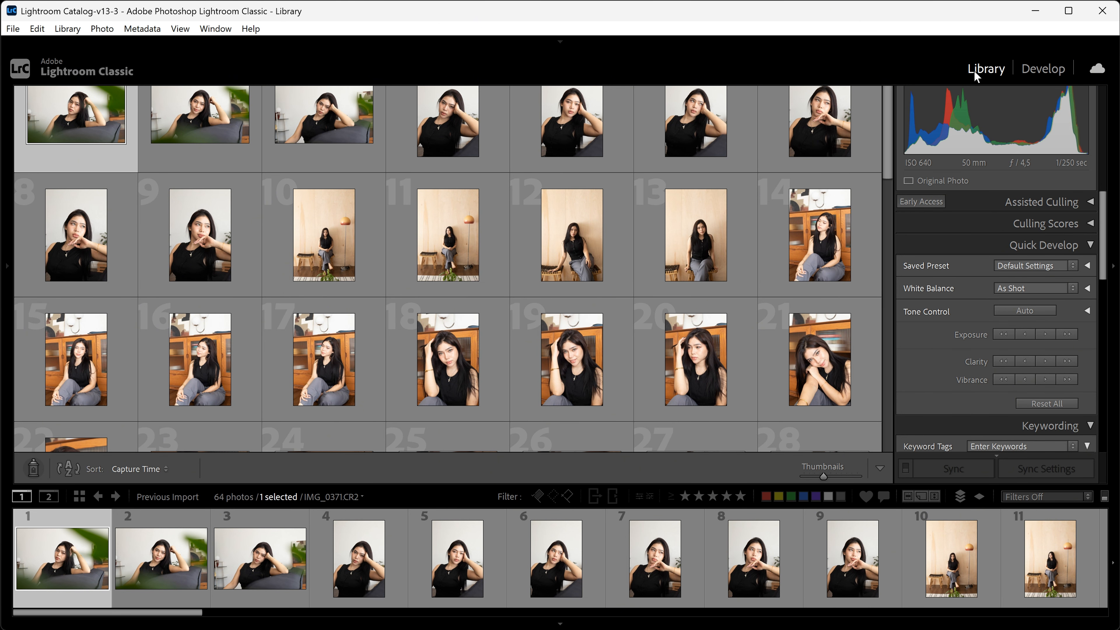
pyautogui.rightClick(951, 72)
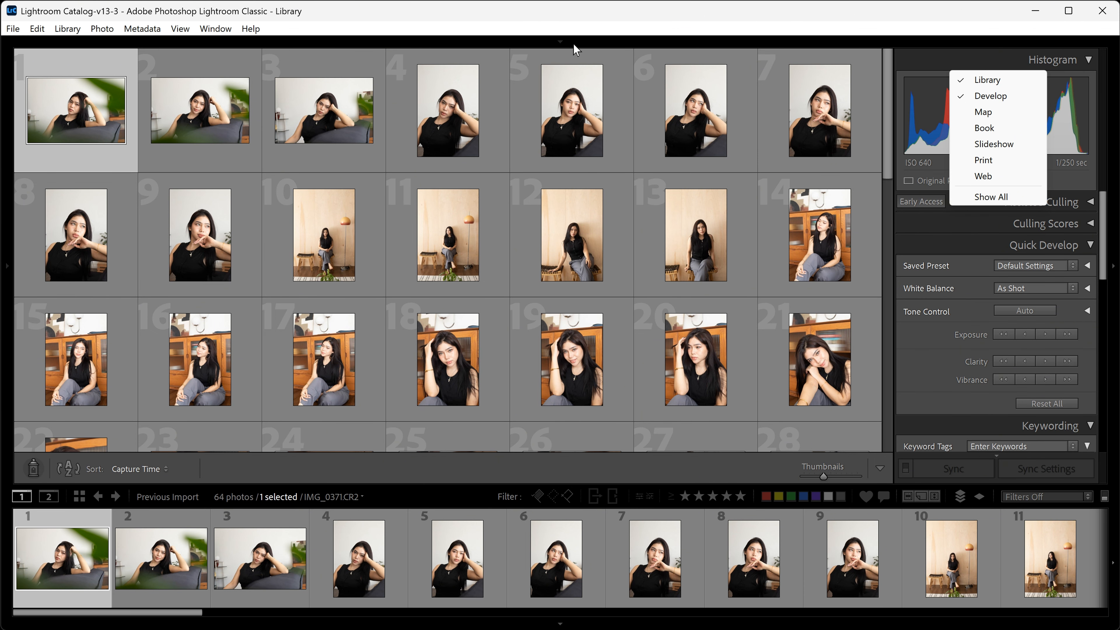
pyautogui.click(559, 42)
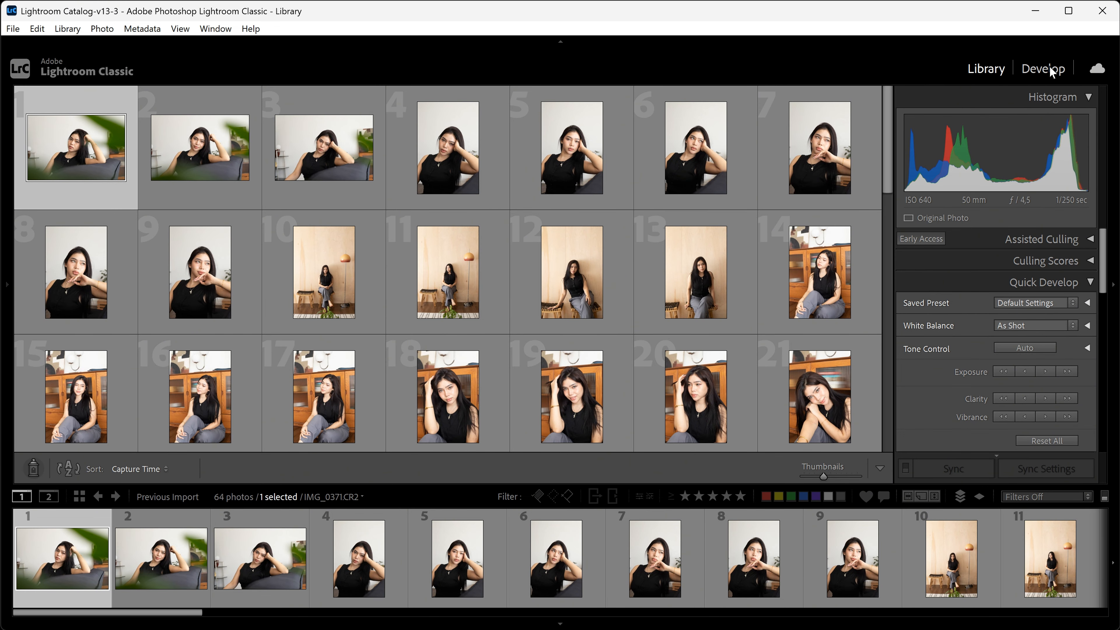
pyautogui.click(1050, 70)
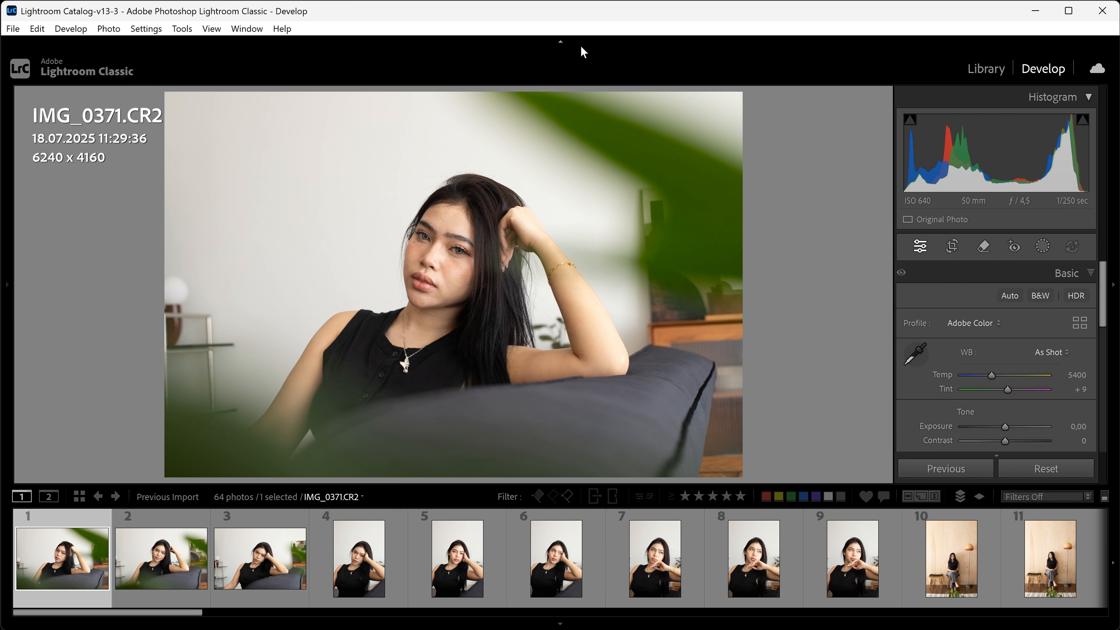
pyautogui.click(561, 40)
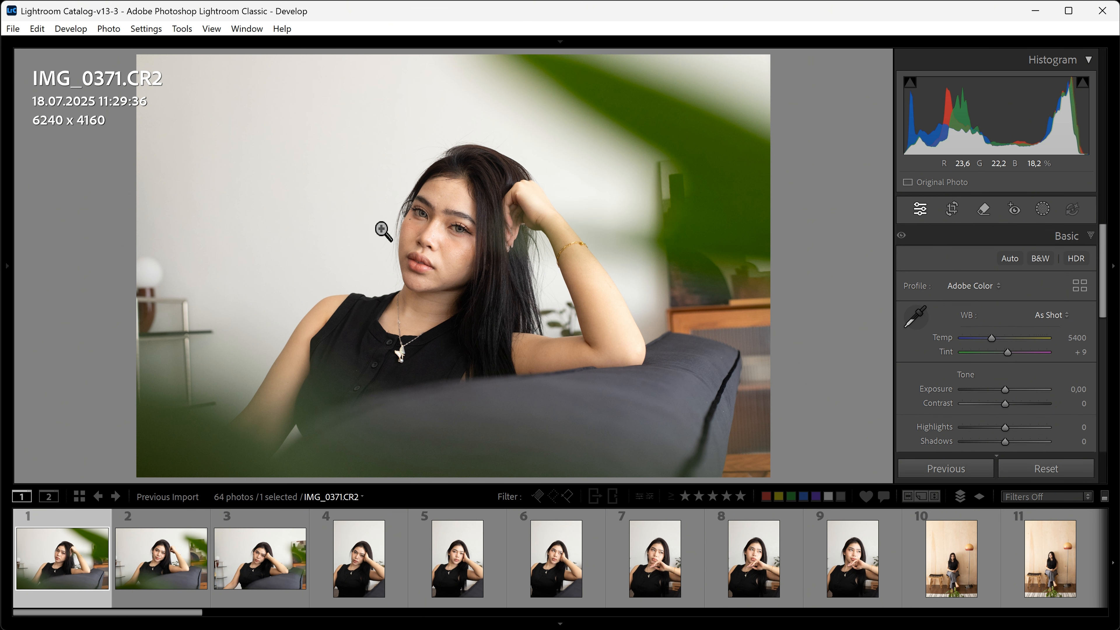
# Look through the develop presets and the edit history of IMG_0371.CR2.
pyautogui.moveTo(10, 243)
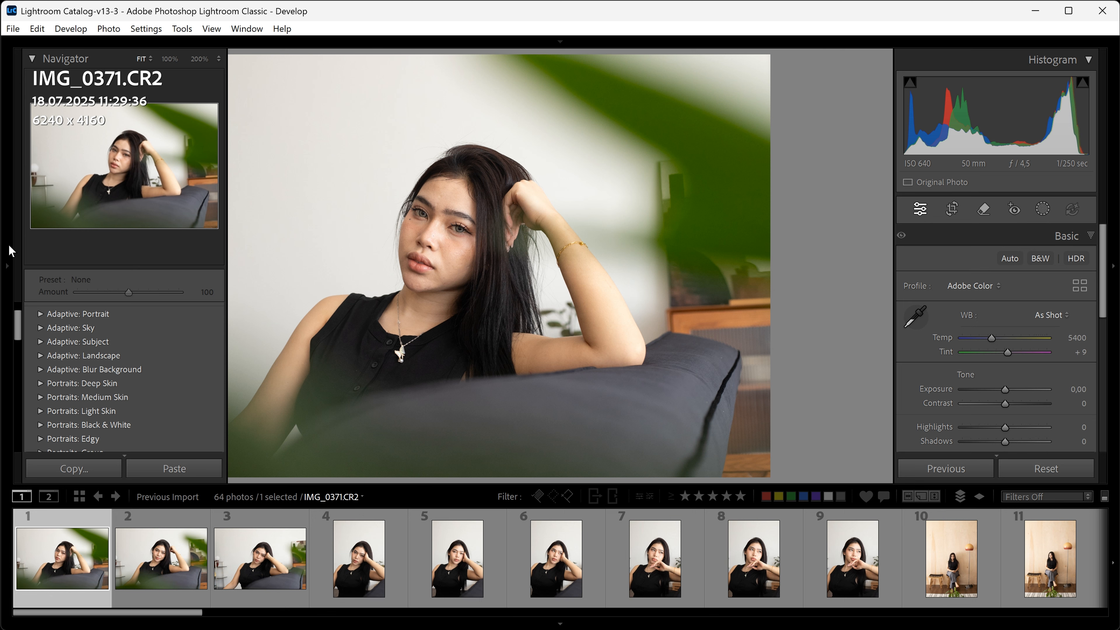
pyautogui.click(8, 266)
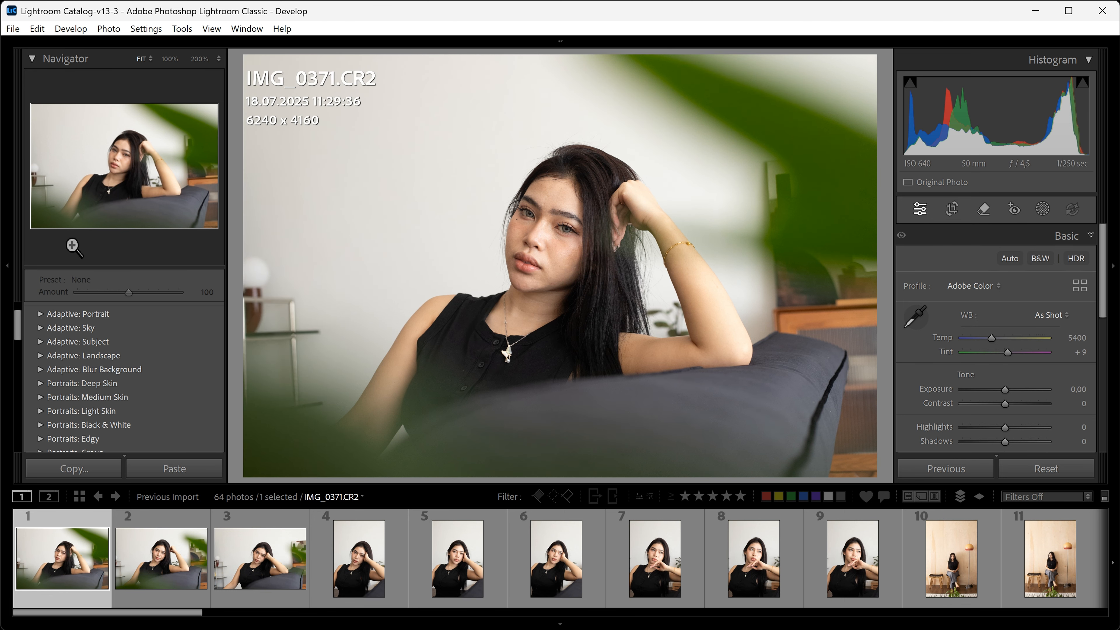
pyautogui.click(9, 267)
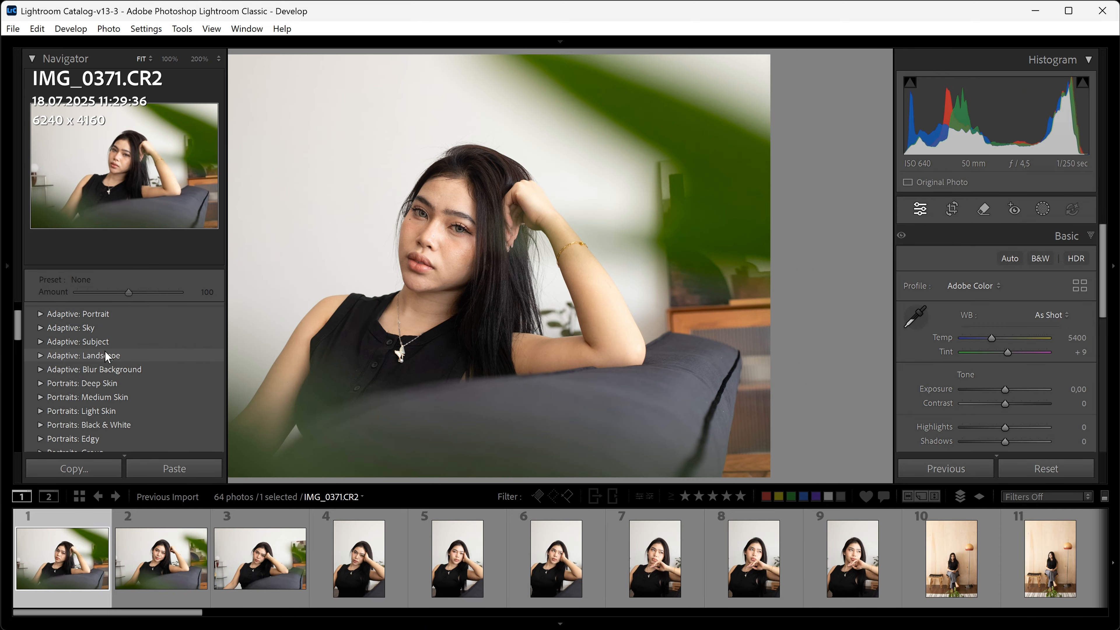
pyautogui.scroll(-15, 102, 401)
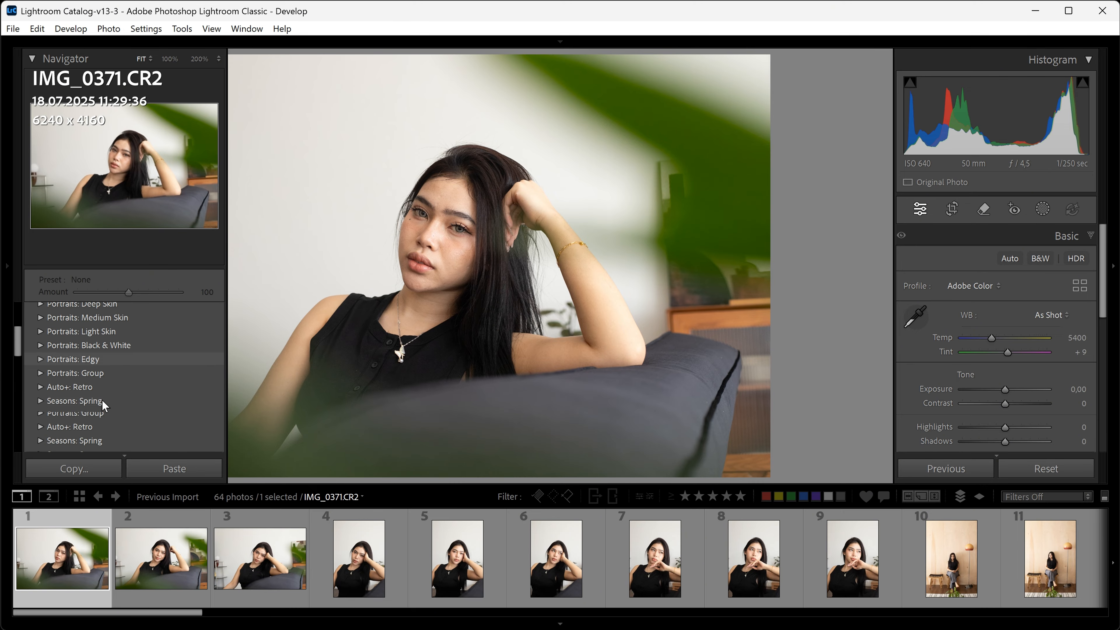
pyautogui.scroll(-3, 102, 398)
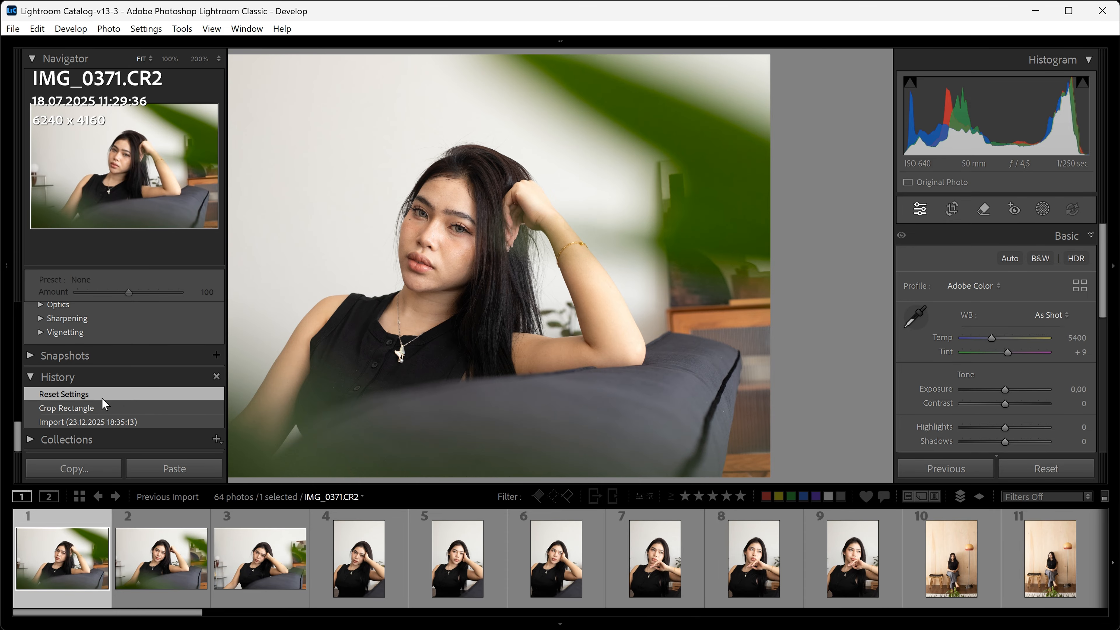
pyautogui.scroll(1, 102, 399)
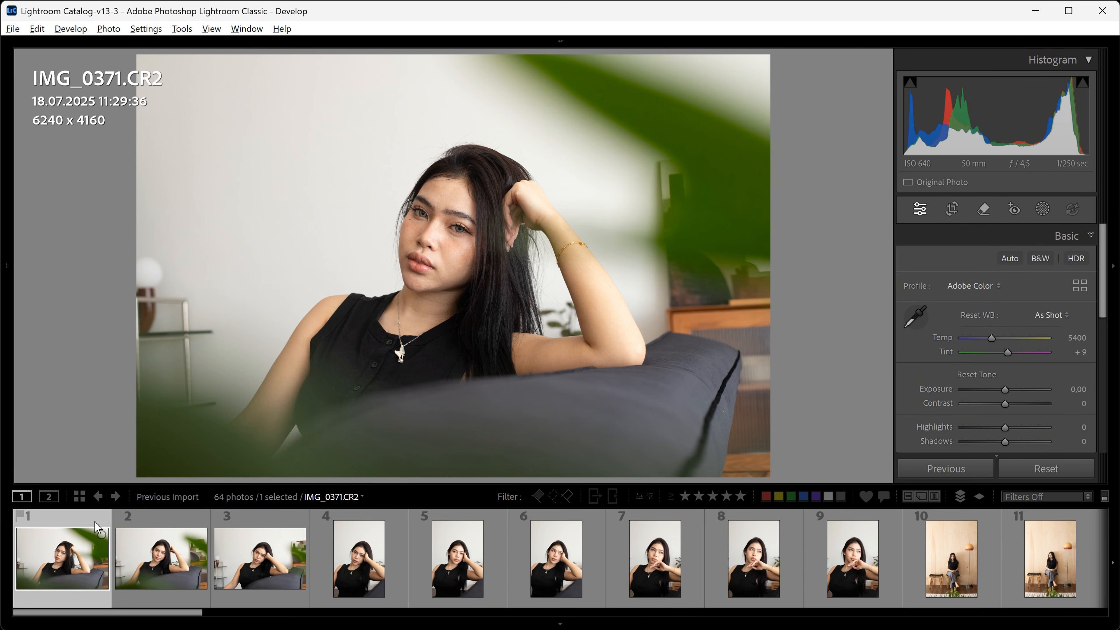
# Review the photos one by one up to IMG_0378.CR2 and flag that photo as rejected.
pyautogui.press('Right')
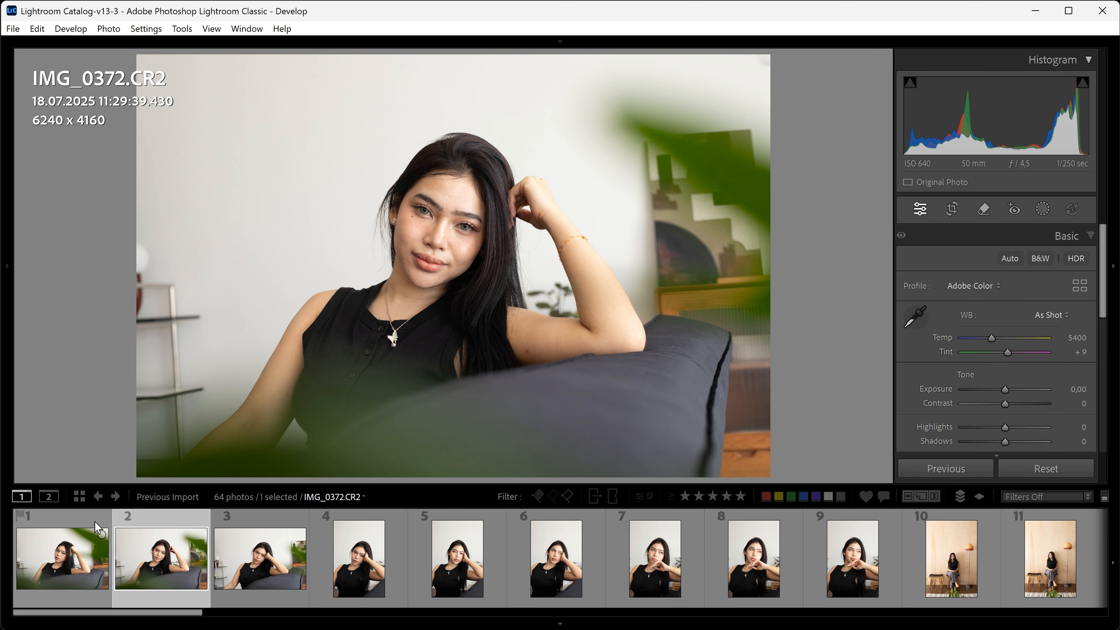
pyautogui.press('Right')
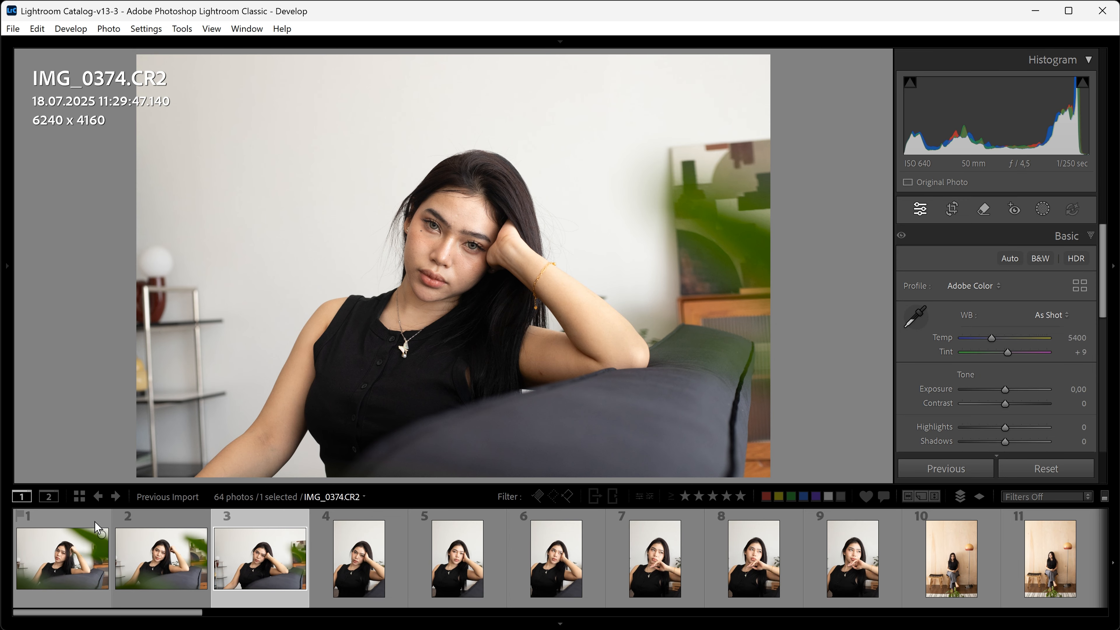
pyautogui.press('Right')
pyautogui.press('Right')
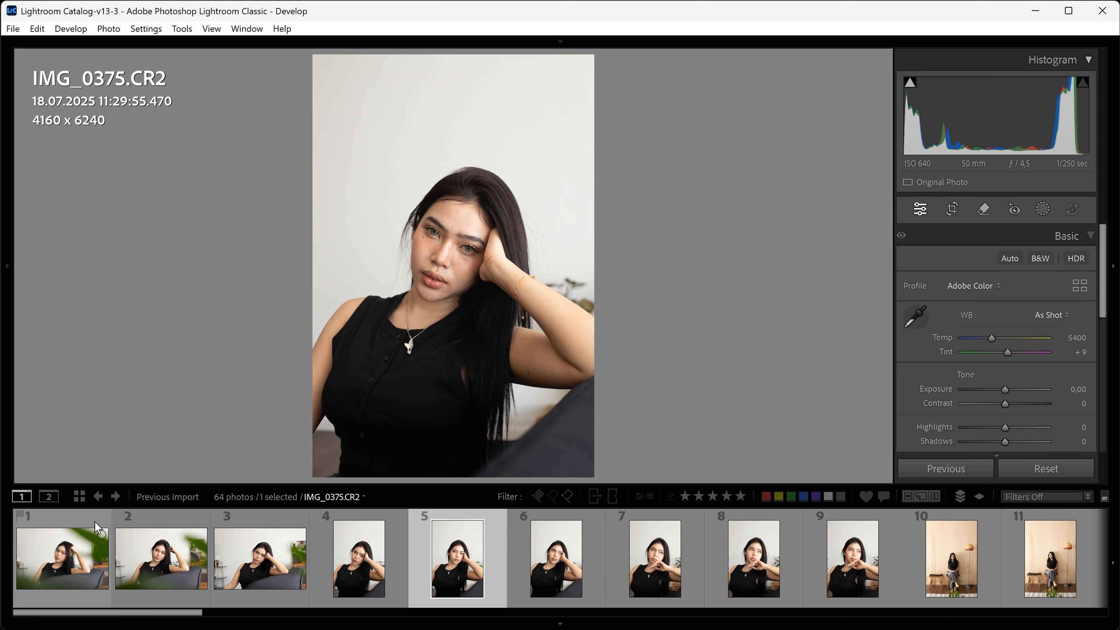
pyautogui.press('Right')
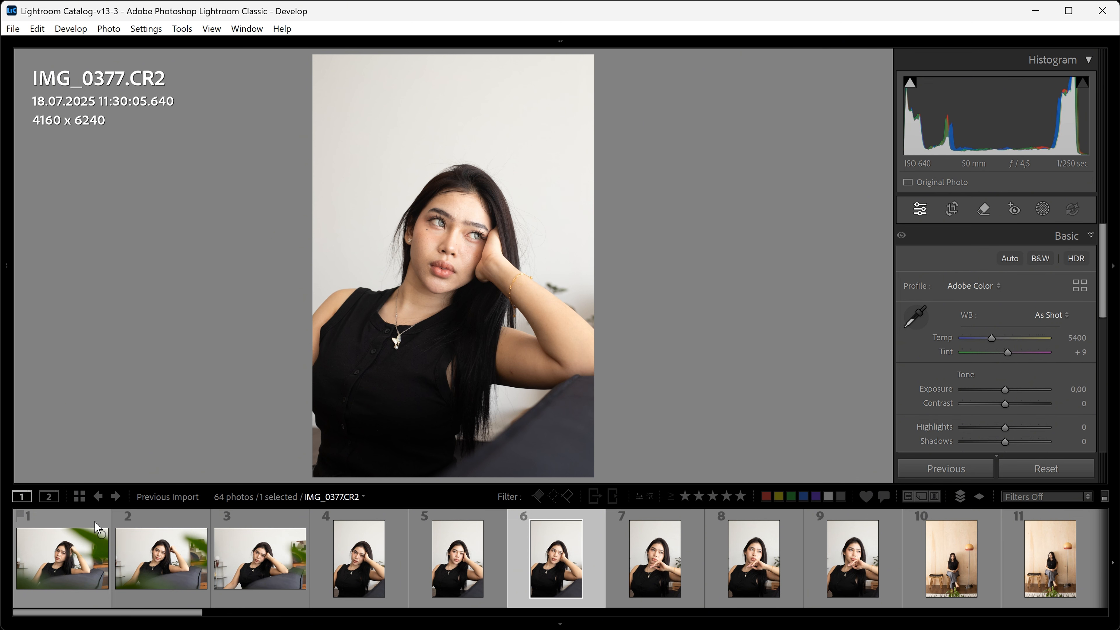
pyautogui.press('Right')
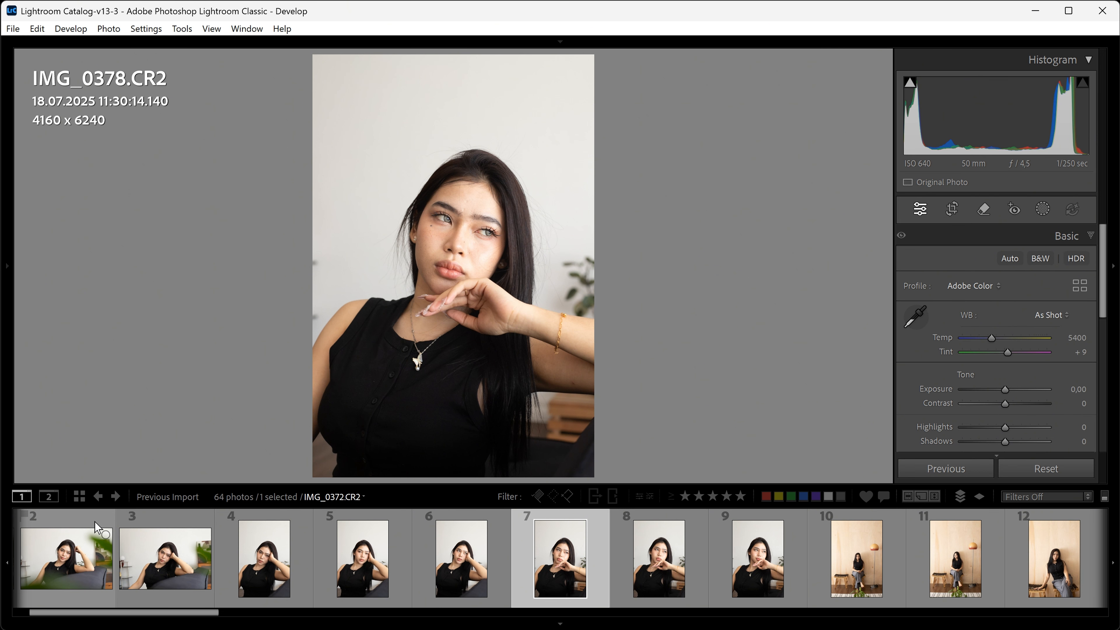
pyautogui.press('x')
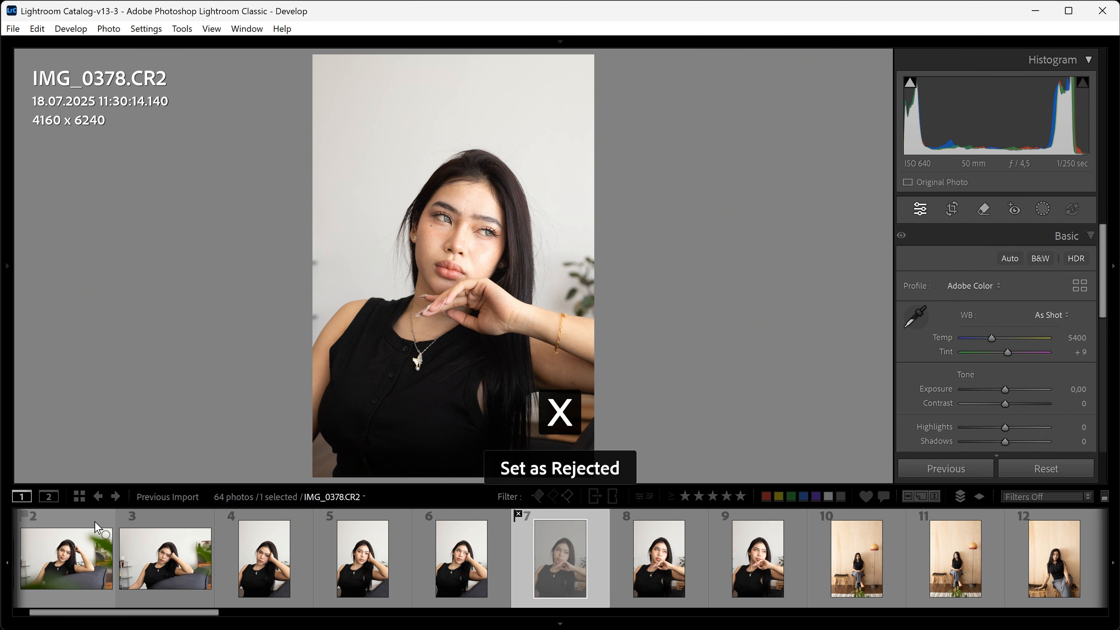
# Rate IMG_0380.CR2 three stars and IMG_0379.CR2 one star.
pyautogui.press('Right')
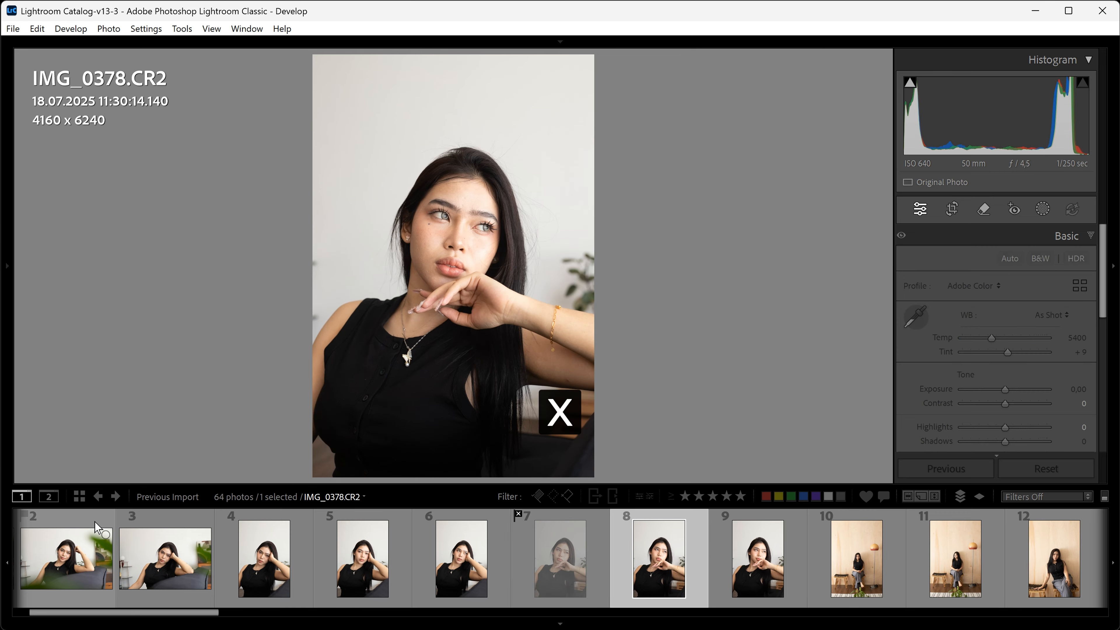
pyautogui.press('Right')
pyautogui.press('3')
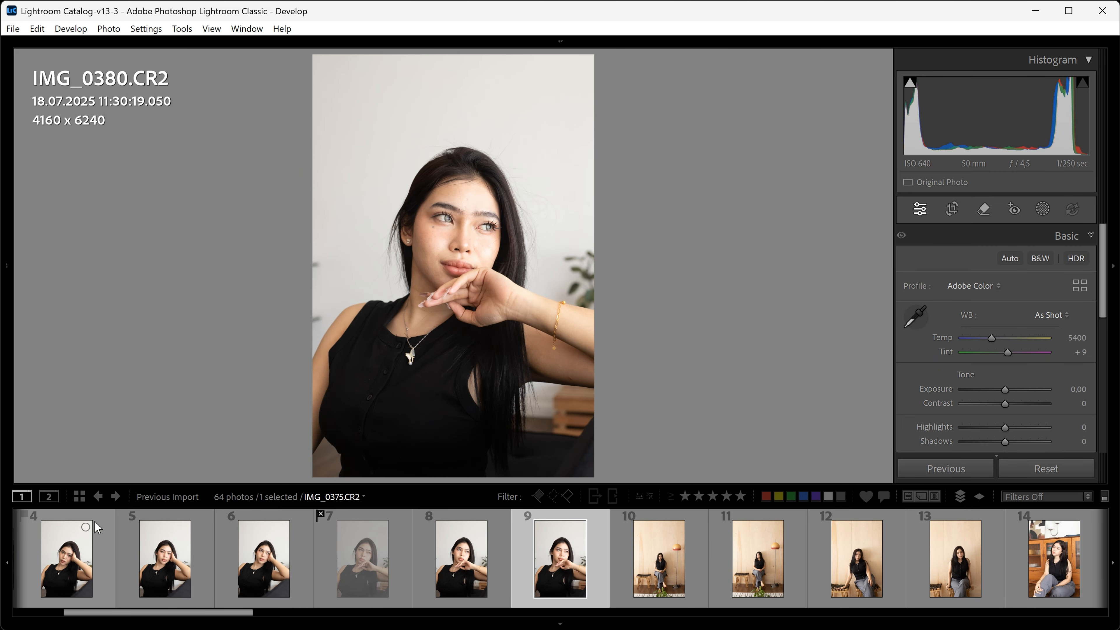
pyautogui.press('Left')
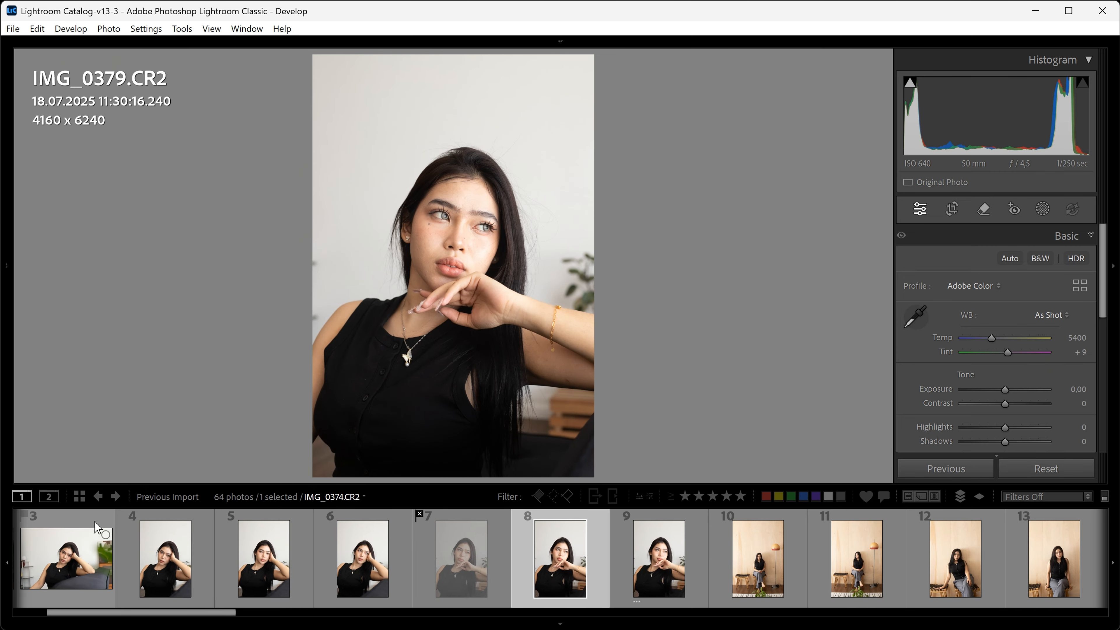
pyautogui.press('1')
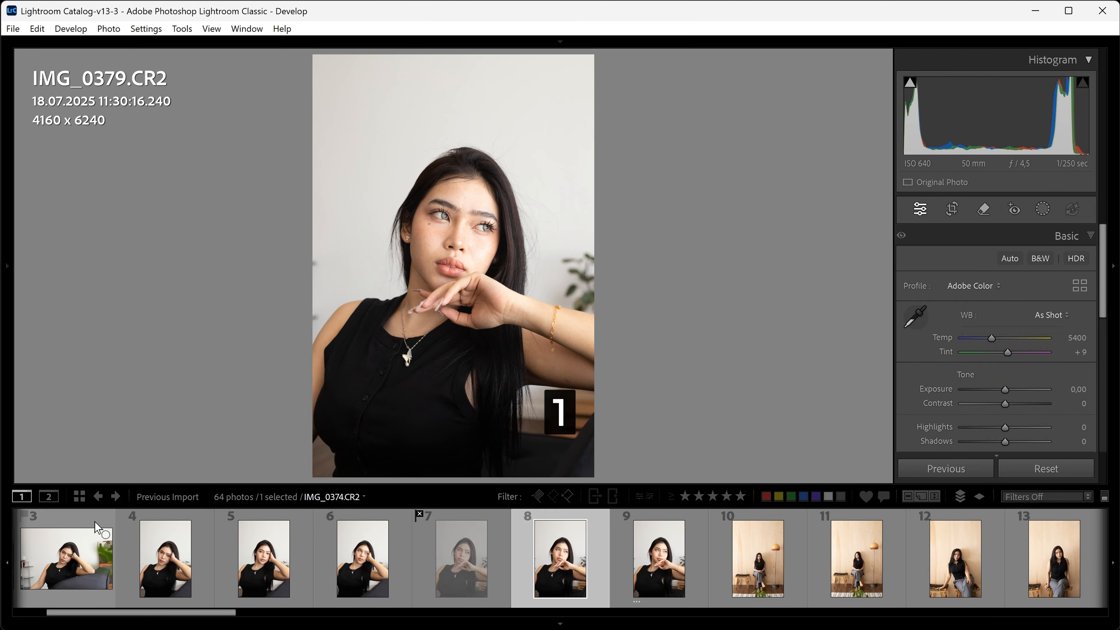
# Assign color labels: red to IMG_0381.CR2, yellow to IMG_0382.CR2 and green to IMG_0383.CR2.
pyautogui.press('Right')
pyautogui.press('Right')
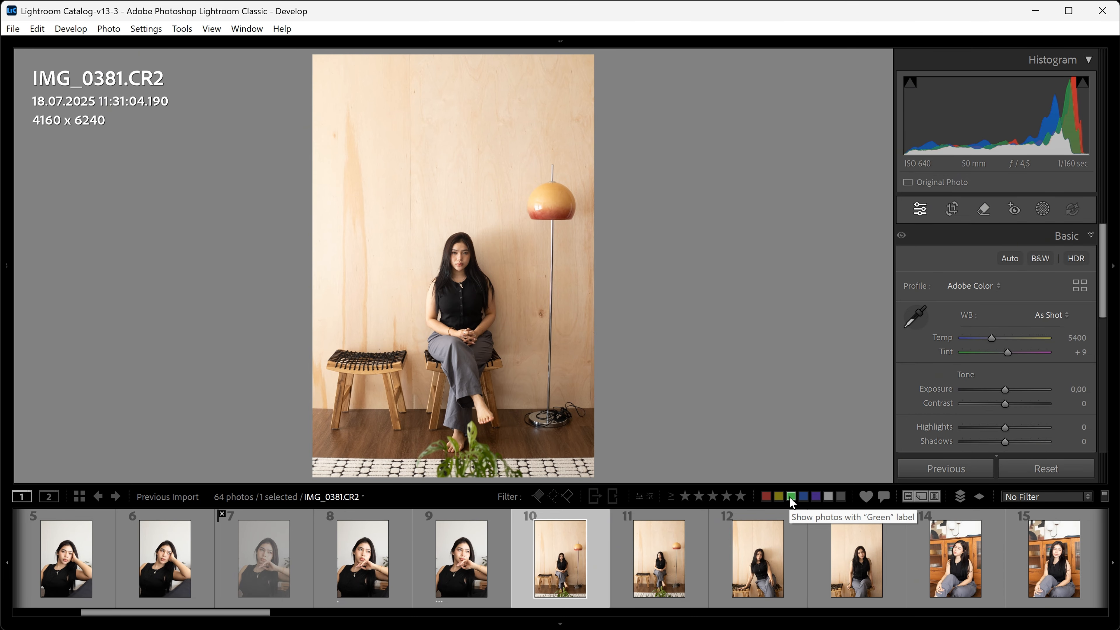
pyautogui.press('6')
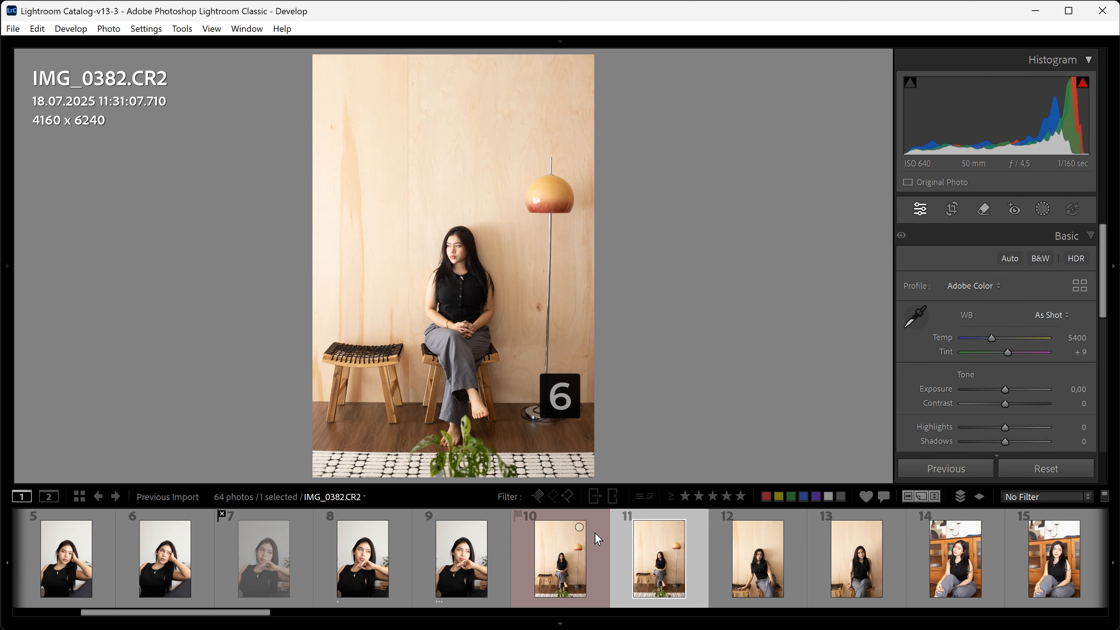
pyautogui.press('7')
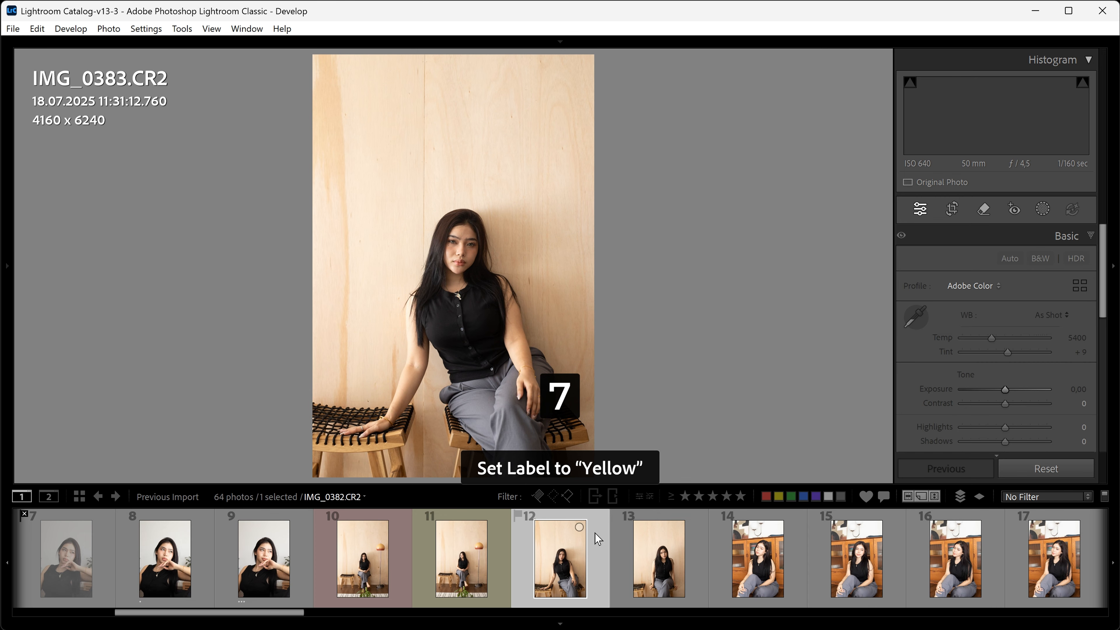
pyautogui.press('8')
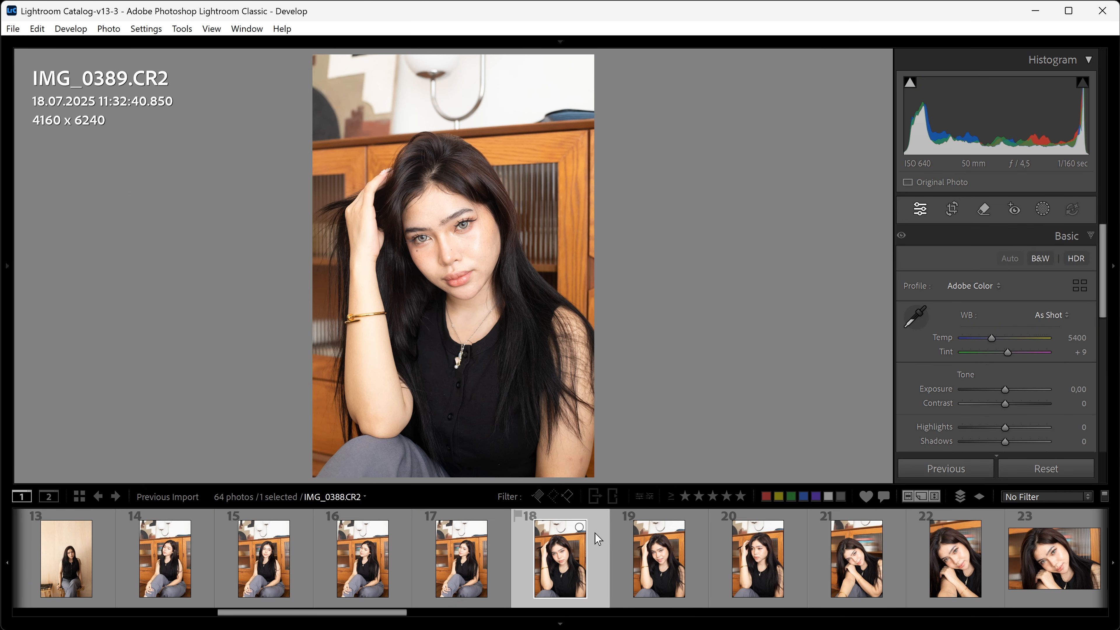
# Continue reviewing the photos up to IMG_0398.CR2, rating the 22nd photo four stars and the 25th photo three stars.
pyautogui.press('Right')
pyautogui.press('Right')
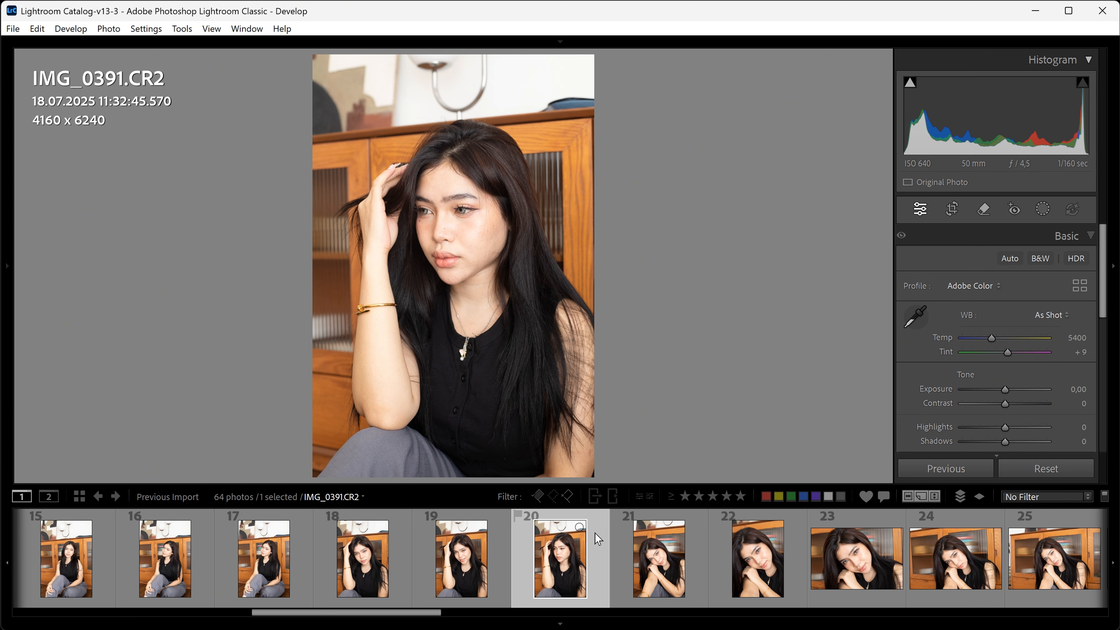
pyautogui.press('p')
pyautogui.press('u')
pyautogui.press('Right')
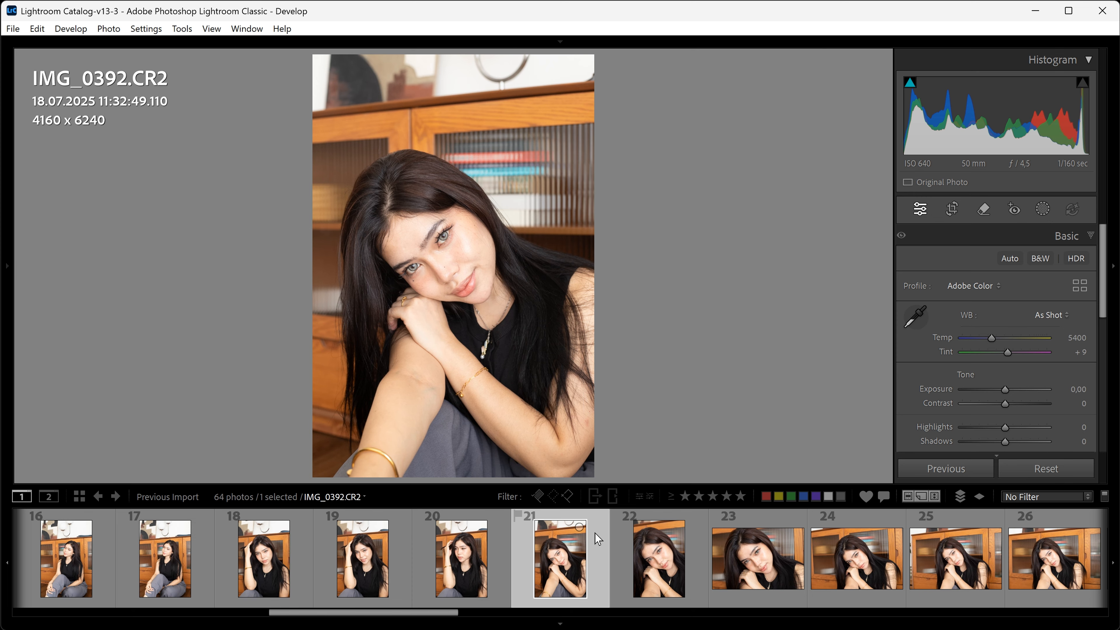
pyautogui.press('p')
pyautogui.press('Right')
pyautogui.press('Right')
pyautogui.press('Right')
pyautogui.press('Right')
pyautogui.press('Right')
pyautogui.press('Right')
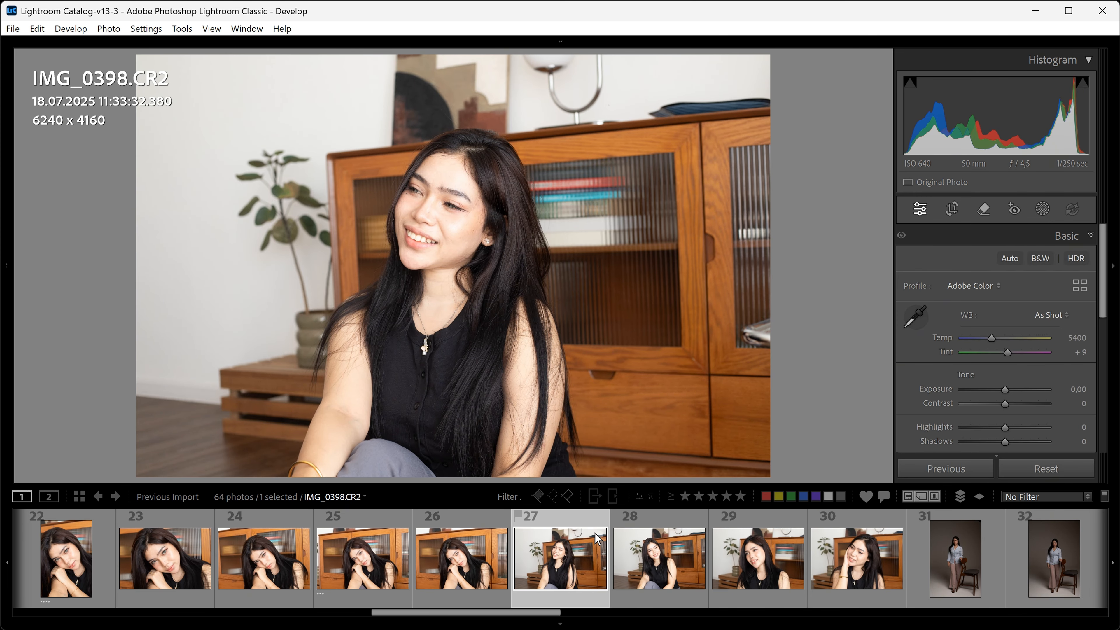
# Filter the filmstrip to photos rated one star and higher.
pyautogui.click(685, 496)
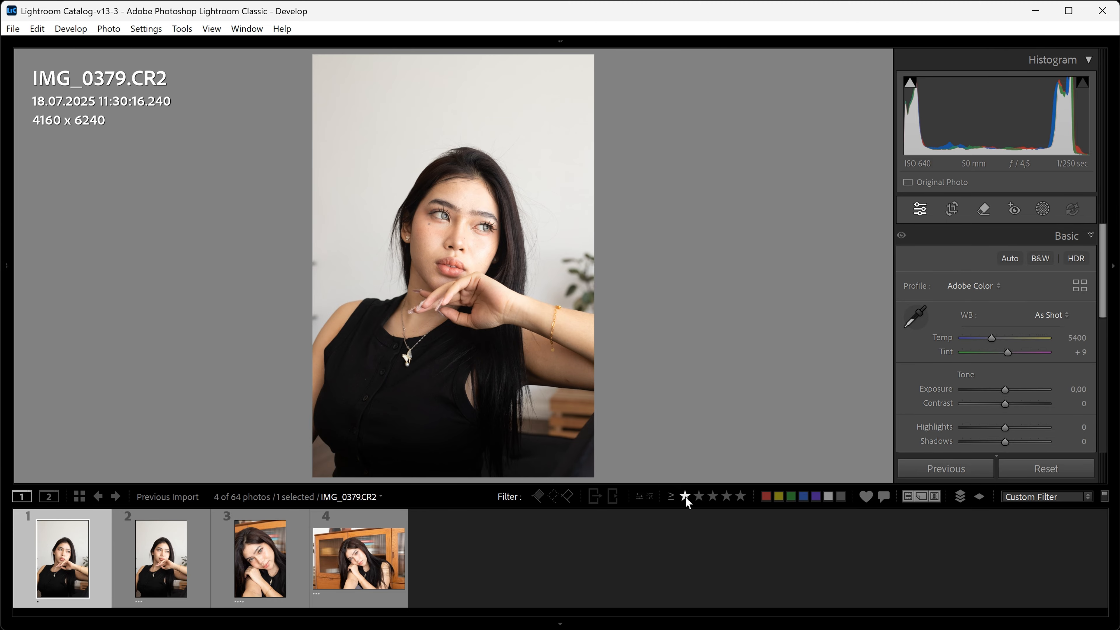
# Compare the filmstrip filtered to minimum ratings of two, three, five and four stars and to flagged photos, and clear the filters.
pyautogui.click(700, 497)
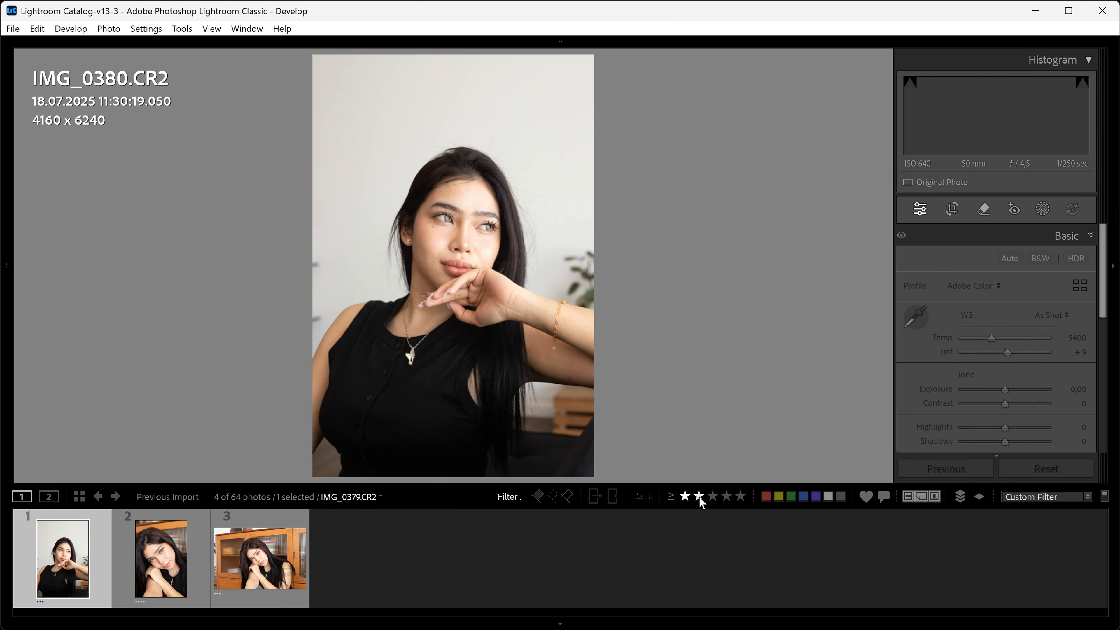
pyautogui.click(714, 497)
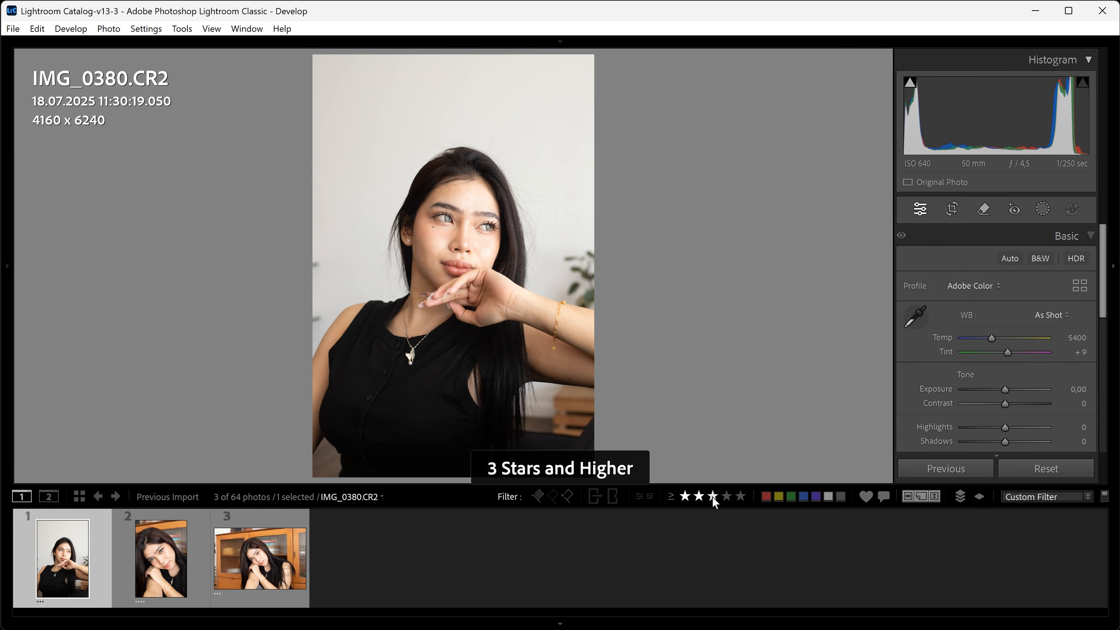
pyautogui.click(741, 497)
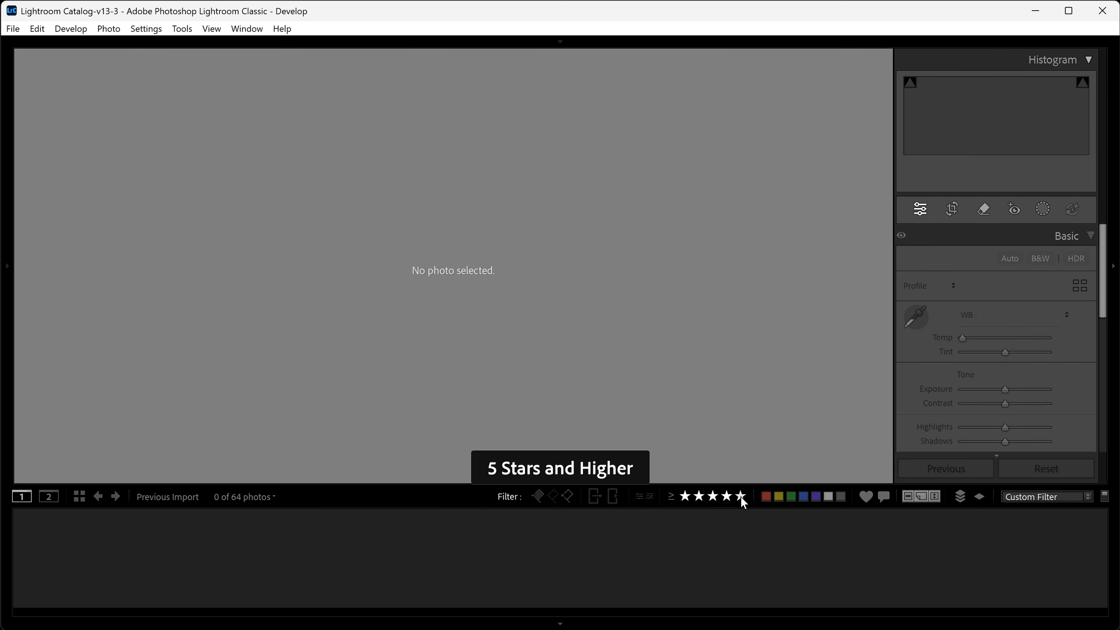
pyautogui.click(727, 498)
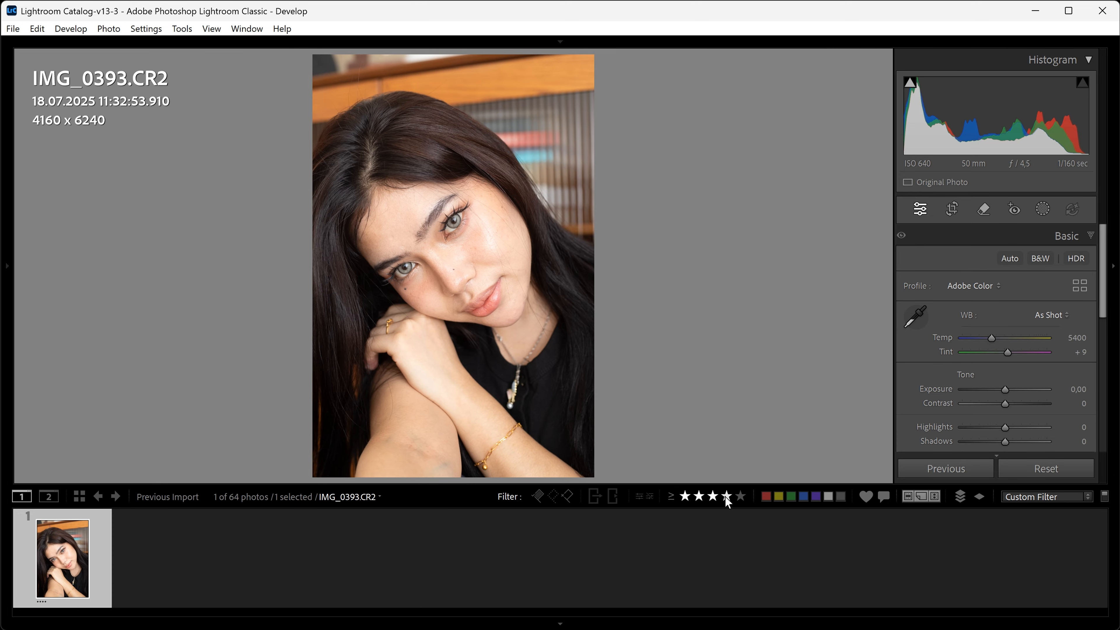
pyautogui.click(685, 497)
pyautogui.click(685, 497)
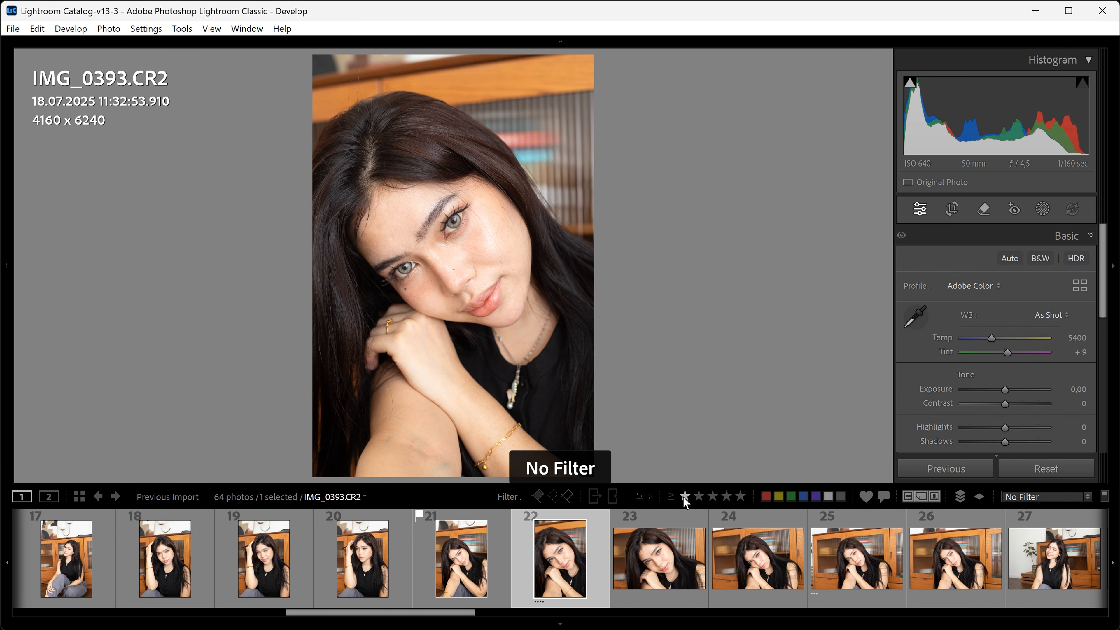
pyautogui.click(538, 496)
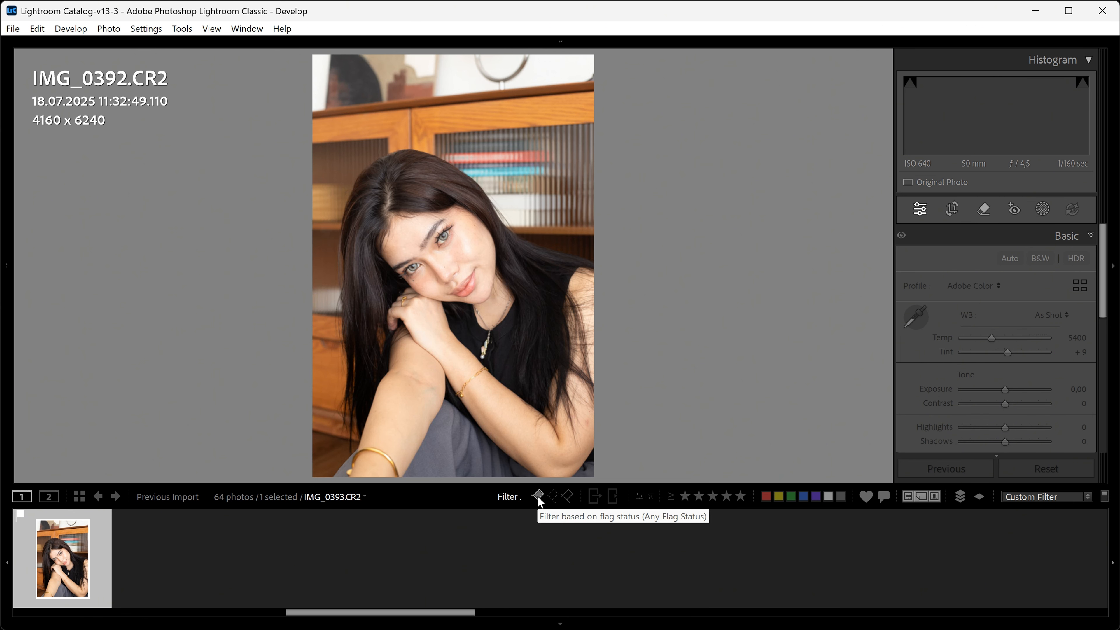
pyautogui.click(538, 496)
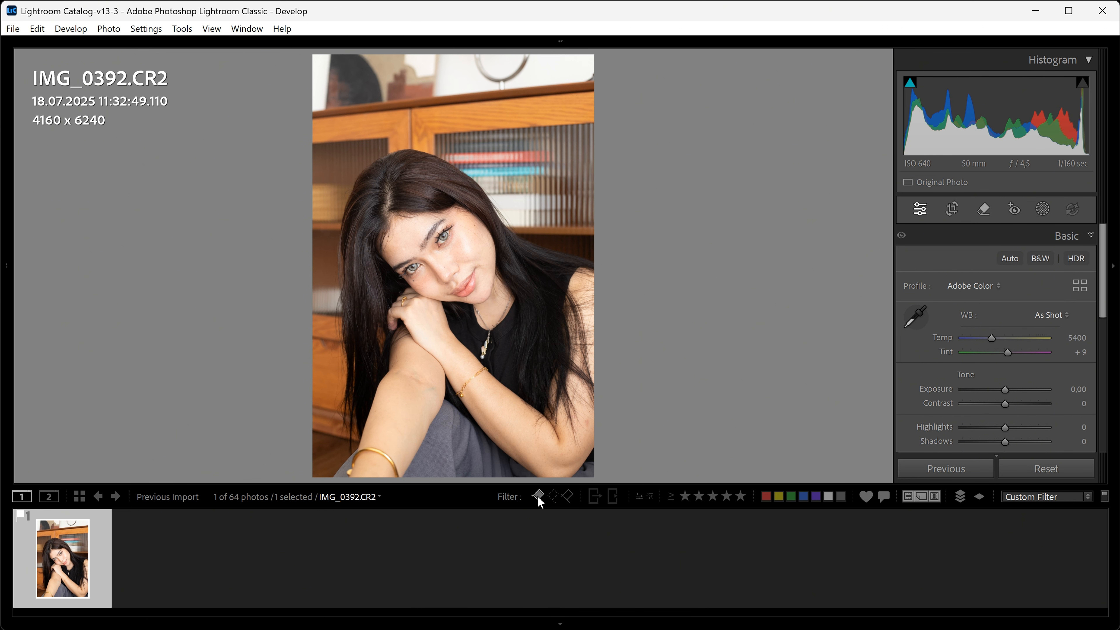
# Select IMG_0396.CR2, the 25th photo in the filmstrip, for editing.
pyautogui.click(758, 559)
pyautogui.click(837, 557)
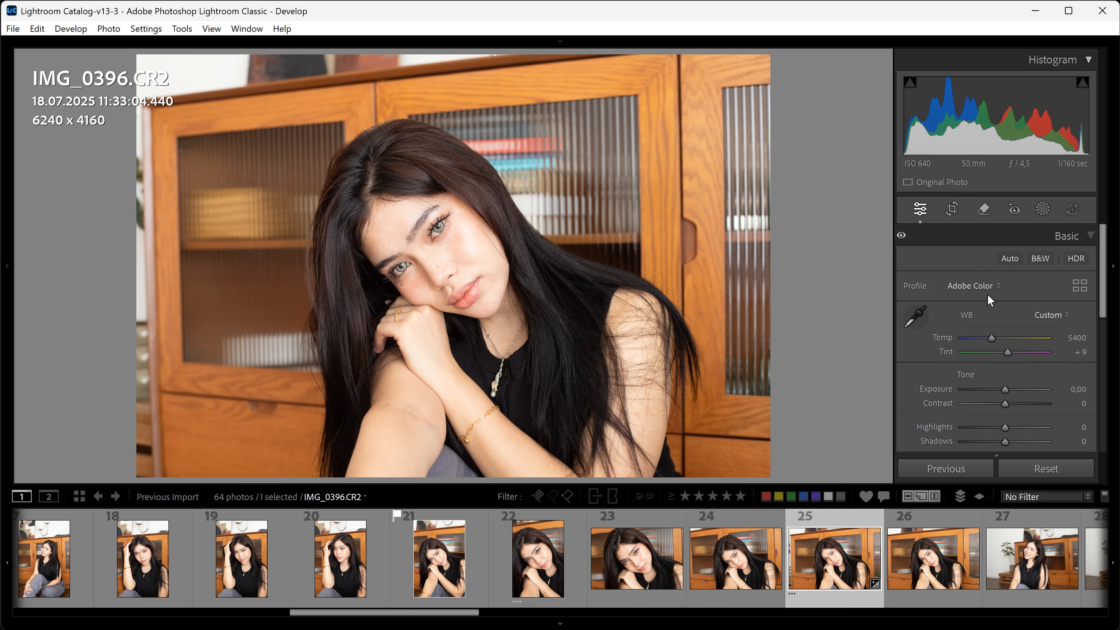
# Try the Adobe Portrait profile and Adaptive Color at amount 91 on IMG_0396.CR2, and return to Adobe Color.
pyautogui.click(986, 292)
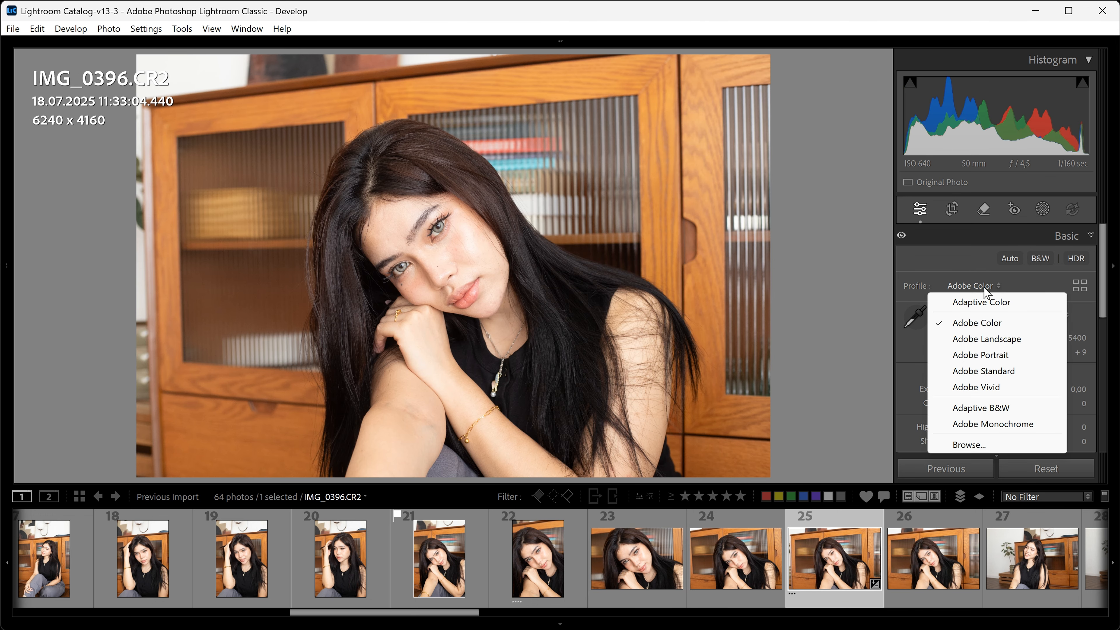
pyautogui.click(984, 355)
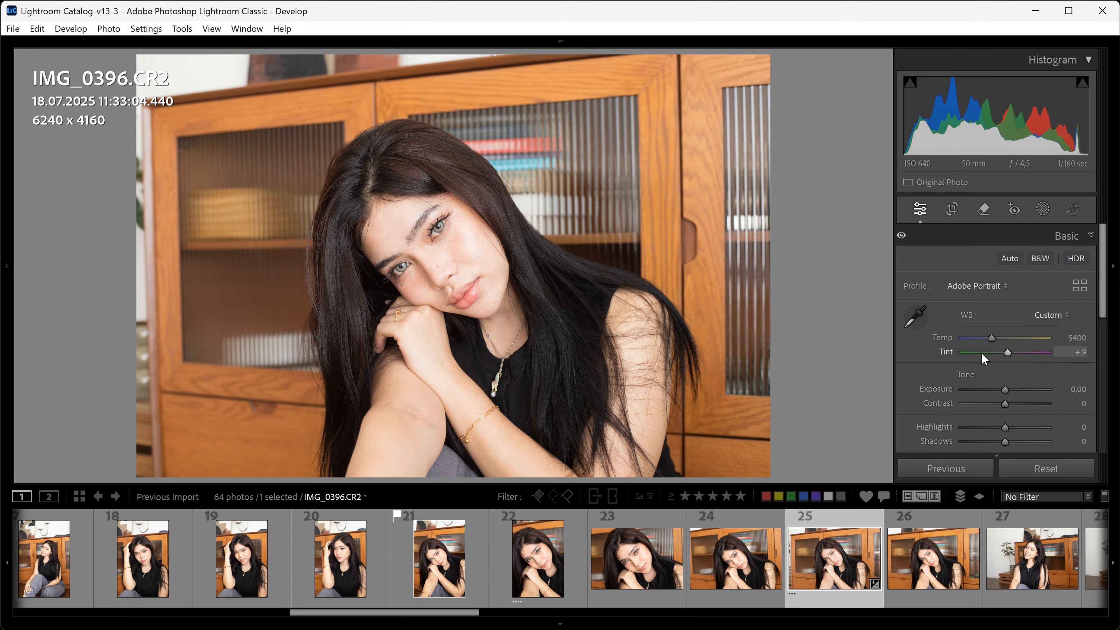
pyautogui.click(975, 287)
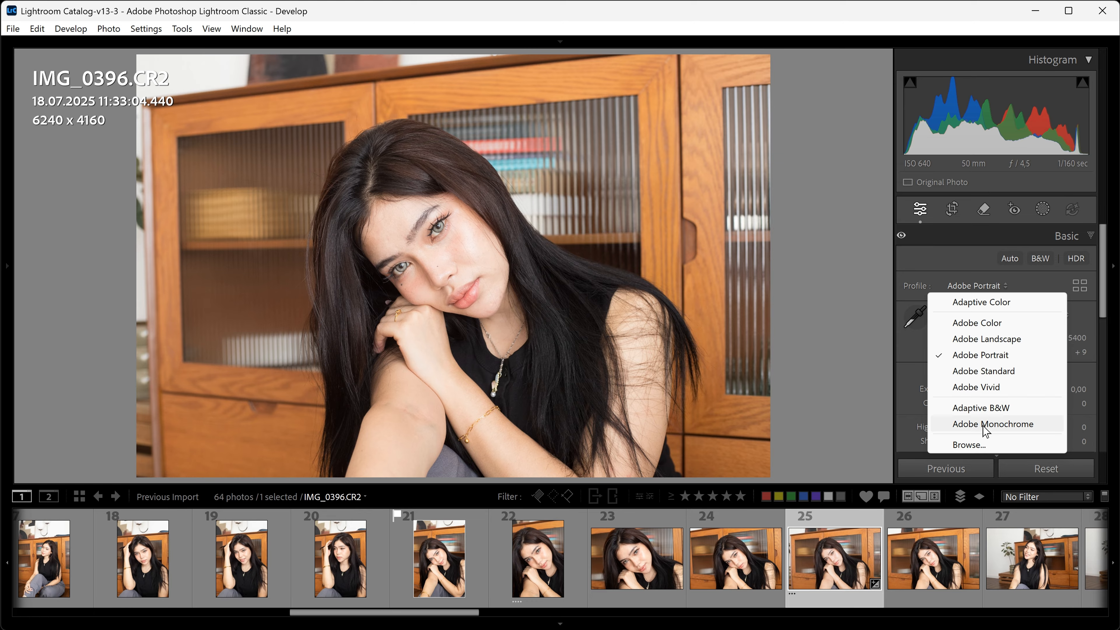
pyautogui.click(978, 302)
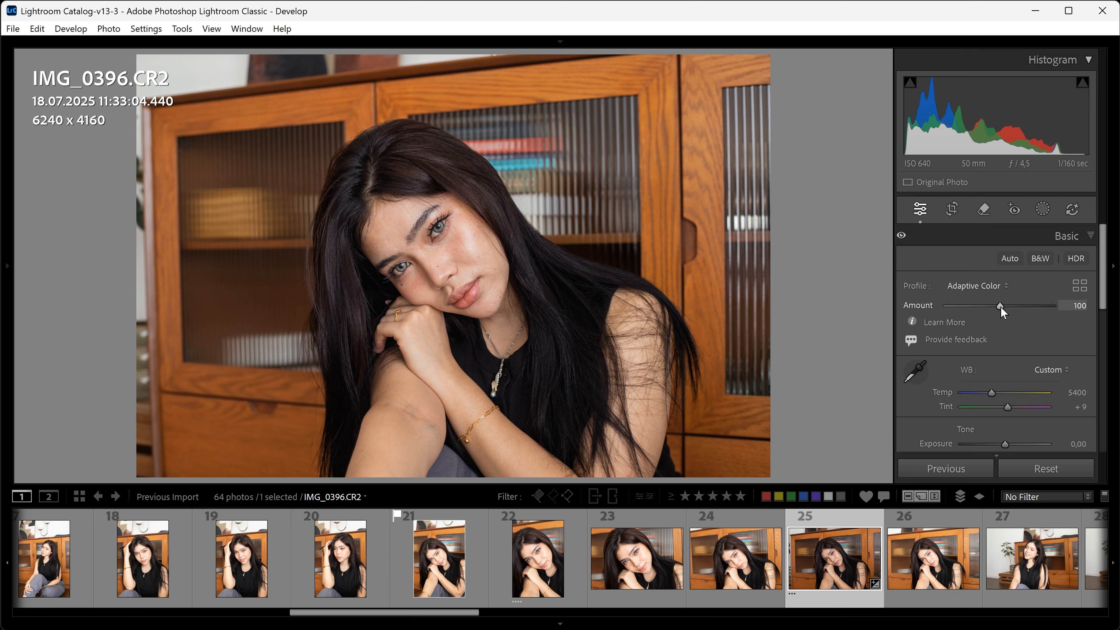
pyautogui.moveTo(1000, 306)
pyautogui.mouseDown()
pyautogui.moveTo(960, 307)
pyautogui.moveTo(1025, 307)
pyautogui.moveTo(996, 307)
pyautogui.mouseUp()
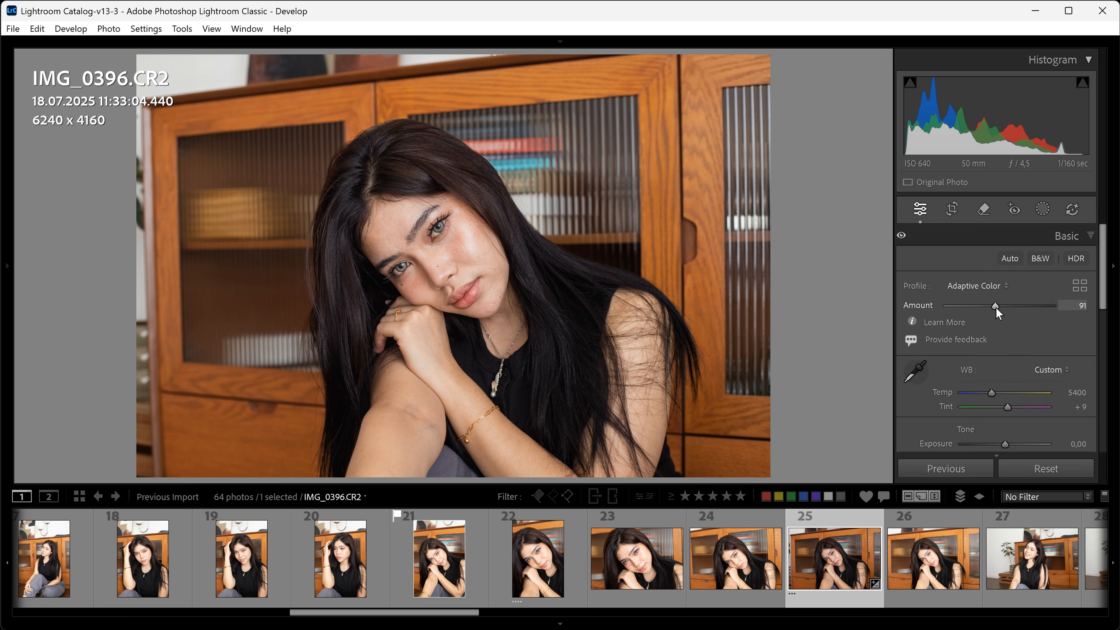
pyautogui.click(990, 287)
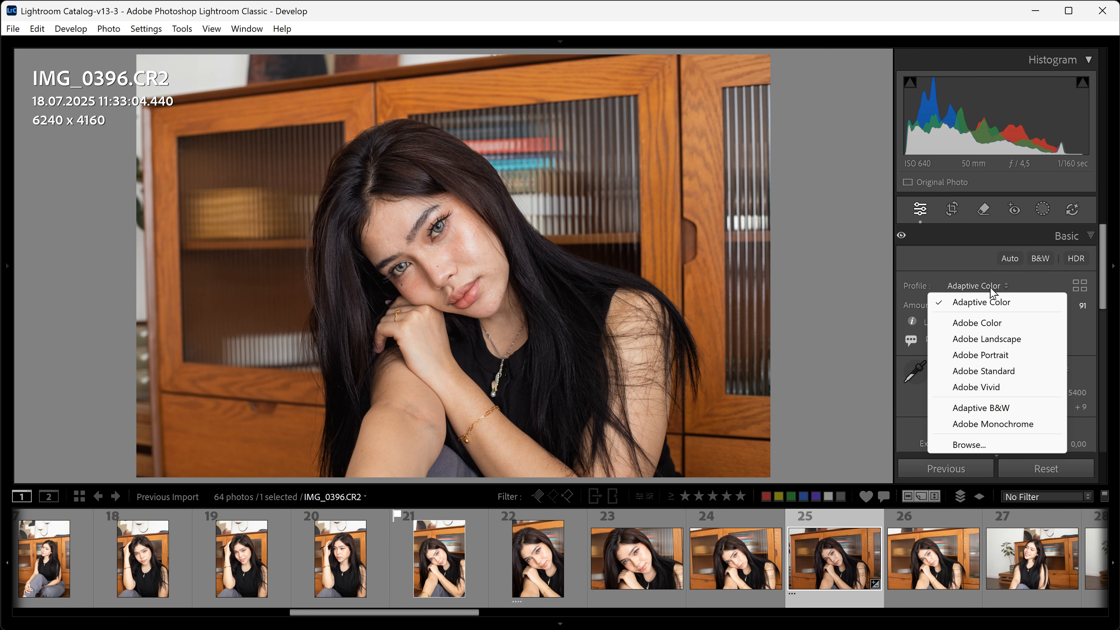
pyautogui.click(991, 325)
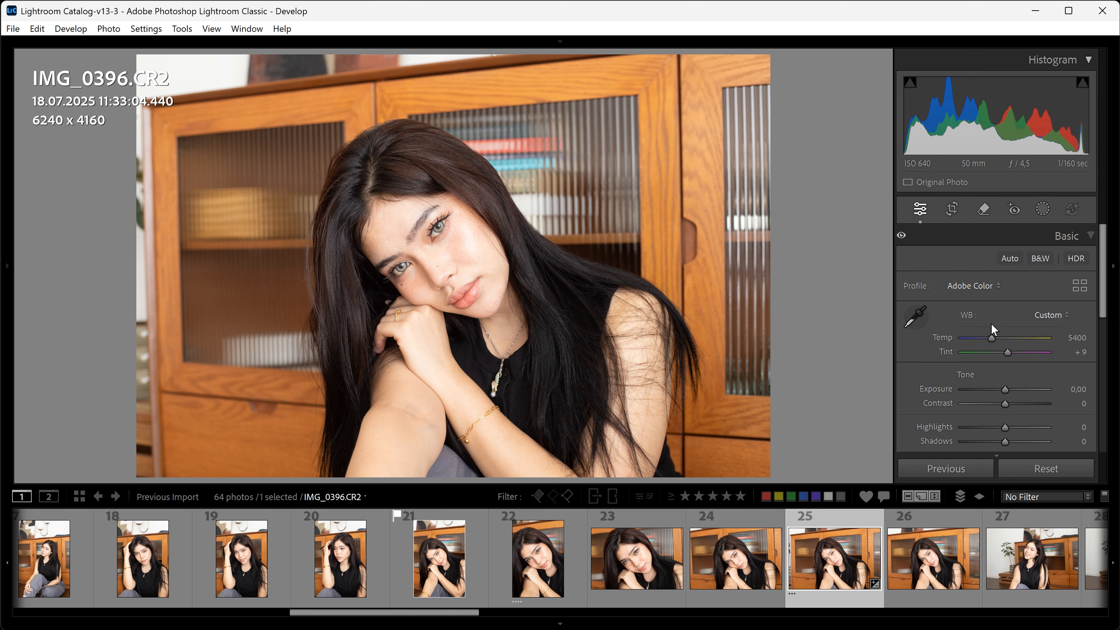
# Browse the develop presets and preview the Seasons: Summer group on the photo without applying any.
pyautogui.moveTo(8, 290)
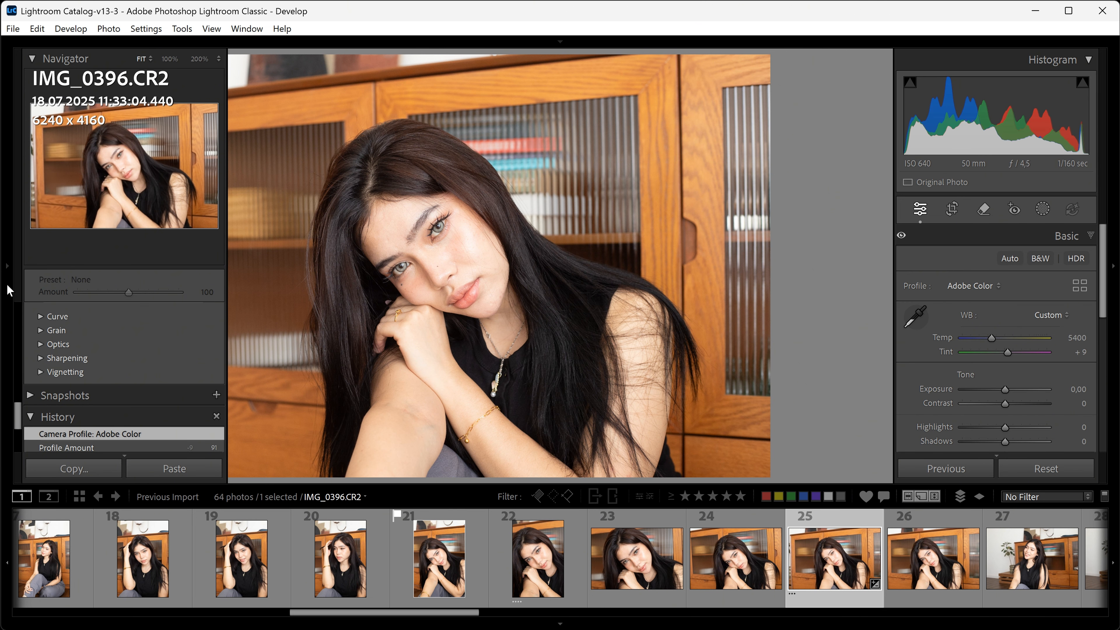
pyautogui.scroll(-1, 117, 327)
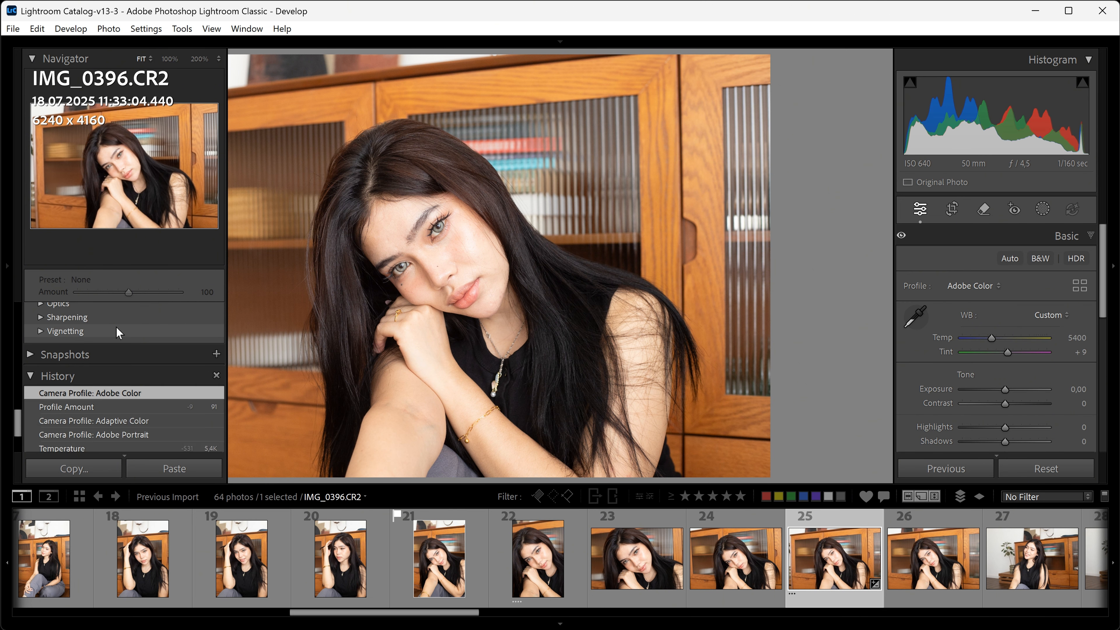
pyautogui.scroll(8, 111, 397)
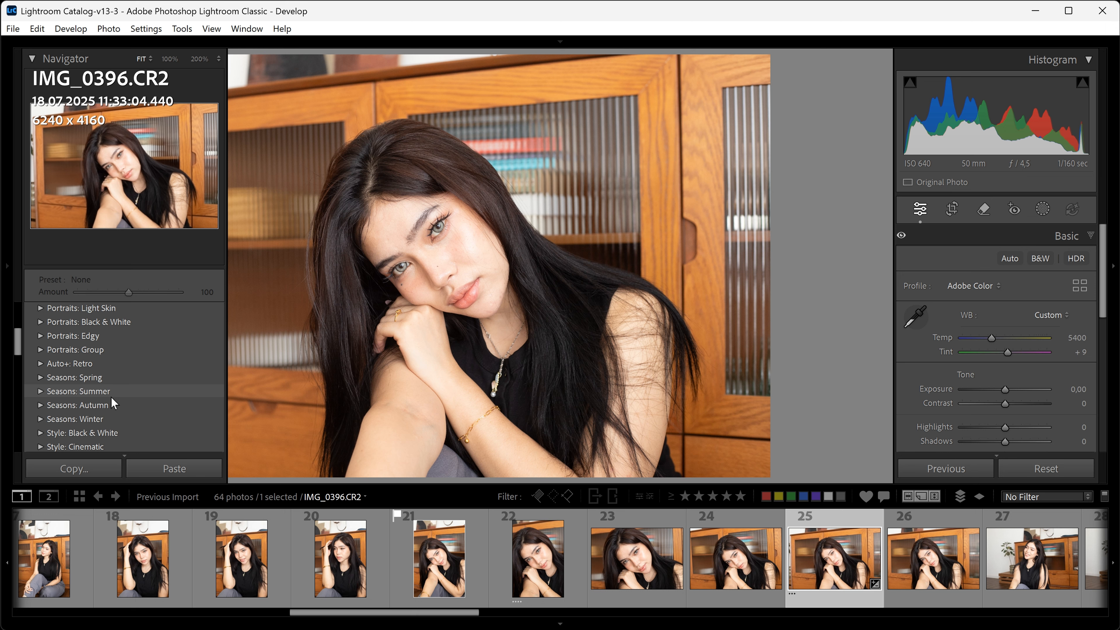
pyautogui.click(40, 391)
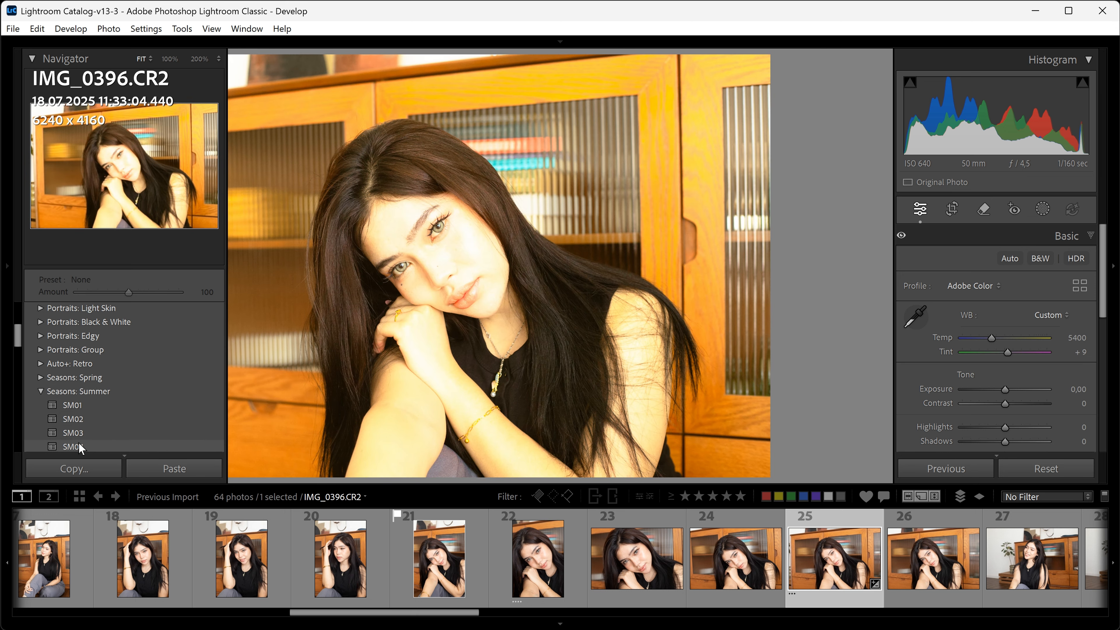
pyautogui.click(41, 392)
pyautogui.press('F7')
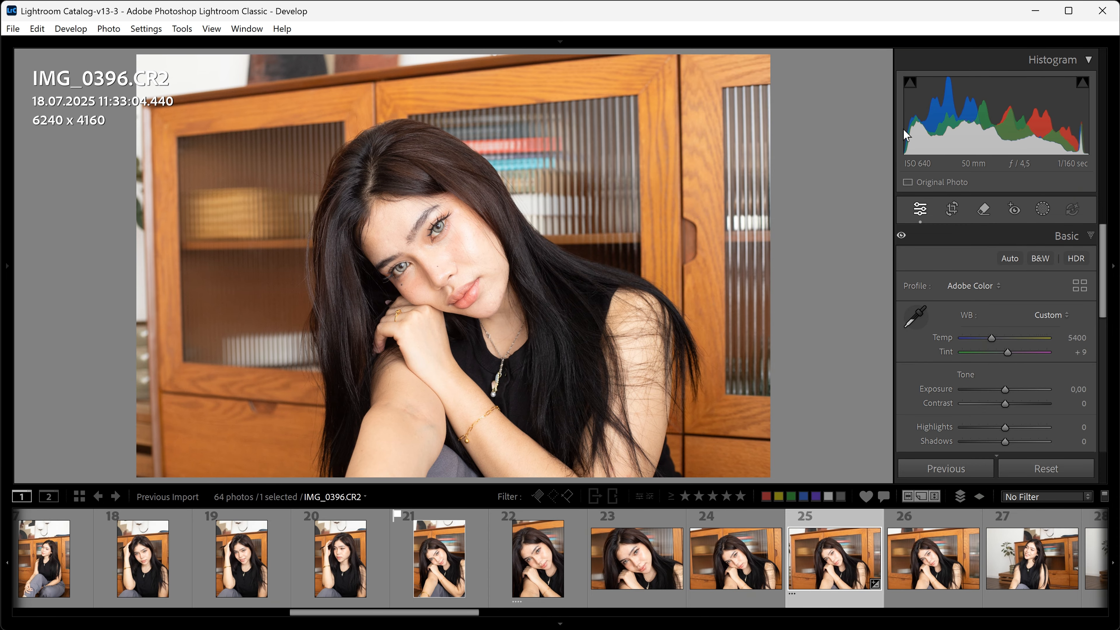
# Lower the photo's Highlights to −32.
pyautogui.scroll(-2, 1034, 335)
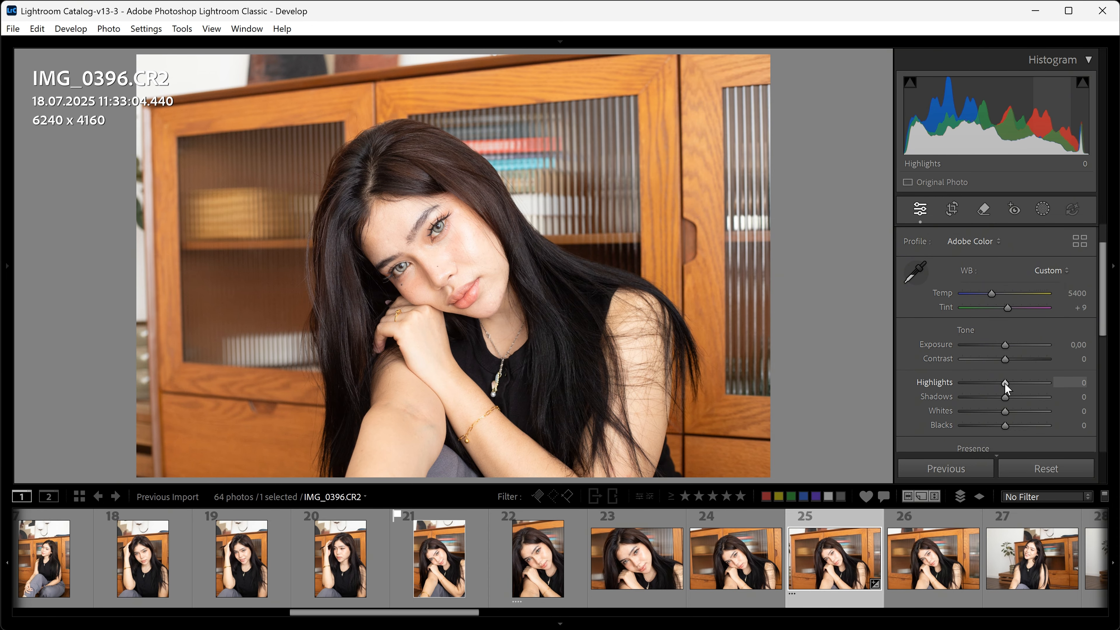
pyautogui.moveTo(1004, 384); pyautogui.dragTo(990, 384)
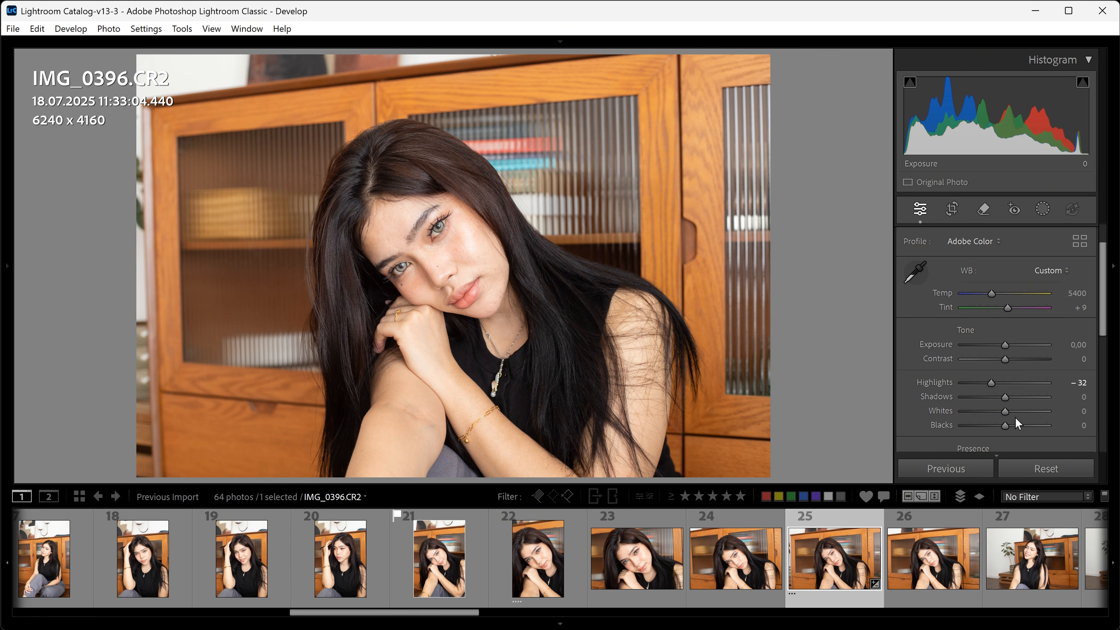
# Try Blacks at −66 and Highlights at +100, resetting Blacks to 0 and Highlights to −32.
pyautogui.moveTo(1005, 426); pyautogui.dragTo(977, 428)
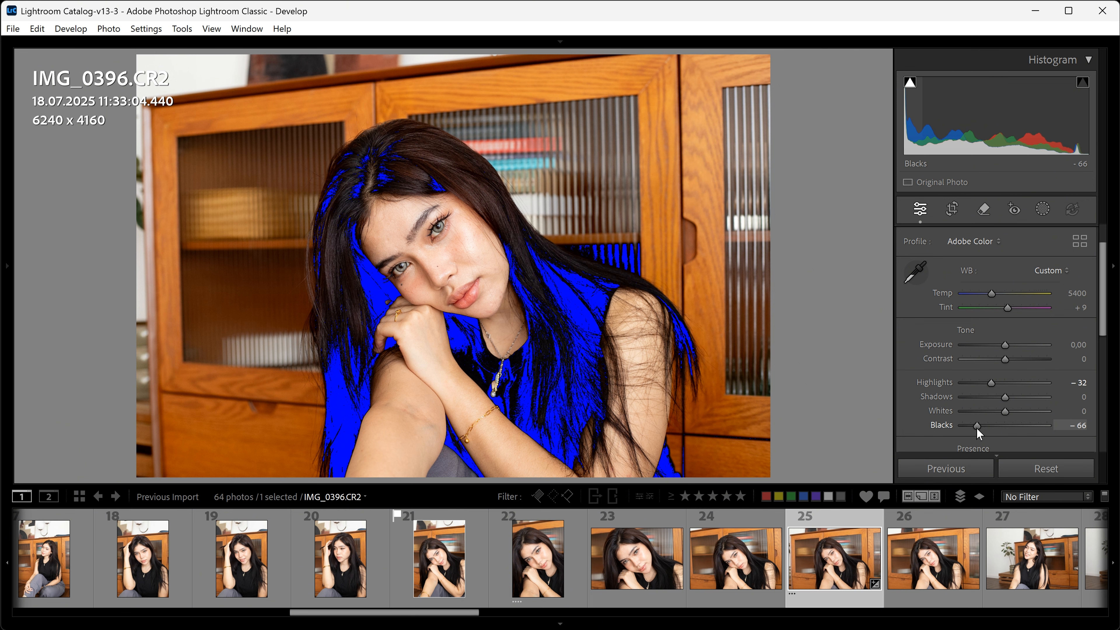
pyautogui.doubleClick(977, 427)
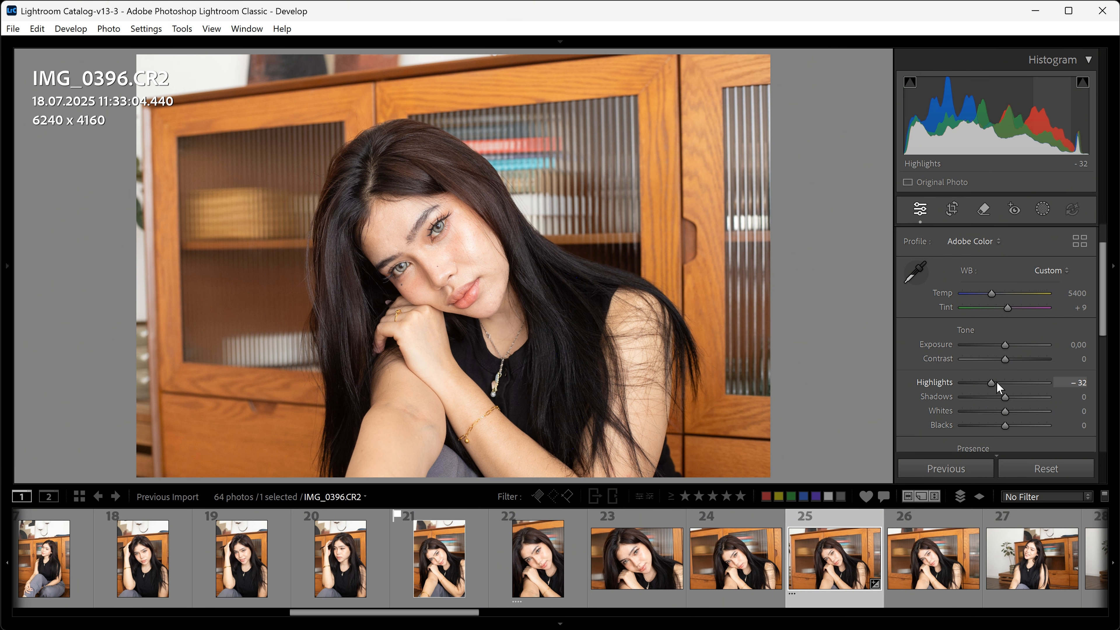
pyautogui.moveTo(998, 383); pyautogui.dragTo(1072, 383)
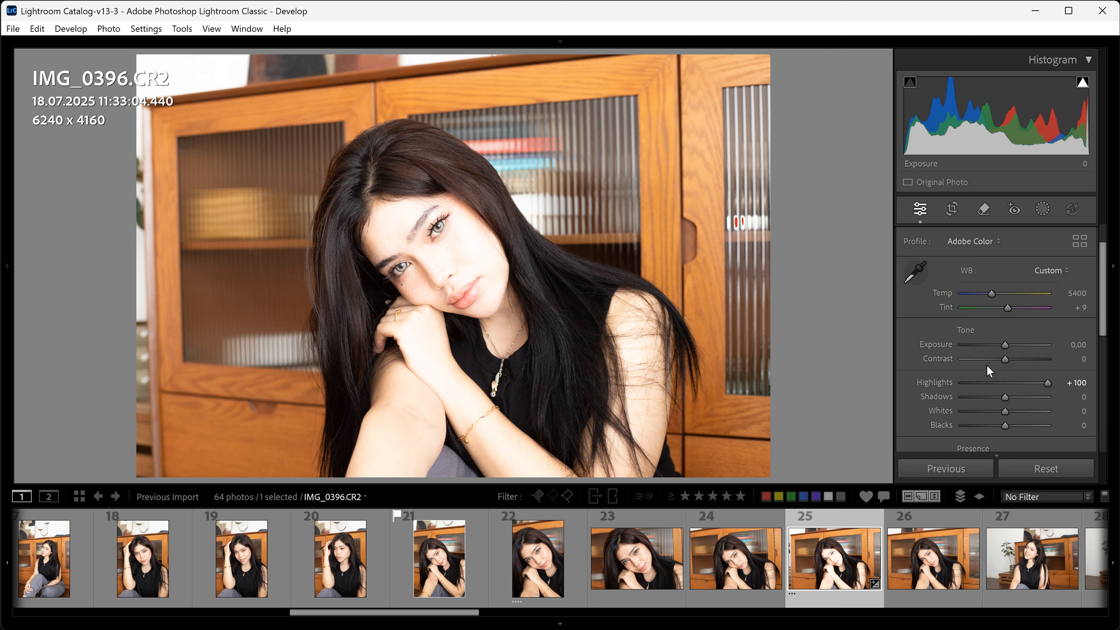
pyautogui.moveTo(1047, 382); pyautogui.dragTo(991, 385)
# Adjust the Tone Curve regions, setting Lights to +5, Darks to +8 and Shadows to −14.
pyautogui.scroll(-2, 1038, 395)
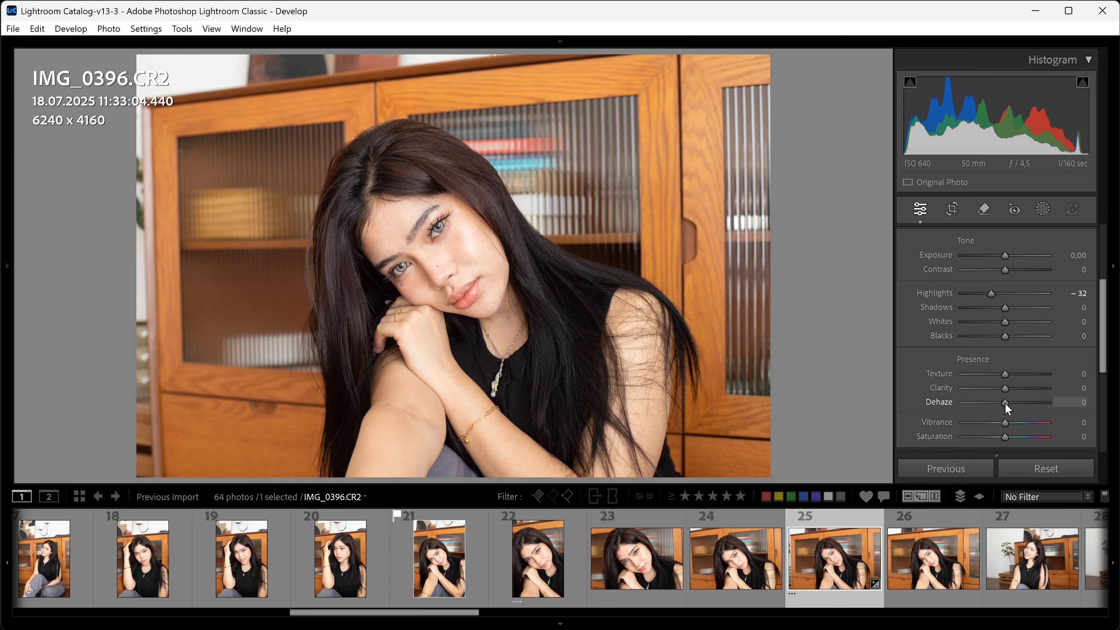
pyautogui.moveTo(1007, 403); pyautogui.dragTo(1006, 403)
pyautogui.scroll(-5, 1010, 400)
pyautogui.click(998, 369)
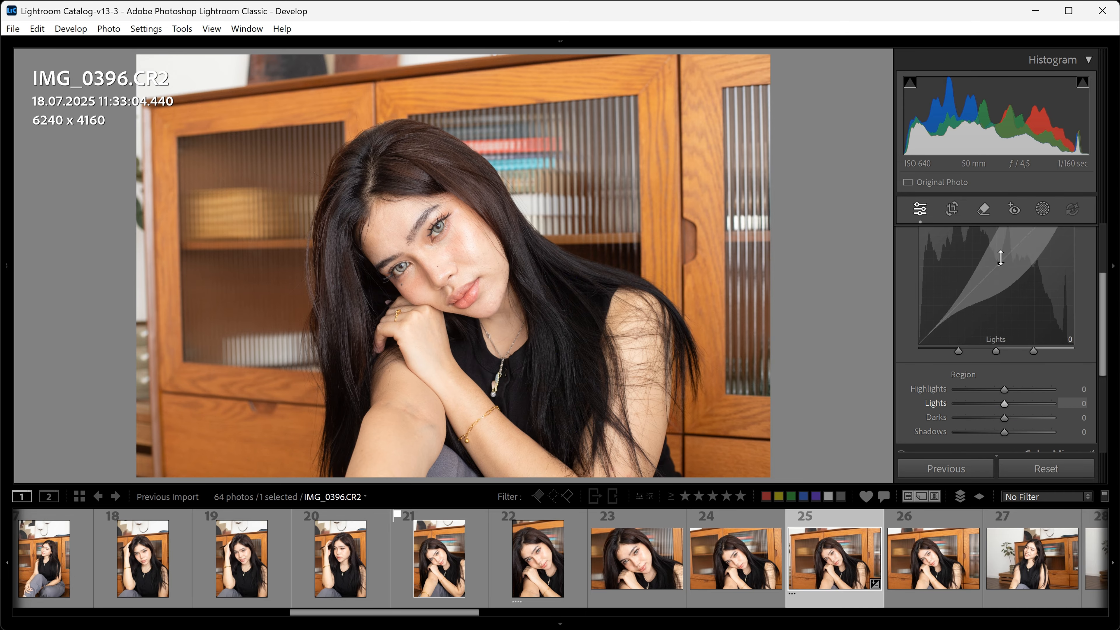
pyautogui.scroll(1, 1001, 258)
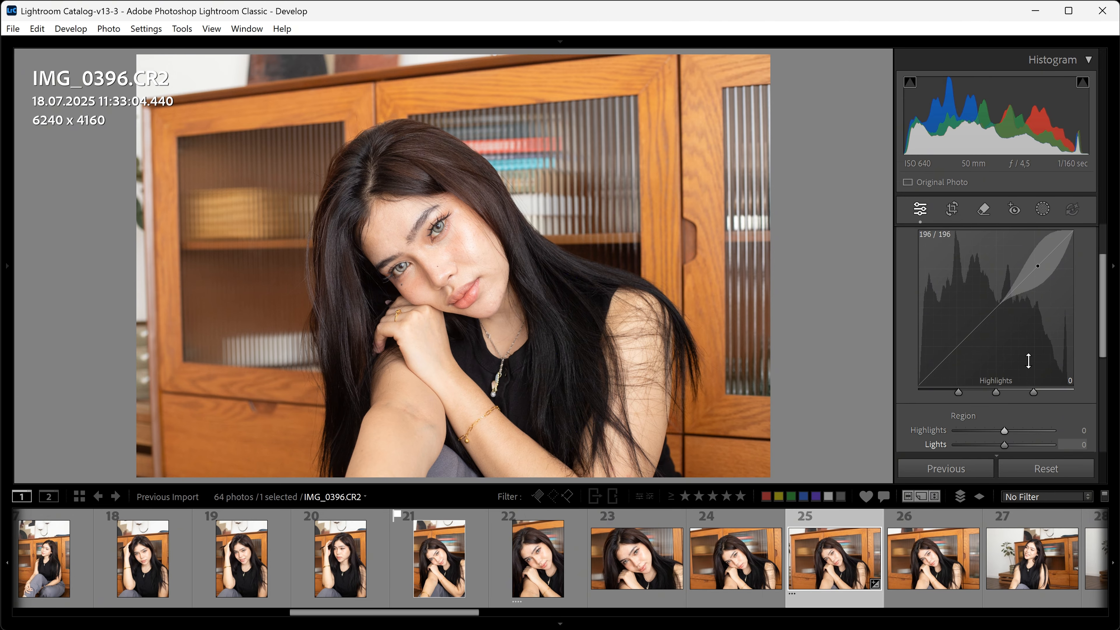
pyautogui.scroll(-1, 1029, 361)
pyautogui.moveTo(1003, 404); pyautogui.dragTo(998, 436)
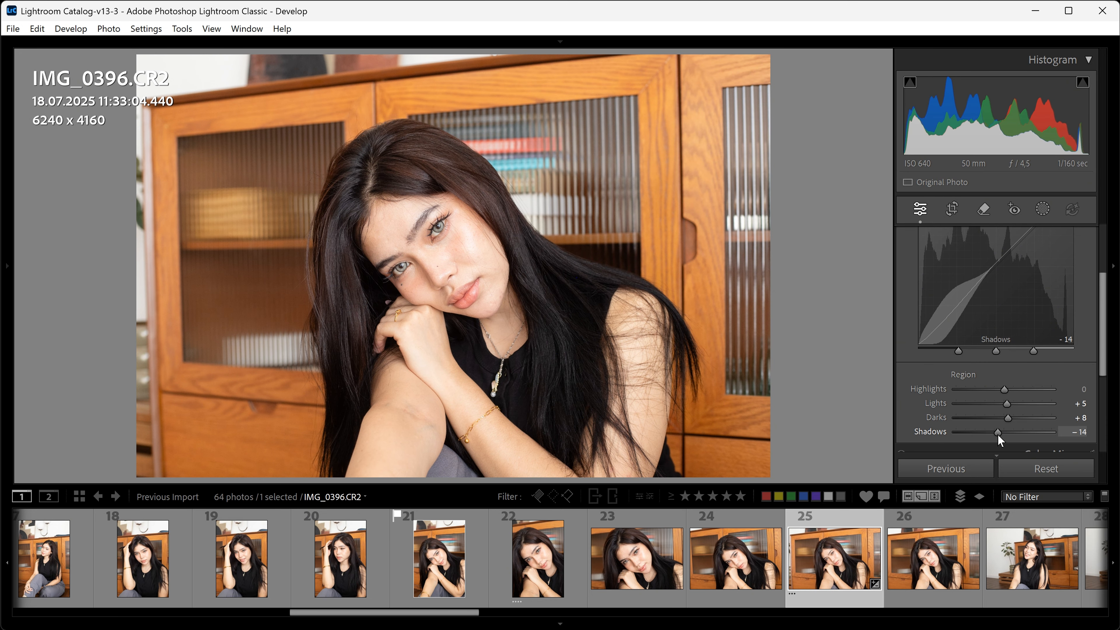
# Expand the Color Mixer and turn off Solo Mode for the develop adjustment sections.
pyautogui.click(1002, 451)
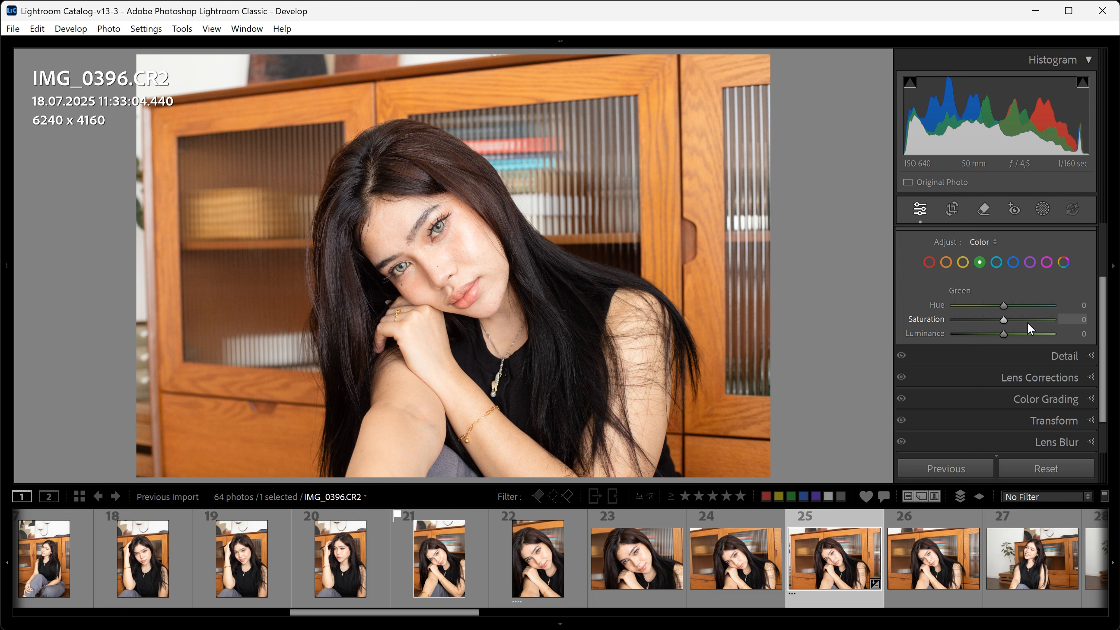
pyautogui.rightClick(1010, 255)
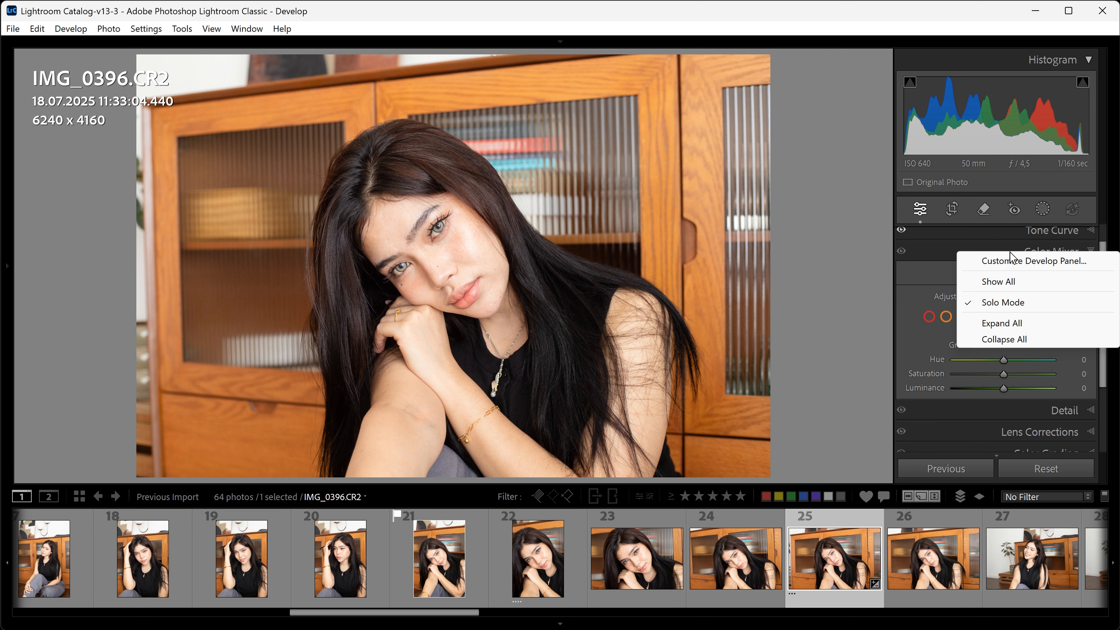
pyautogui.click(1007, 304)
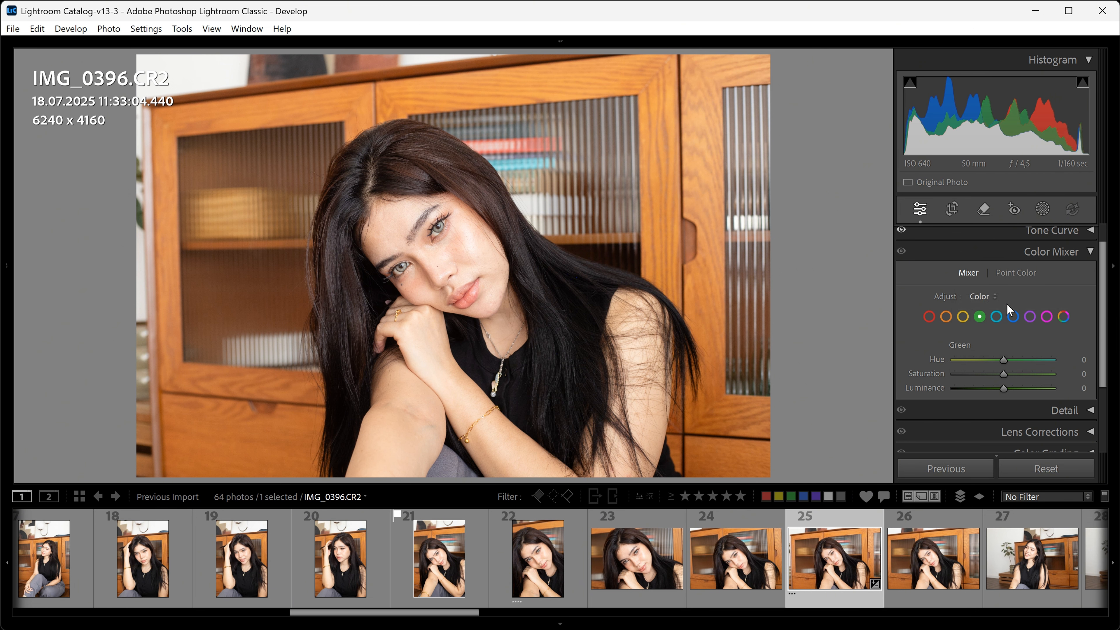
# Expand the Detail section alongside the Color Mixer and bring up its sharpening settings.
pyautogui.click(1072, 410)
pyautogui.scroll(5, 1027, 395)
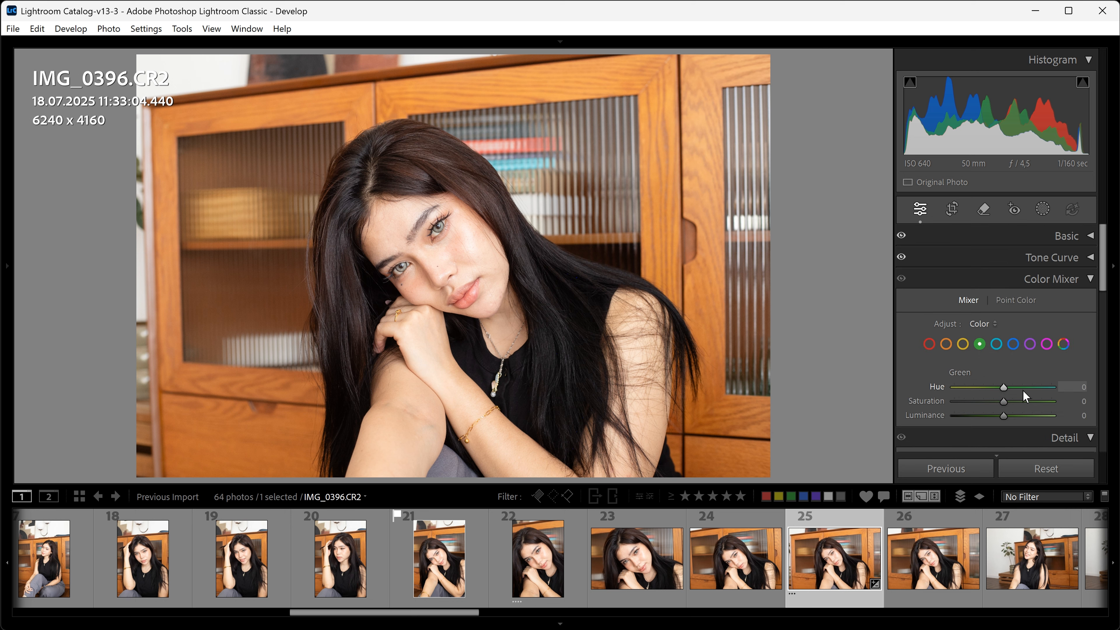
pyautogui.scroll(-8, 1023, 393)
pyautogui.scroll(4, 1023, 392)
pyautogui.scroll(3, 1026, 394)
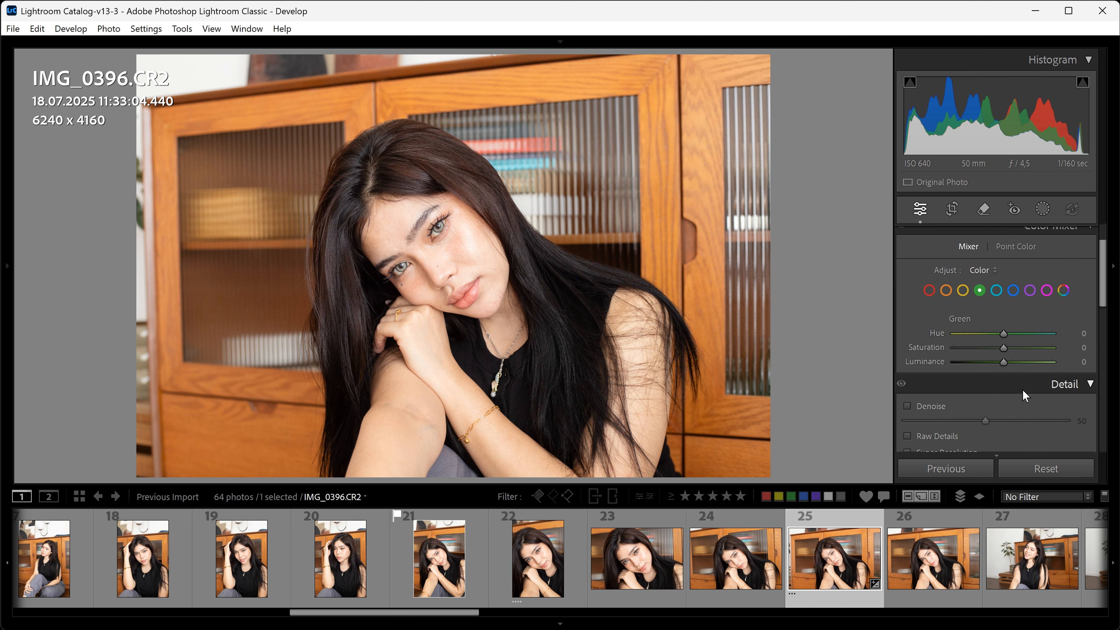
pyautogui.scroll(-6, 1010, 383)
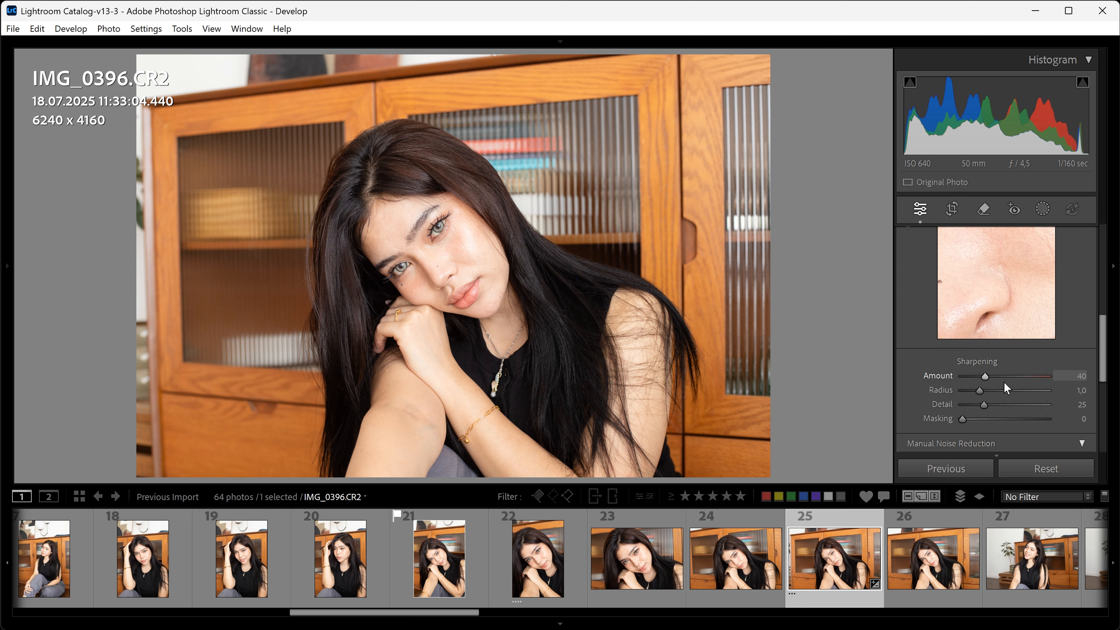
# Zoom in on the model's face and point the Detail preview at her eye in the upper part of the face.
pyautogui.click(459, 267)
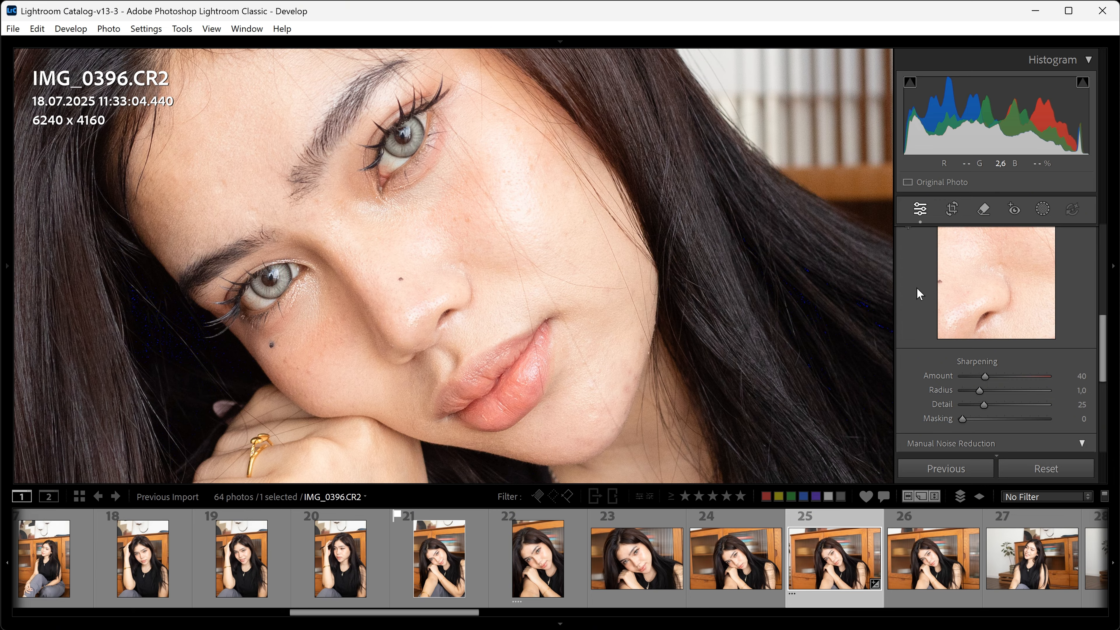
pyautogui.scroll(2, 1080, 314)
pyautogui.click(909, 278)
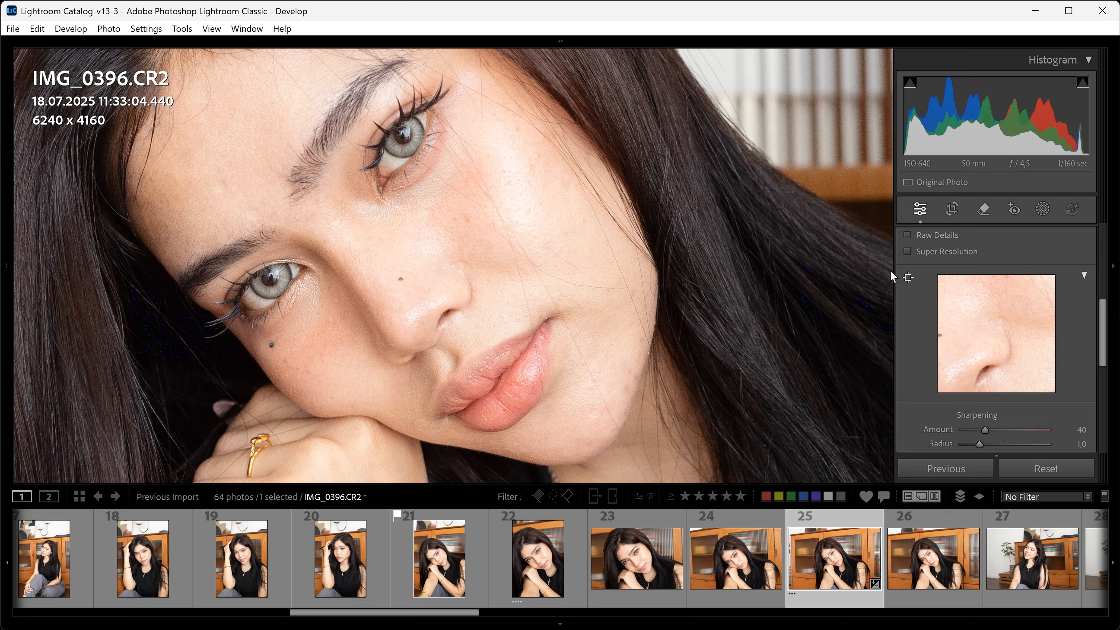
pyautogui.click(407, 137)
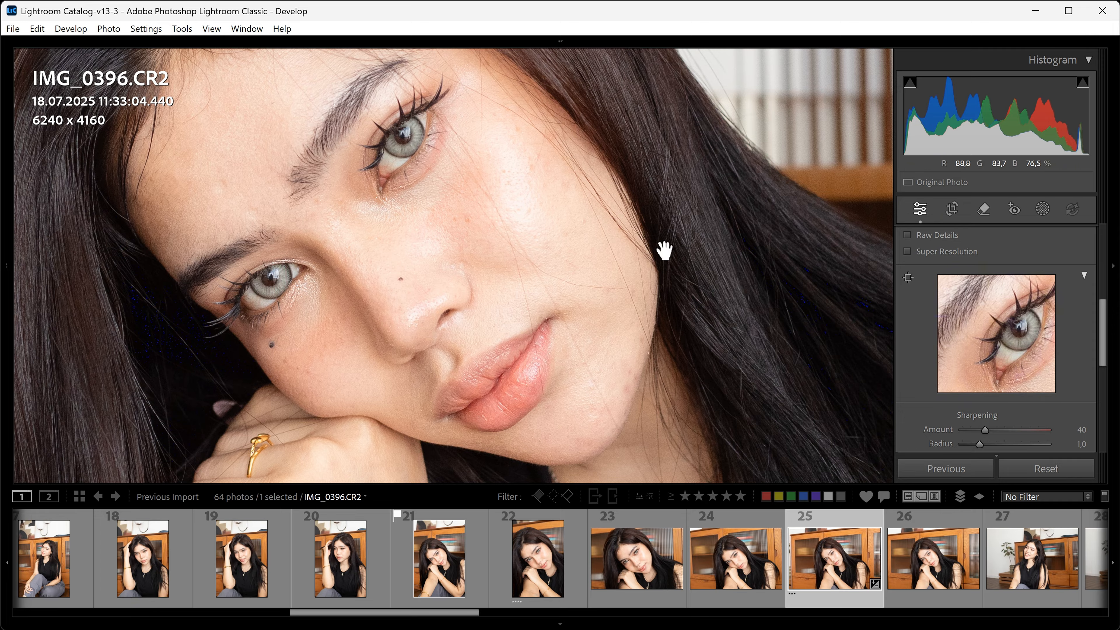
# Set the sharpening to Amount 70, Radius 1.6 and Masking 18, previewing the masked edges.
pyautogui.scroll(2, 1079, 382)
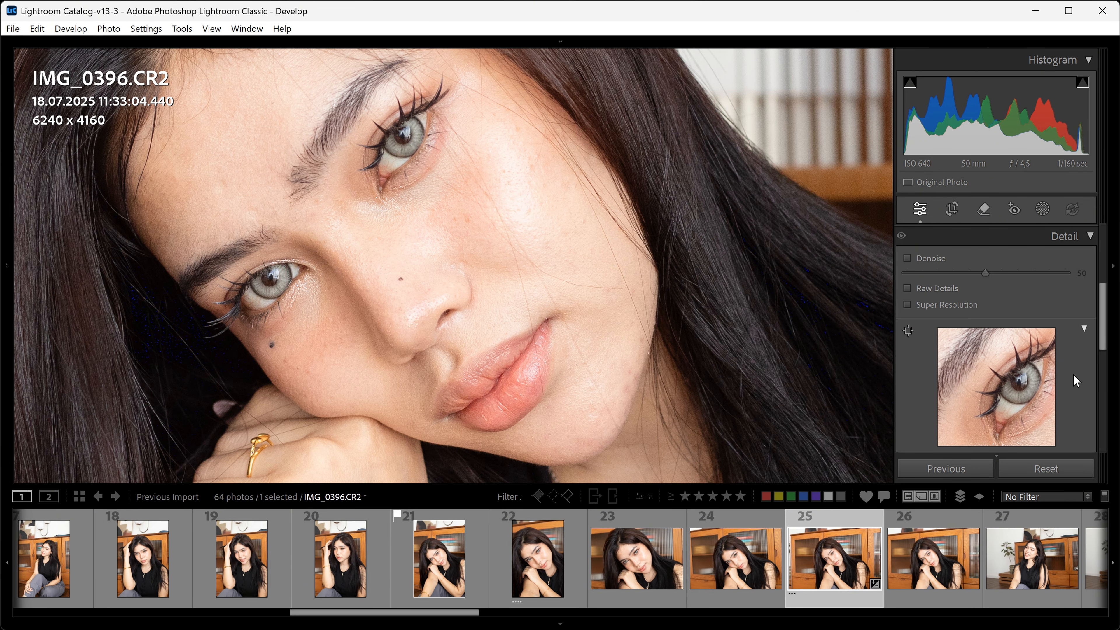
pyautogui.scroll(-3, 1076, 380)
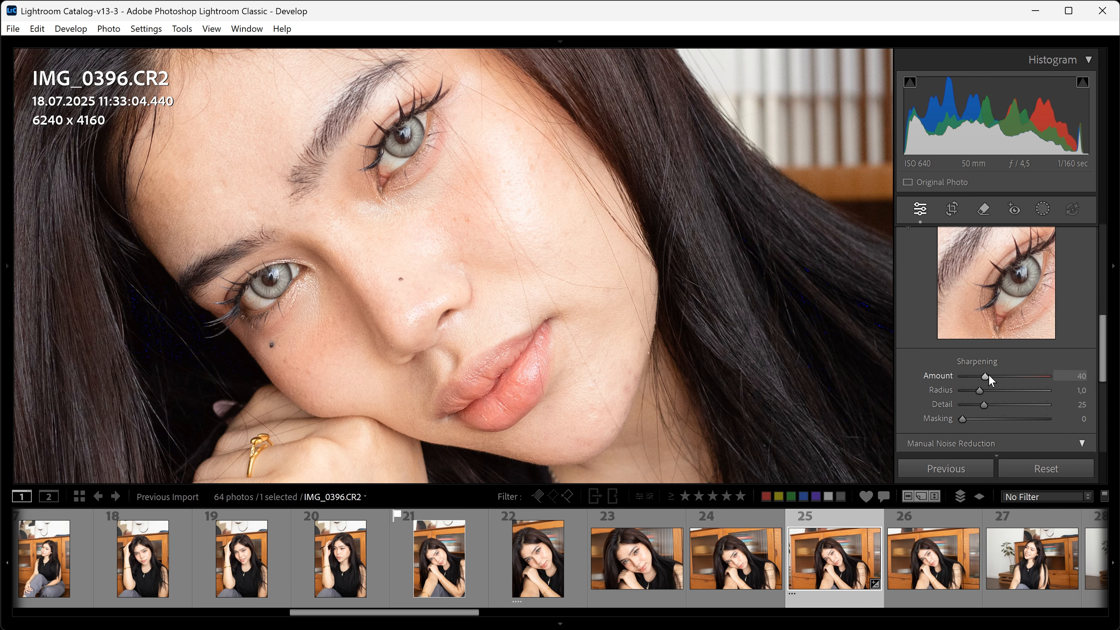
pyautogui.moveTo(985, 376); pyautogui.dragTo(1096, 381)
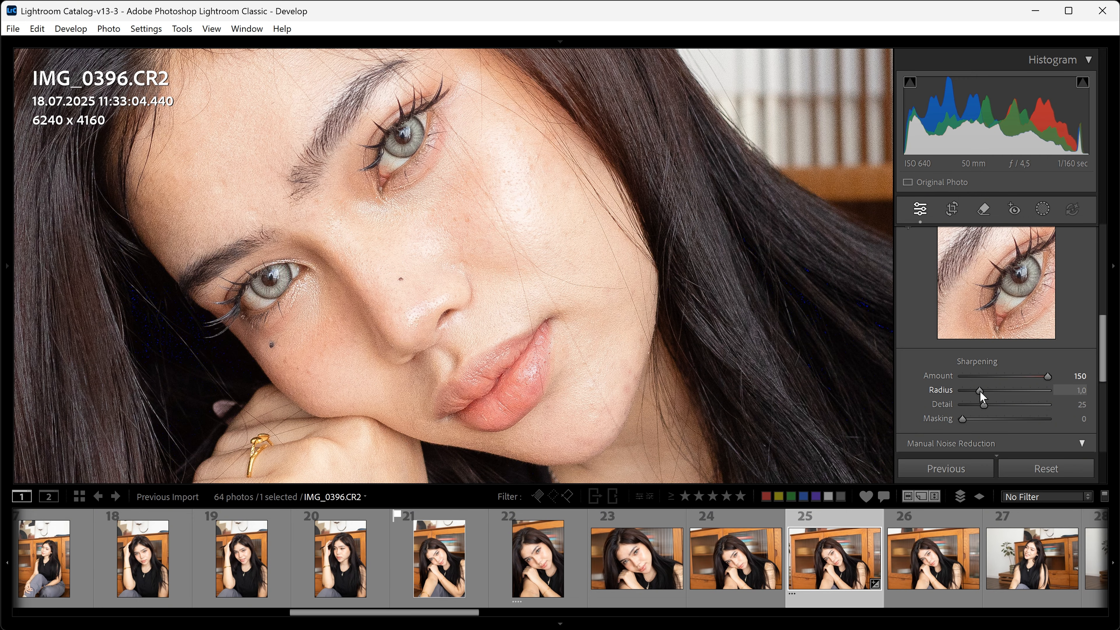
pyautogui.moveTo(998, 391)
pyautogui.mouseDown()
pyautogui.moveTo(1013, 391)
pyautogui.moveTo(978, 390)
pyautogui.moveTo(1079, 389)
pyautogui.moveTo(1000, 392)
pyautogui.moveTo(996, 378)
pyautogui.moveTo(980, 379)
pyautogui.moveTo(999, 378)
pyautogui.mouseUp()
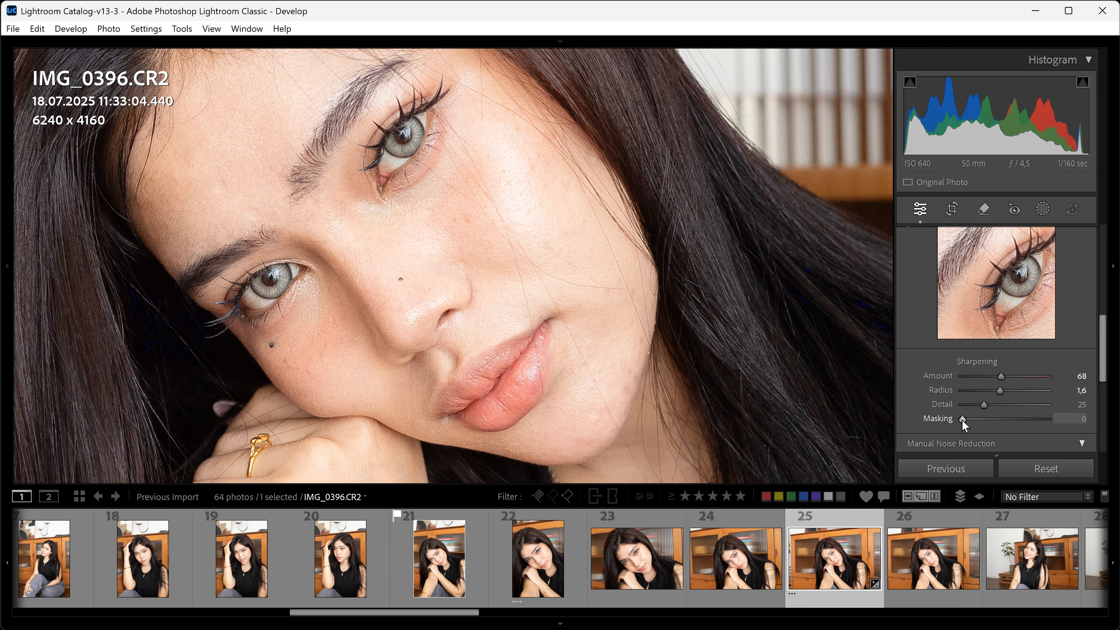
pyautogui.moveTo(963, 420)
pyautogui.mouseDown()
pyautogui.moveTo(1058, 422)
pyautogui.moveTo(961, 421)
pyautogui.moveTo(1058, 420)
pyautogui.moveTo(963, 422)
pyautogui.moveTo(1010, 418)
pyautogui.moveTo(978, 418)
pyautogui.mouseUp()
pyautogui.press('alt')
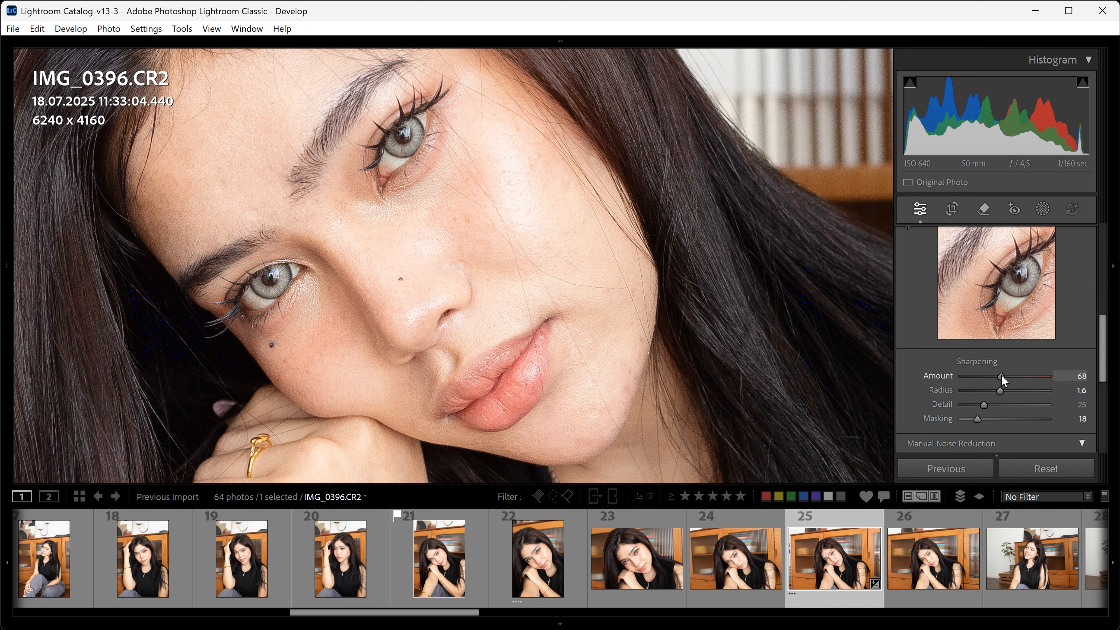
pyautogui.moveTo(1002, 376); pyautogui.dragTo(1003, 376)
# Compare the sharpened close-up of the face with its Before version.
pyautogui.press('\\')
pyautogui.press('\\')
pyautogui.press('\\')
pyautogui.press('\\')
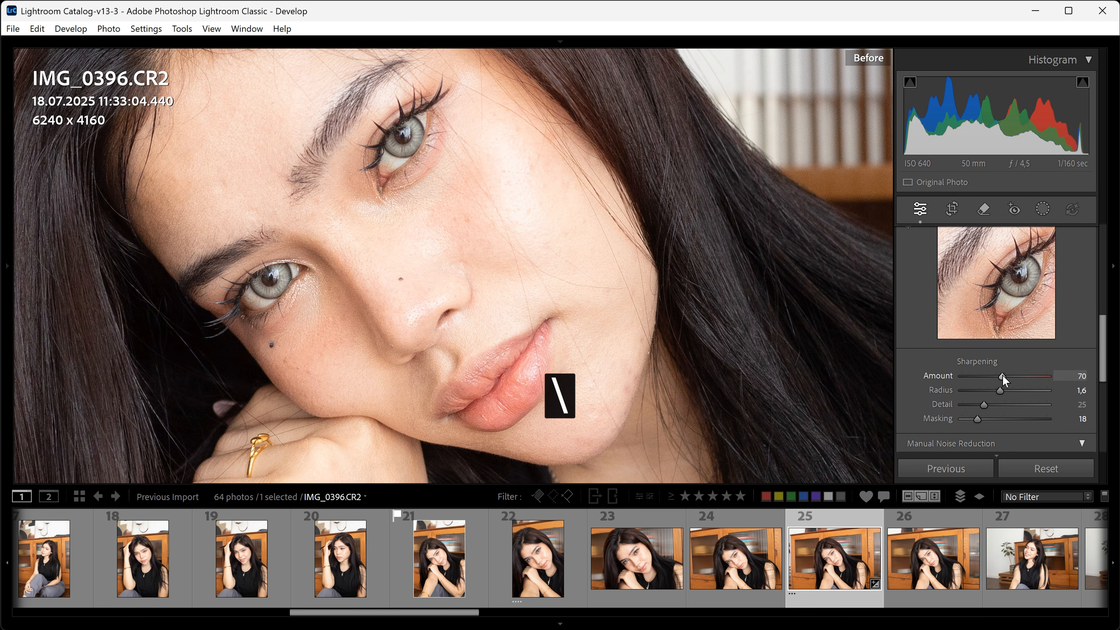
pyautogui.press('\\')
pyautogui.press('\\')
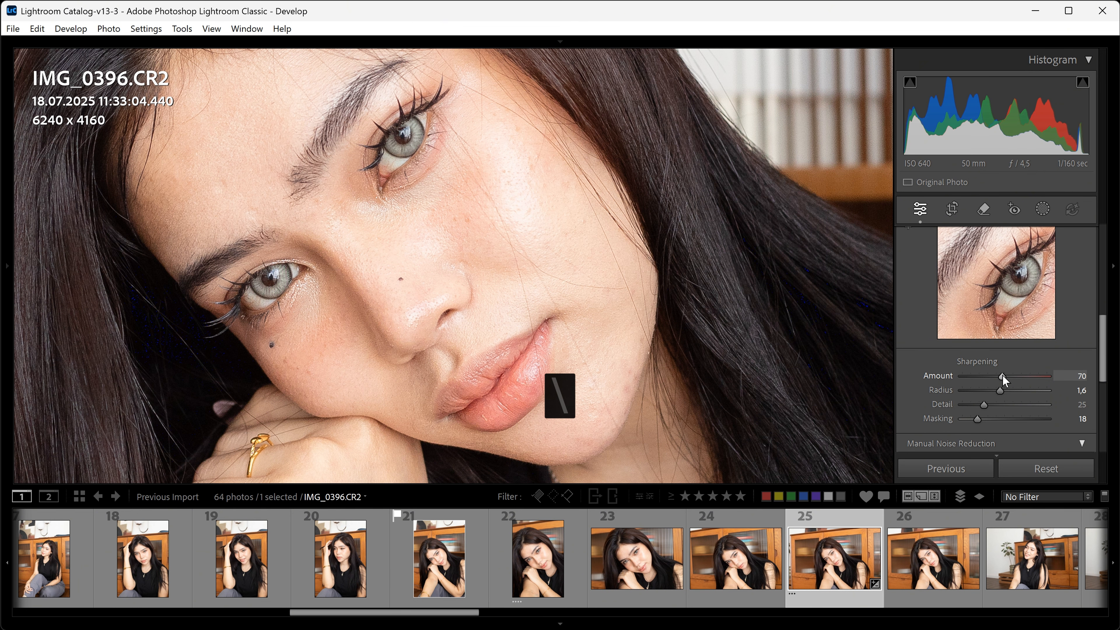
# Raise the Luminance amount moderately in Manual Noise Reduction.
pyautogui.scroll(-3, 1003, 380)
pyautogui.moveTo(963, 357); pyautogui.dragTo(992, 358)
# Expand Lens Corrections, enable Remove Chromatic Aberration and zoom back out to the whole photo.
pyautogui.scroll(-3, 939, 382)
pyautogui.click(942, 356)
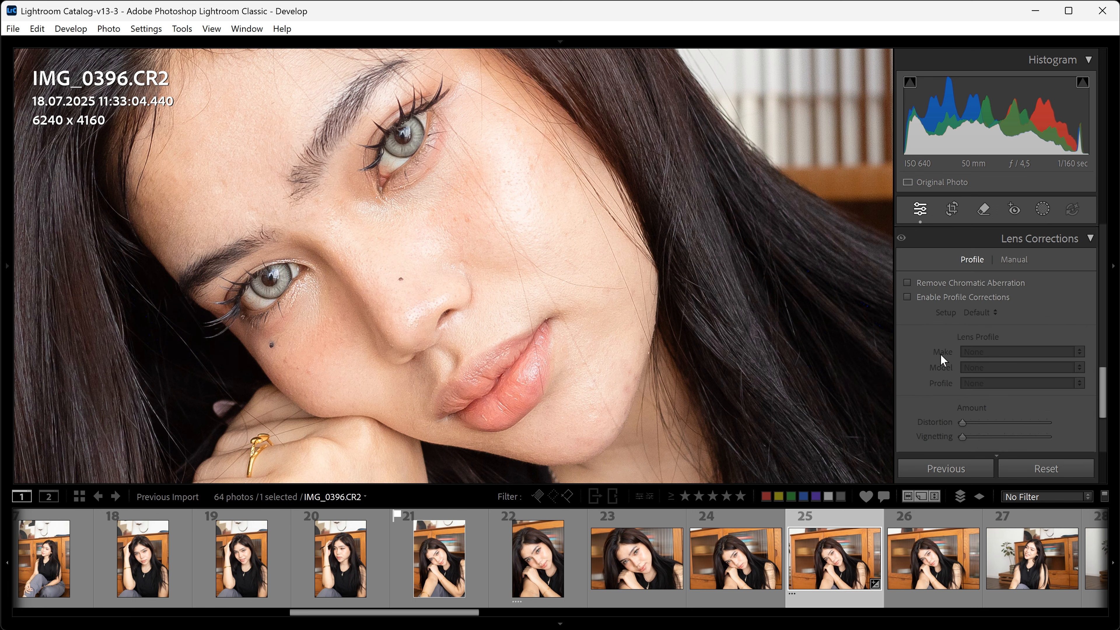
pyautogui.click(941, 281)
pyautogui.click(775, 294)
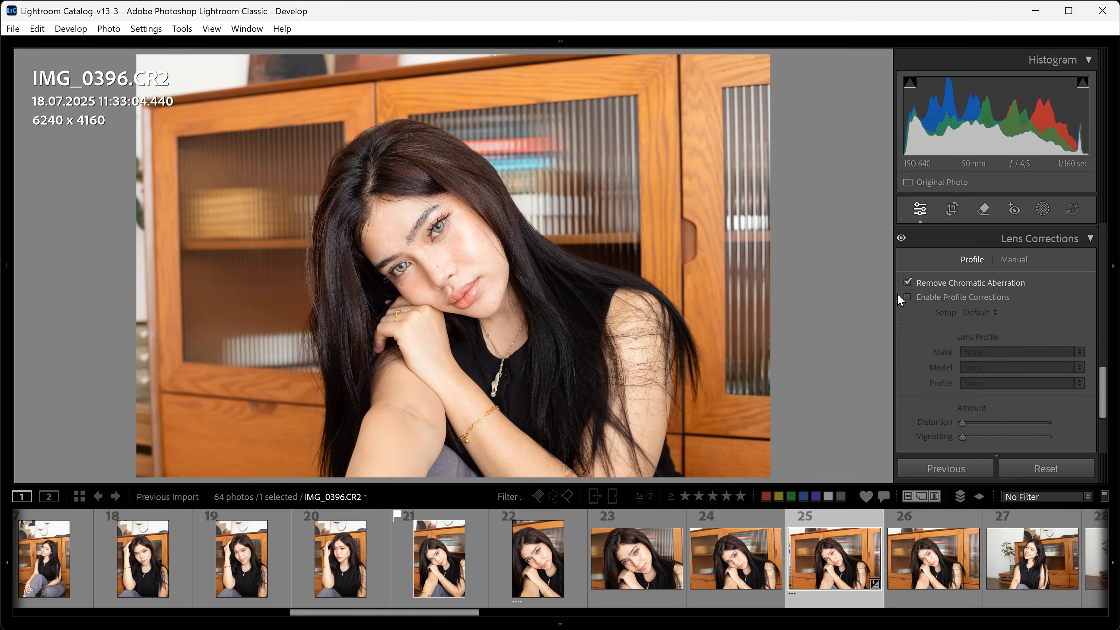
# Enable Profile Corrections for the Canon EF 50mm f/1.8 STM, comparing on and off, and reduce its Vignetting to 9 with Distortion at 100.
pyautogui.click(908, 297)
pyautogui.click(908, 297)
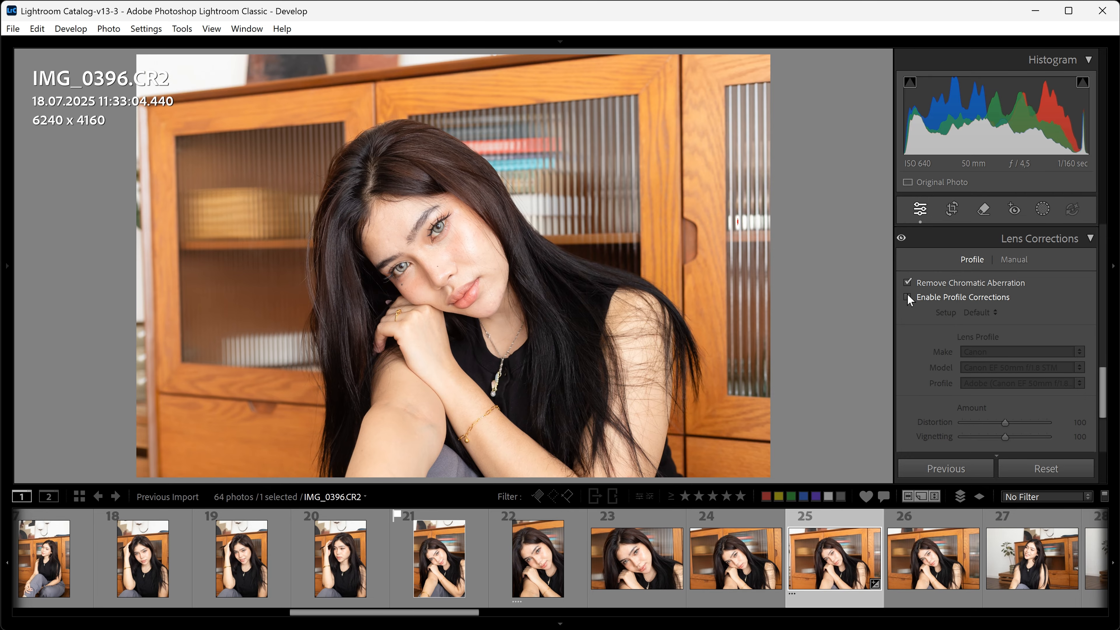
pyautogui.click(907, 297)
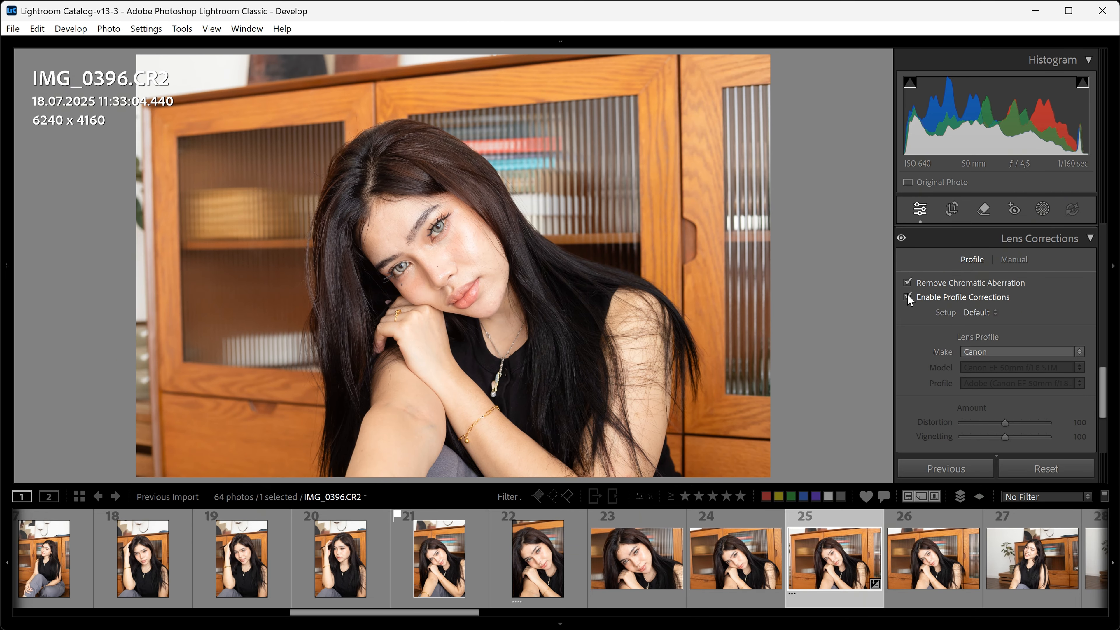
pyautogui.click(908, 297)
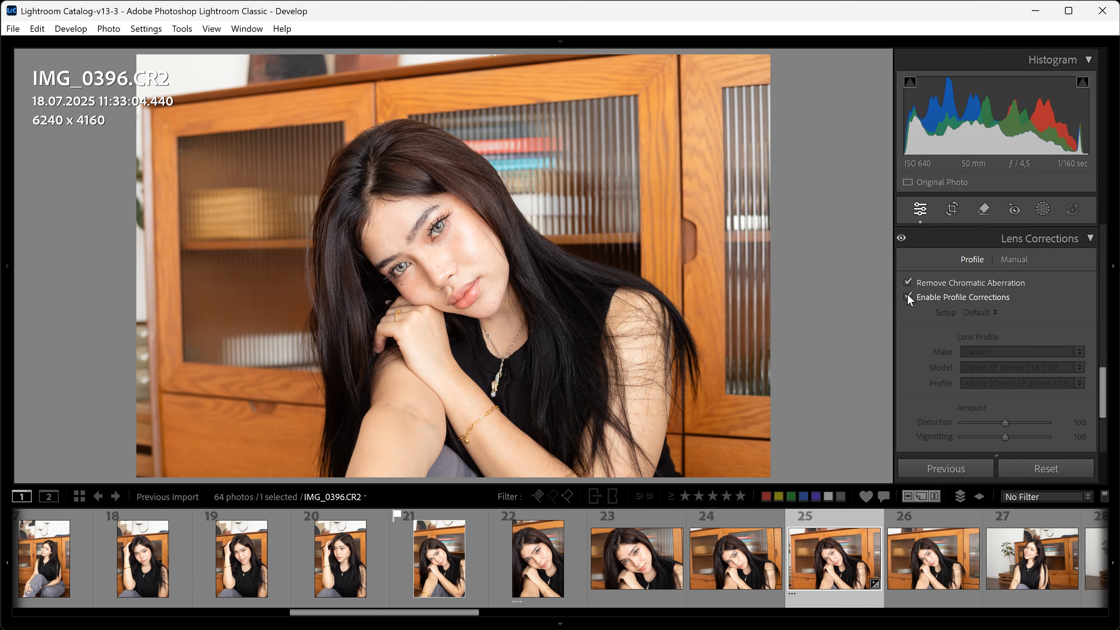
pyautogui.click(907, 297)
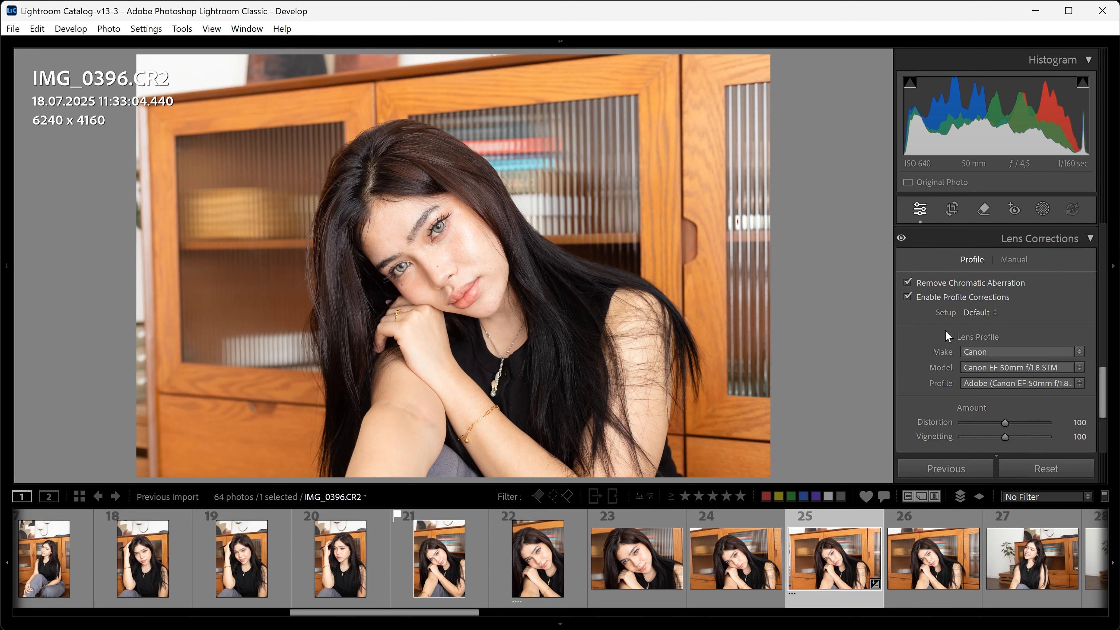
pyautogui.scroll(-2, 935, 383)
pyautogui.moveTo(1004, 378); pyautogui.dragTo(946, 382)
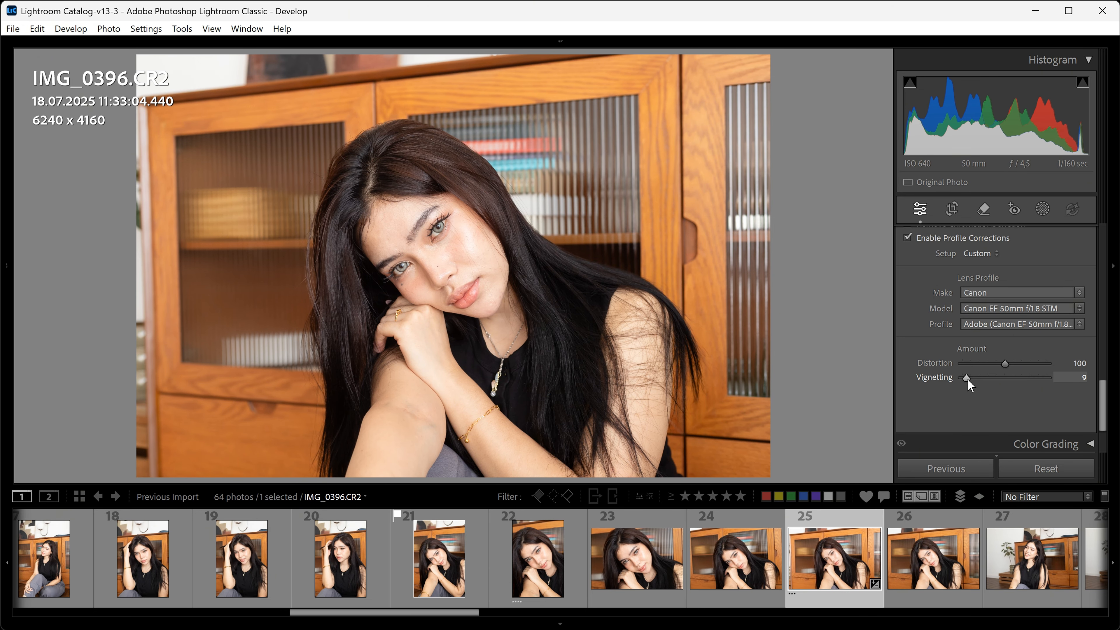
pyautogui.moveTo(1005, 363)
pyautogui.mouseDown()
pyautogui.moveTo(988, 365)
pyautogui.moveTo(1005, 363)
pyautogui.mouseUp()
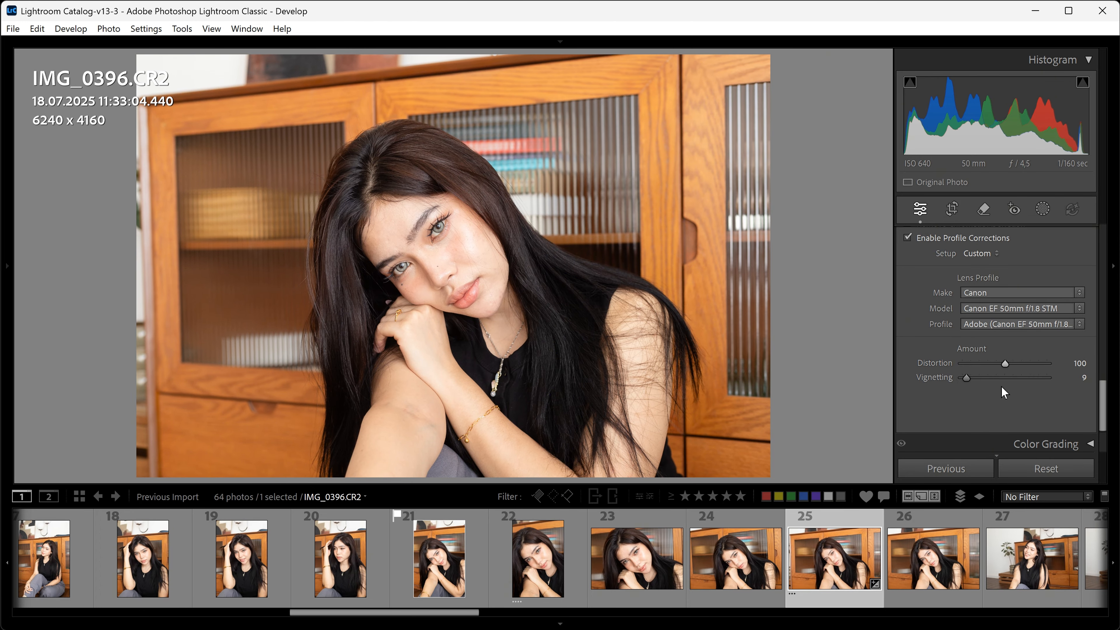
# Open the Basic section in Solo Mode and set Temp to 5247 and Shadows to −15.
pyautogui.scroll(-1, 998, 397)
pyautogui.scroll(10, 1003, 388)
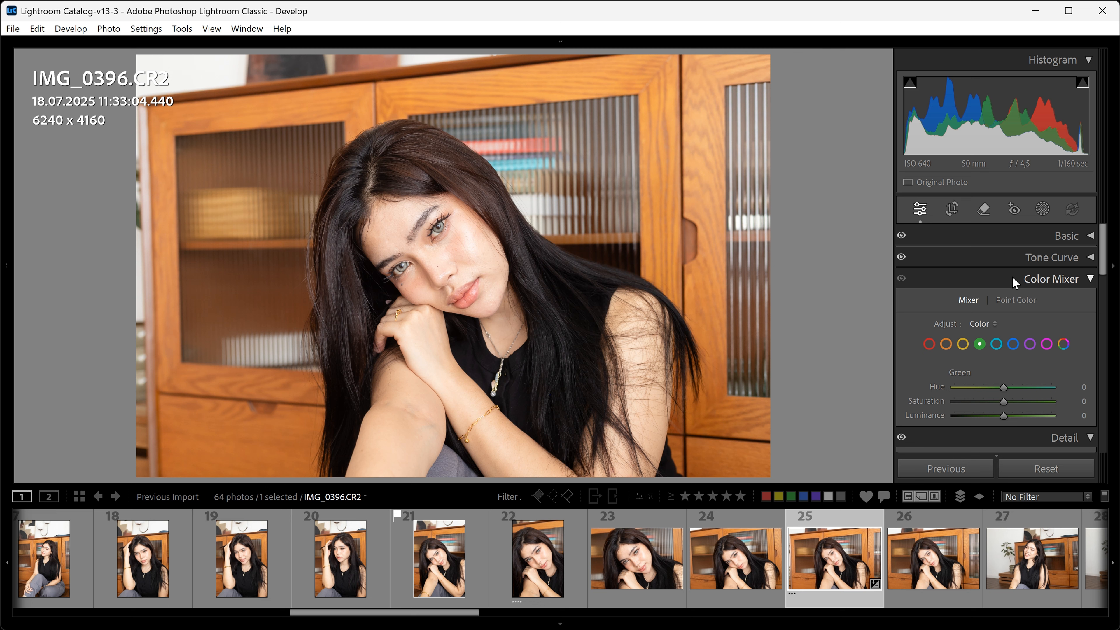
pyautogui.keyDown('alt'); pyautogui.click(1012, 234); pyautogui.keyUp('alt')
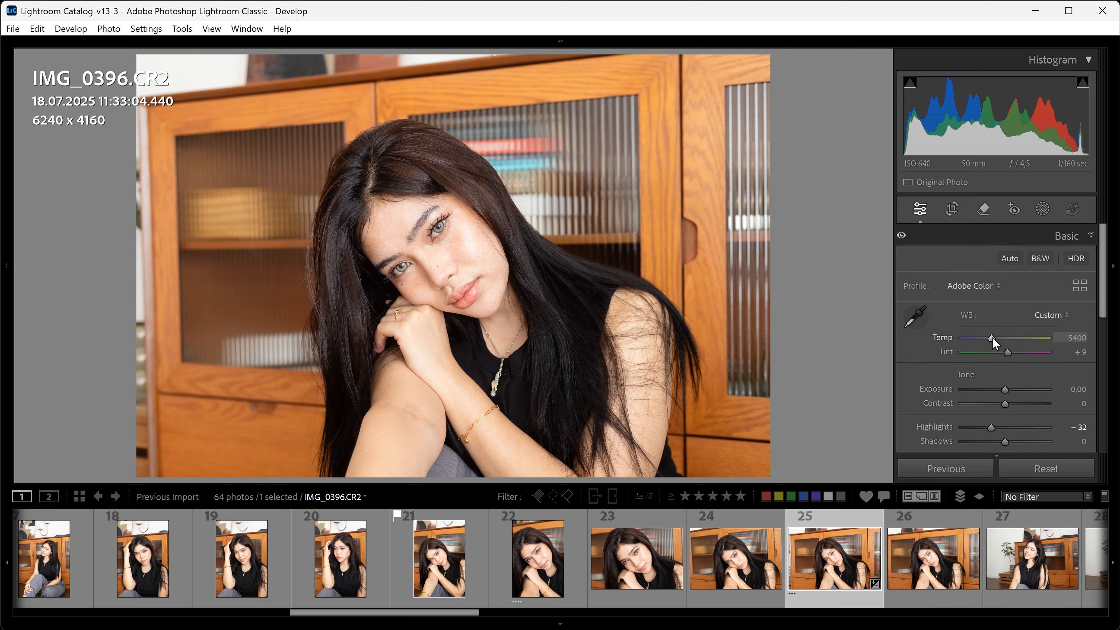
pyautogui.moveTo(993, 339); pyautogui.dragTo(991, 339)
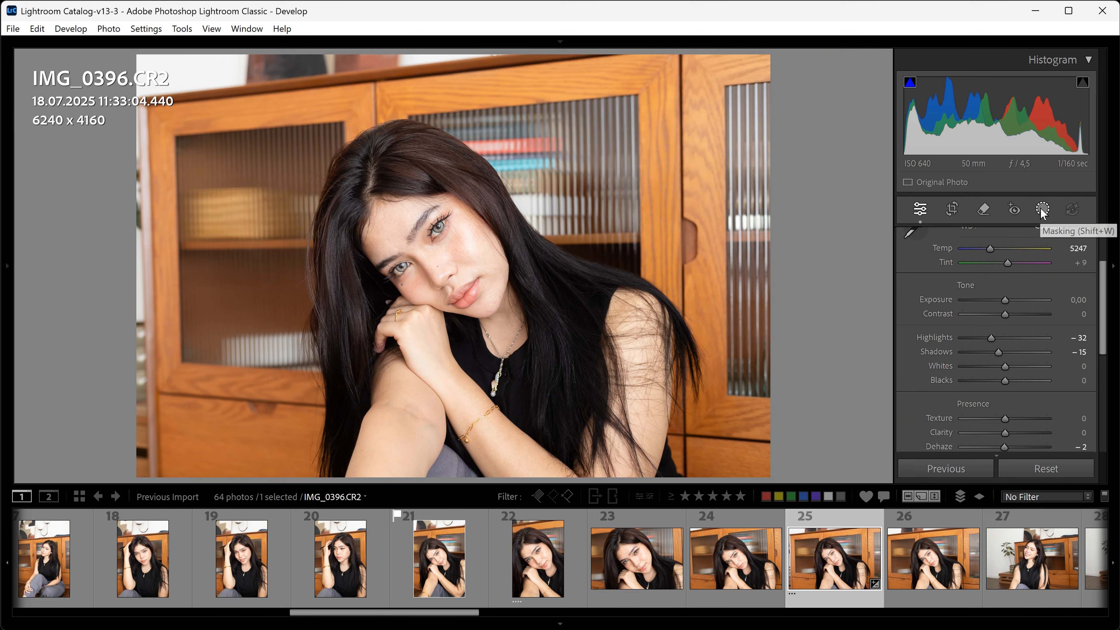
# Create a Background mask and set its Exposure to −0.74, Highlights to −34, Shadows to −57 and Blacks to 15.
pyautogui.click(1043, 209)
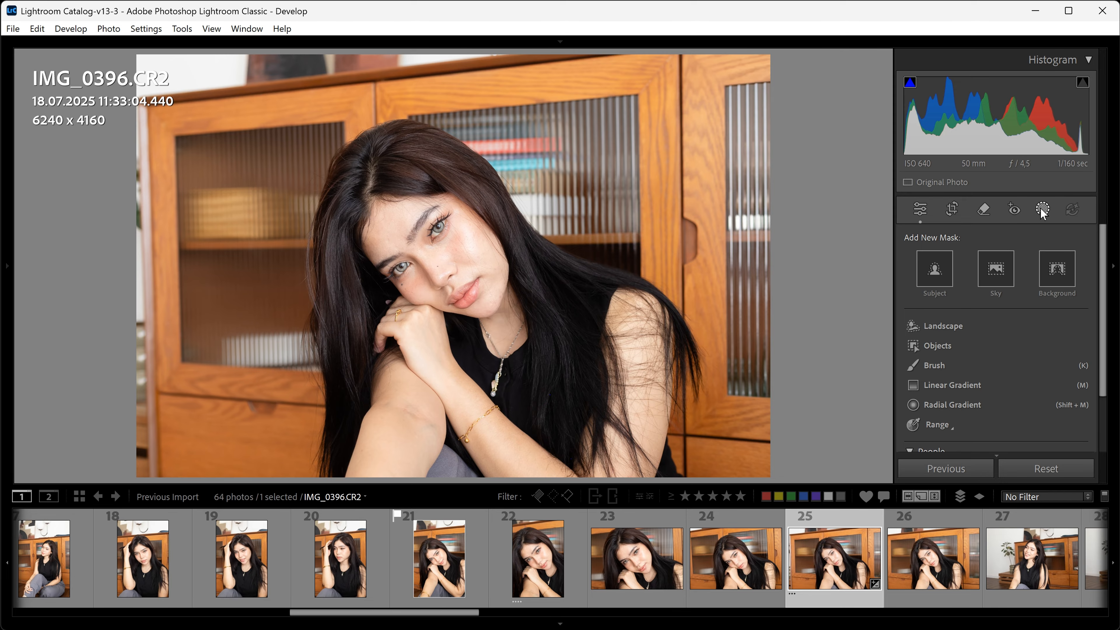
pyautogui.click(1056, 270)
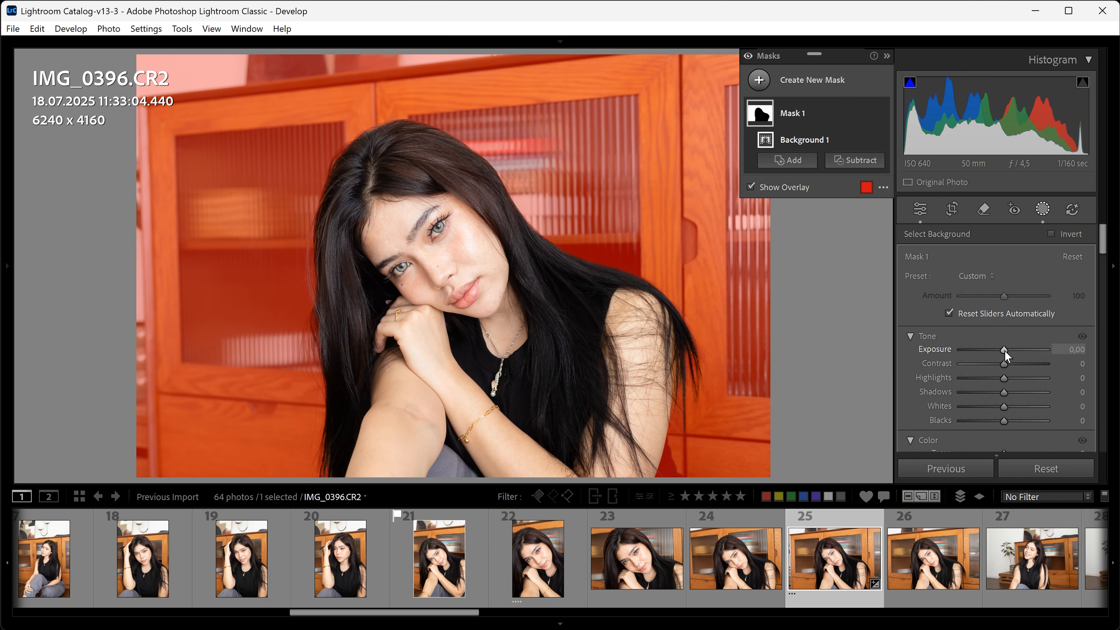
pyautogui.moveTo(1005, 350); pyautogui.dragTo(996, 350)
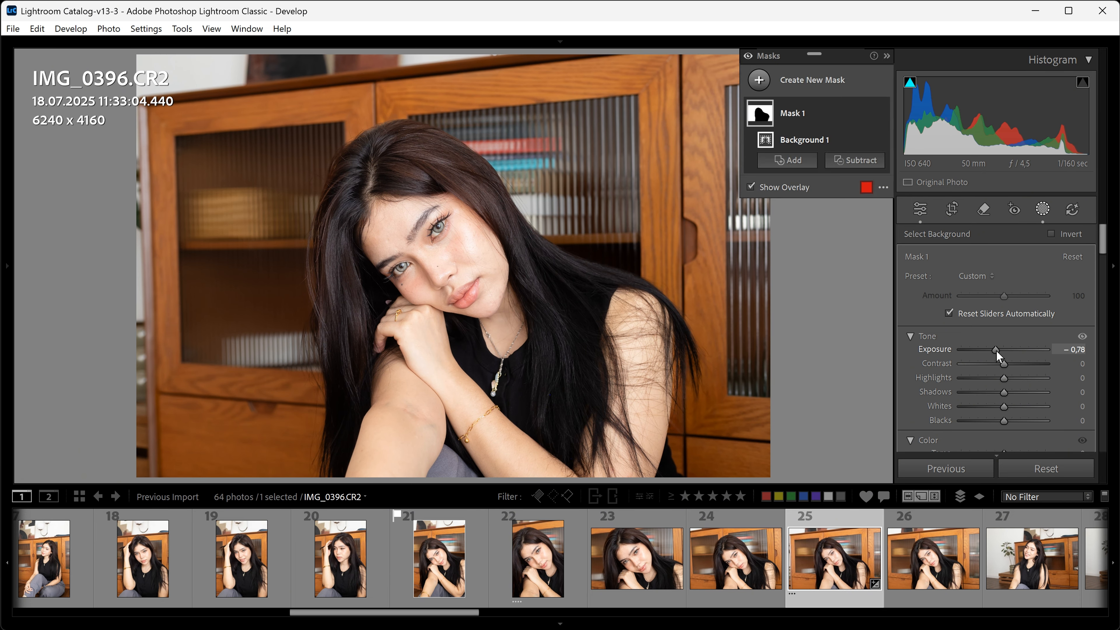
pyautogui.moveTo(1003, 420); pyautogui.dragTo(984, 384)
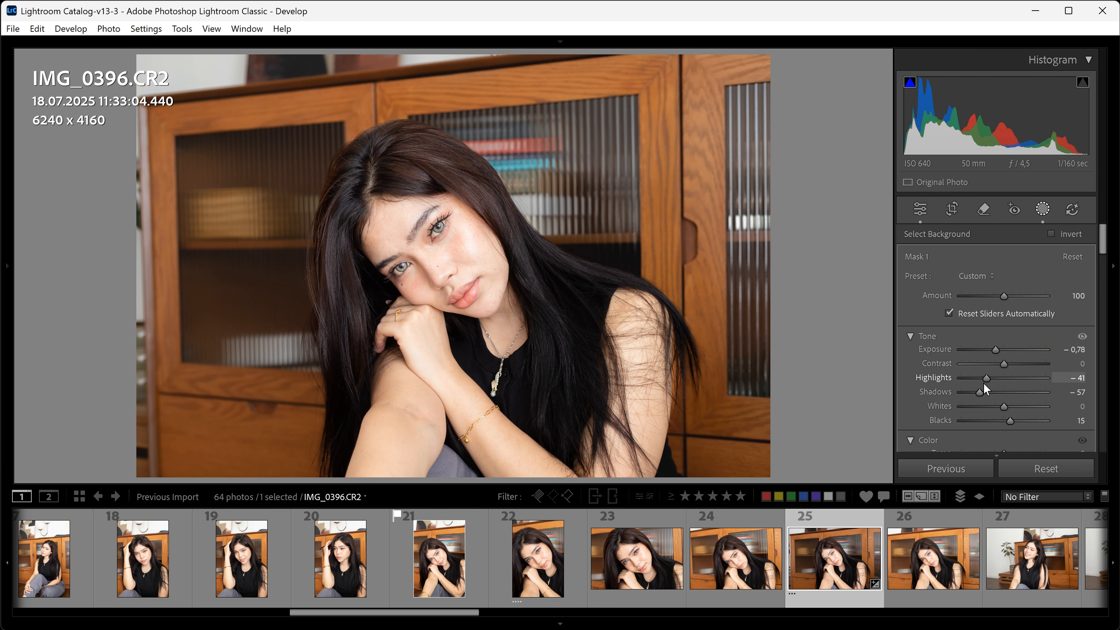
# Toggle the masks' visibility to compare the photo with and without the background adjustments.
pyautogui.click(749, 56)
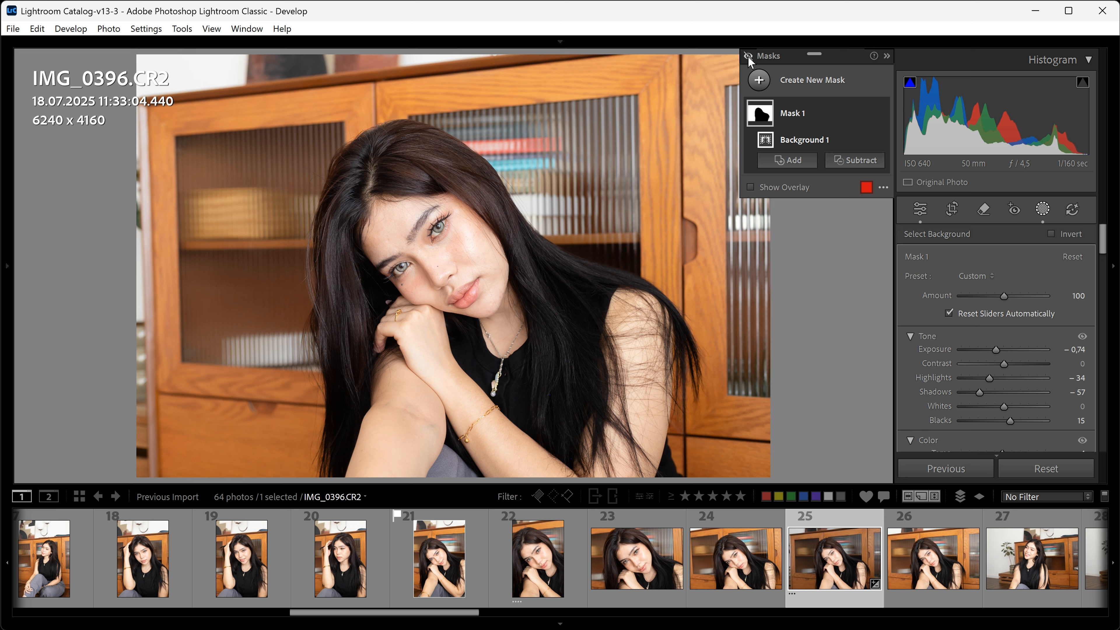
pyautogui.click(749, 59)
pyautogui.click(749, 59)
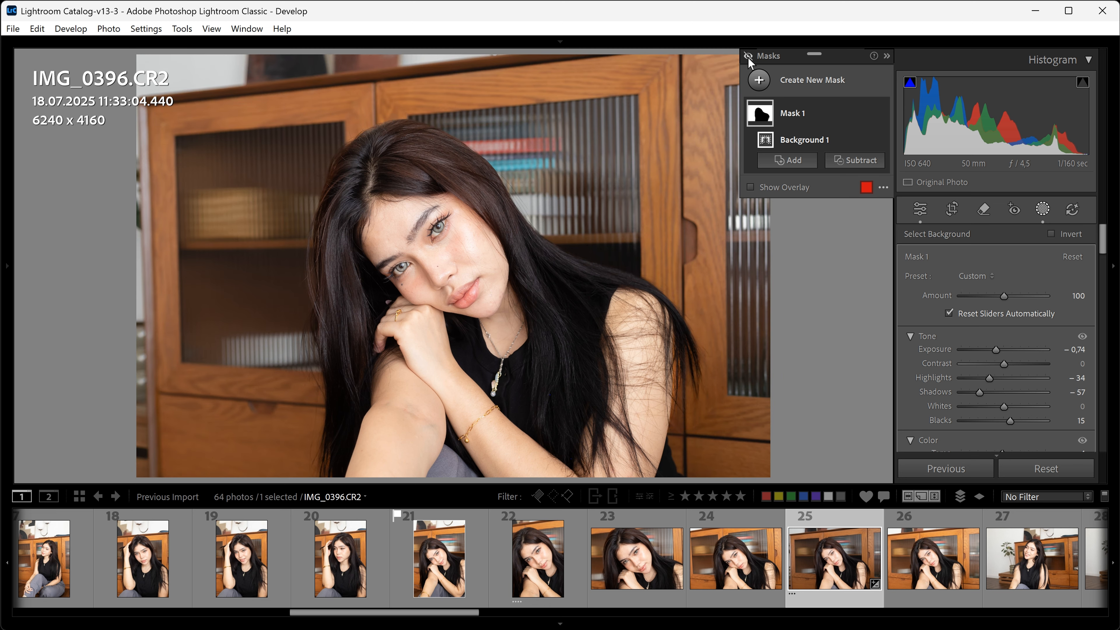
pyautogui.click(749, 58)
# Close Masking and raise the photo's overall Vibrance to +6.
pyautogui.click(1043, 209)
pyautogui.scroll(-3, 1046, 241)
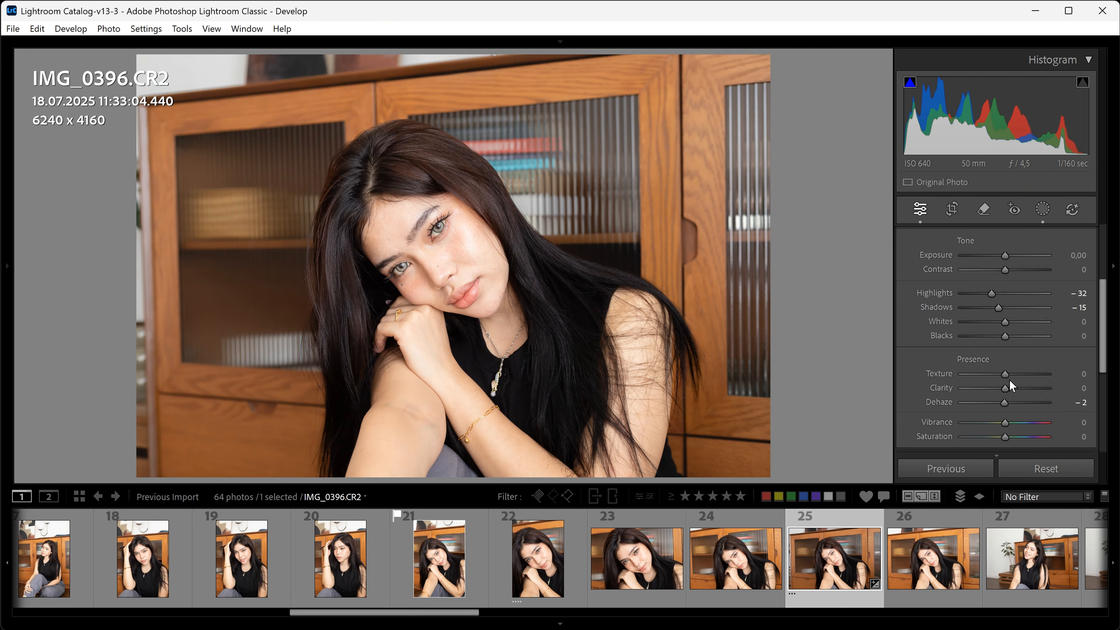
pyautogui.moveTo(1005, 421)
pyautogui.mouseDown()
pyautogui.moveTo(1056, 422)
pyautogui.moveTo(1007, 423)
pyautogui.mouseUp()
# Try a Color Grading look with blue Shadows at H 211, S 27 and yellow Highlights at H 55, S 28.
pyautogui.moveTo(1103, 328); pyautogui.dragTo(1103, 427)
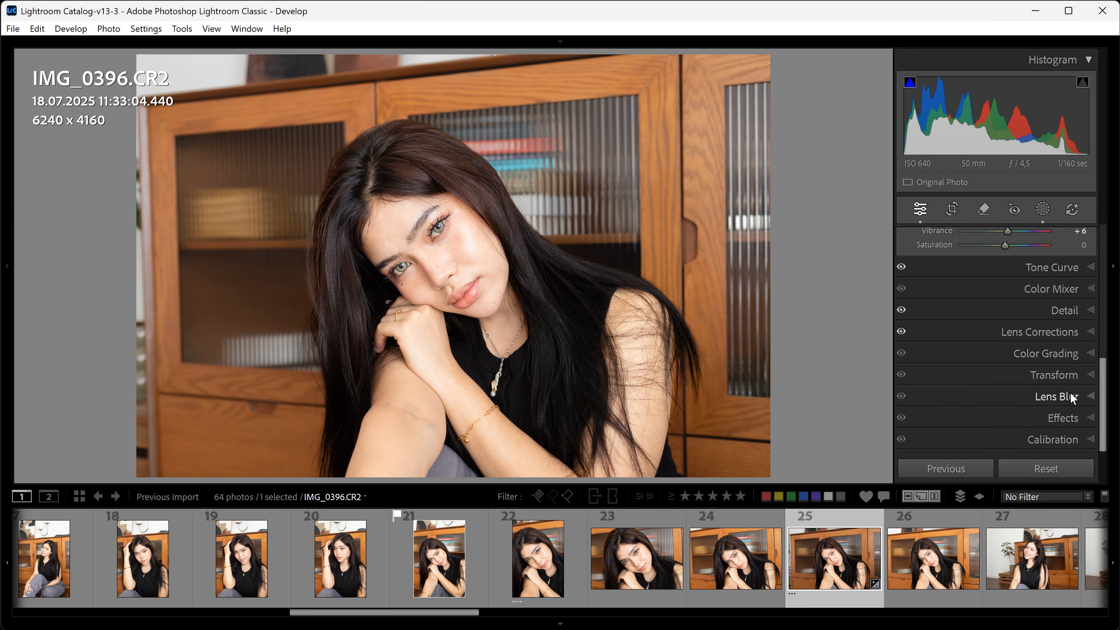
pyautogui.click(994, 352)
pyautogui.scroll(4, 994, 351)
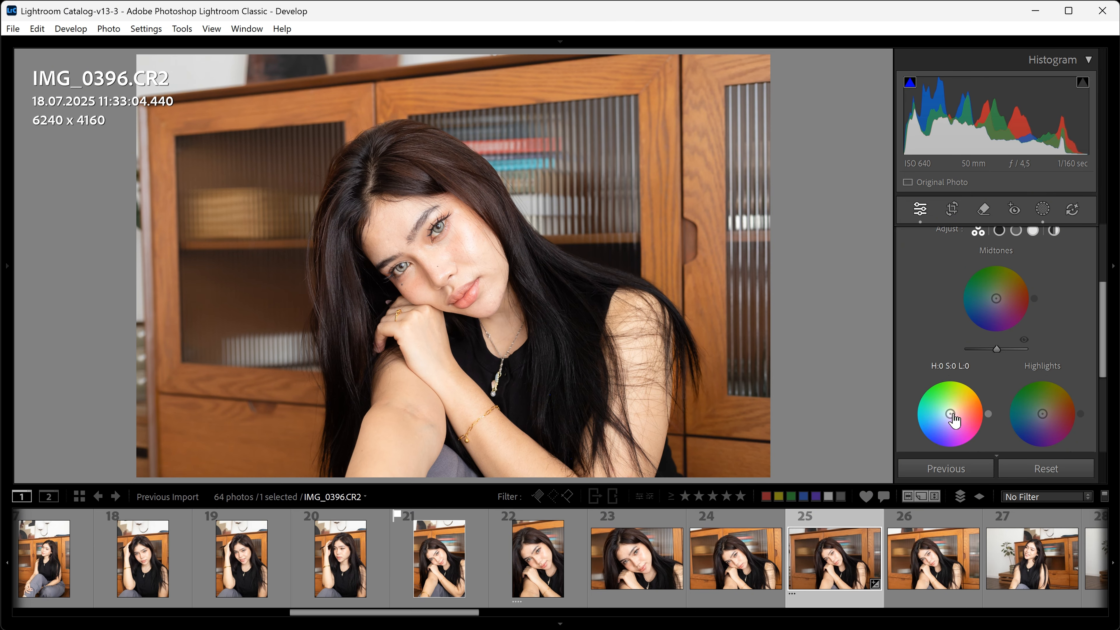
pyautogui.click(944, 419)
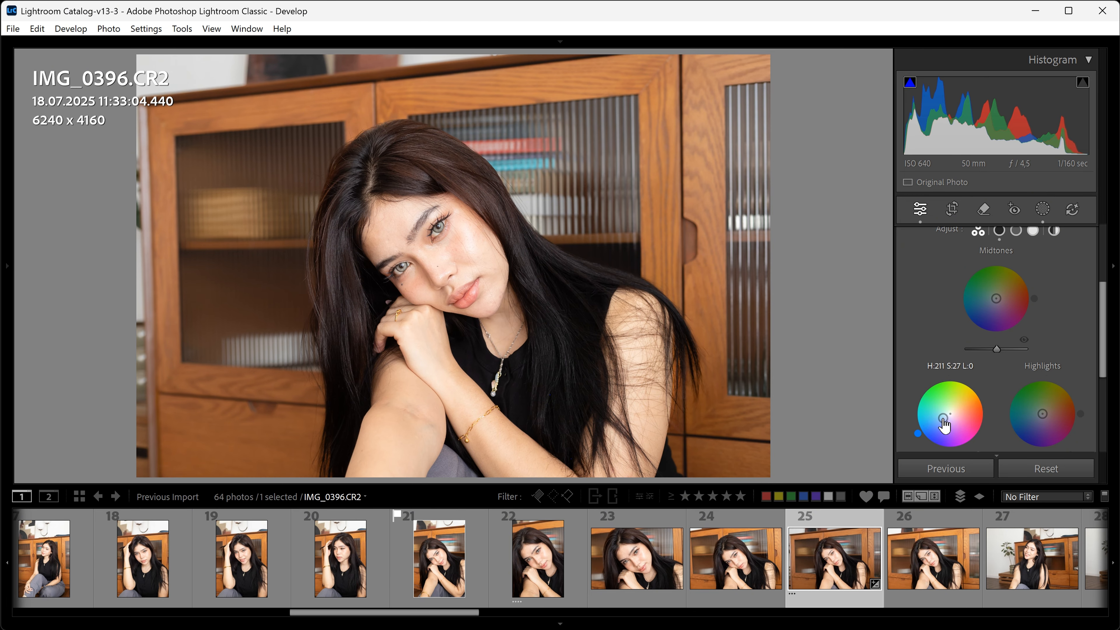
pyautogui.click(1051, 404)
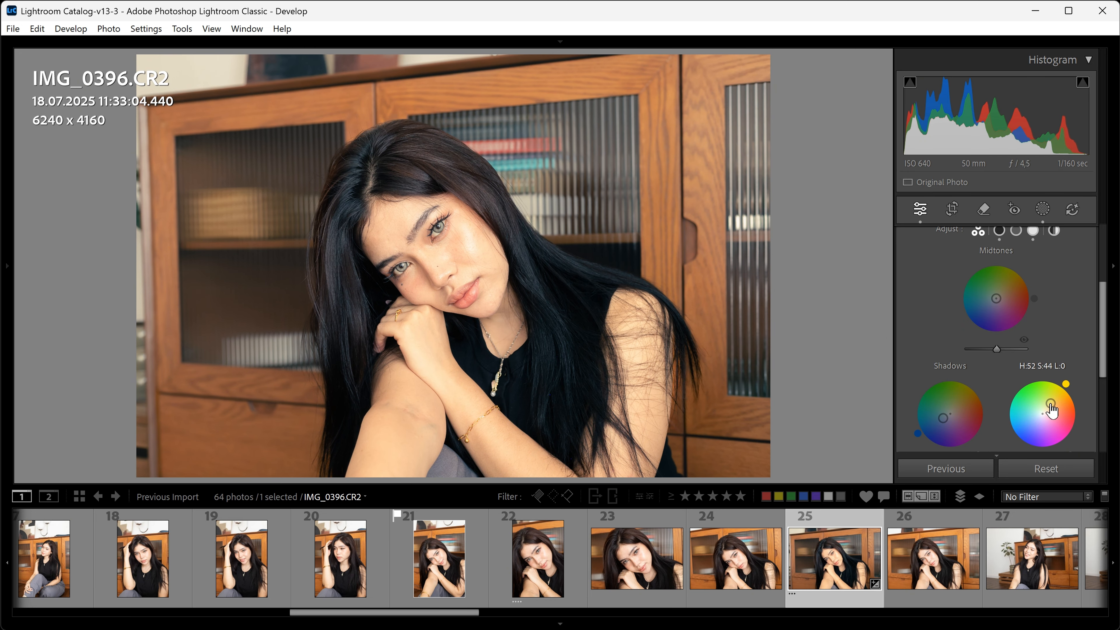
pyautogui.moveTo(1055, 411); pyautogui.dragTo(1048, 407)
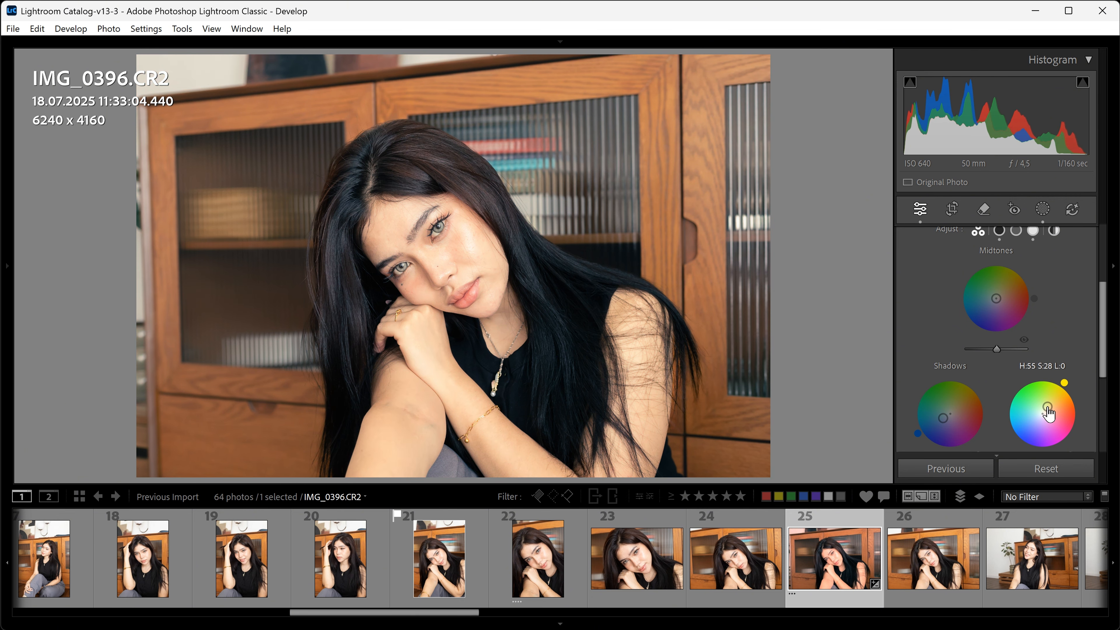
# Remove the Color Grading tints and expand the Color Mixer.
pyautogui.scroll(1, 1030, 376)
pyautogui.scroll(2, 1032, 382)
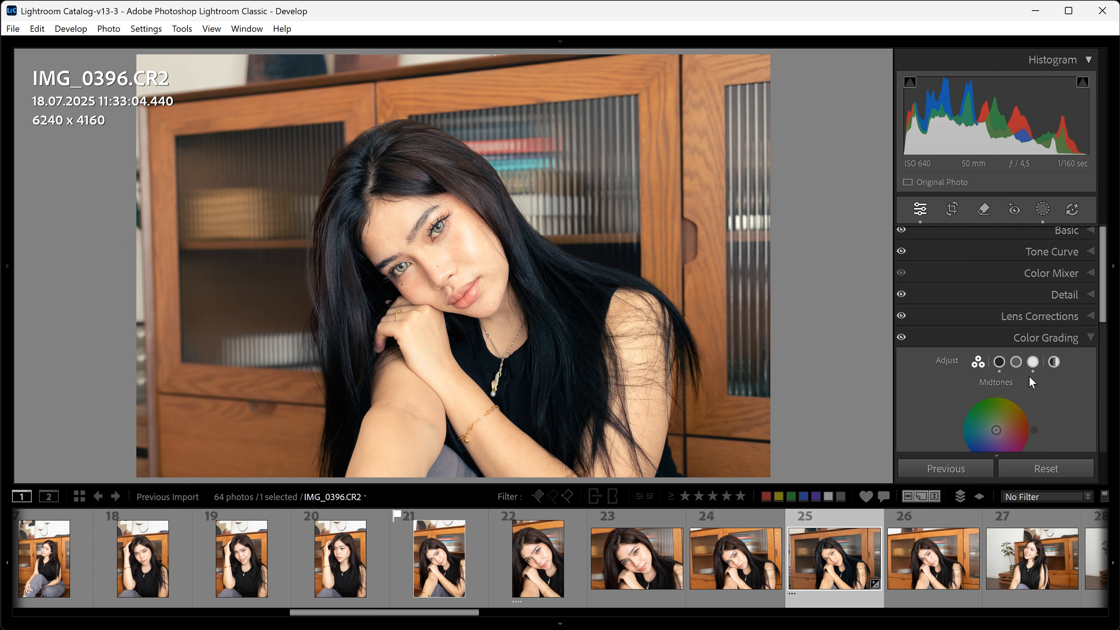
pyautogui.click(998, 273)
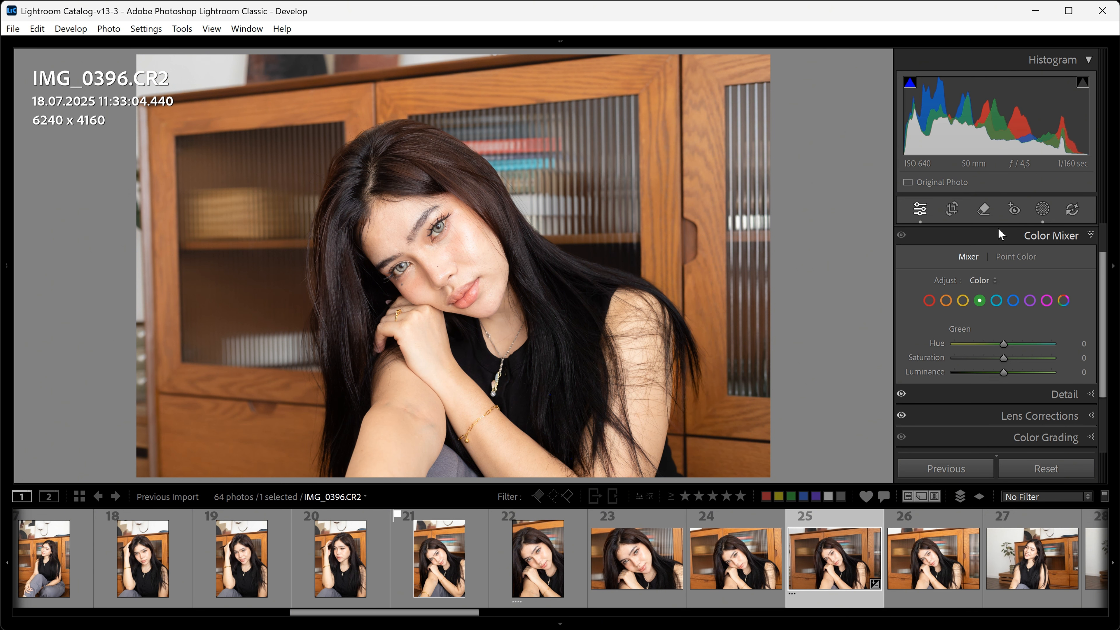
pyautogui.click(962, 300)
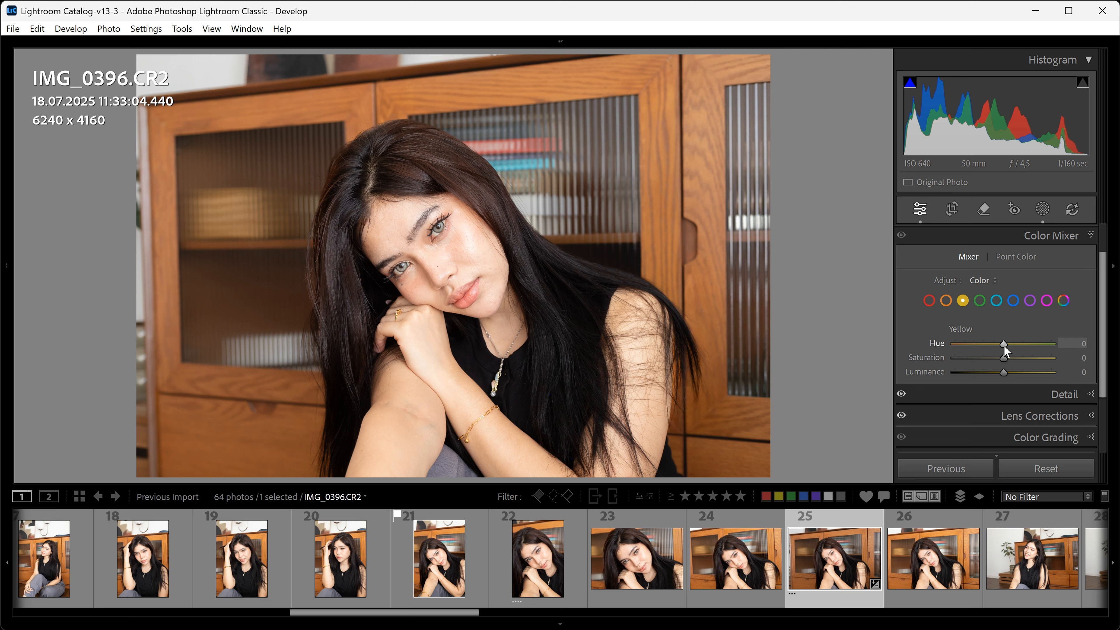
pyautogui.moveTo(1004, 344)
pyautogui.mouseDown()
pyautogui.moveTo(1058, 347)
pyautogui.moveTo(951, 346)
pyautogui.moveTo(1086, 347)
pyautogui.moveTo(900, 349)
pyautogui.moveTo(1070, 348)
pyautogui.moveTo(996, 353)
pyautogui.mouseUp()
# In Calibration, set Red Primary Hue +8 and Saturation +7, Green Primary Hue -3 and Saturation -3, and Blue Primary Hue -4.
pyautogui.scroll(-3, 1002, 353)
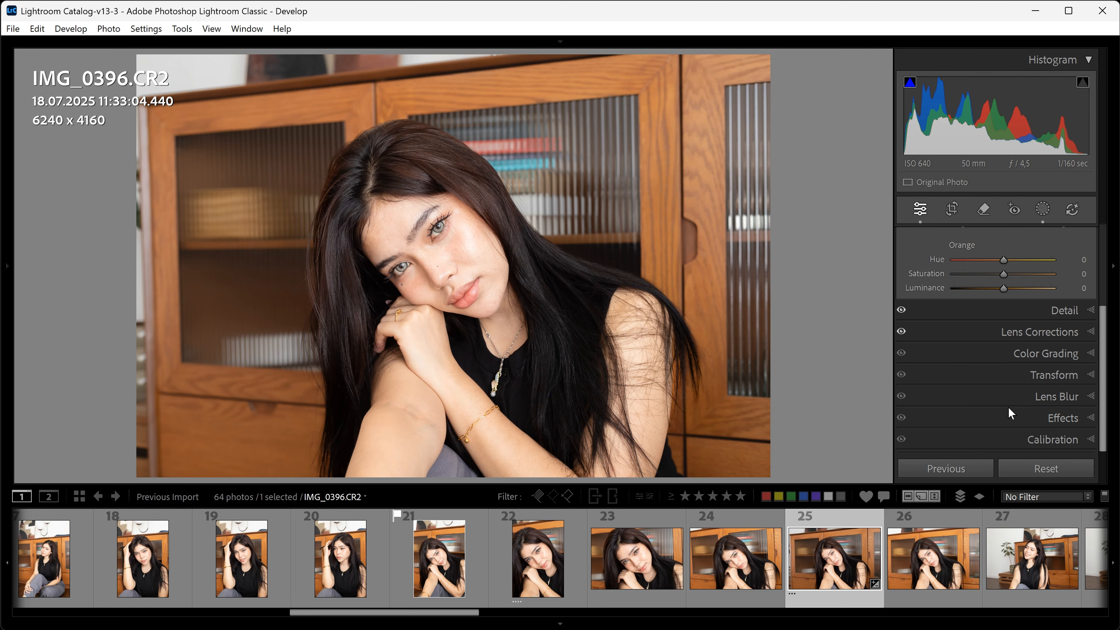
pyautogui.click(1003, 441)
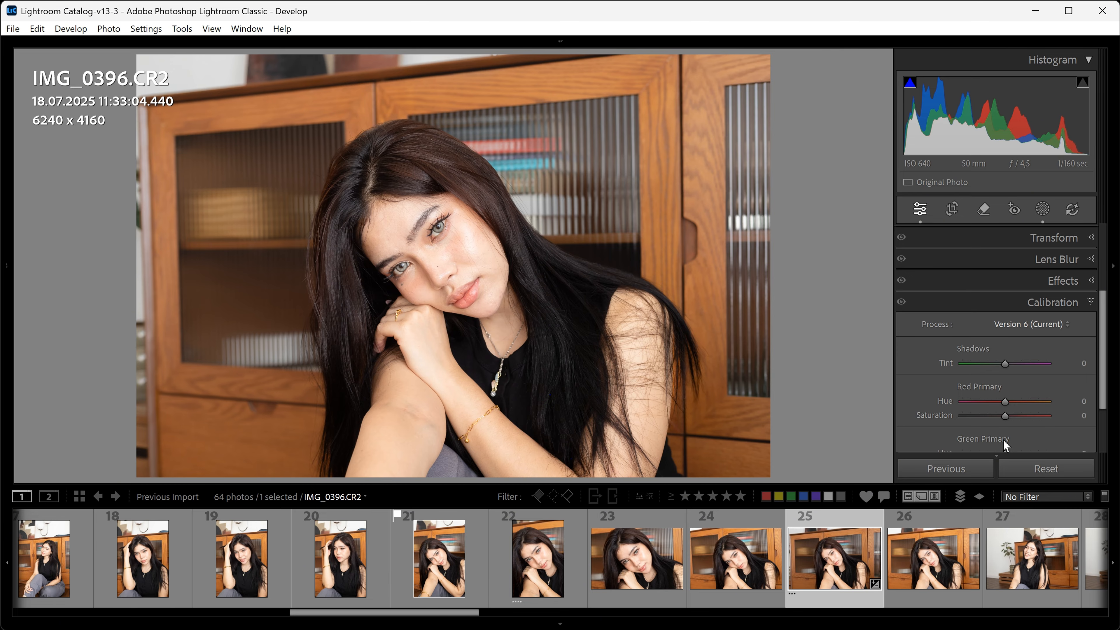
pyautogui.scroll(-2, 1027, 411)
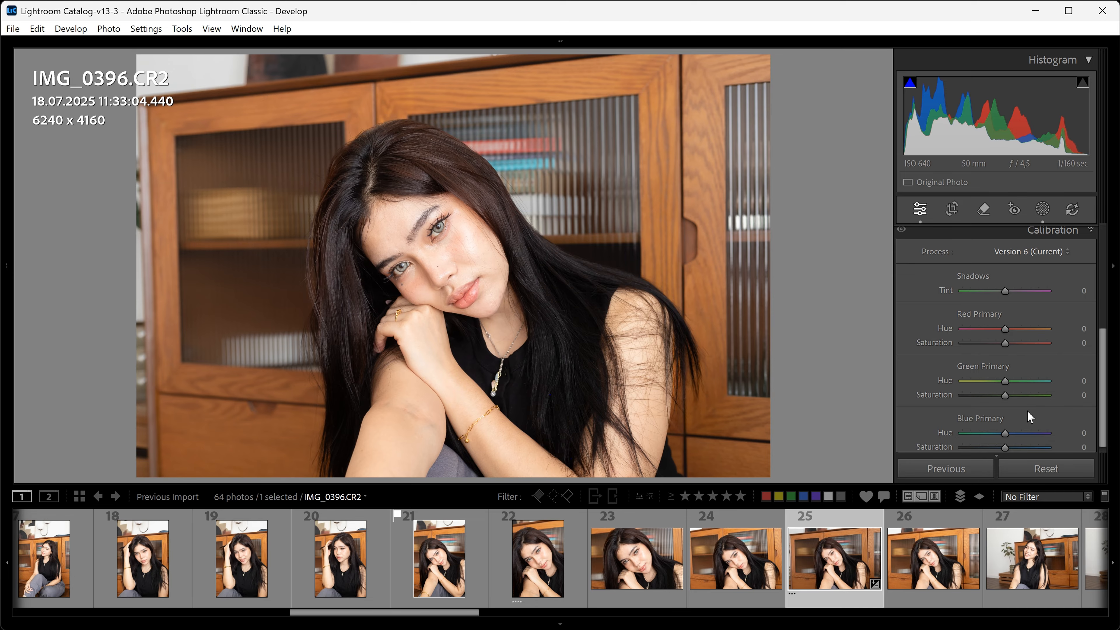
pyautogui.moveTo(1006, 329)
pyautogui.mouseDown()
pyautogui.moveTo(1039, 329)
pyautogui.moveTo(982, 330)
pyautogui.moveTo(1043, 329)
pyautogui.moveTo(1008, 328)
pyautogui.mouseUp()
pyautogui.moveTo(1006, 433)
pyautogui.mouseDown()
pyautogui.moveTo(990, 433)
pyautogui.moveTo(1026, 428)
pyautogui.moveTo(1005, 427)
pyautogui.mouseUp()
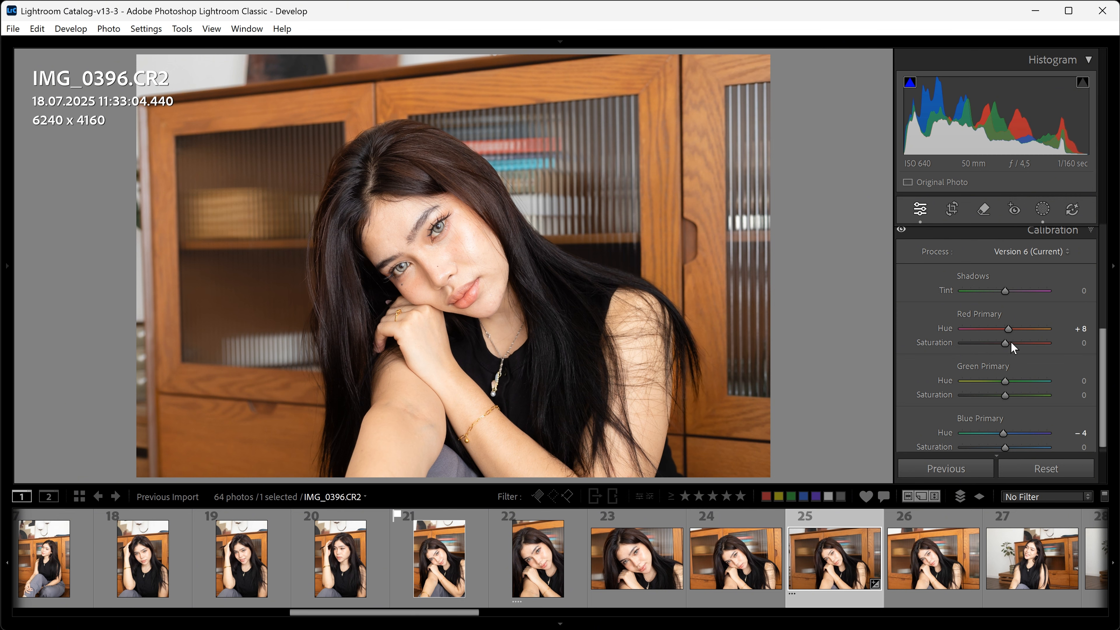
pyautogui.moveTo(1017, 340); pyautogui.dragTo(1004, 392)
# Toggle the Before view repeatedly to compare IMG_0396.CR2 with its unedited version.
pyautogui.press('\\')
pyautogui.press('\\')
pyautogui.press('\\')
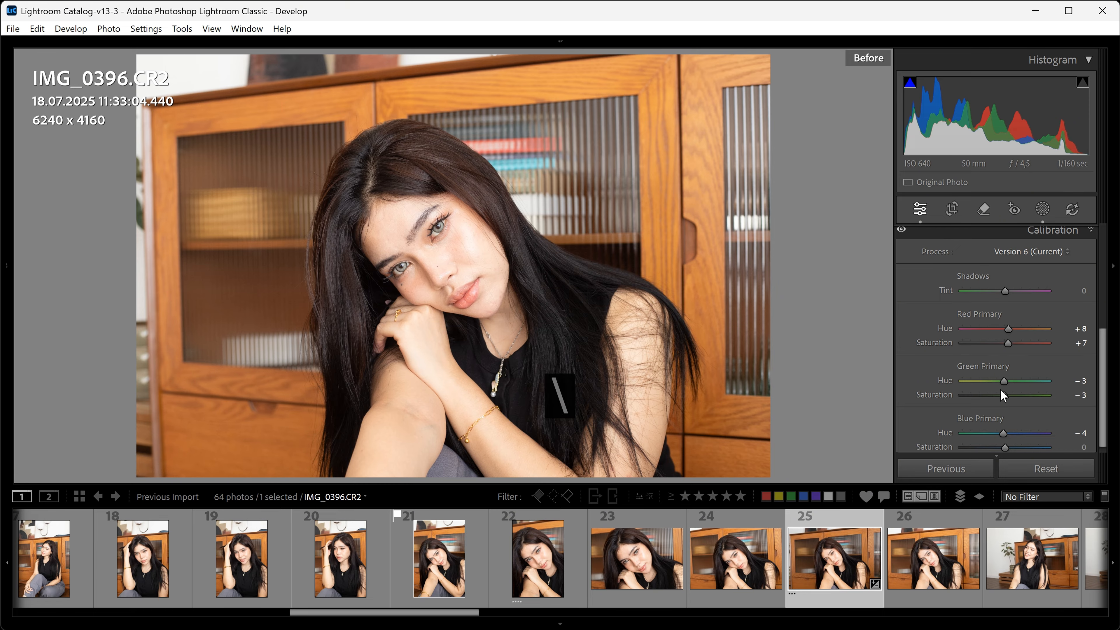
pyautogui.press('\\')
pyautogui.press('\\')
pyautogui.press('\\')
pyautogui.press('\\')
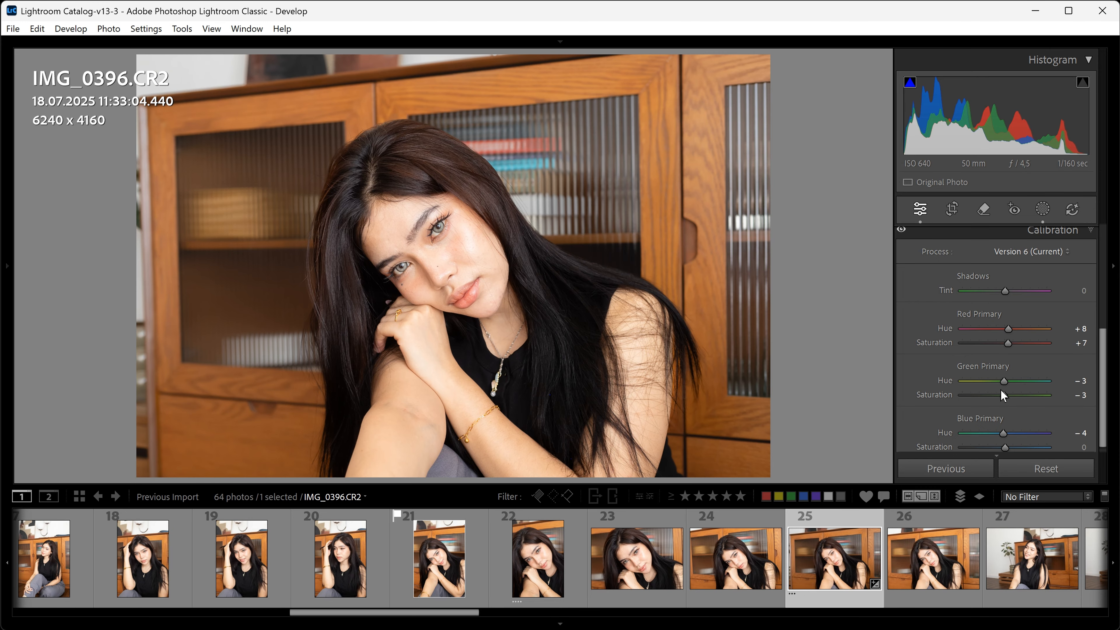
pyautogui.press('\\')
# Start copying the develop settings, excluding Crop and including Highlights, Shadows, Whites, Blacks, Texture, Clarity, Dehaze, Vibrance and Saturation.
pyautogui.hotkey('ctrl', 'shift', 'c')
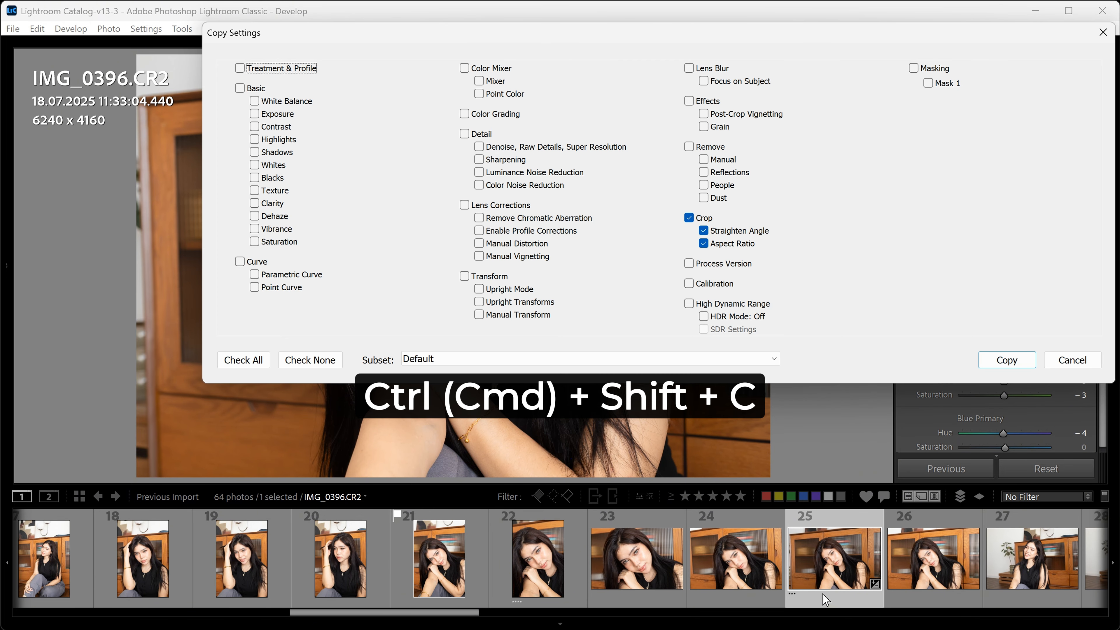
pyautogui.click(689, 218)
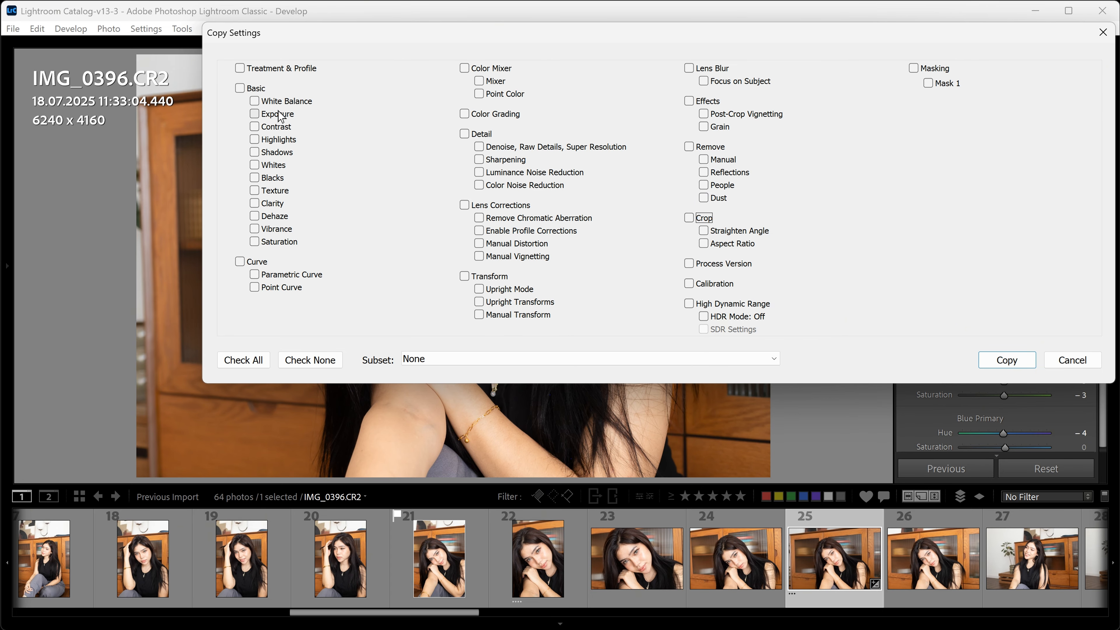
pyautogui.click(276, 140)
pyautogui.click(276, 153)
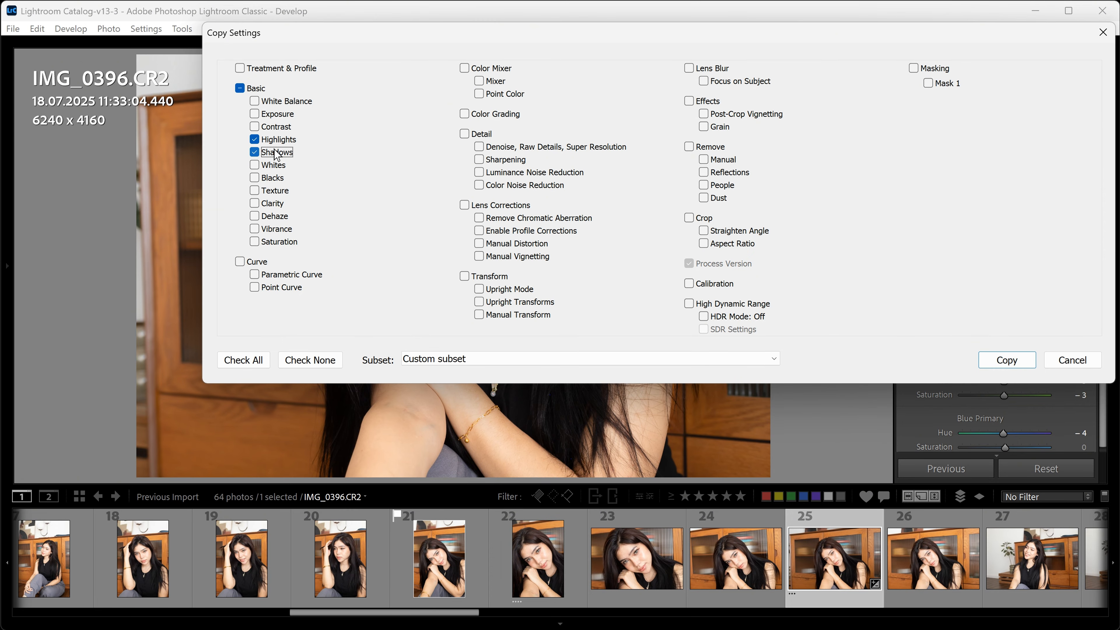
pyautogui.click(275, 165)
pyautogui.click(275, 179)
pyautogui.click(275, 191)
pyautogui.click(275, 203)
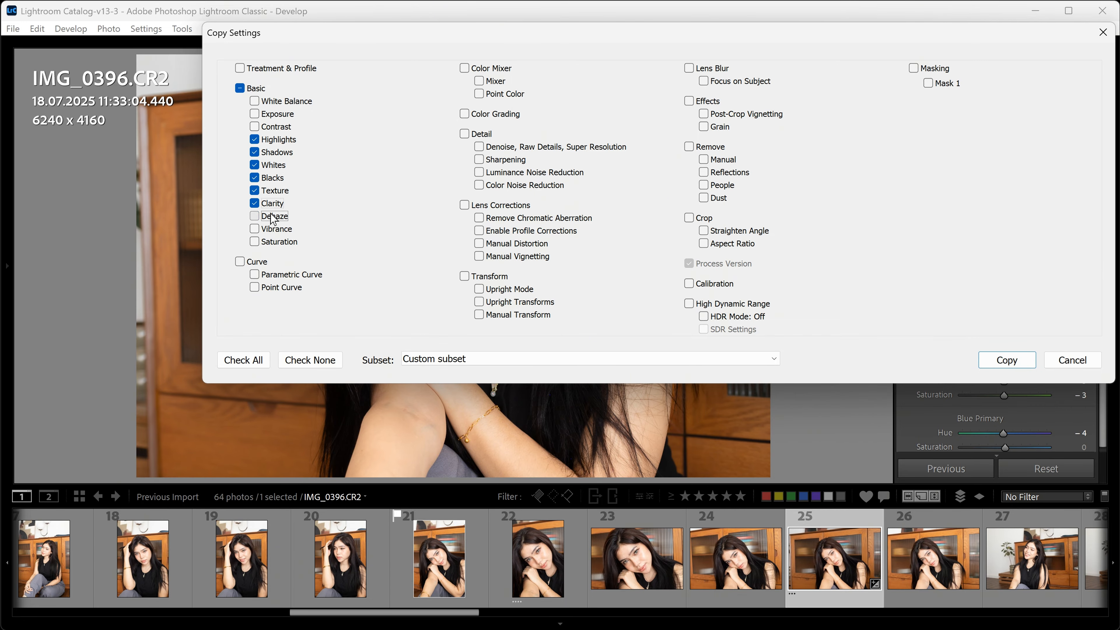
pyautogui.click(275, 217)
pyautogui.click(274, 230)
pyautogui.click(275, 242)
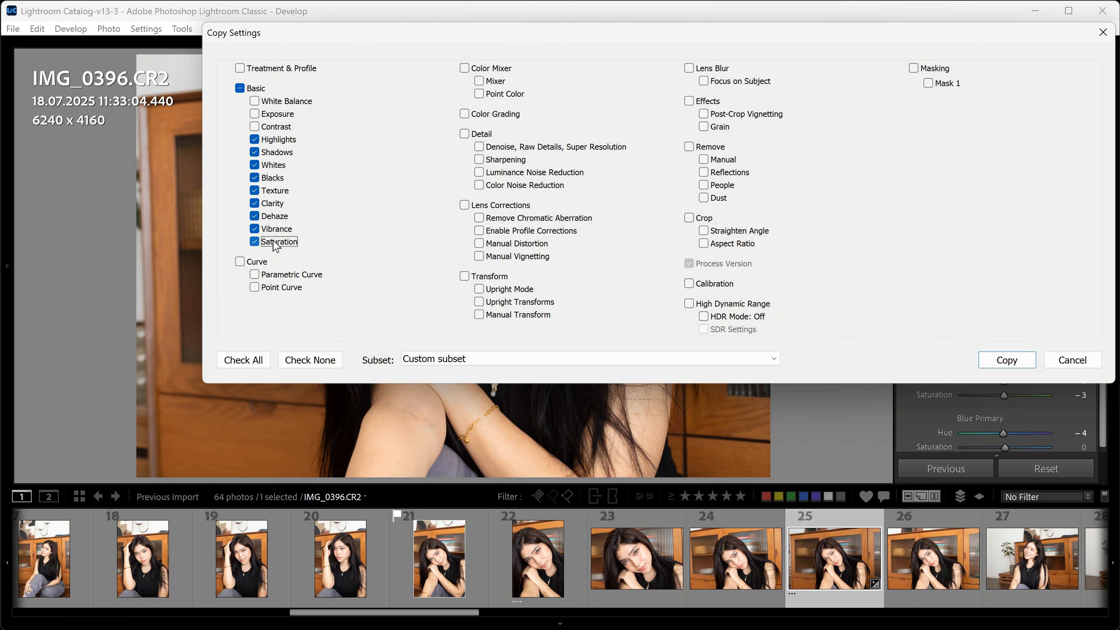
# Include Curve, Color Mixer, Color Grading, Detail, Lens Corrections, Calibration and Treatment & Profile in the copied settings, and copy them.
pyautogui.click(255, 263)
pyautogui.click(505, 68)
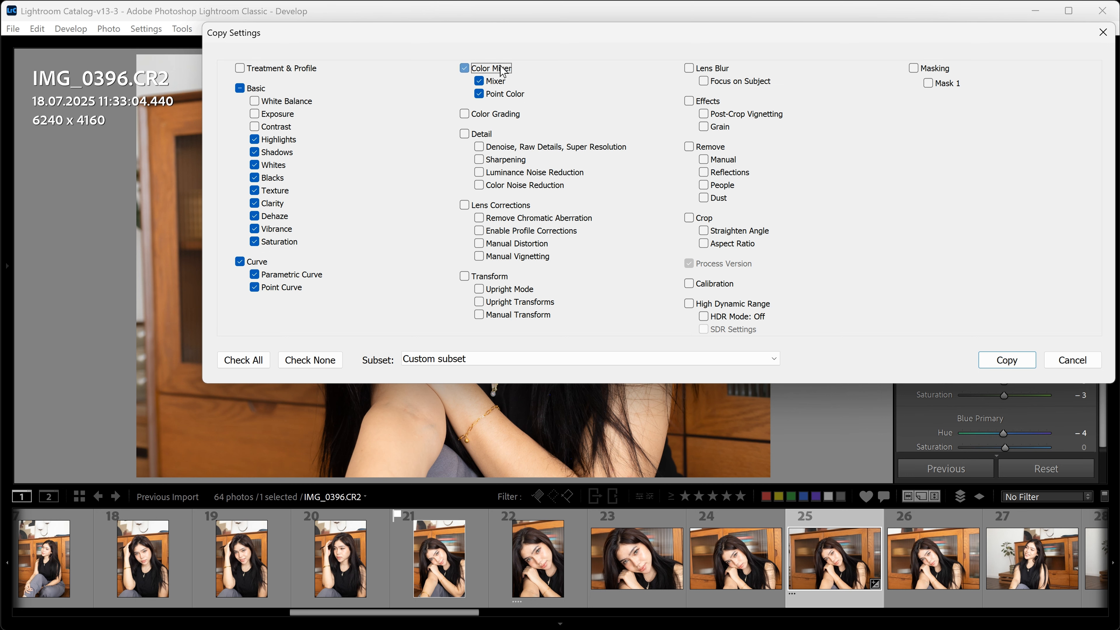
pyautogui.click(499, 113)
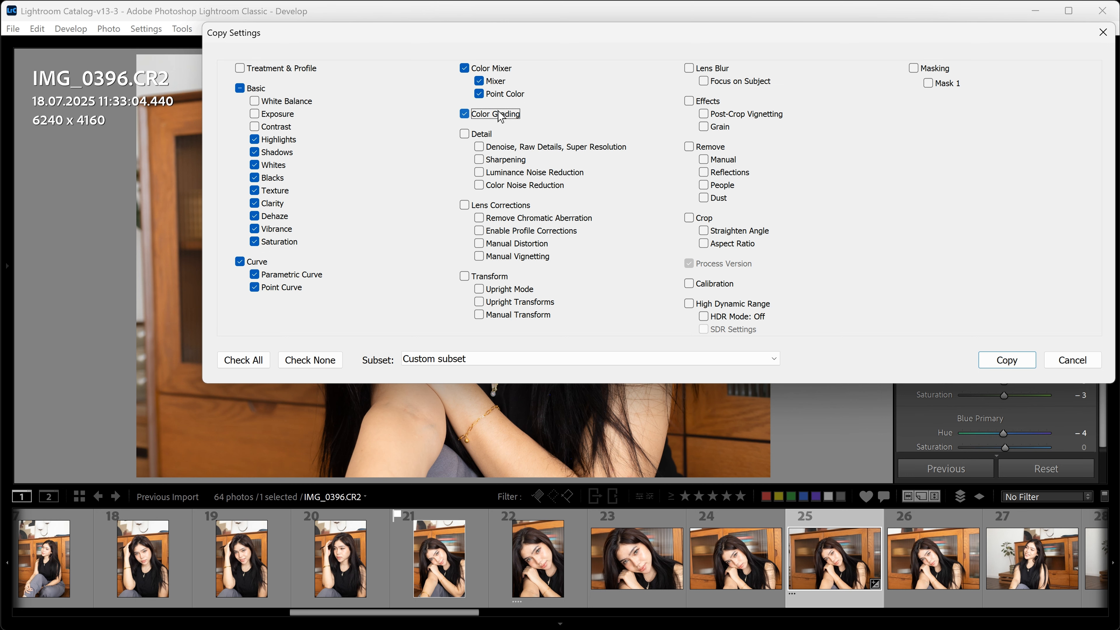
pyautogui.click(480, 135)
pyautogui.click(489, 205)
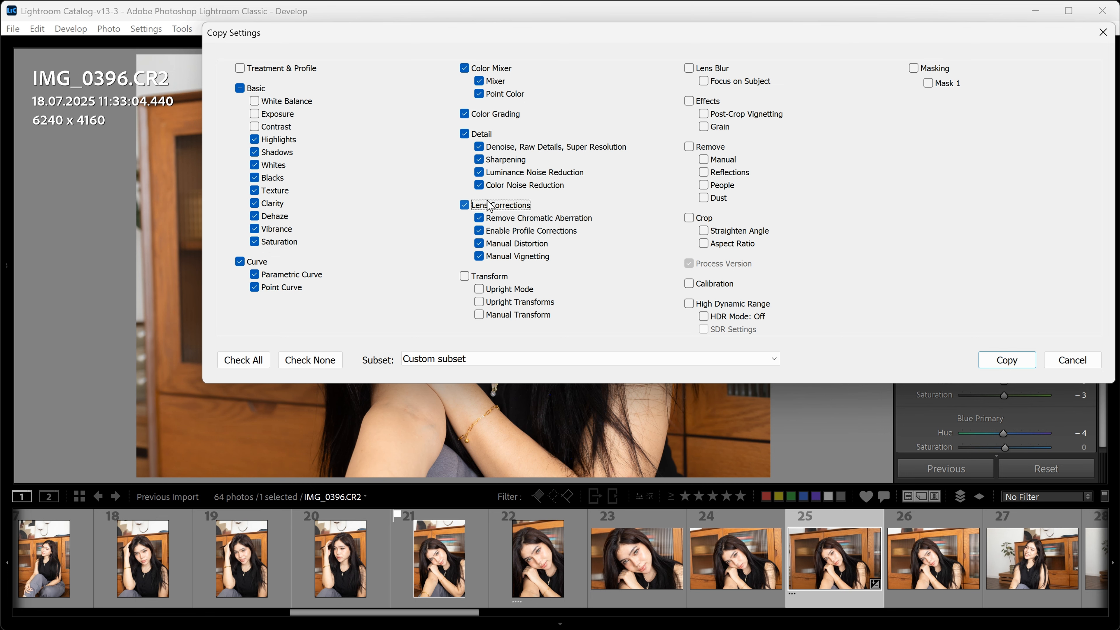
pyautogui.click(690, 284)
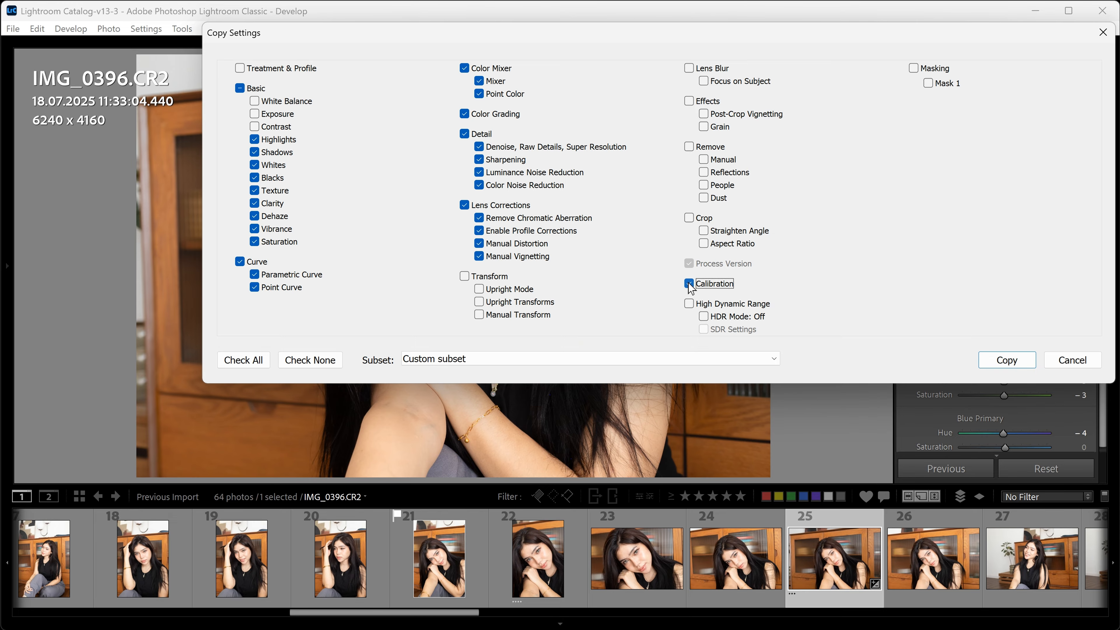
pyautogui.click(285, 71)
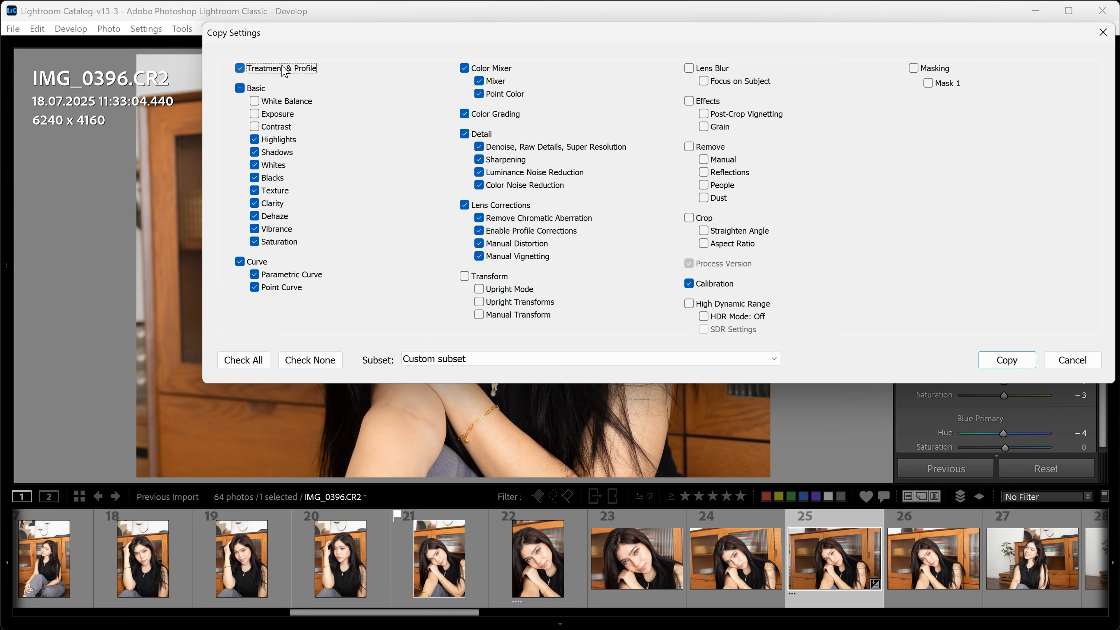
pyautogui.click(992, 367)
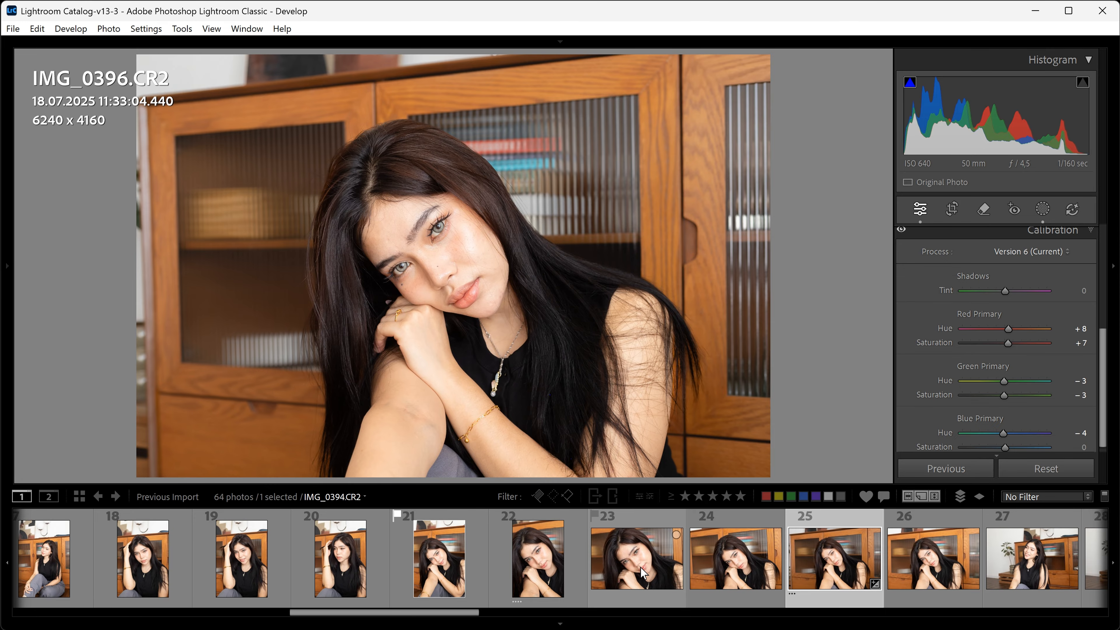
# Paste the copied settings onto IMG_0385.CR2 and compare the photo with its unedited version.
pyautogui.scroll(5, 637, 564)
pyautogui.click(634, 561)
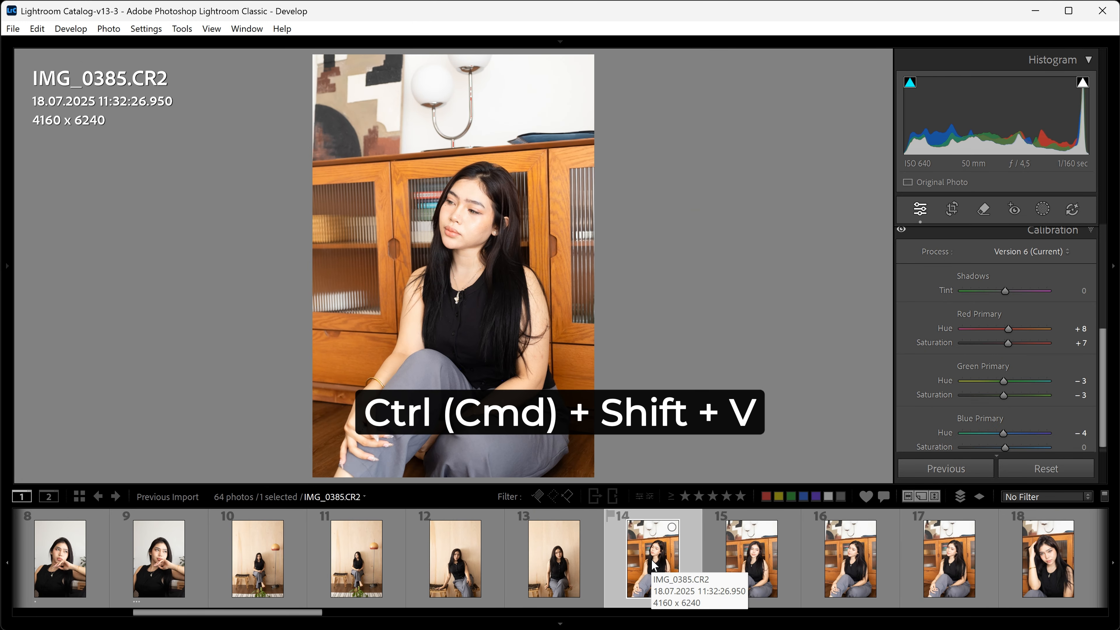
pyautogui.press('\\')
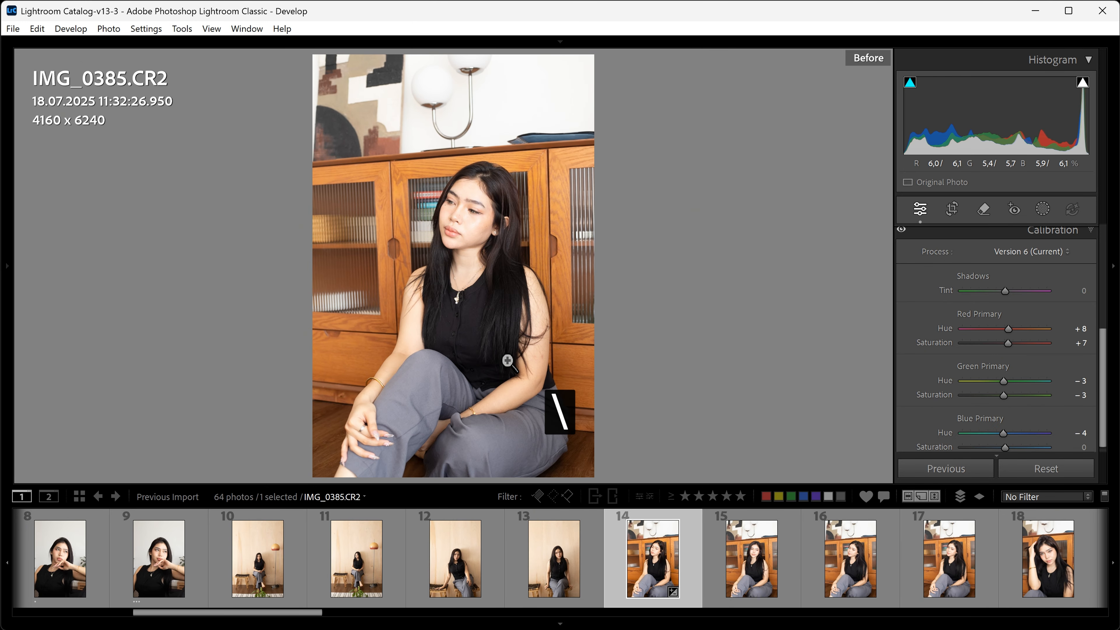
pyautogui.press('\\')
pyautogui.press('\\')
pyautogui.press('\\')
pyautogui.press('\\')
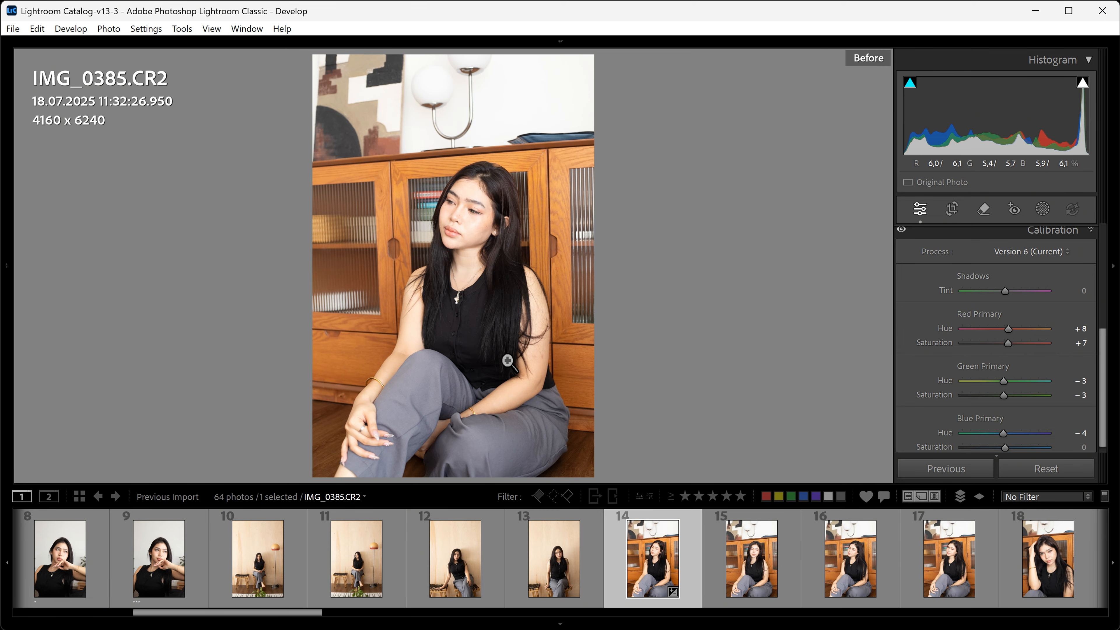
# Compare the face in IMG_0385.CR2 up close before and after the pasted settings.
pyautogui.click(467, 226)
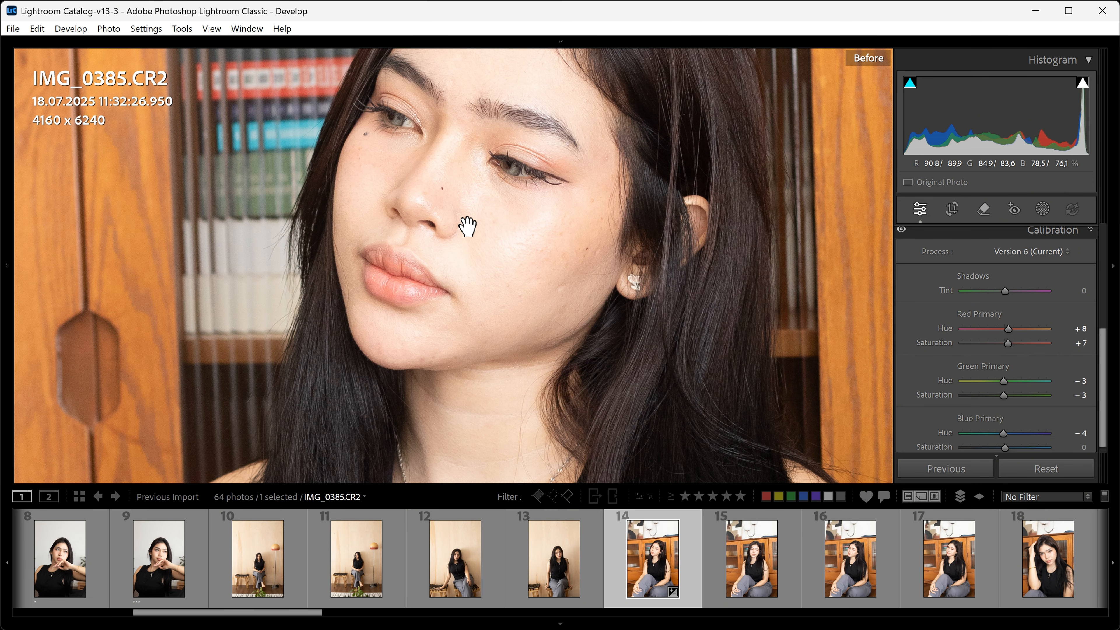
pyautogui.press('\\')
pyautogui.press('\\')
pyautogui.press('\\')
pyautogui.press('\\')
pyautogui.press('\\')
pyautogui.press('\\')
pyautogui.press('\\')
pyautogui.click(468, 226)
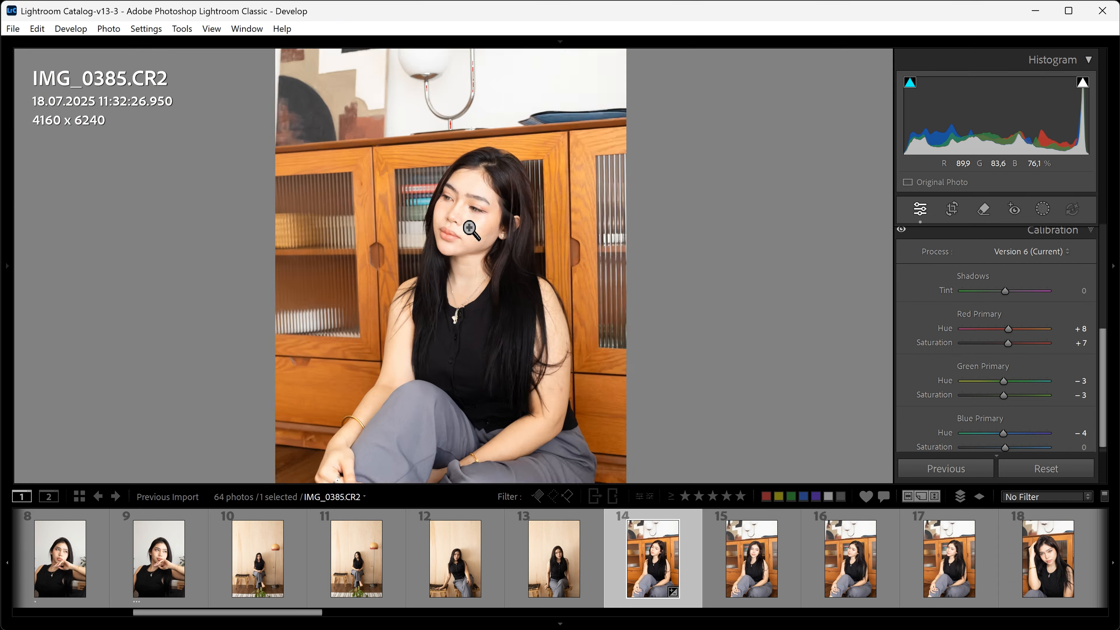
# Synchronize the settings of IMG_0385.CR2 to all photos through IMG_0401.CR2 and check the result on IMG_0394.CR2.
pyautogui.scroll(-3, 678, 572)
pyautogui.scroll(-5, 678, 572)
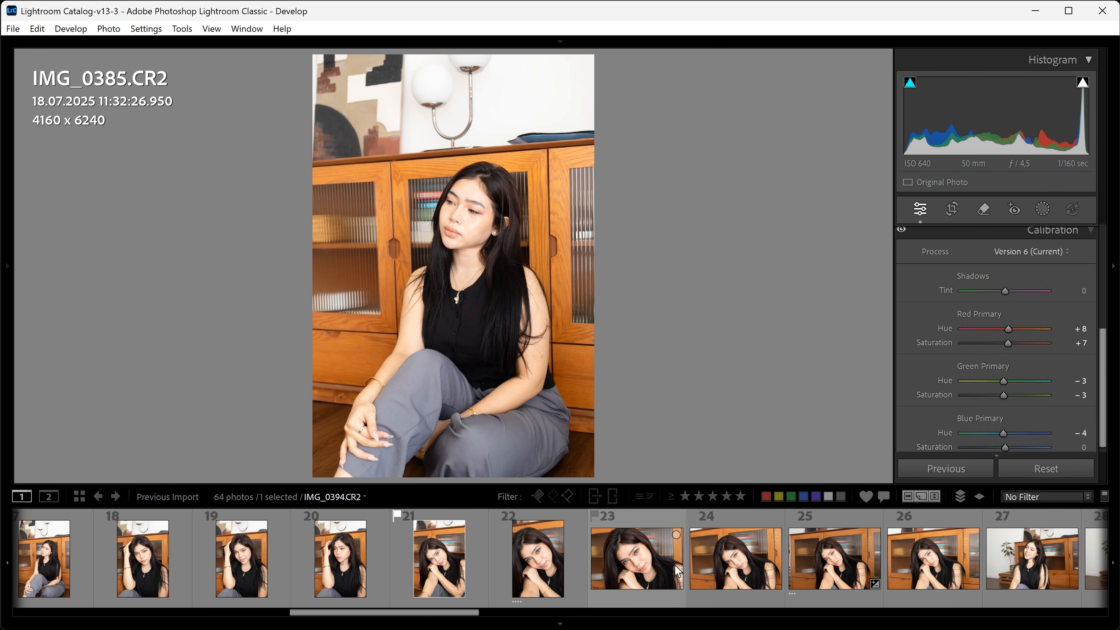
pyautogui.keyDown('shift'); pyautogui.click(679, 572); pyautogui.keyUp('shift')
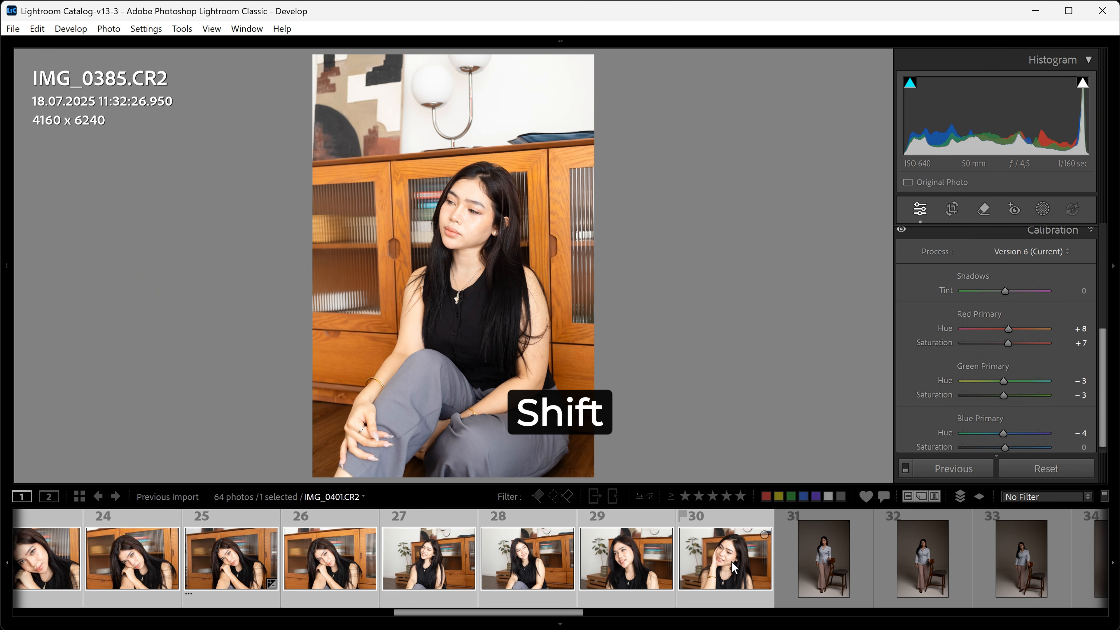
pyautogui.click(960, 465)
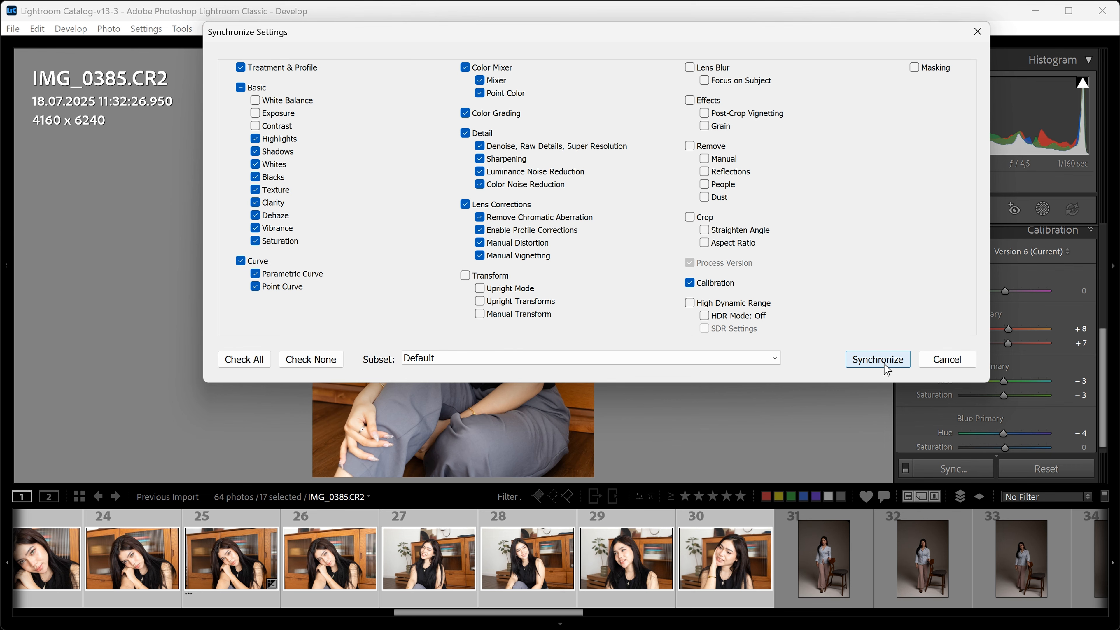
pyautogui.click(878, 359)
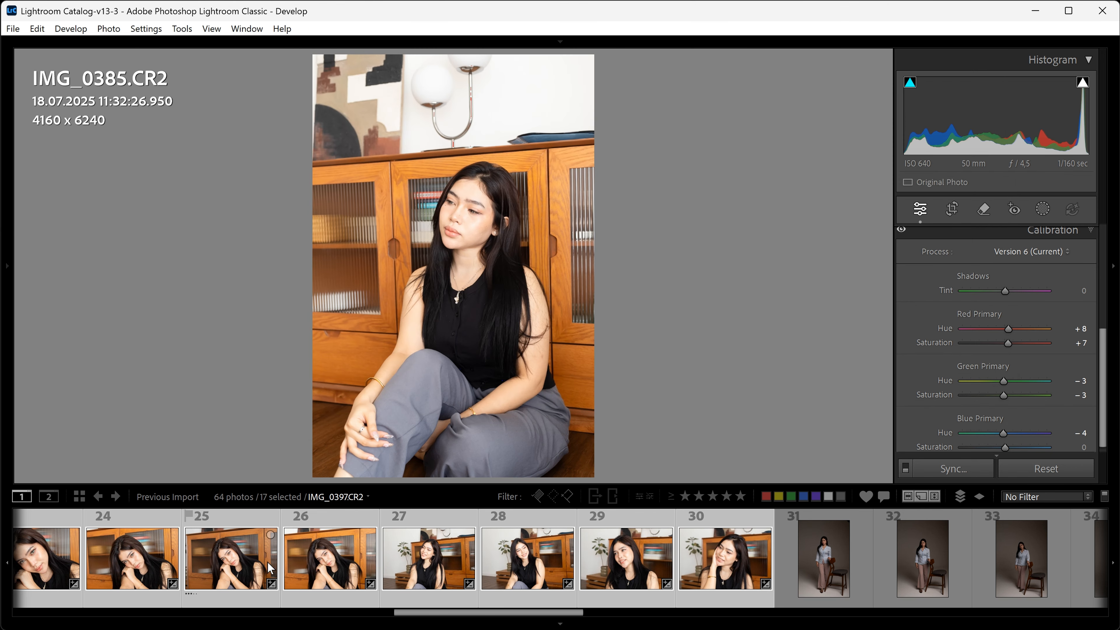
pyautogui.scroll(3, 260, 565)
pyautogui.click(328, 553)
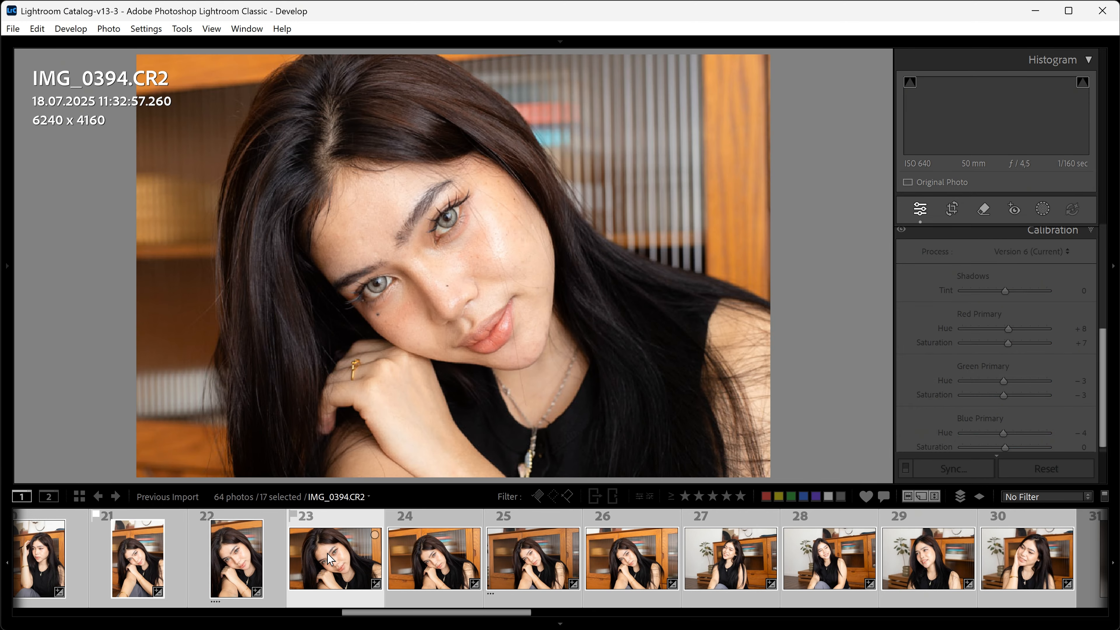
# Browse the DSC studio portraits further along the filmstrip and open DSC_6334.NEF.
pyautogui.scroll(-7, 607, 570)
pyautogui.click(494, 563)
pyautogui.scroll(-3, 500, 565)
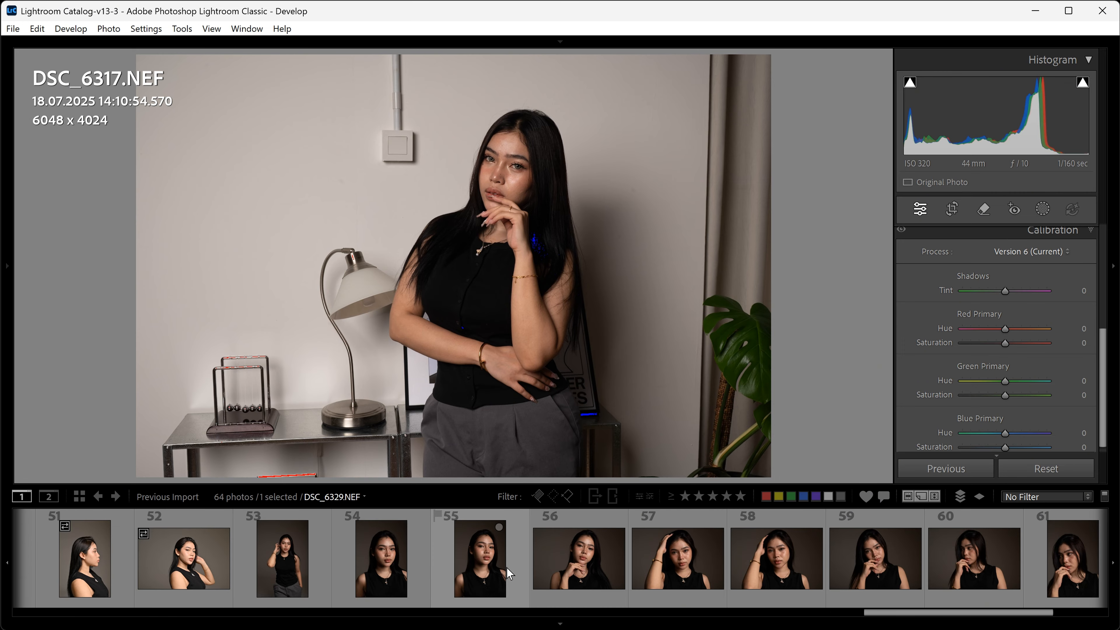
pyautogui.click(867, 567)
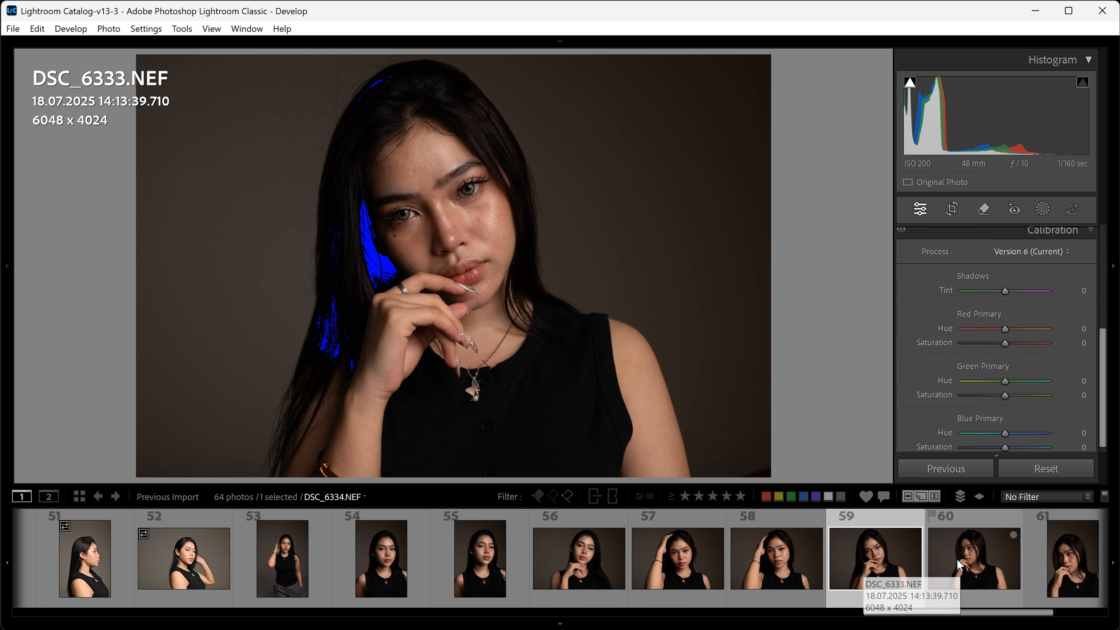
pyautogui.click(971, 558)
# Adjust the basic tone of DSC_6334.NEF with Exposure +0.64, Highlights -15 and Blacks +23.
pyautogui.scroll(-3, 946, 558)
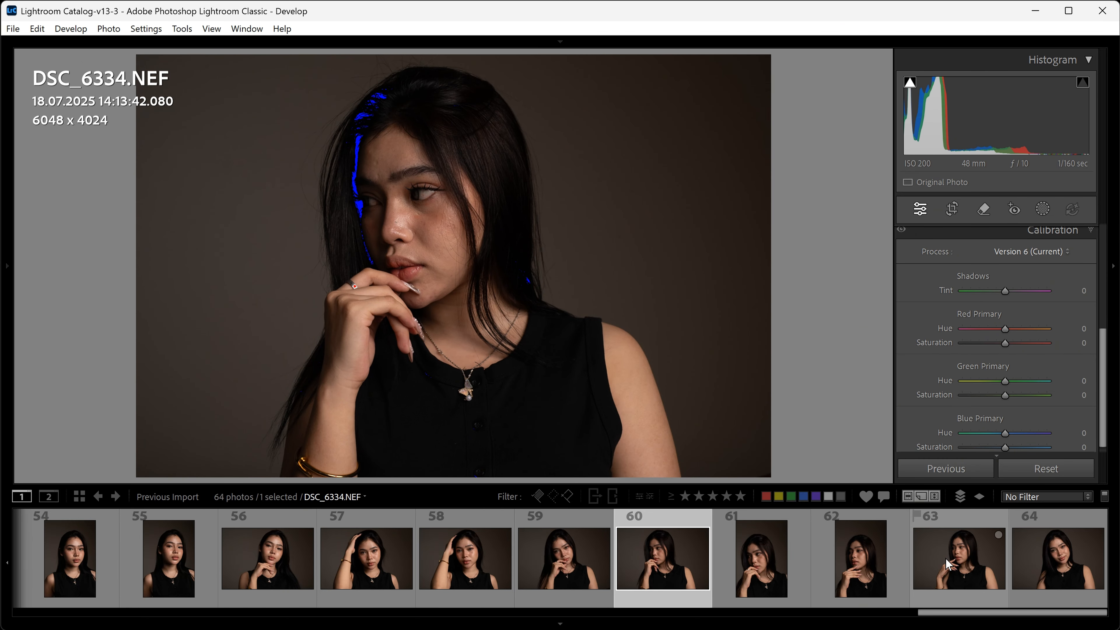
pyautogui.scroll(5, 1079, 346)
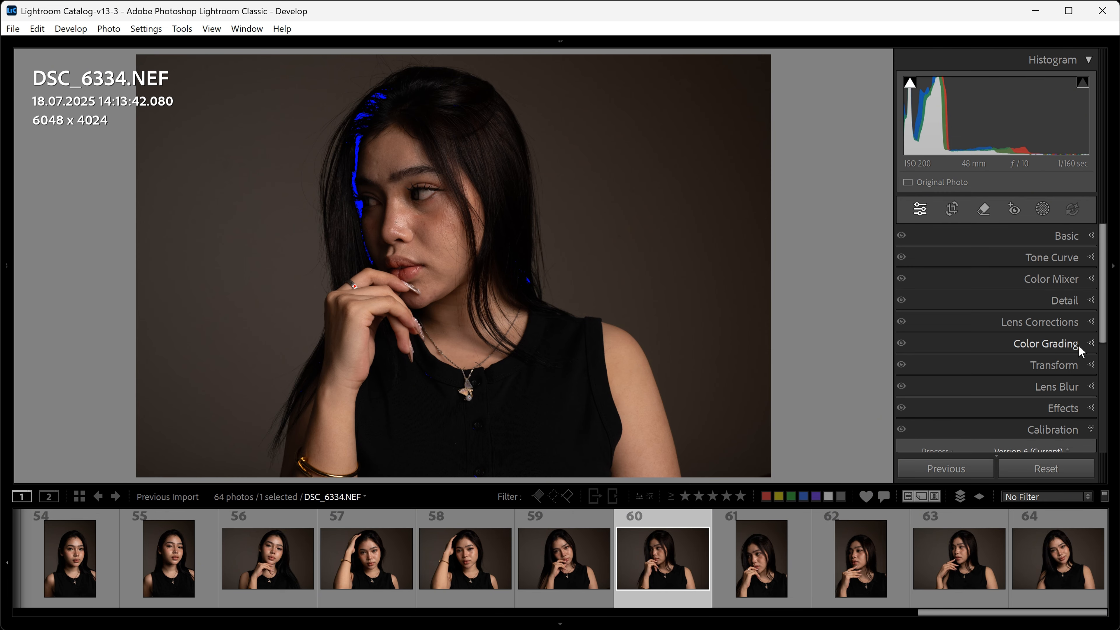
pyautogui.click(996, 239)
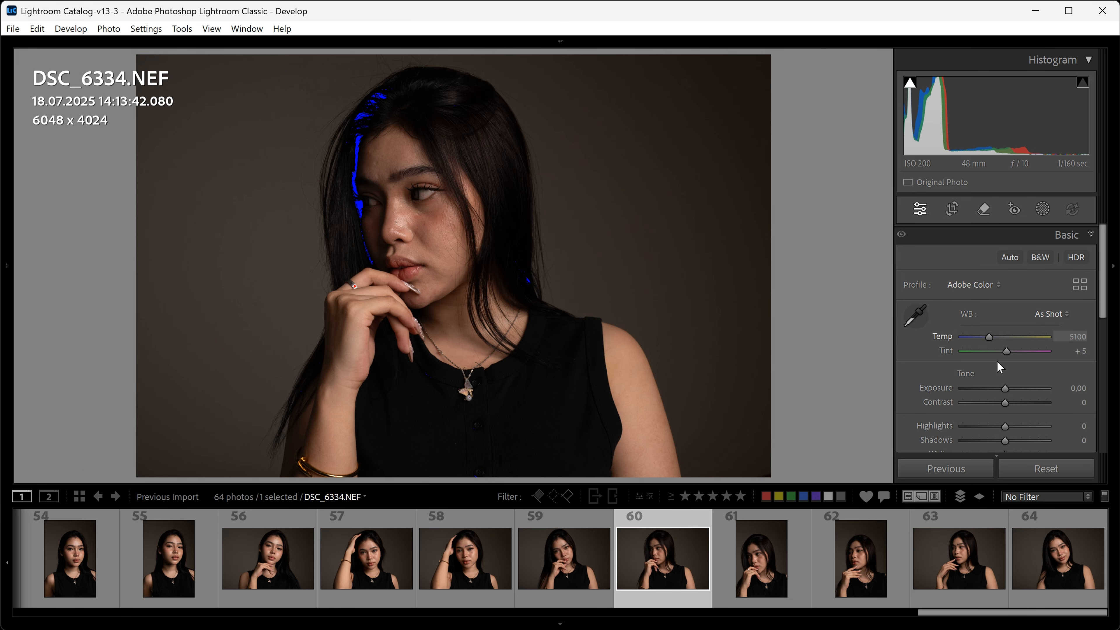
pyautogui.moveTo(1004, 390); pyautogui.dragTo(998, 428)
pyautogui.moveTo(1010, 390); pyautogui.dragTo(1016, 427)
pyautogui.scroll(-2, 1008, 400)
# Toggle the Before view to compare DSC_6334.NEF with and without the tone adjustments.
pyautogui.press('\\')
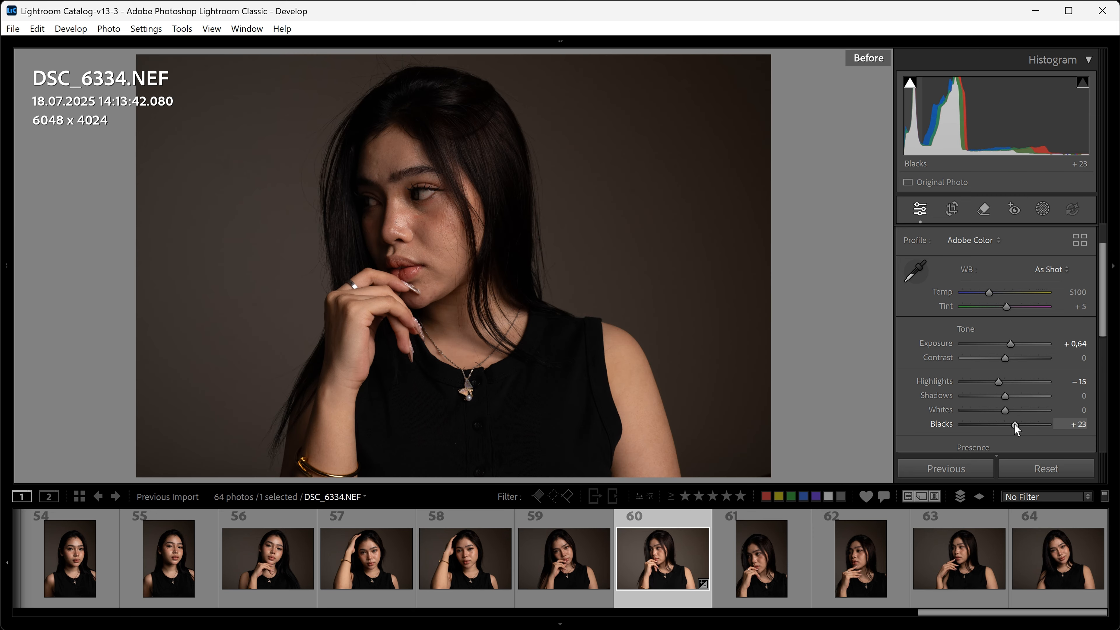
pyautogui.press('\\')
pyautogui.press('\\')
pyautogui.press('\\')
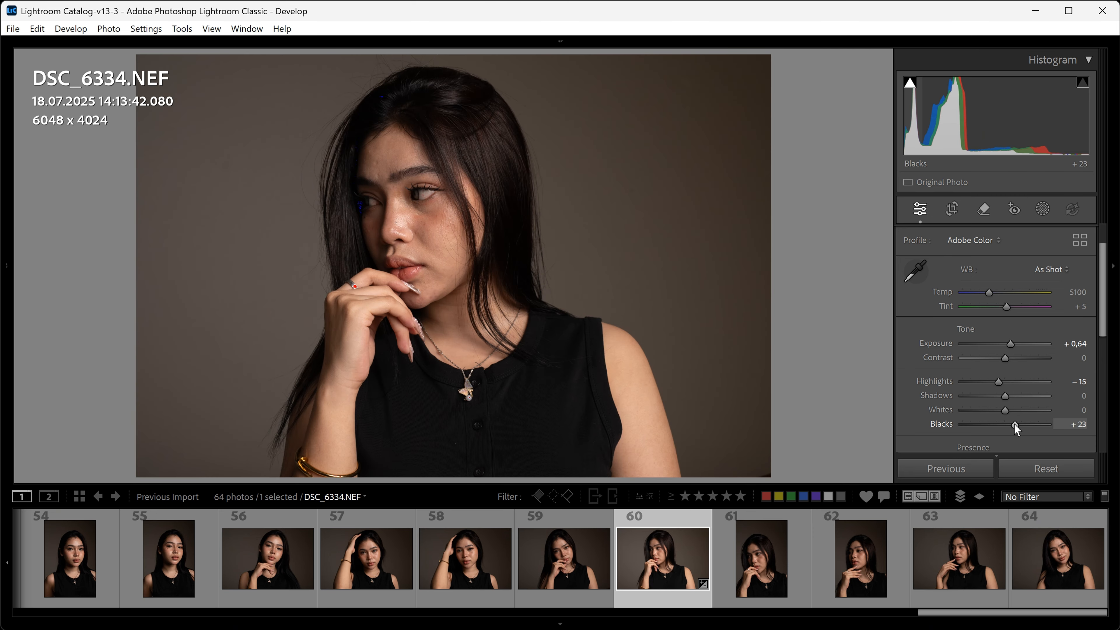
# Adjust the parametric tone curve of DSC_6334.NEF with Shadows -21 and Lights +14, checking the face up close.
pyautogui.scroll(-5, 1015, 424)
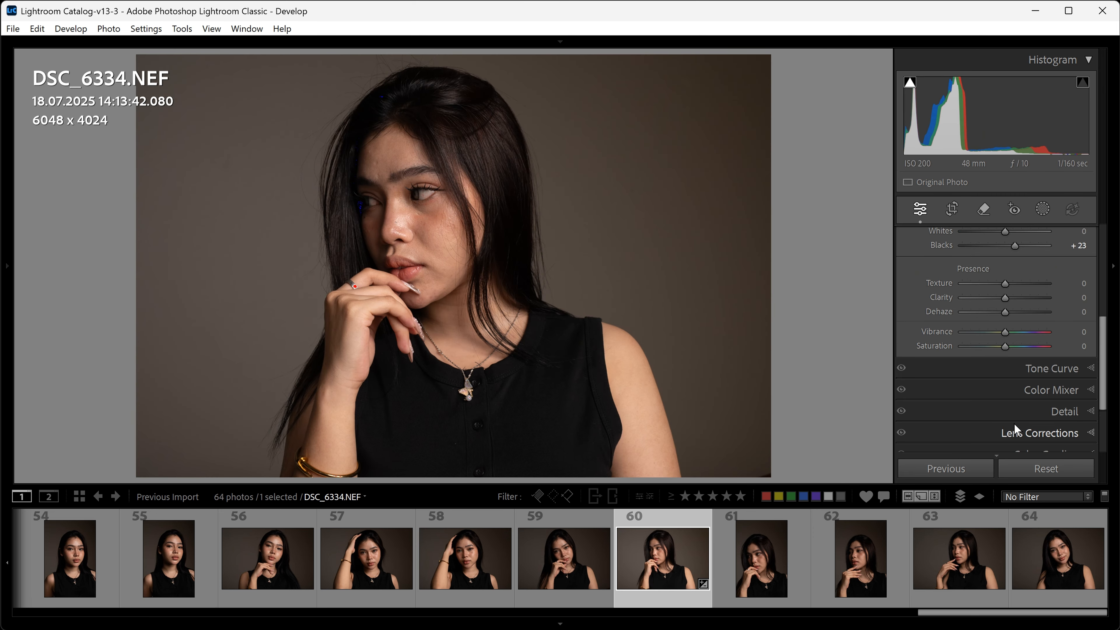
pyautogui.click(1012, 370)
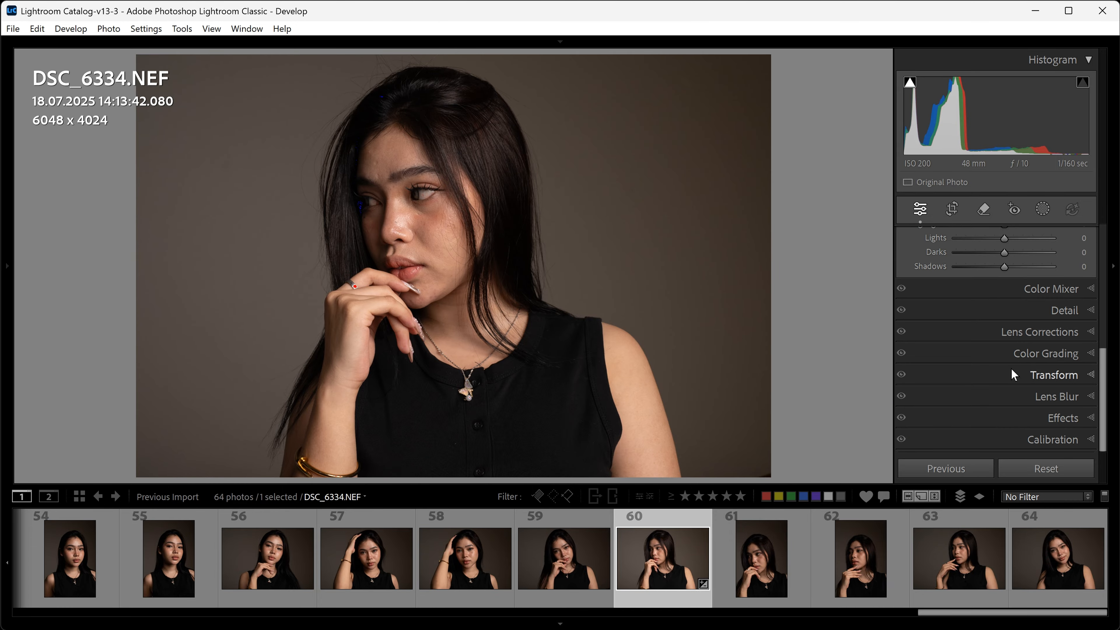
pyautogui.moveTo(1005, 267); pyautogui.dragTo(996, 269)
pyautogui.scroll(2, 1022, 328)
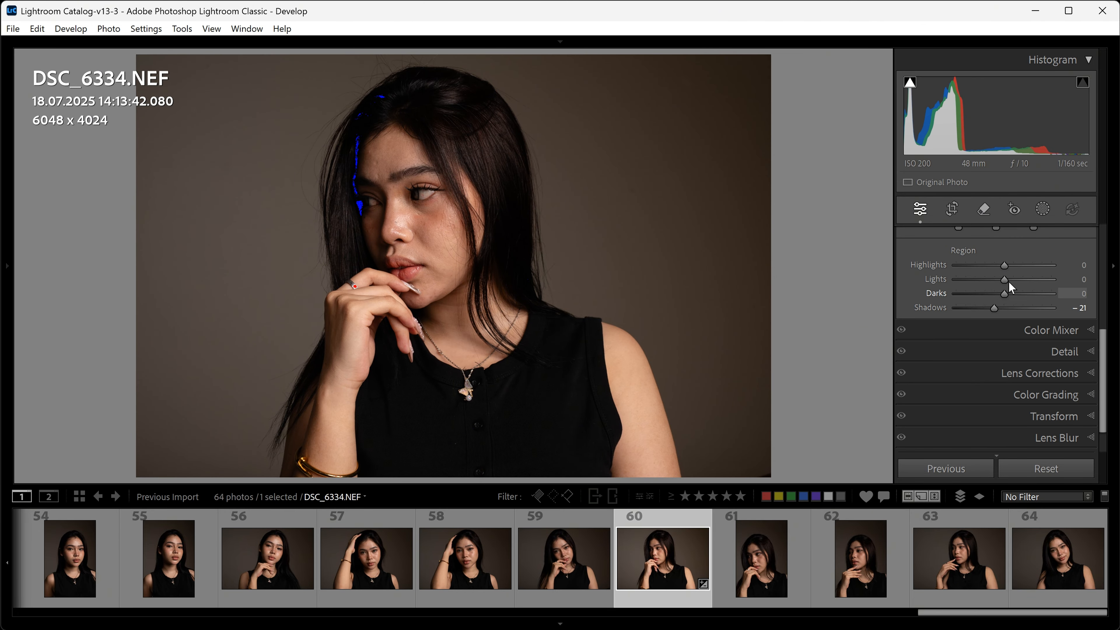
pyautogui.scroll(3, 1010, 291)
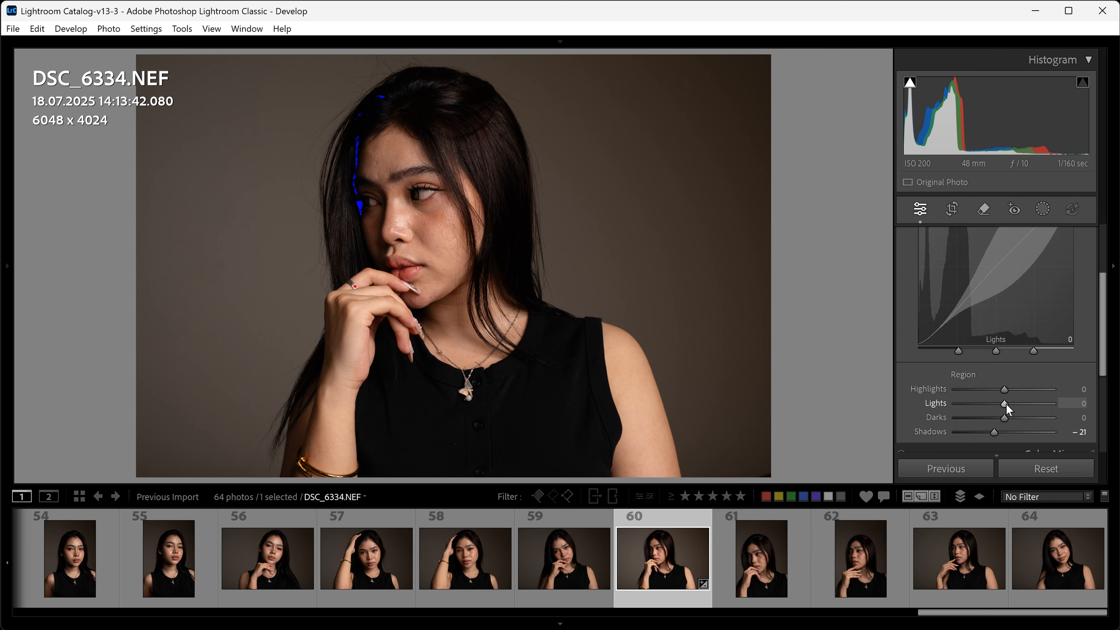
pyautogui.moveTo(1005, 406); pyautogui.dragTo(1012, 410)
pyautogui.click(458, 240)
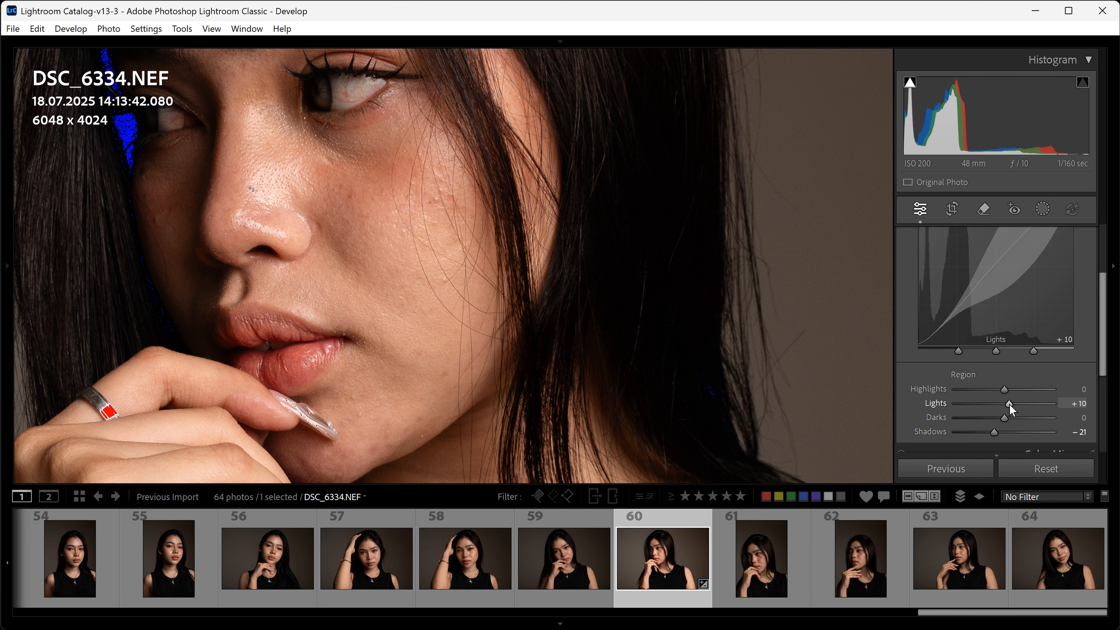
pyautogui.moveTo(1009, 404); pyautogui.dragTo(1012, 403)
pyautogui.click(415, 245)
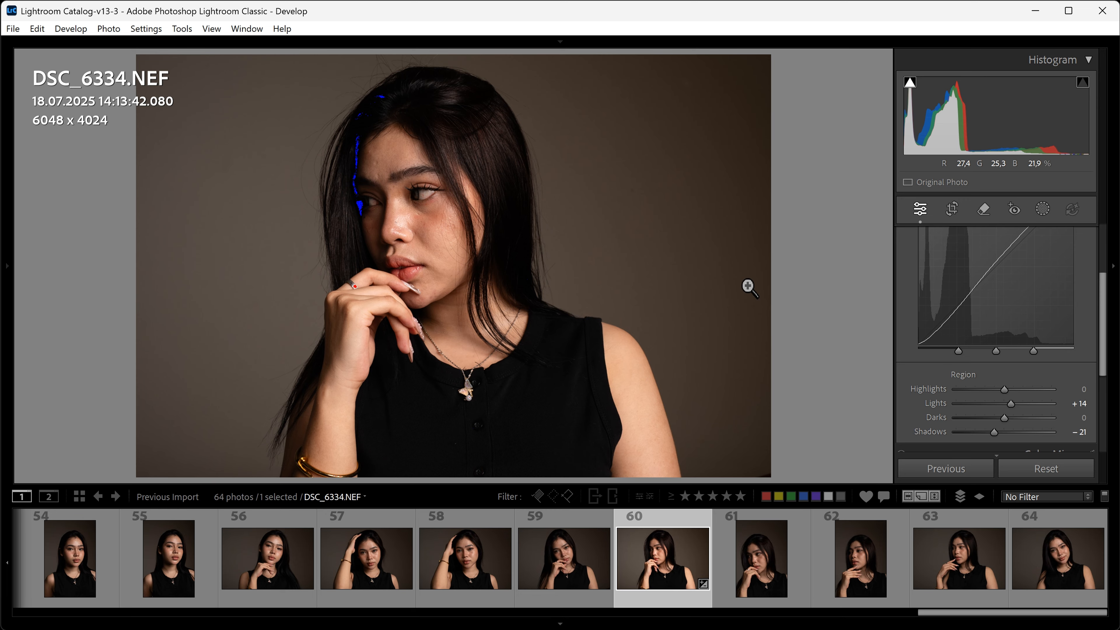
# Compare DSC_6334.NEF with its Before view and set the tone curve's Lights to +11.
pyautogui.press('\\')
pyautogui.press('\\')
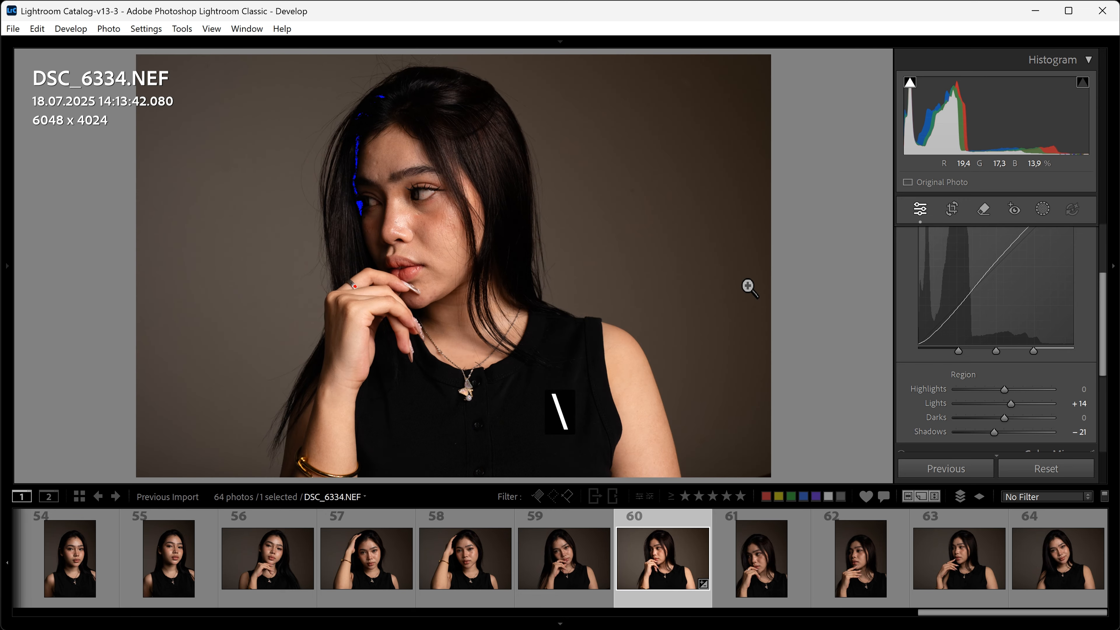
pyautogui.press('\\')
pyautogui.press('\\')
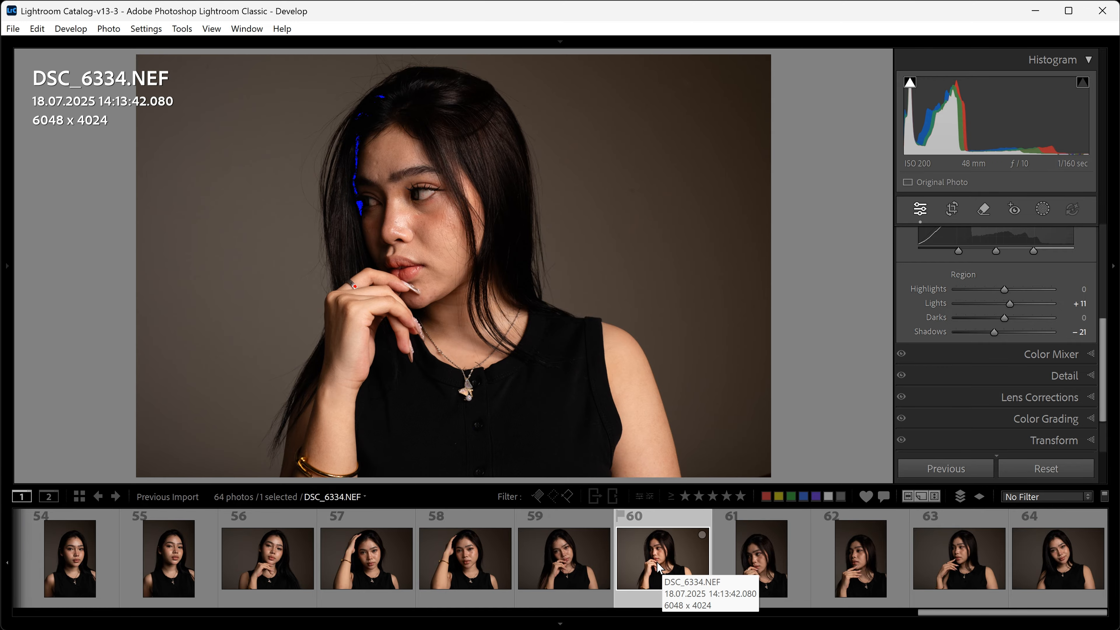
# Browse back through the filmstrip and open the edited portrait IMG_0401.CR2.
pyautogui.scroll(6, 661, 570)
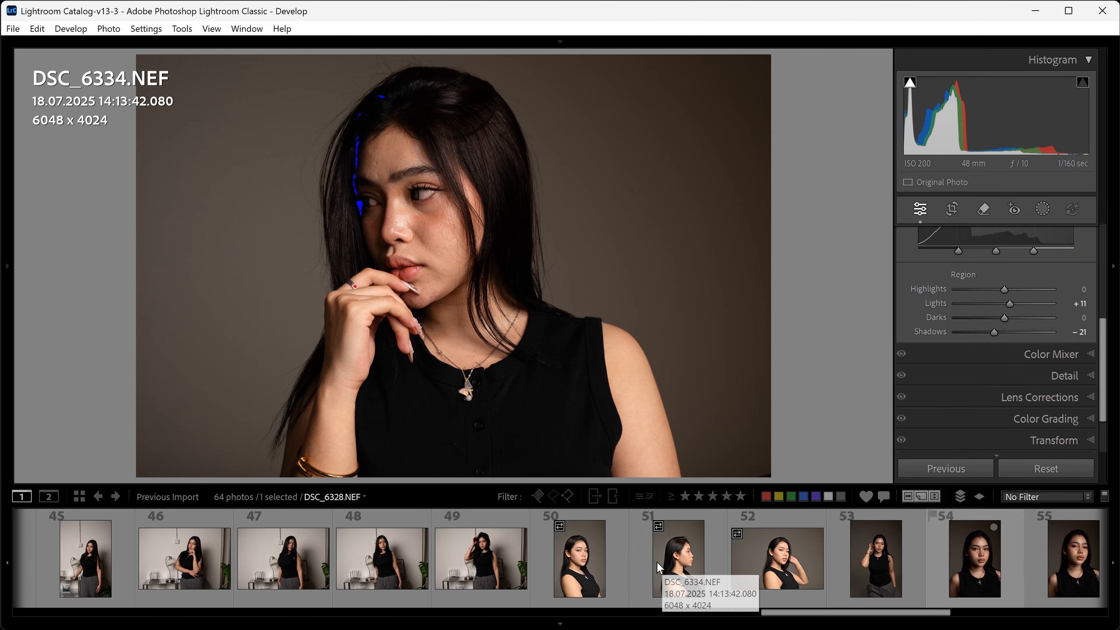
pyautogui.click(663, 568)
pyautogui.scroll(1, 664, 567)
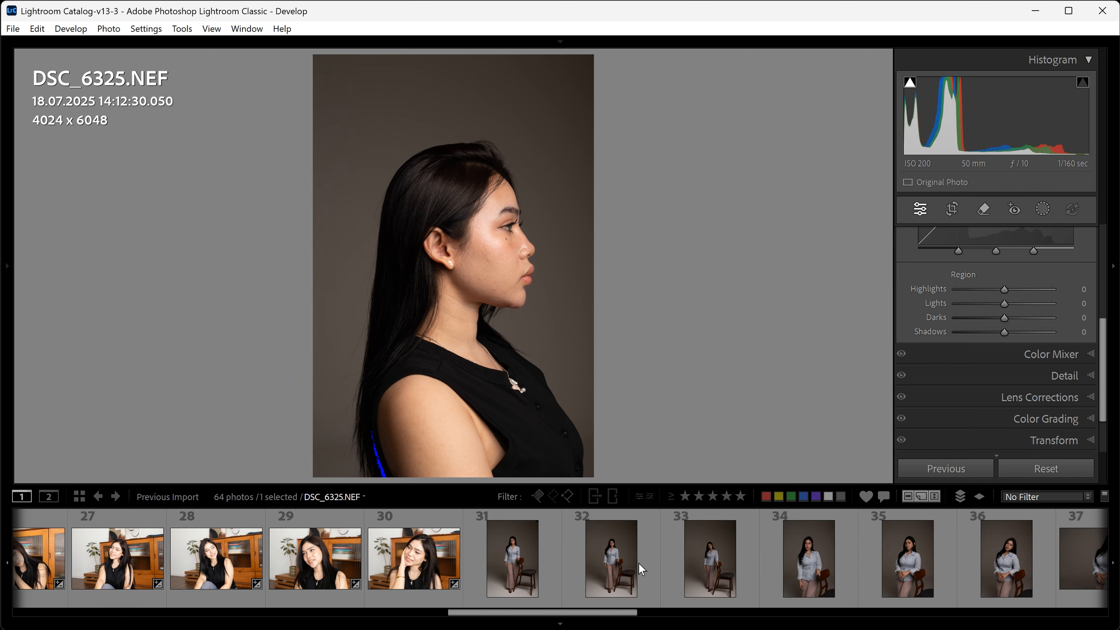
pyautogui.click(396, 551)
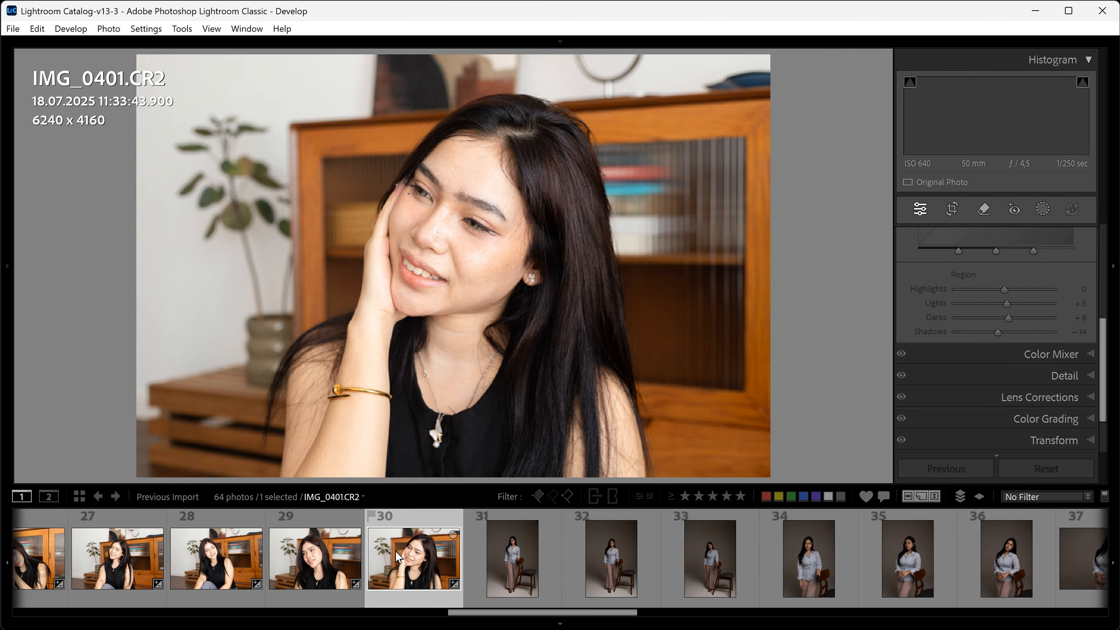
# Copy the develop settings of IMG_0401.CR2 with Highlights, Shadows, Whites, Blacks and Curve excluded.
pyautogui.hotkey('ctrl', 'shift', 'c')
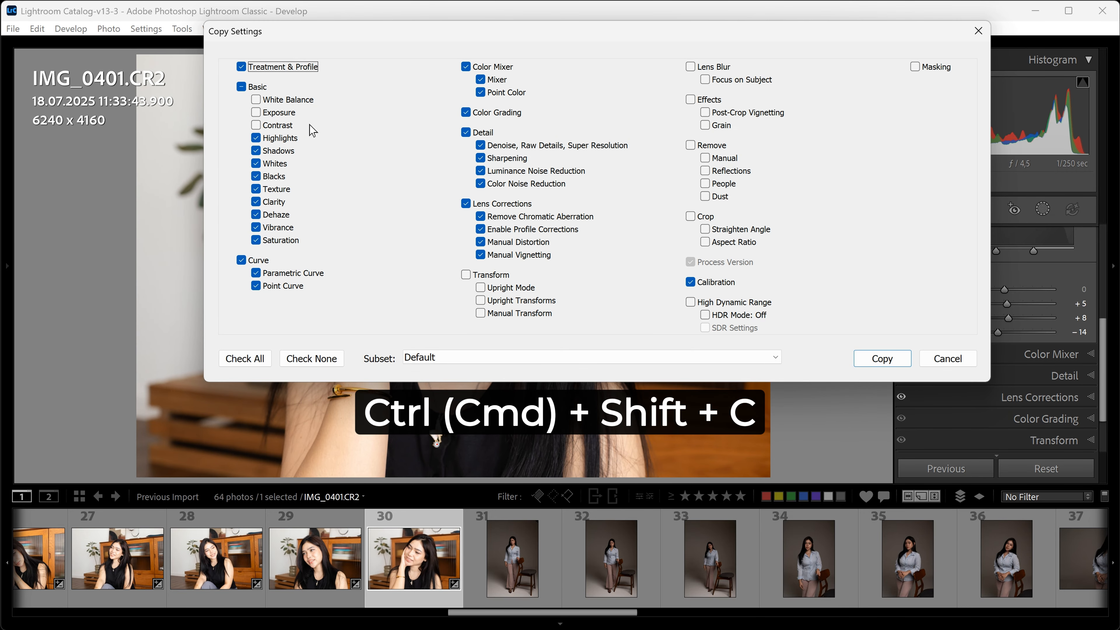
pyautogui.click(279, 138)
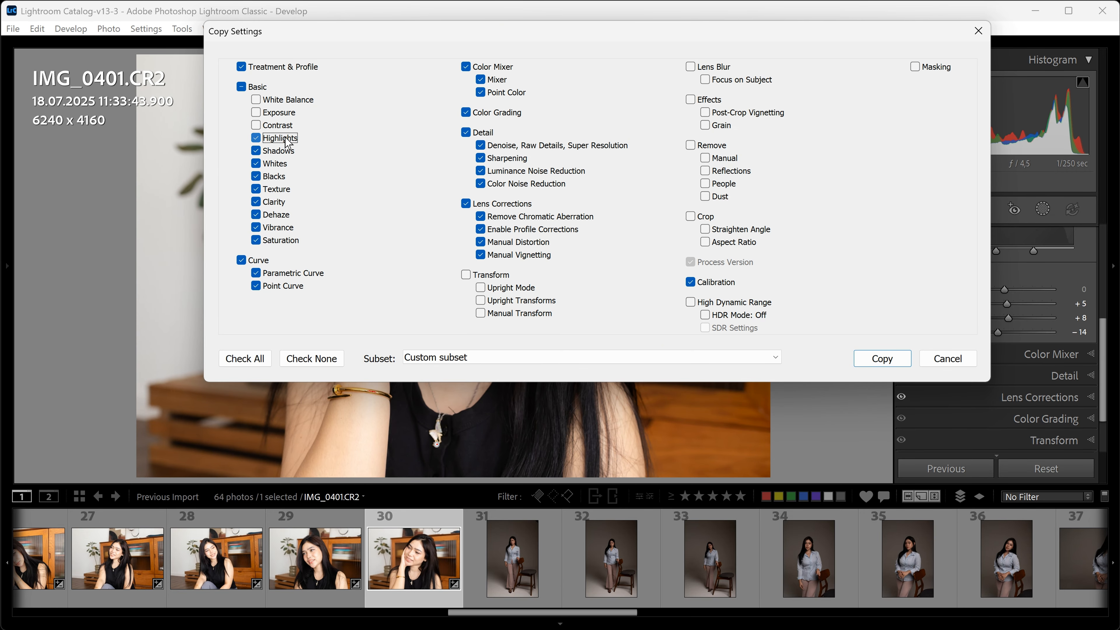
pyautogui.click(284, 151)
pyautogui.click(284, 164)
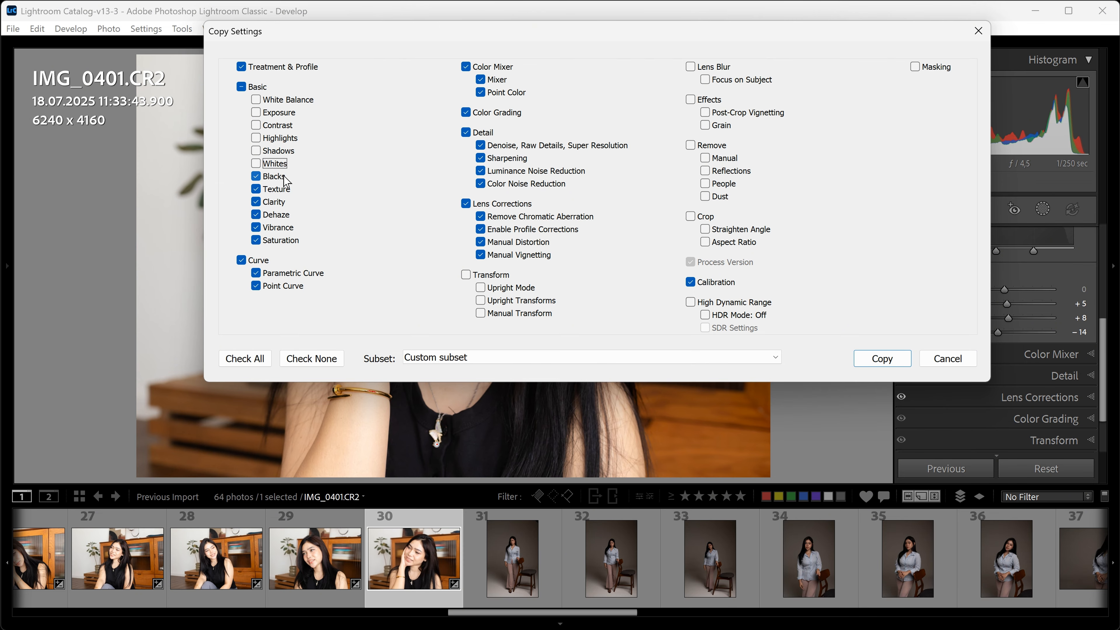
pyautogui.click(284, 178)
pyautogui.click(241, 261)
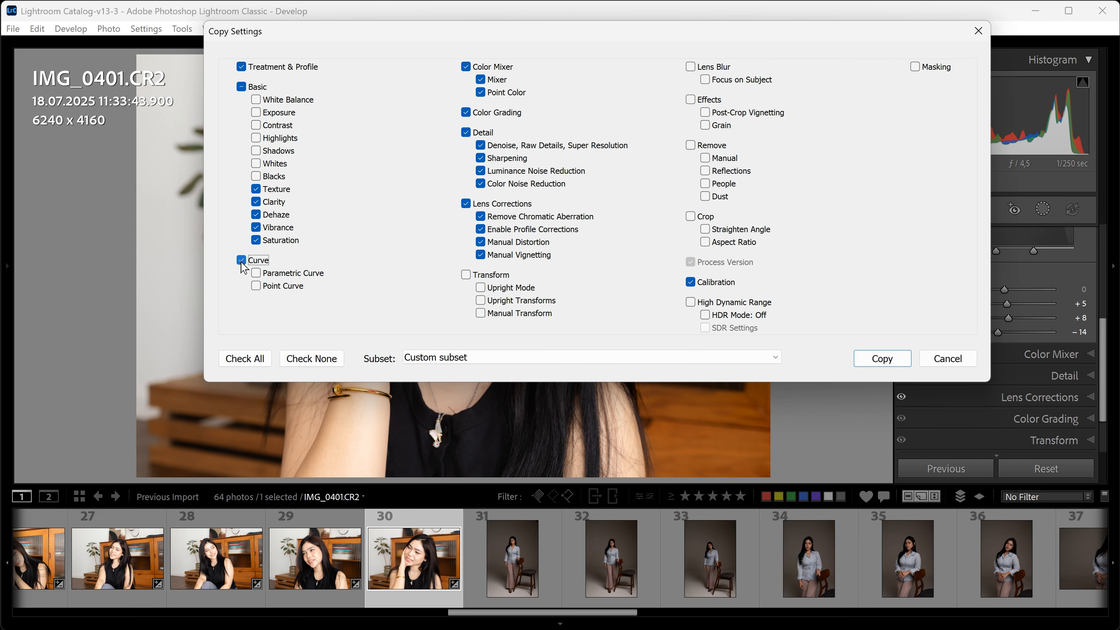
pyautogui.click(881, 358)
# Return to DSC_6334.NEF and paste the copied settings onto it, with the Calibration settings in view.
pyautogui.scroll(-5, 669, 564)
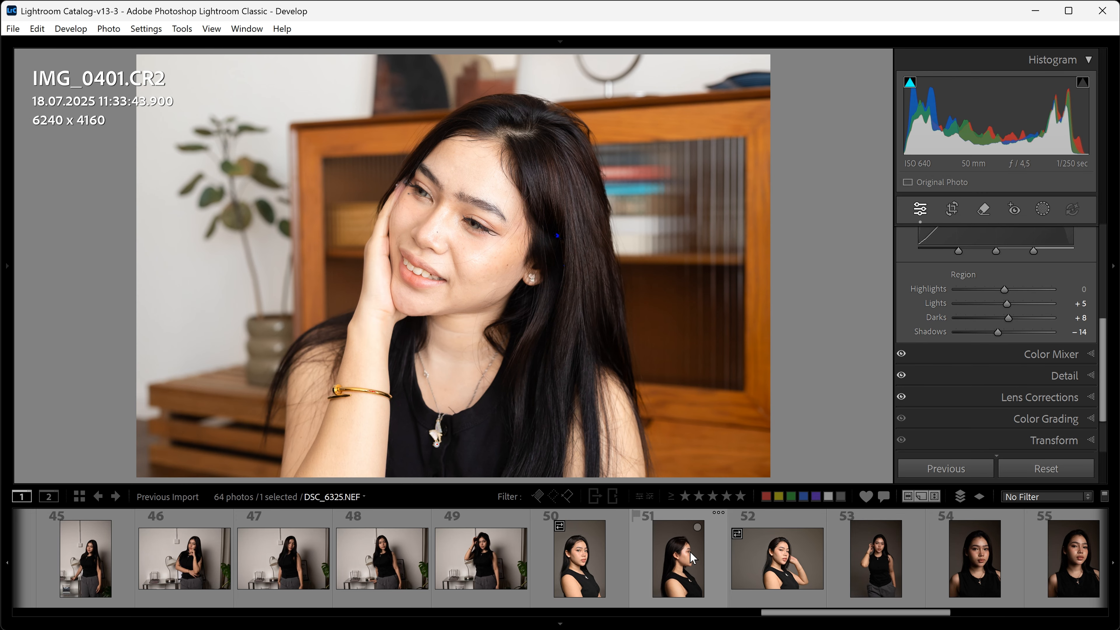
pyautogui.click(670, 564)
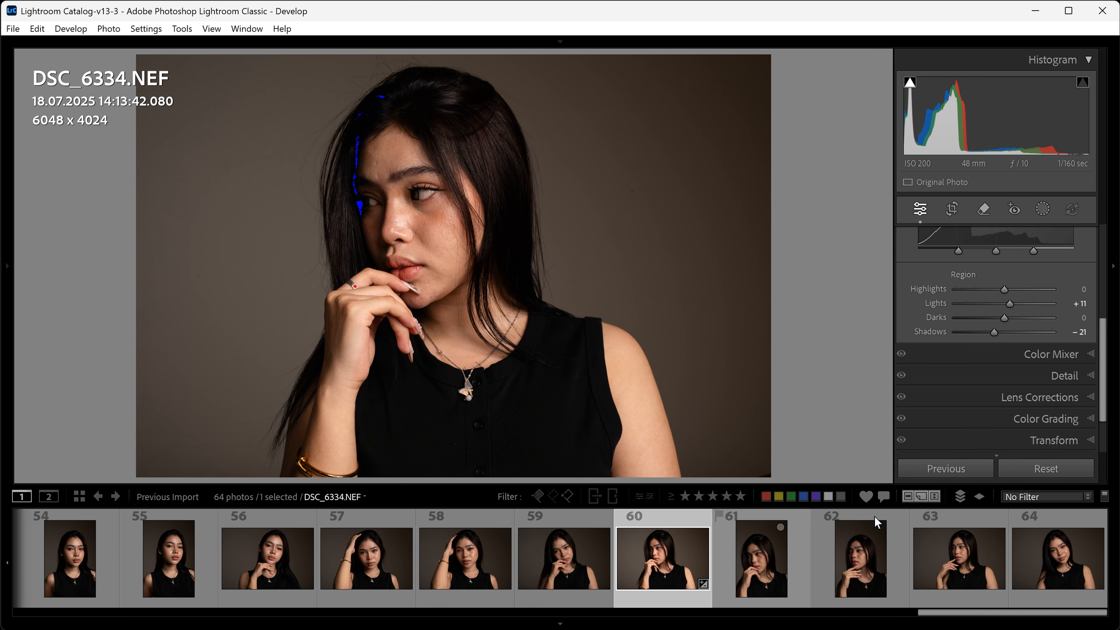
pyautogui.scroll(-2, 1005, 416)
pyautogui.click(994, 445)
pyautogui.hotkey('ctrl', 'shift', 'v')
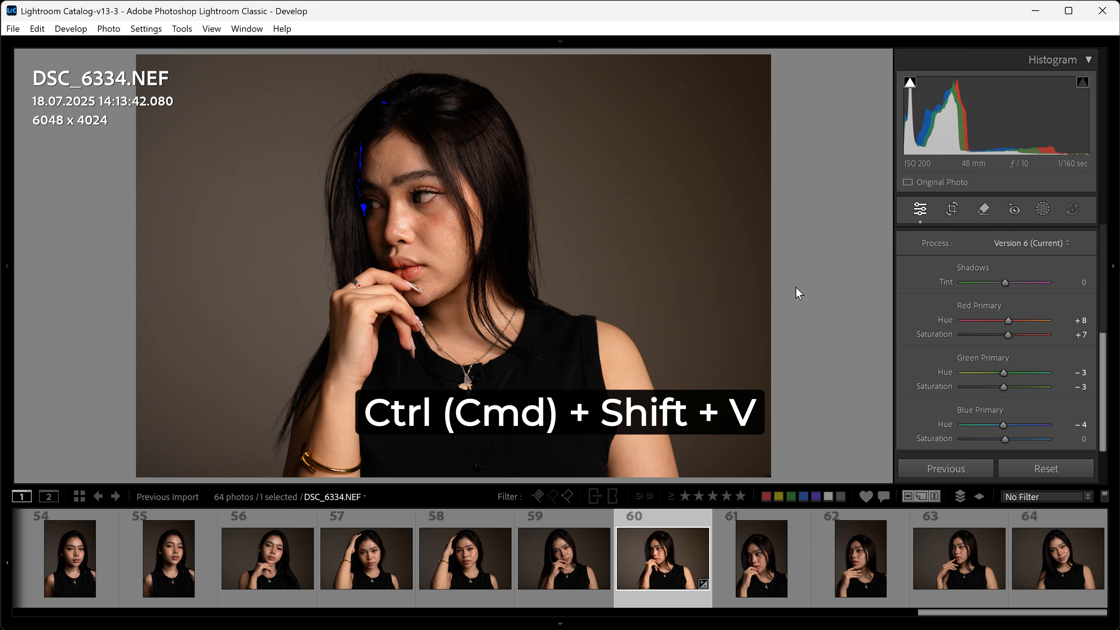
# Toggle the Before view repeatedly to examine the effect of the pasted settings on DSC_6334.NEF.
pyautogui.press('\\')
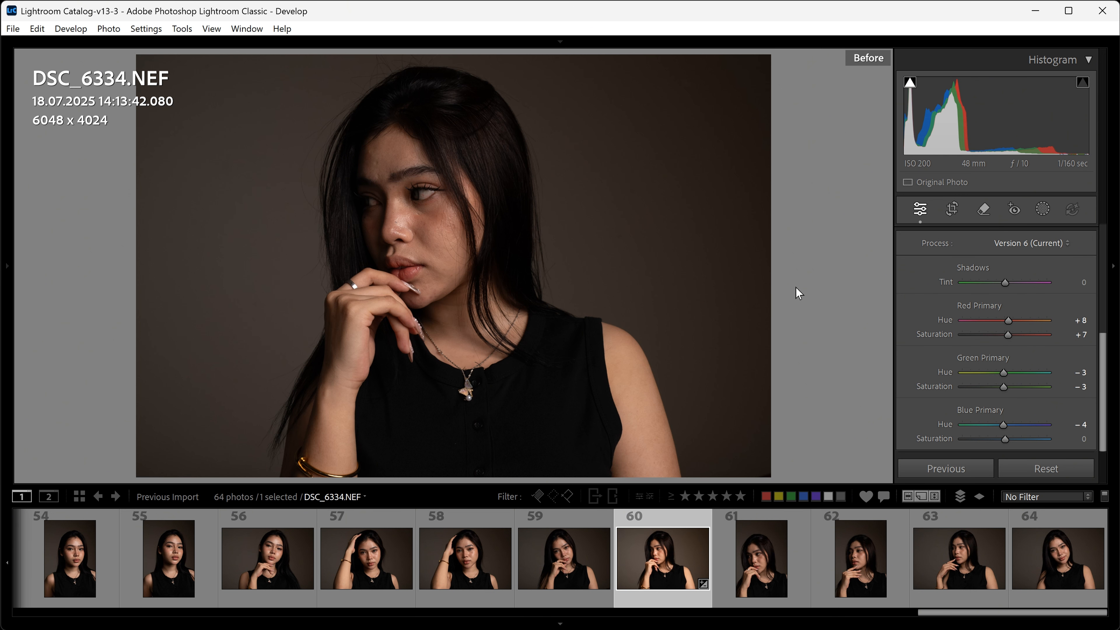
pyautogui.press('\\')
pyautogui.press('\\')
pyautogui.press('\\')
pyautogui.press('\\')
pyautogui.press('\\')
pyautogui.press('\\')
pyautogui.press('\\')
# Refine the basic tone of DSC_6334.NEF with Exposure +0.51, Highlights -25 and Shadows +28.
pyautogui.scroll(6, 1062, 341)
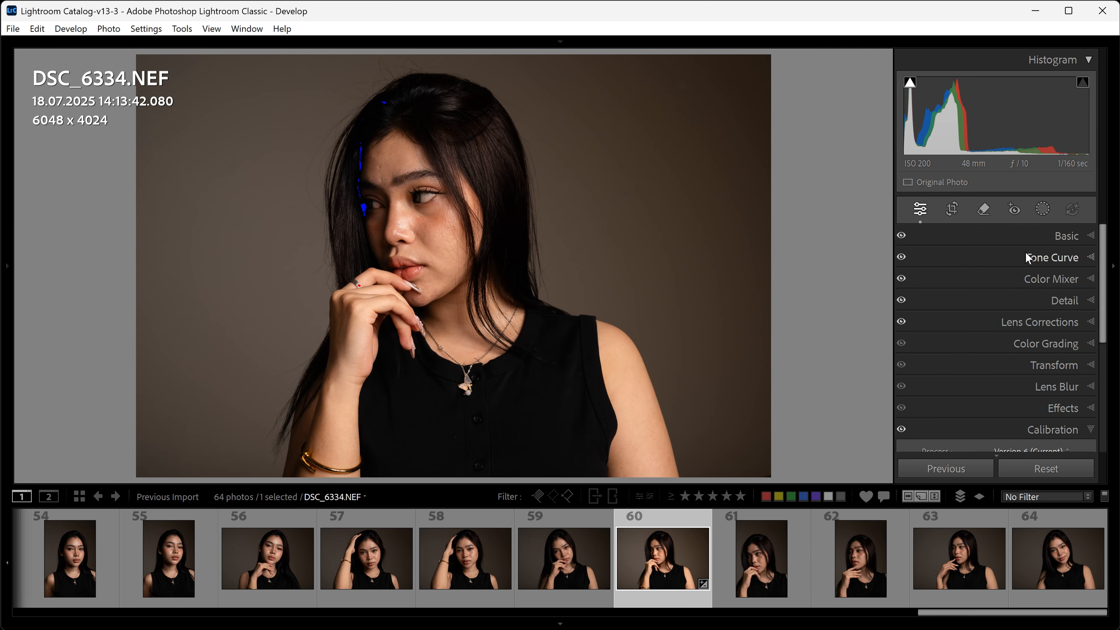
pyautogui.click(1022, 236)
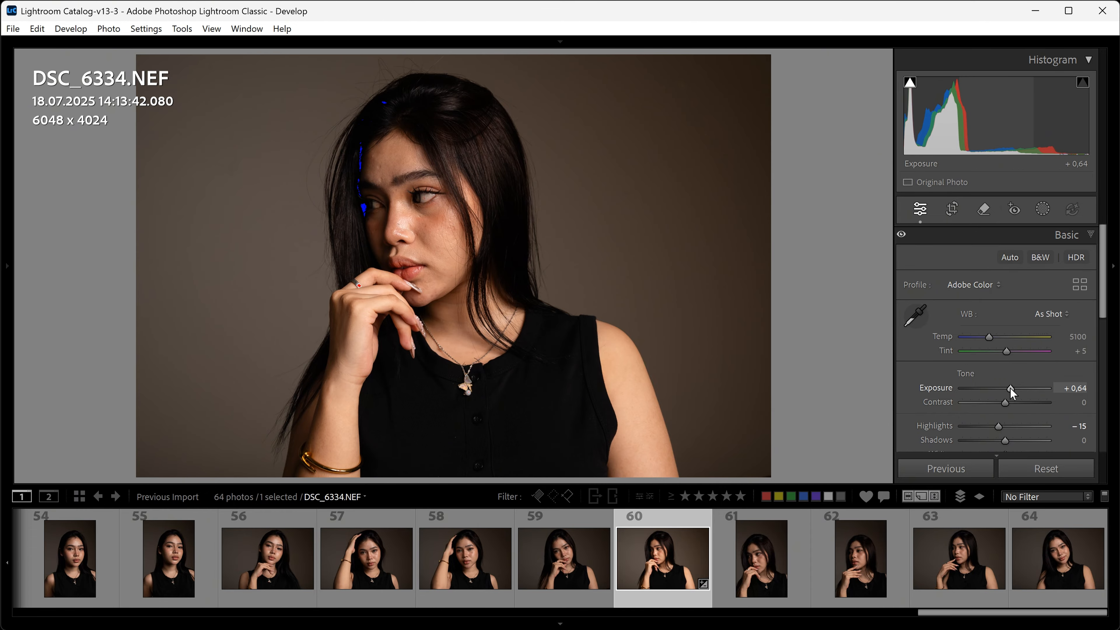
pyautogui.moveTo(1011, 389); pyautogui.dragTo(1015, 399)
pyautogui.scroll(-1, 1002, 416)
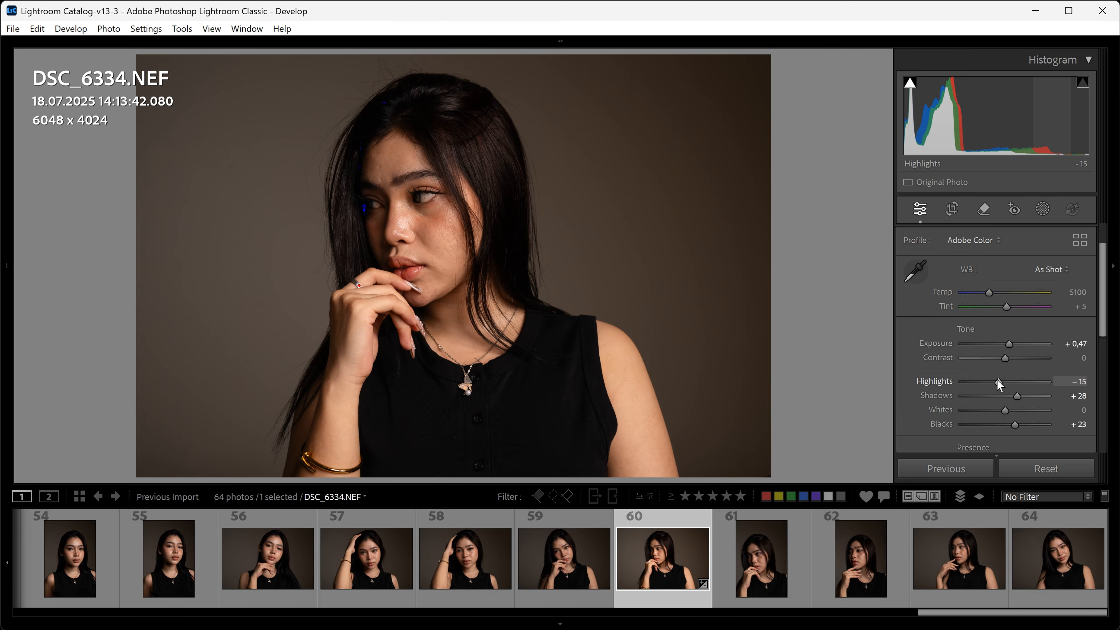
pyautogui.moveTo(997, 379)
pyautogui.mouseDown()
pyautogui.moveTo(1006, 379)
pyautogui.moveTo(993, 381)
pyautogui.mouseUp()
pyautogui.moveTo(1010, 344); pyautogui.dragTo(1010, 343)
# Compare the refined tone of DSC_6334.NEF with its Before view and check the Presence settings.
pyautogui.press('\\')
pyautogui.press('\\')
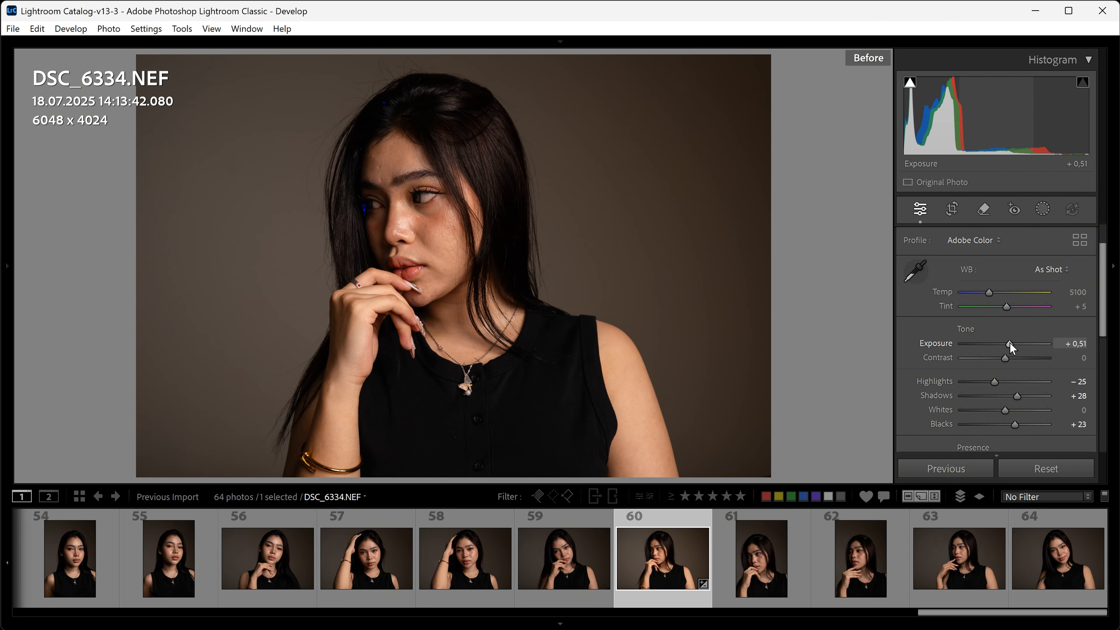
pyautogui.press('\\')
pyautogui.press('\\')
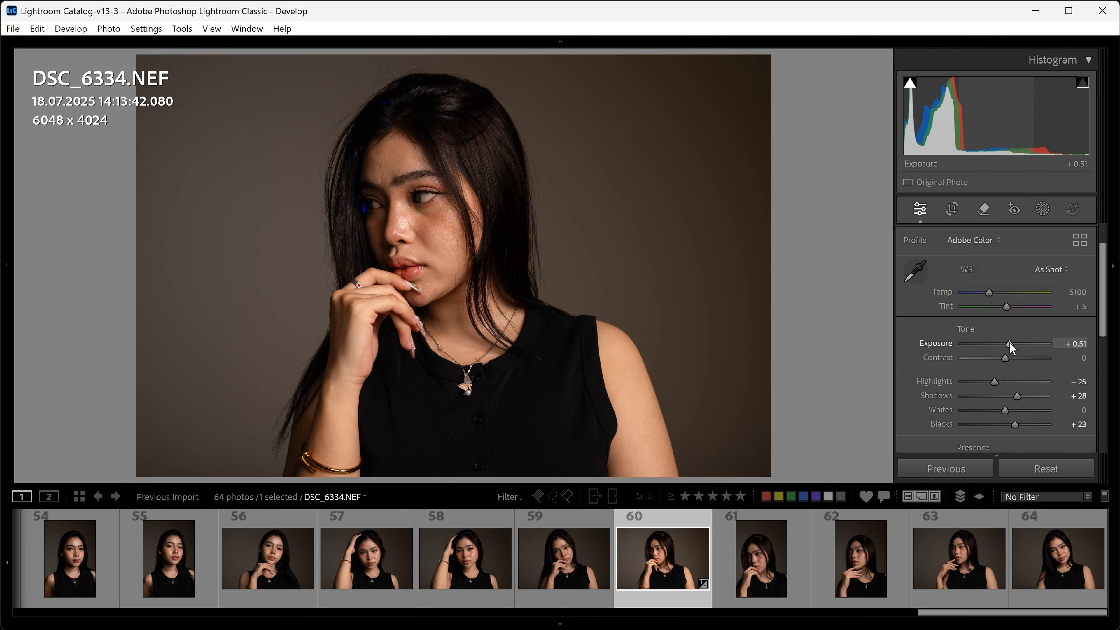
pyautogui.scroll(-3, 1014, 379)
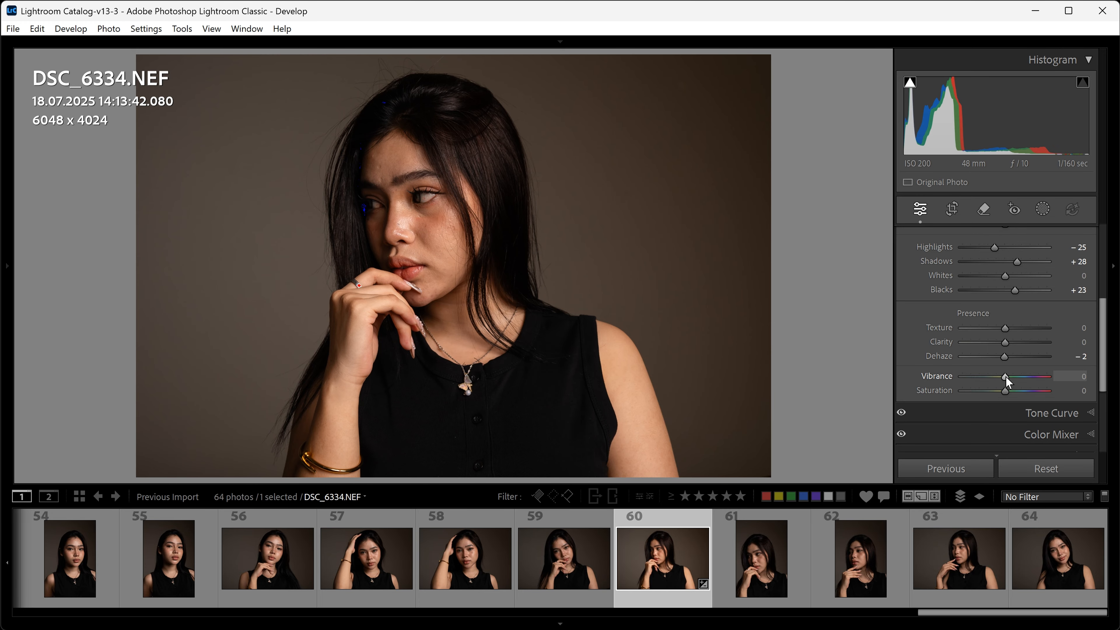
# Copy the settings of DSC_6334.NEF, also including Exposure, Contrast, Highlights, Shadows, Whites, Blacks and Curve.
pyautogui.hotkey('ctrl', 'shift', 'c')
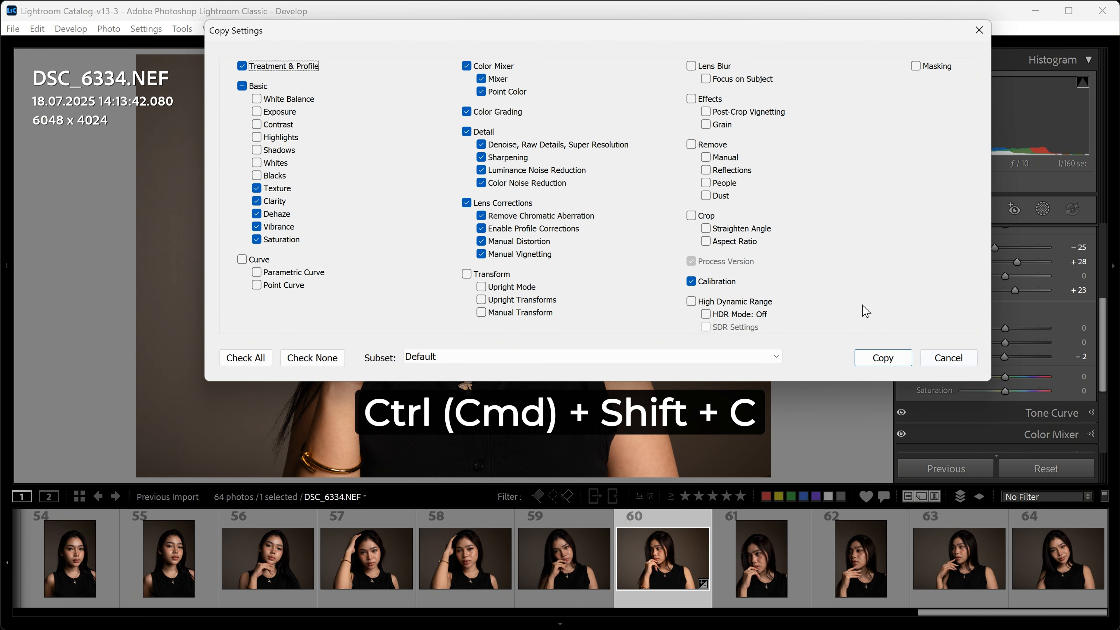
pyautogui.click(280, 111)
pyautogui.click(278, 125)
pyautogui.click(281, 137)
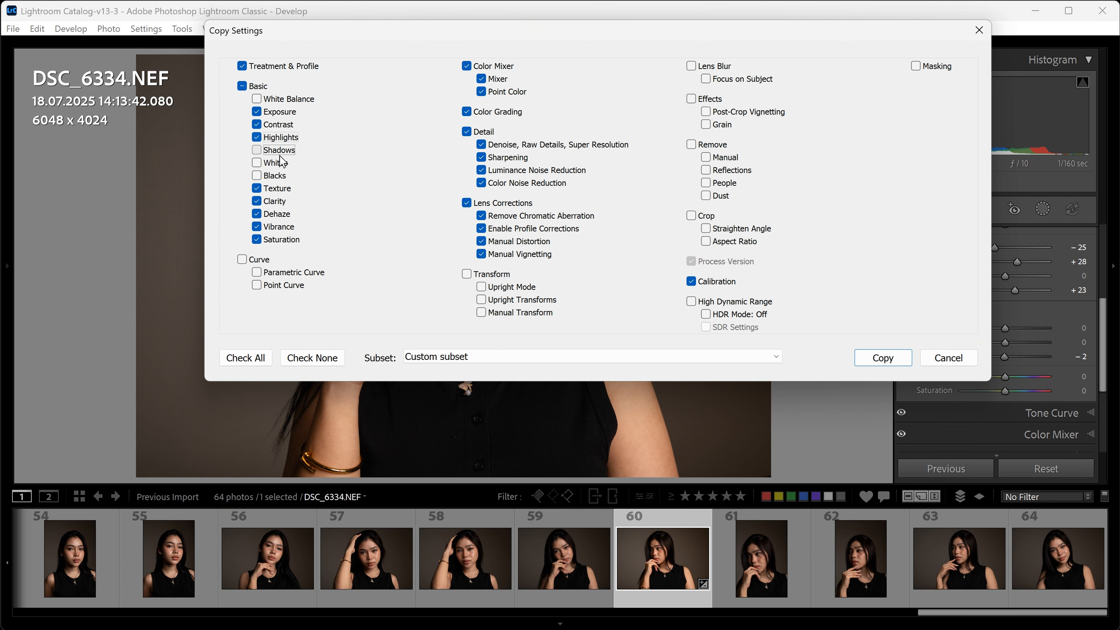
pyautogui.click(279, 150)
pyautogui.click(275, 163)
pyautogui.click(275, 176)
pyautogui.click(243, 259)
pyautogui.click(883, 358)
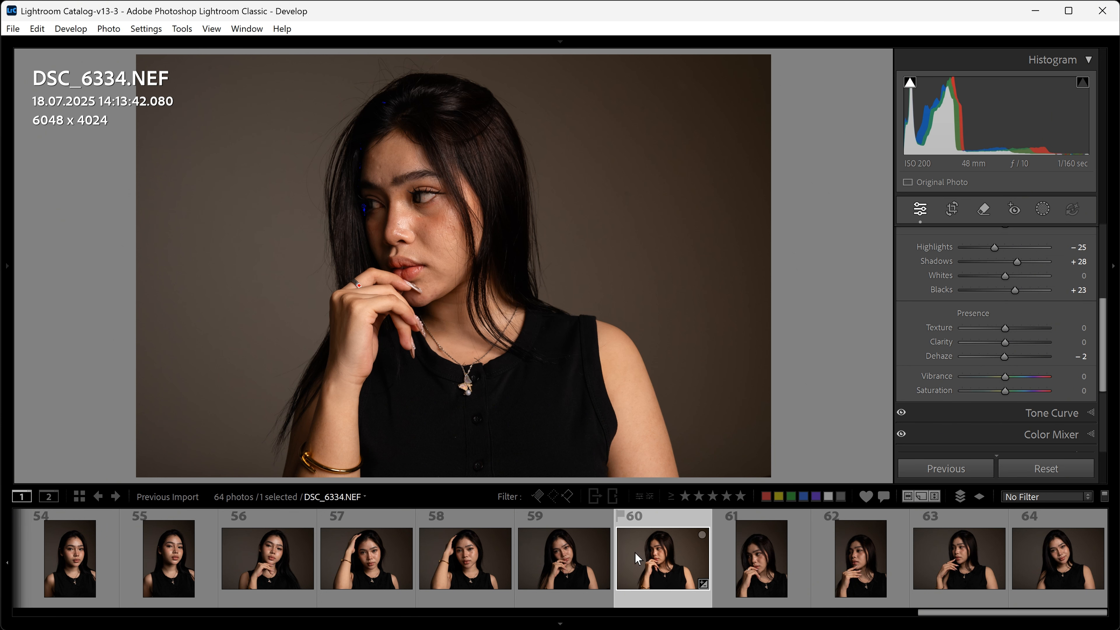
# Paste the copied settings onto DSC_6324.NEF and extend the selection through DSC_6326.NEF.
pyautogui.scroll(3, 628, 567)
pyautogui.scroll(3, 628, 567)
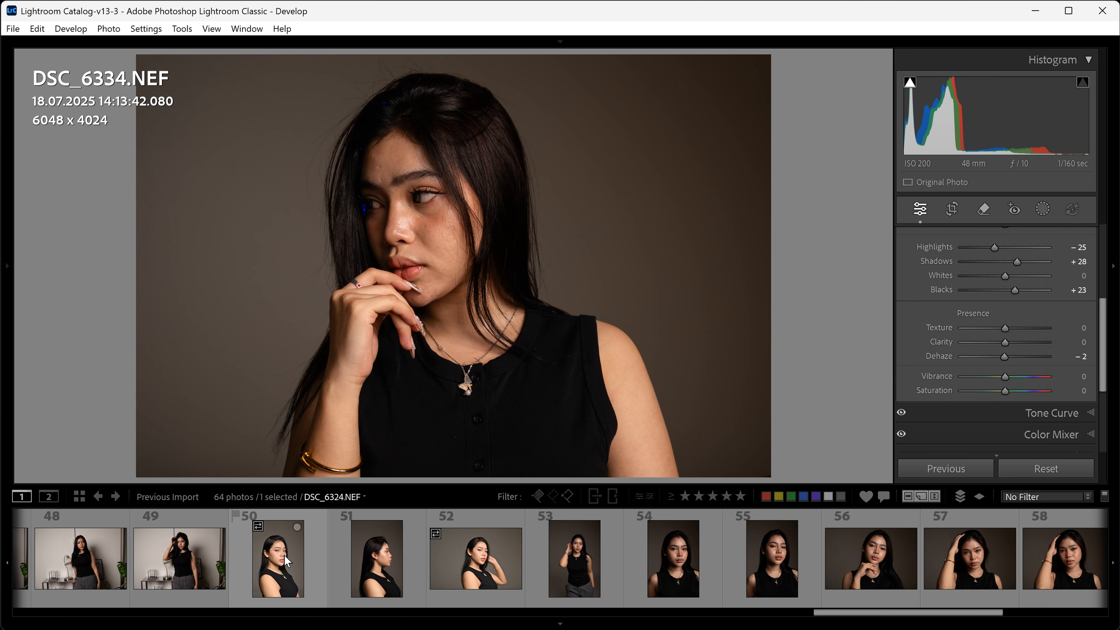
pyautogui.click(275, 573)
pyautogui.keyDown('shift'); pyautogui.click(484, 573); pyautogui.keyUp('shift')
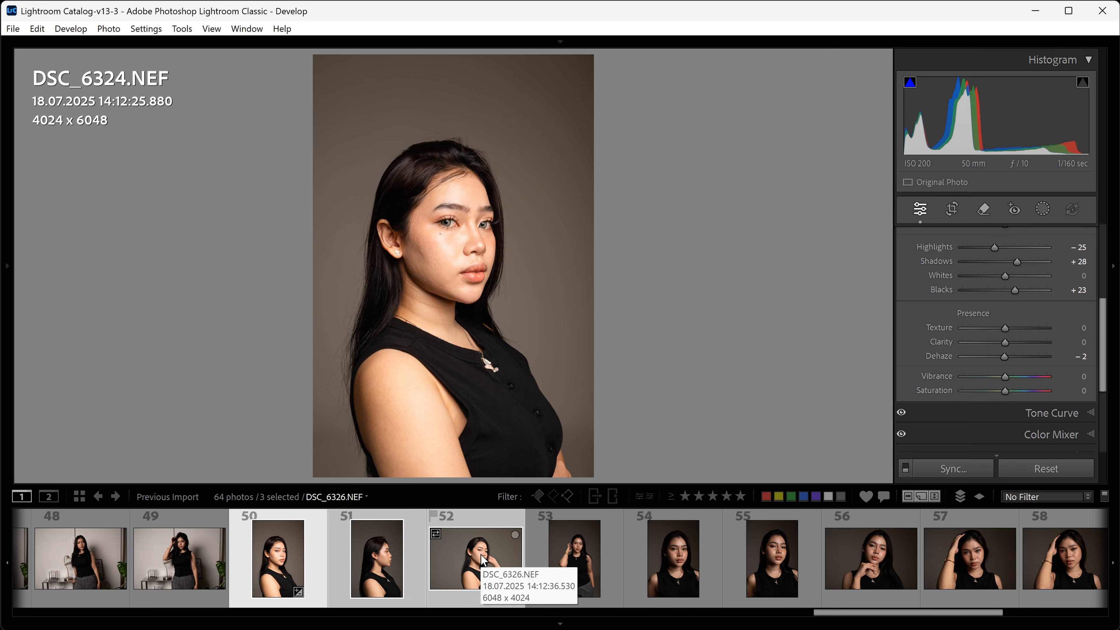
# Set the Exposure of DSC_6324.NEF to 0 and synchronize its settings without Exposure to the selected photos.
pyautogui.scroll(5, 1047, 344)
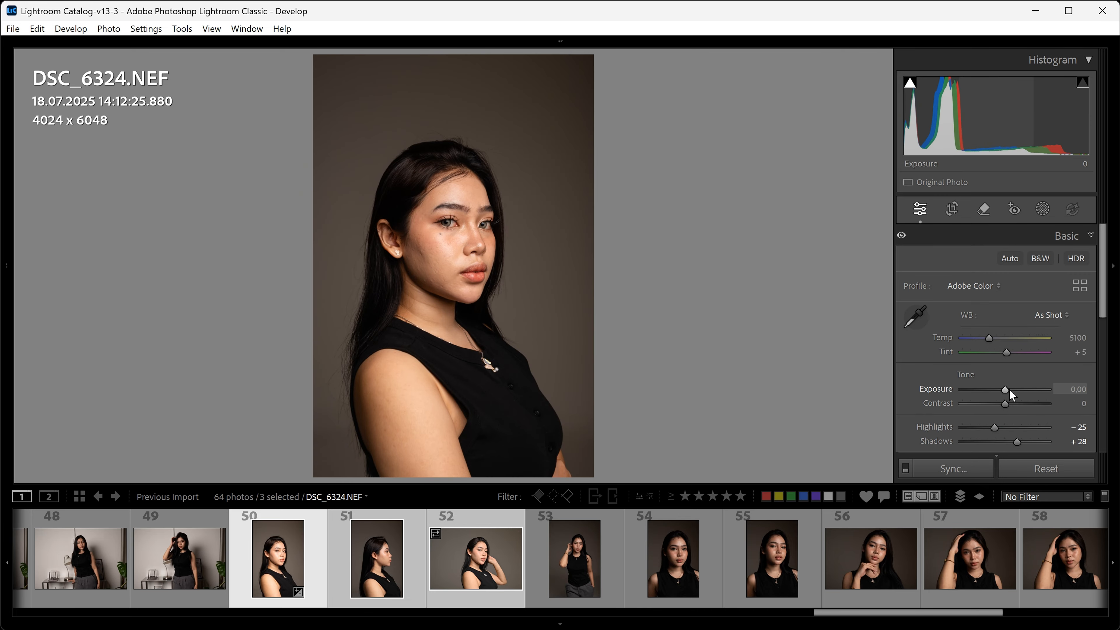
pyautogui.click(953, 468)
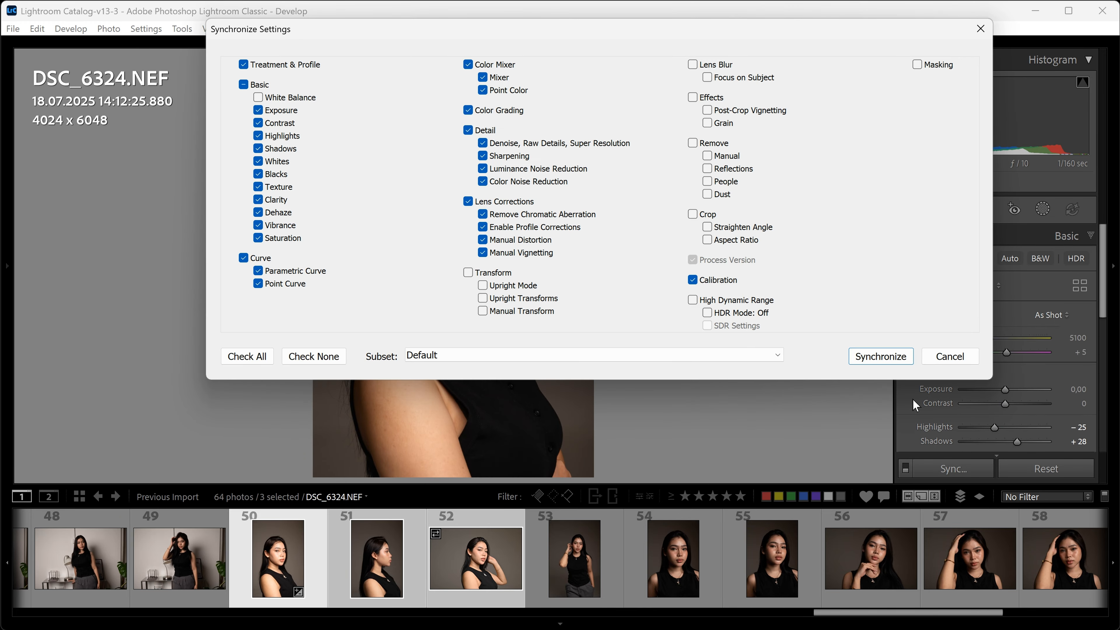
pyautogui.click(258, 110)
pyautogui.click(877, 356)
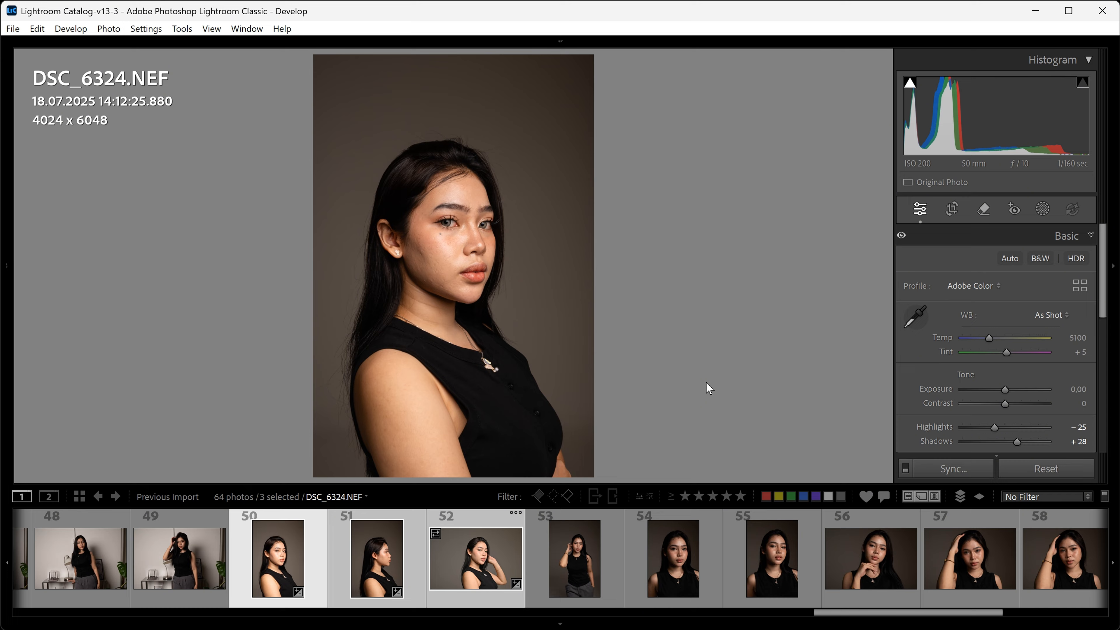
# Show DSC_6326.NEF and toggle the Before view to examine the effect of the synchronized settings.
pyautogui.click(492, 547)
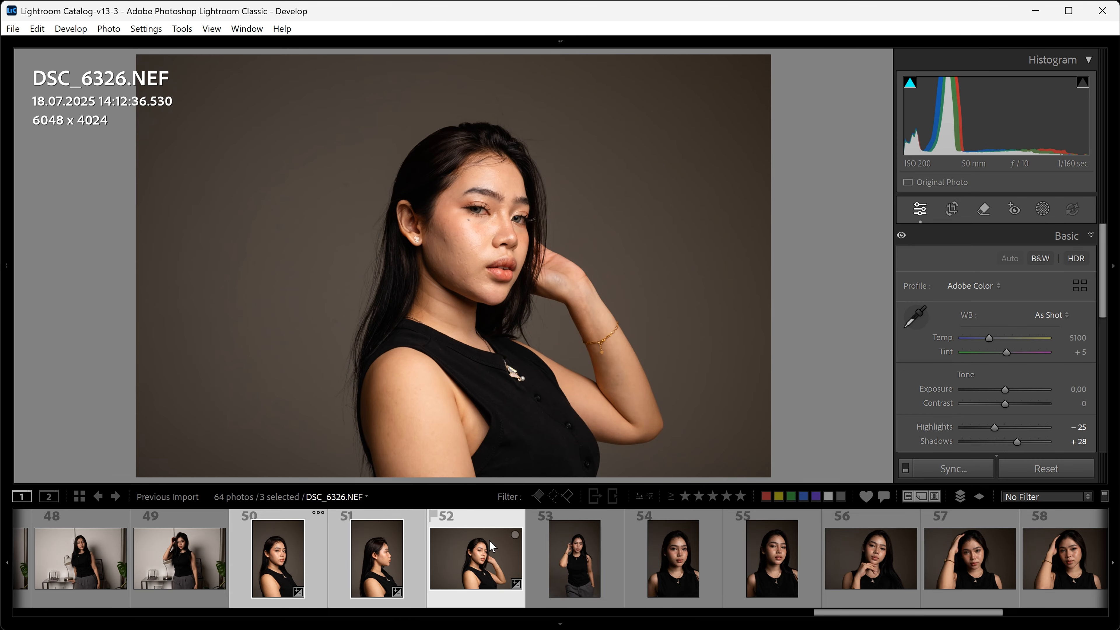
pyautogui.press('\\')
pyautogui.press('\\')
pyautogui.press('\\')
pyautogui.press('\\')
pyautogui.press('\\')
pyautogui.press('\\')
# Apply automatic dust removal to DSC_6326.NEF and inspect the cleaned background up close.
pyautogui.click(984, 208)
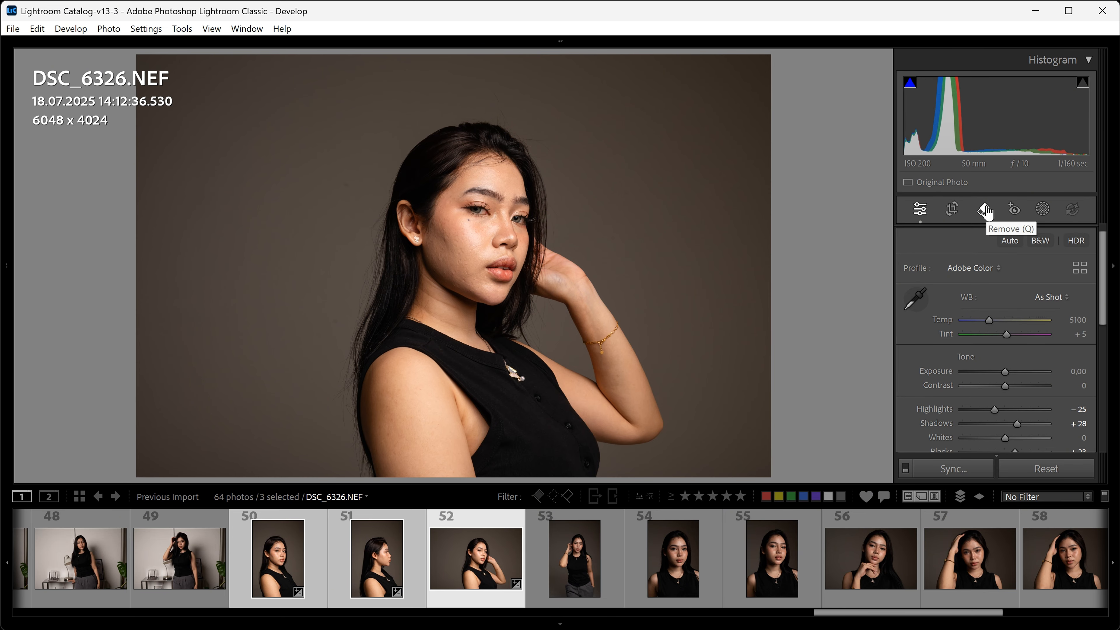
pyautogui.click(1046, 435)
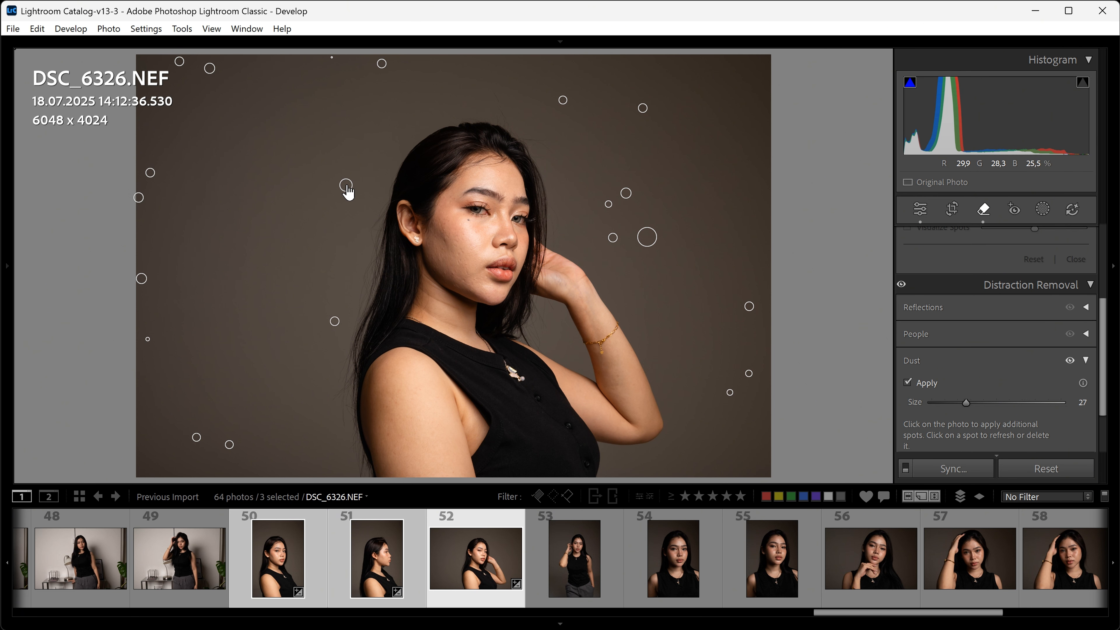
pyautogui.click(634, 213)
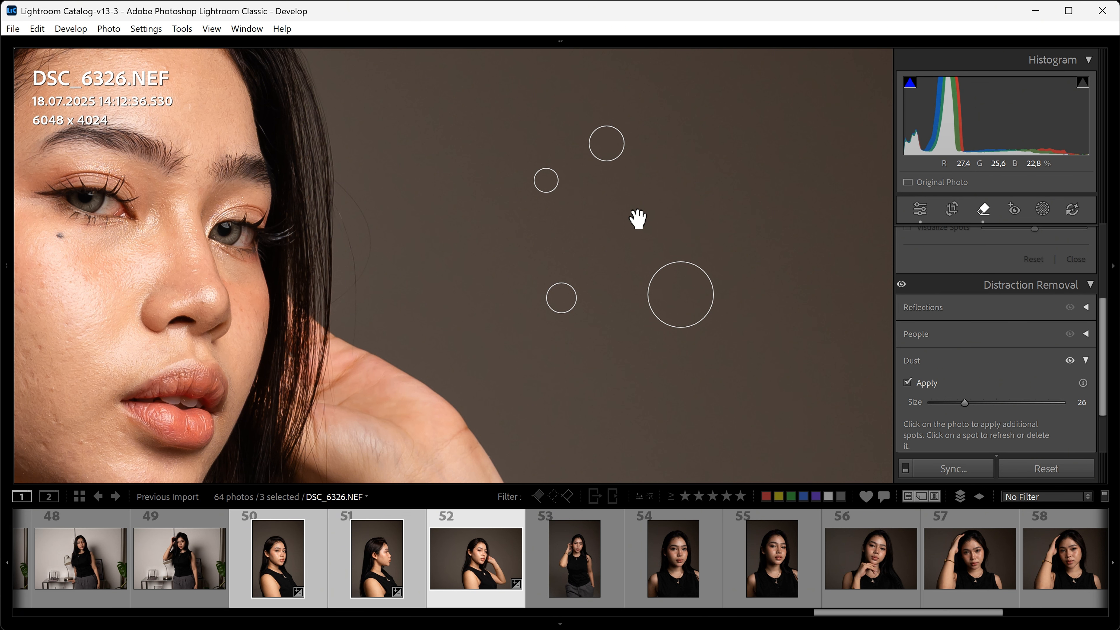
pyautogui.click(622, 236)
# Select only DSC_6326.NEF and apply its settings to DSC_6327.NEF as the previous photo's settings.
pyautogui.click(487, 597)
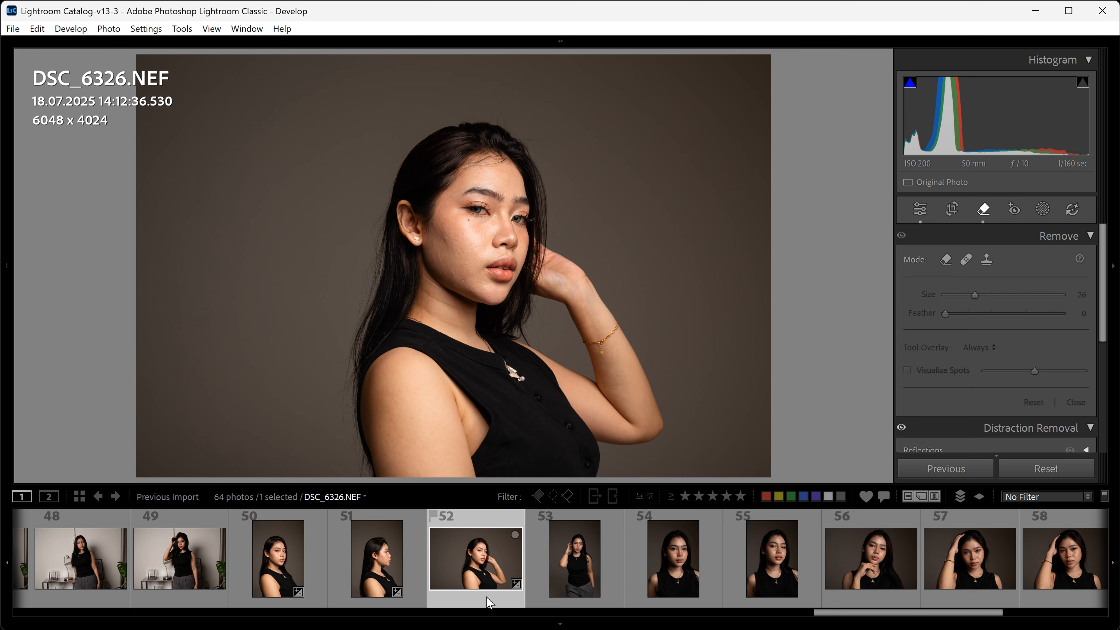
pyautogui.click(583, 601)
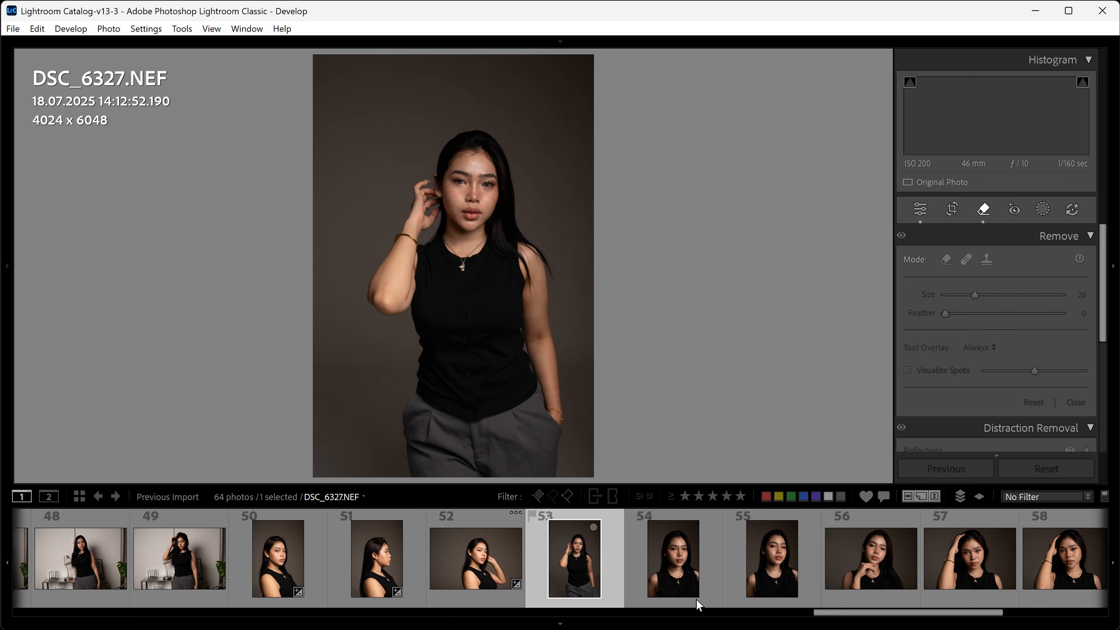
pyautogui.click(951, 470)
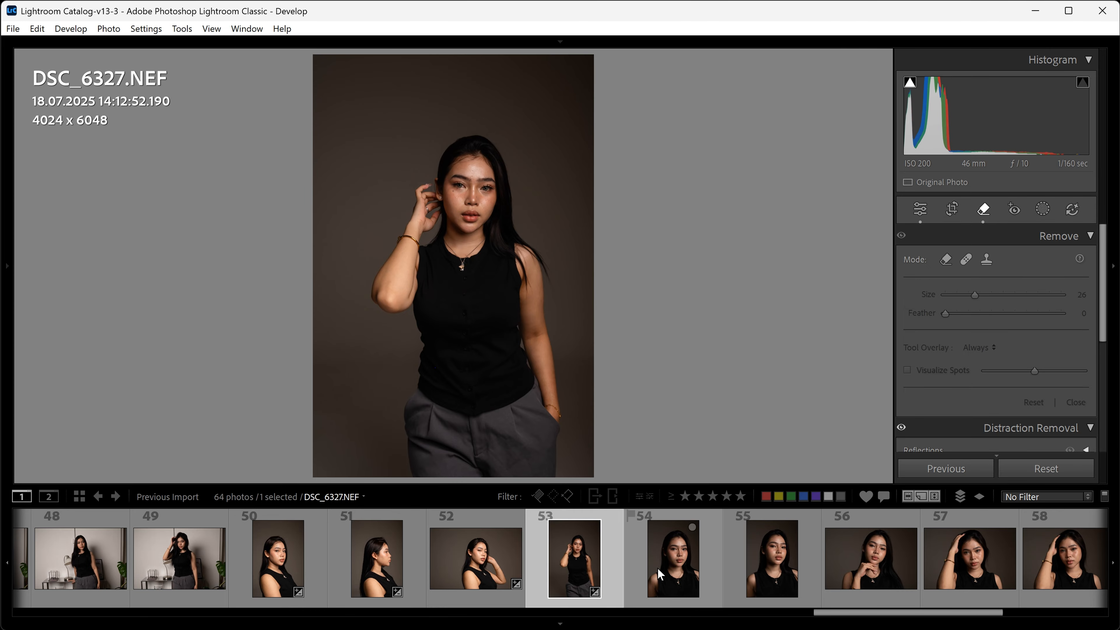
pyautogui.scroll(-5, 688, 575)
pyautogui.scroll(3, 717, 581)
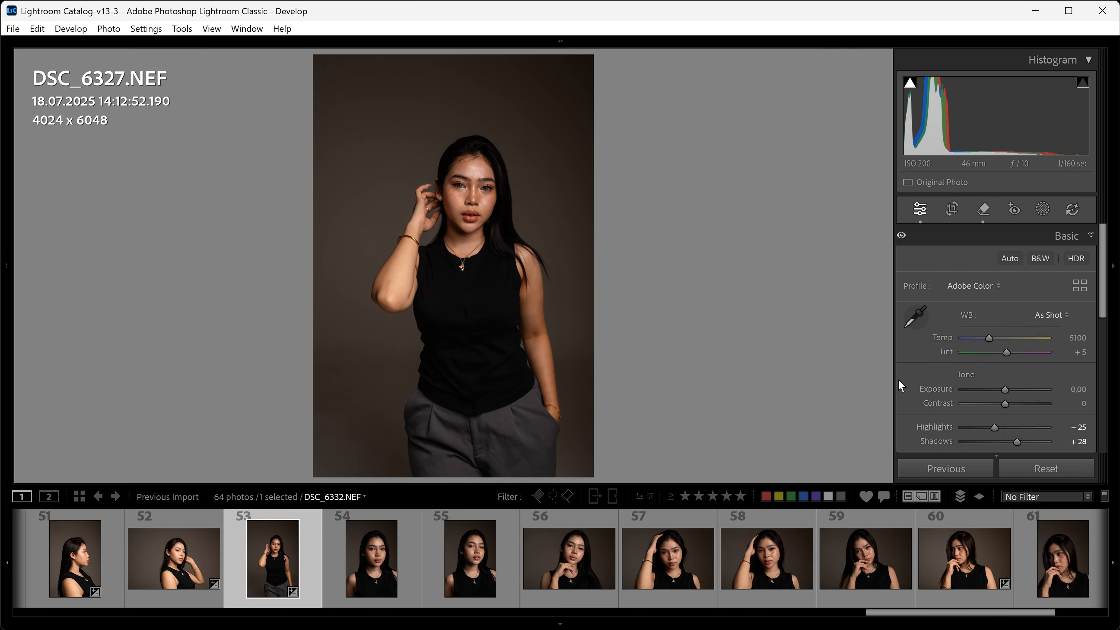
# Create a subject mask on DSC_6327.NEF and set its Exposure to 0.36.
pyautogui.click(1042, 213)
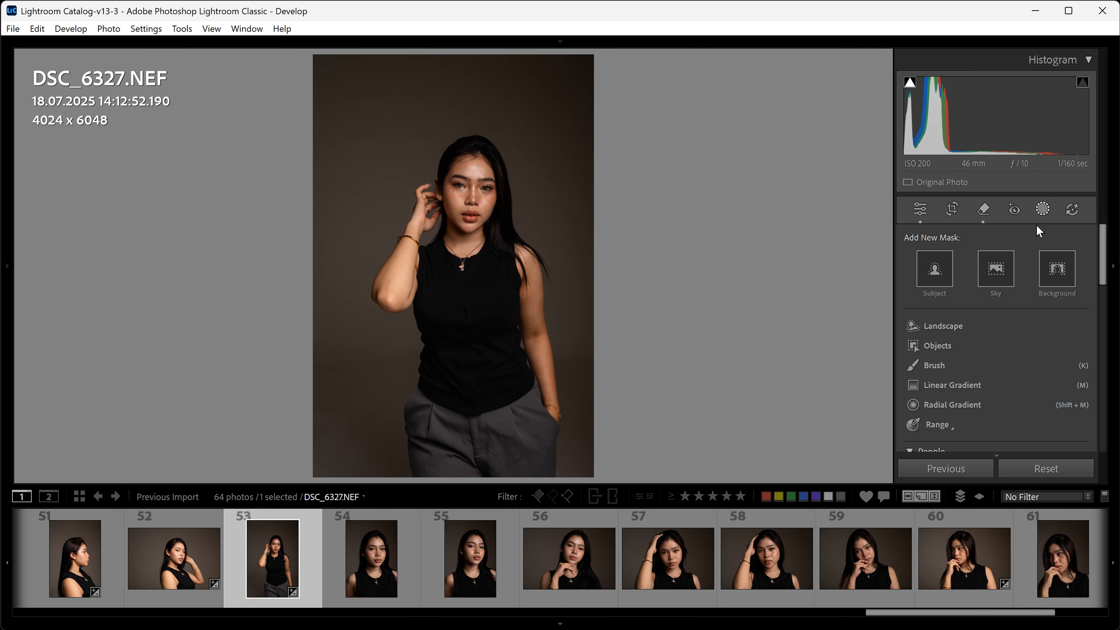
pyautogui.click(935, 270)
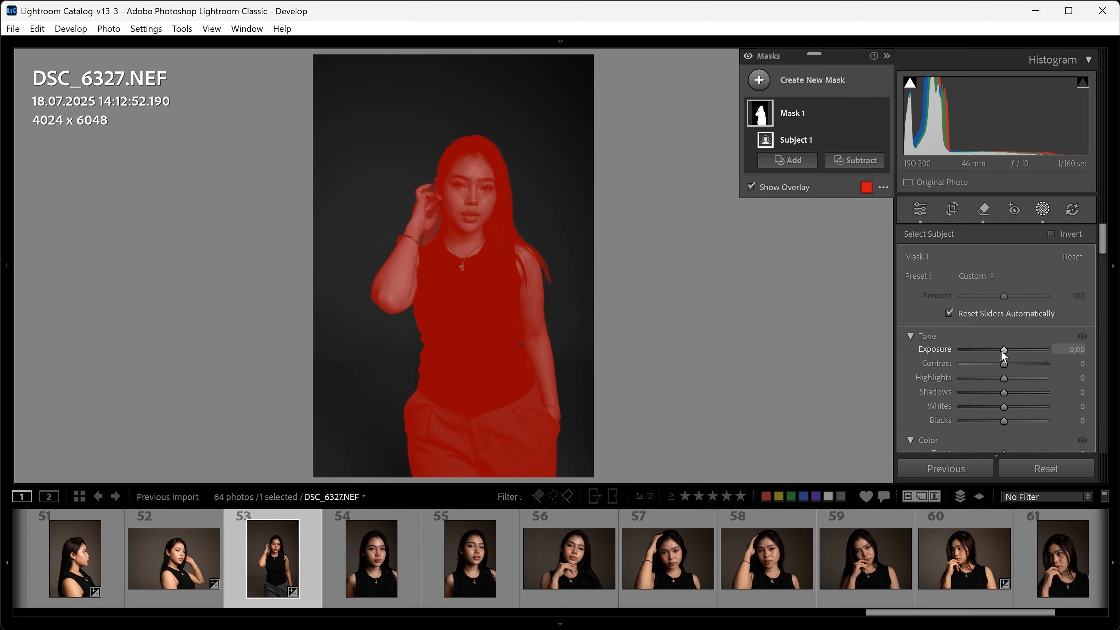
pyautogui.moveTo(1004, 351); pyautogui.dragTo(1004, 352)
# Extend the selection from DSC_6327.NEF through DSC_6338.NEF and synchronize the settings to these photos with Masking included.
pyautogui.scroll(-3, 801, 556)
pyautogui.keyDown('shift'); pyautogui.click(1060, 558); pyautogui.keyUp('shift')
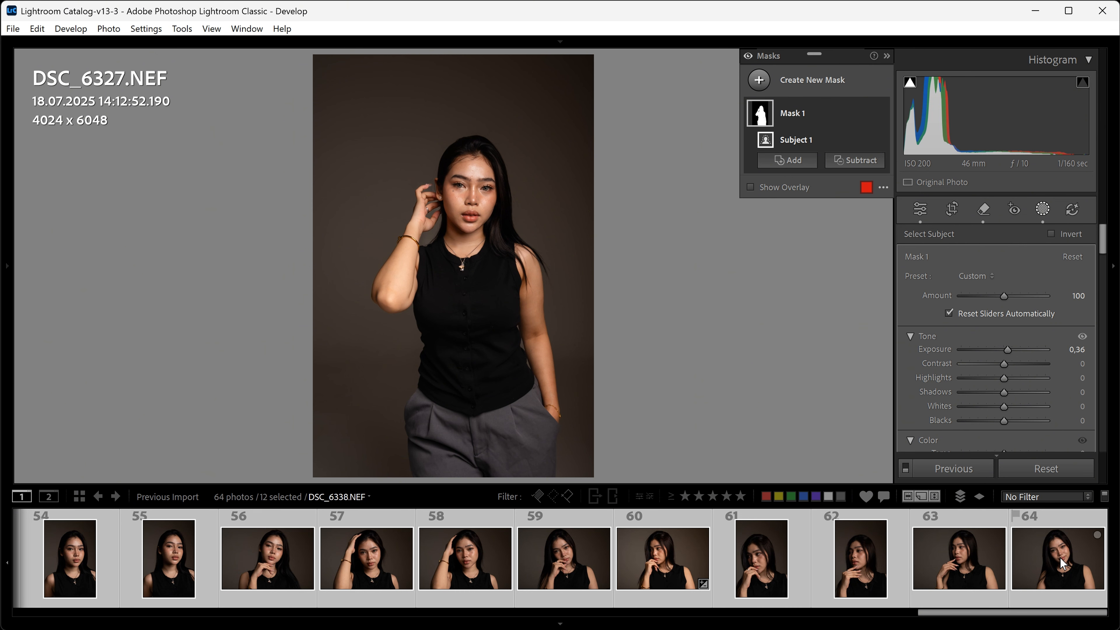
pyautogui.click(961, 469)
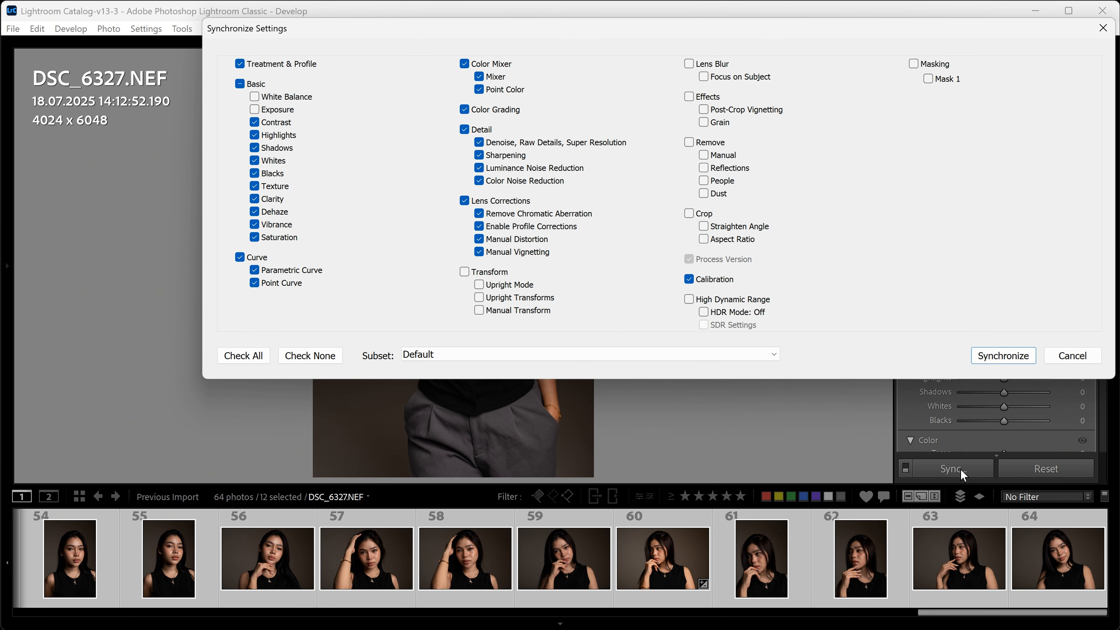
pyautogui.click(913, 65)
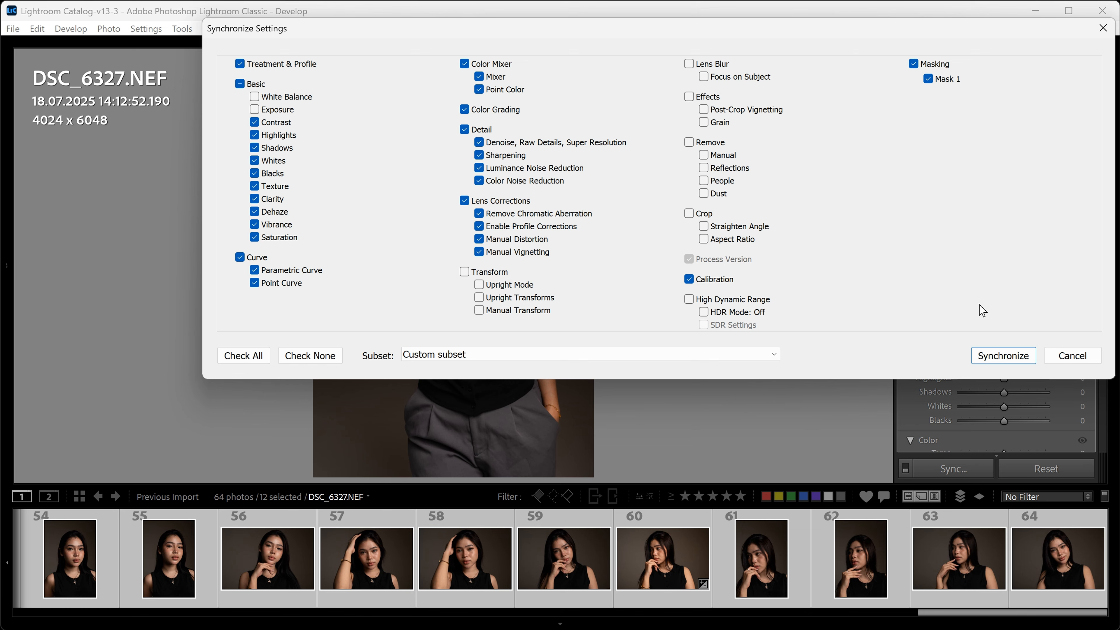
pyautogui.click(996, 355)
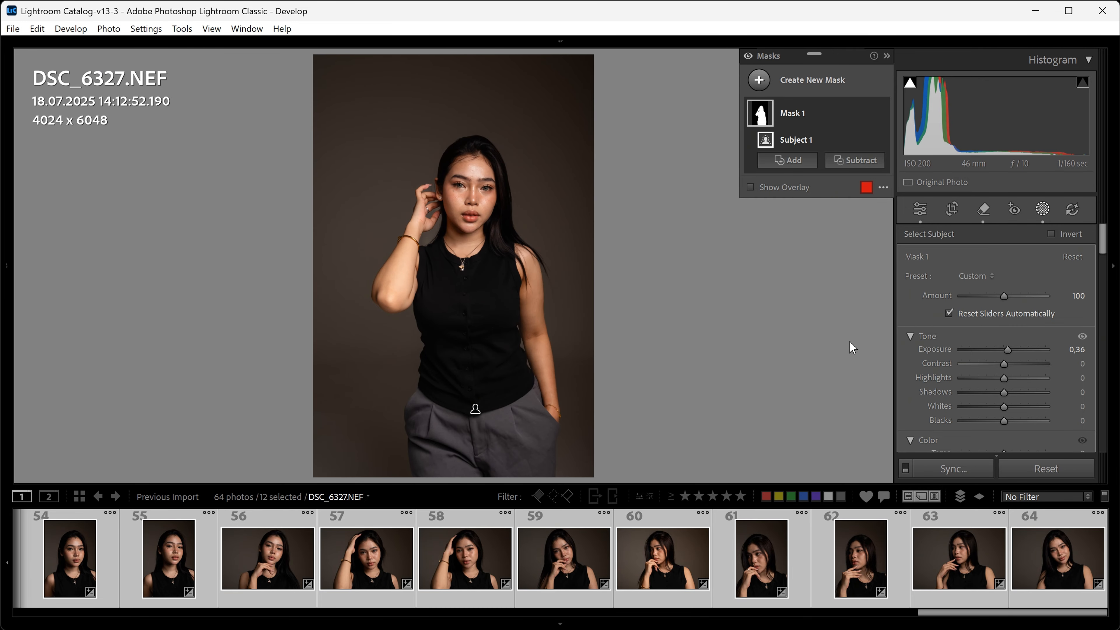
# Close masking, select all photos with DSC_6338.NEF active, and copy its settings including Masking but without White Balance and Exposure.
pyautogui.click(1043, 208)
pyautogui.hotkey('ctrl', 'a')
pyautogui.click(1026, 582)
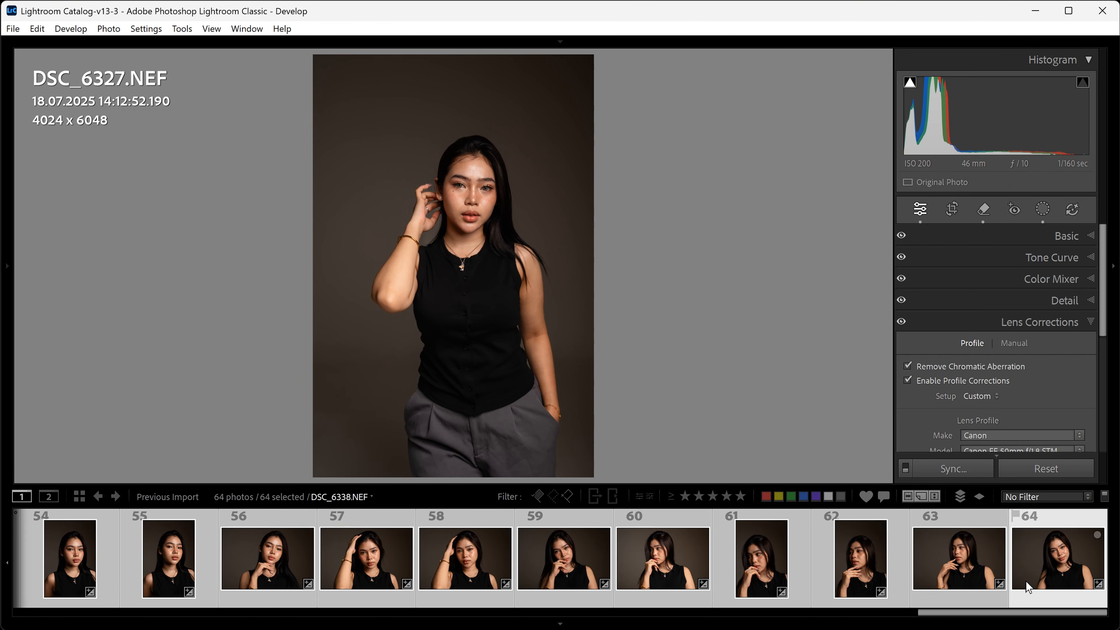
pyautogui.hotkey('ctrl', 'shift', 'c')
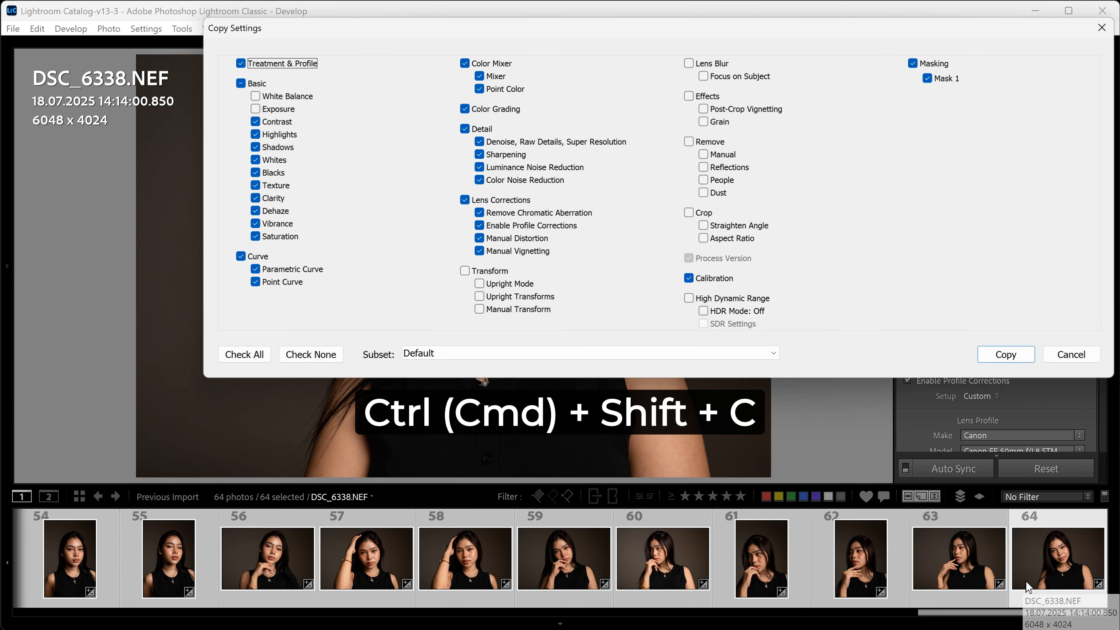
pyautogui.click(1013, 356)
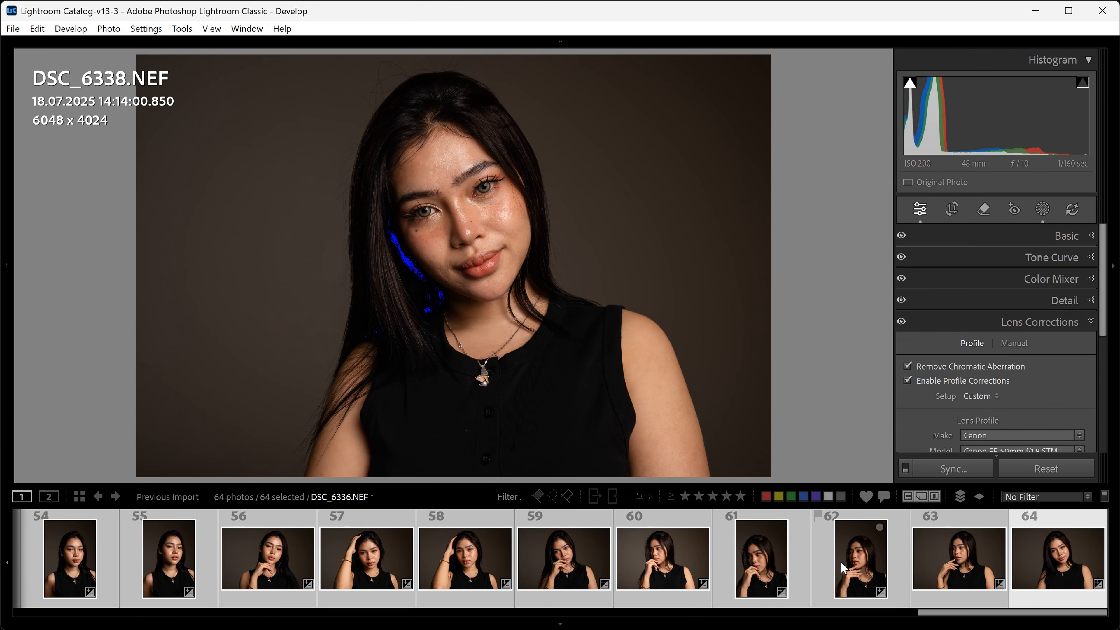
# Paste the copied settings onto DSC_6308.NEF.
pyautogui.scroll(8, 773, 564)
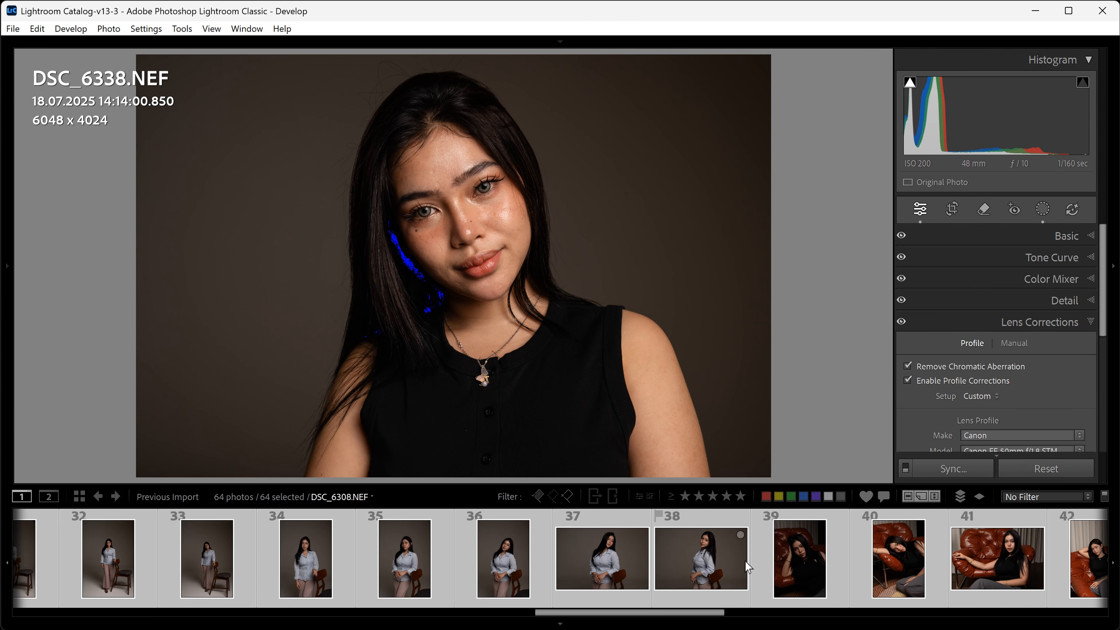
pyautogui.click(706, 562)
pyautogui.hotkey('ctrl', 'shift', 'v')
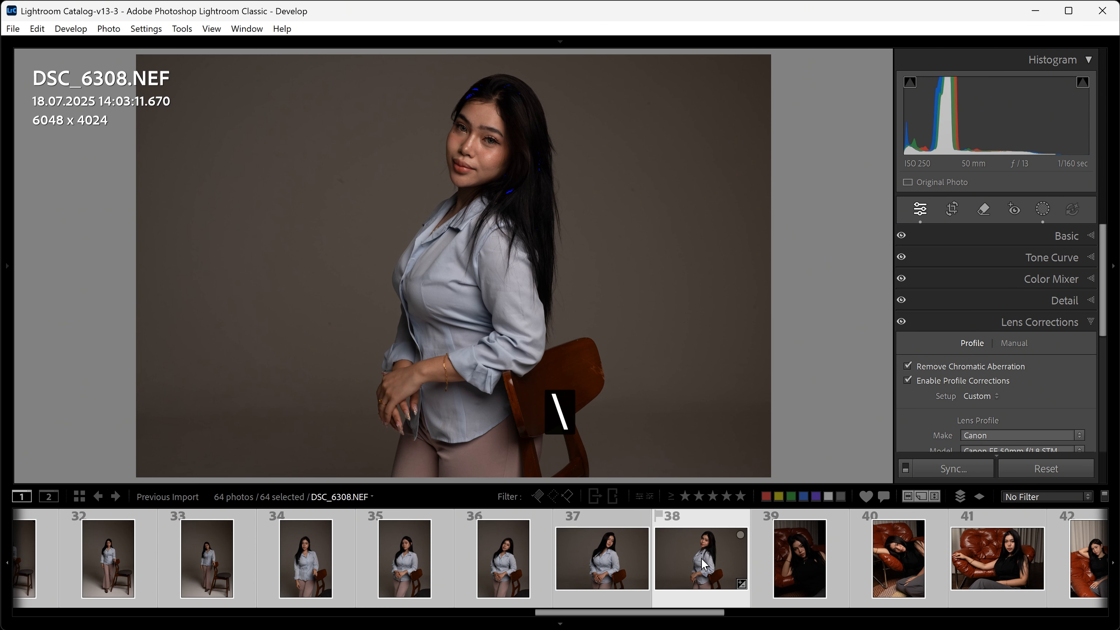
# Toggle the Before view of DSC_6308.NEF repeatedly to compare it with the pasted look.
pyautogui.press('\\')
pyautogui.press('\\')
pyautogui.press('\\')
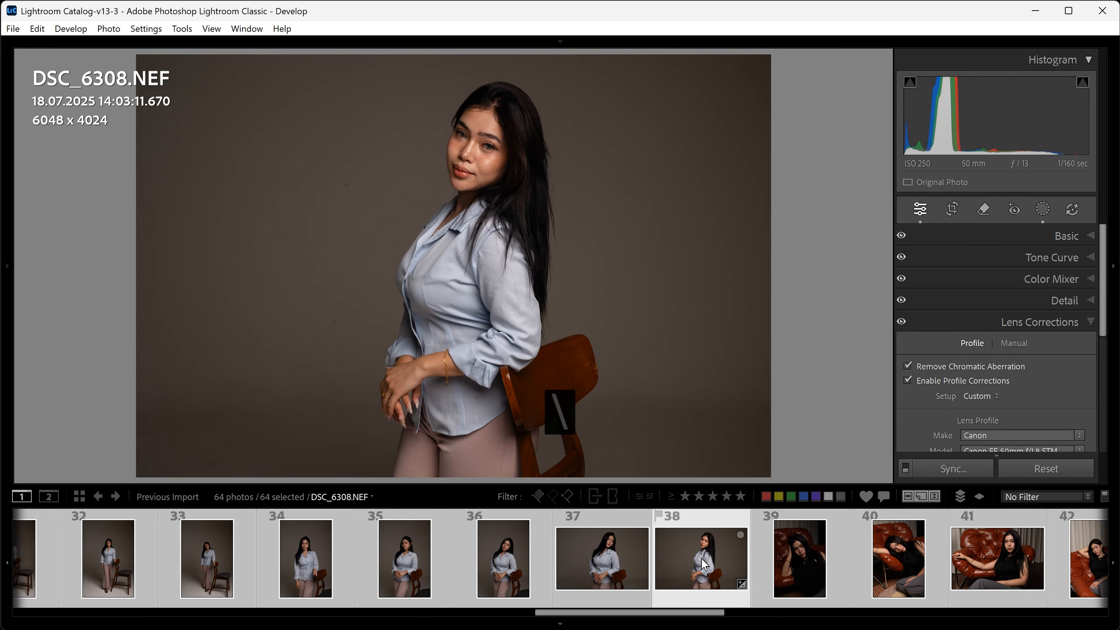
pyautogui.press('\\')
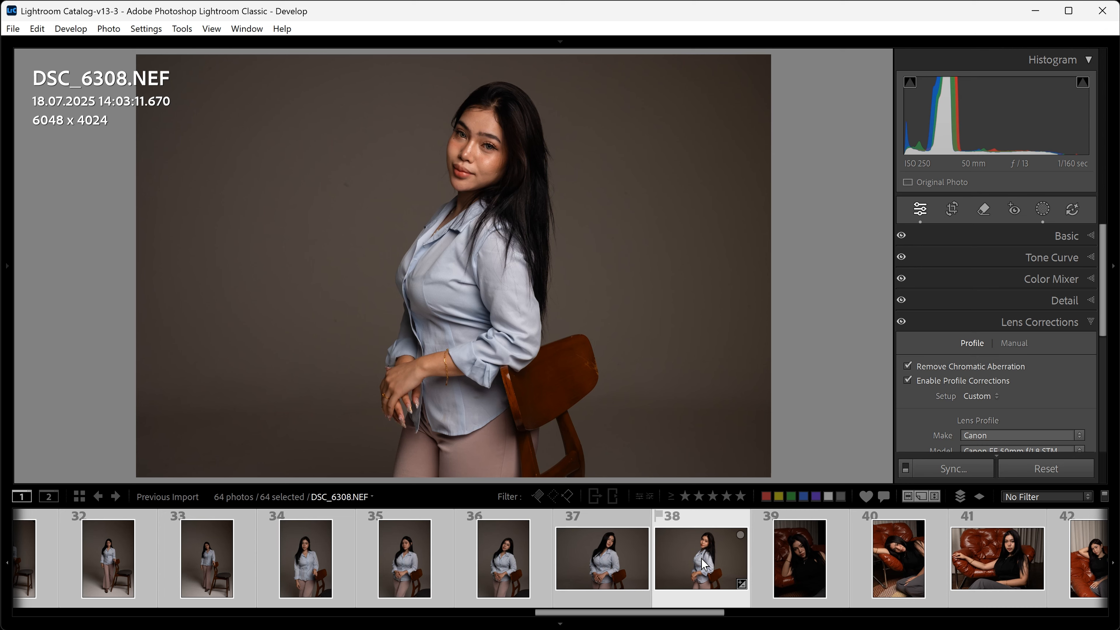
pyautogui.press('\\')
pyautogui.press('\\')
# Set the lens profile Distortion amount of DSC_6308.NEF to 79.
pyautogui.scroll(-5, 1049, 360)
pyautogui.moveTo(1006, 355); pyautogui.dragTo(1106, 364)
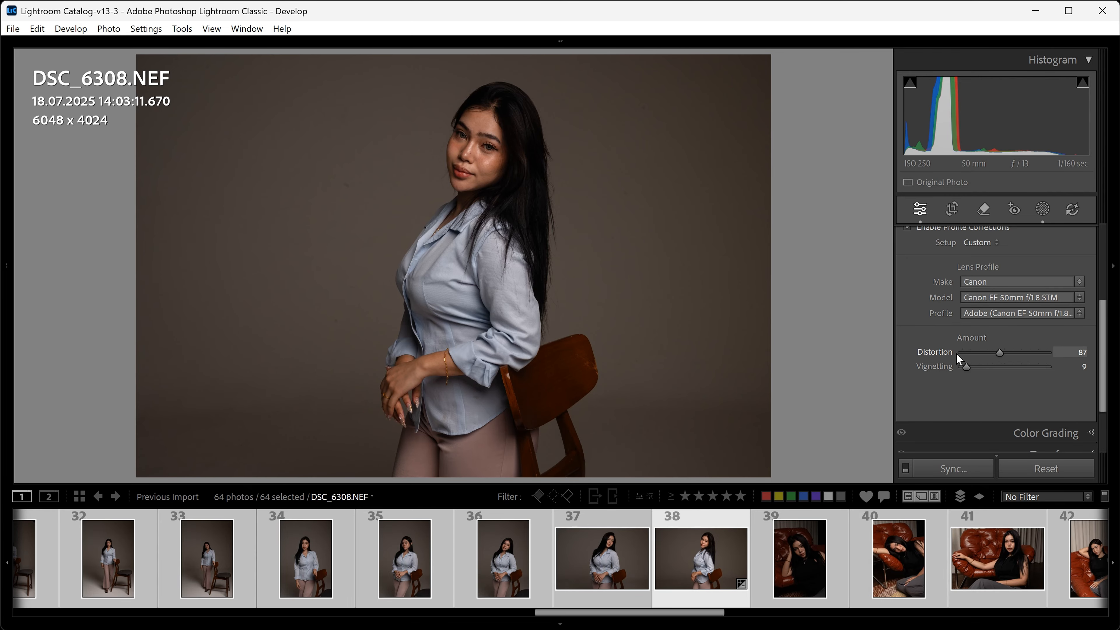
pyautogui.click(997, 358)
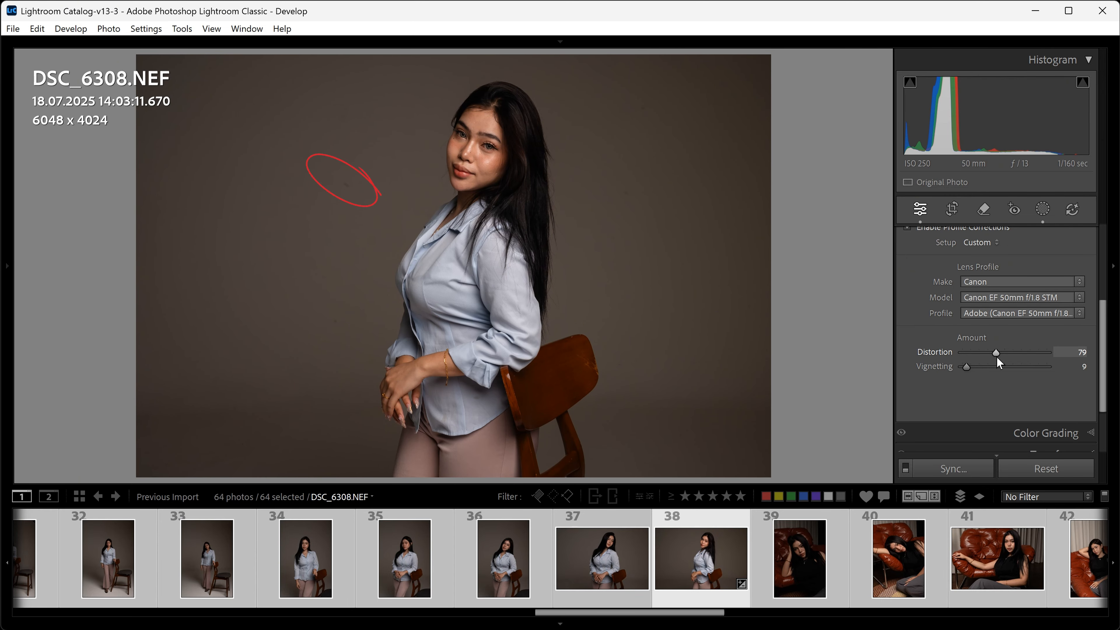
pyautogui.hotkey('shift', 'w')
pyautogui.scroll(3, 1017, 351)
pyautogui.scroll(-3, 1010, 344)
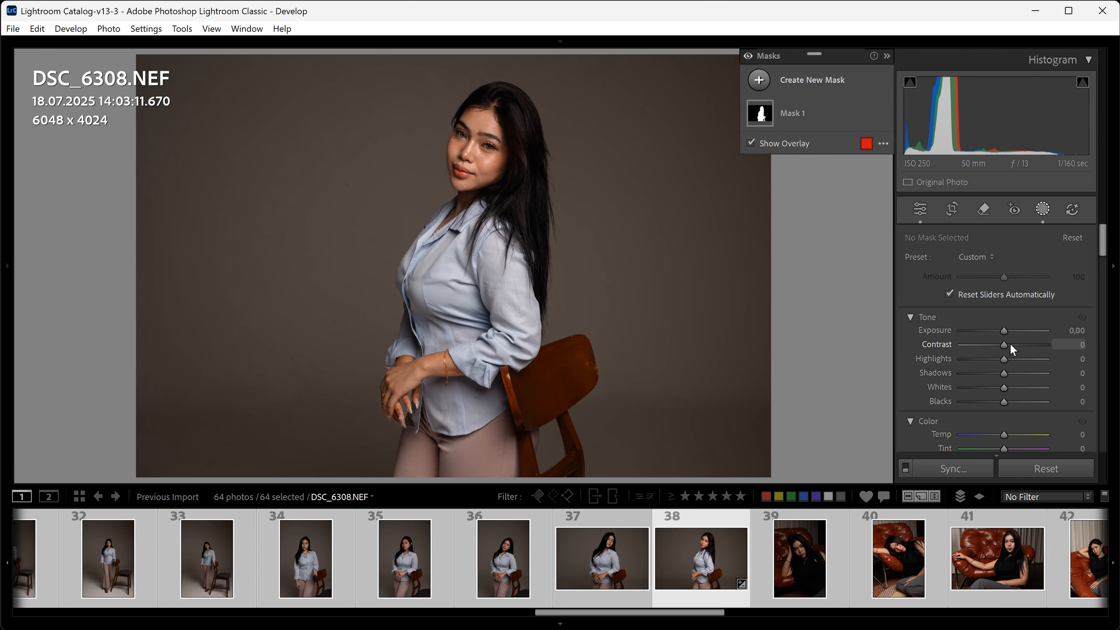
# Apply automatic dust removal to DSC_6308.NEF and inspect the result up close and in full screen.
pyautogui.click(984, 209)
pyautogui.scroll(-5, 986, 351)
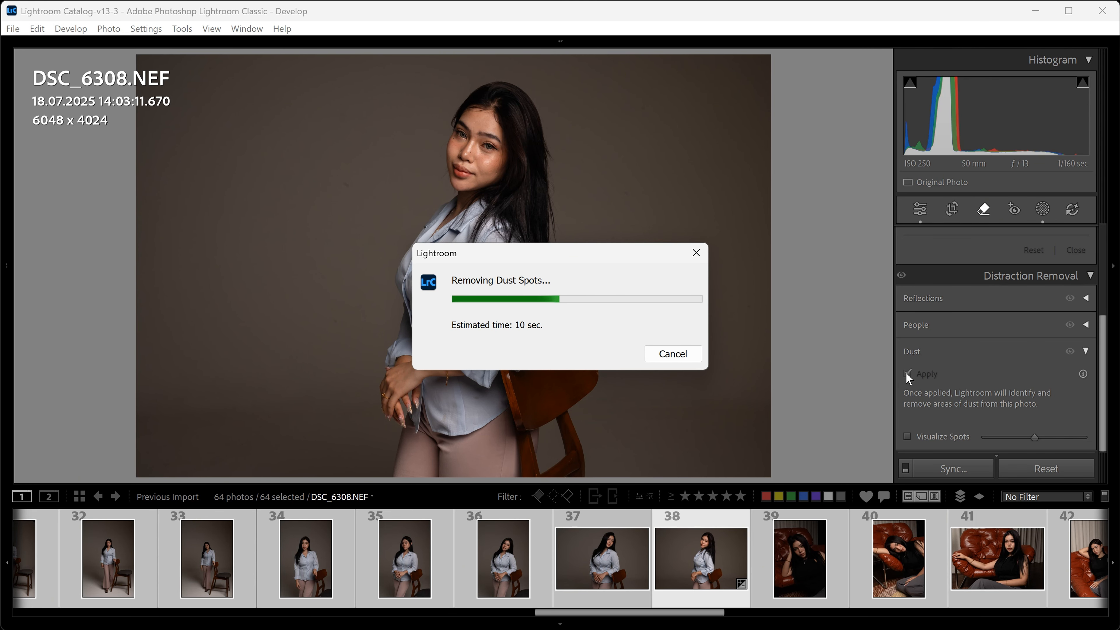
pyautogui.click(345, 213)
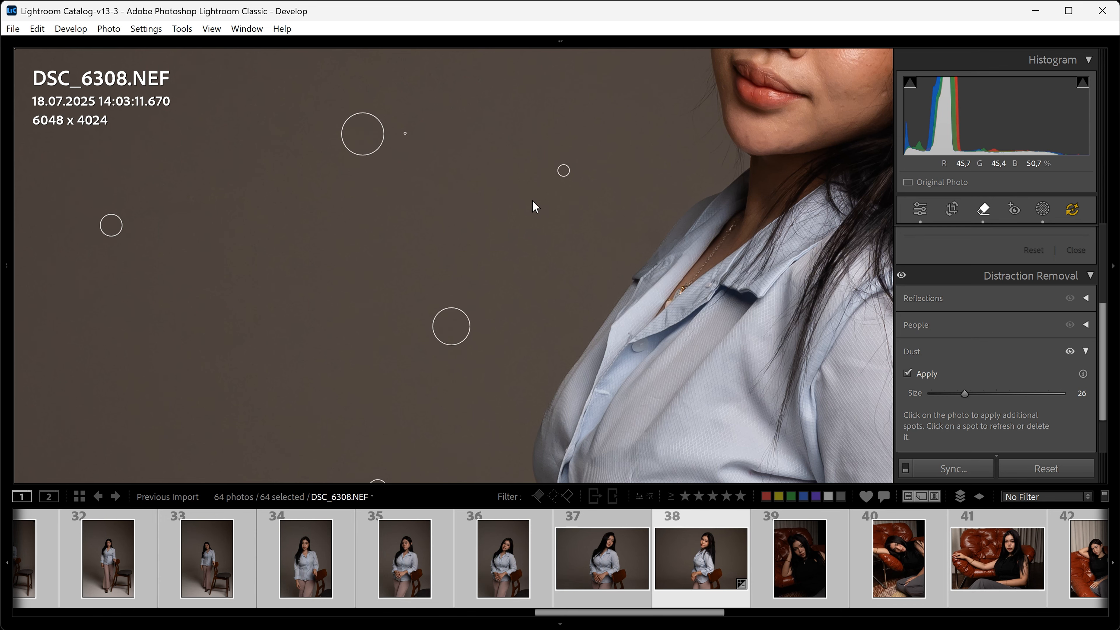
pyautogui.click(532, 218)
pyautogui.press('f')
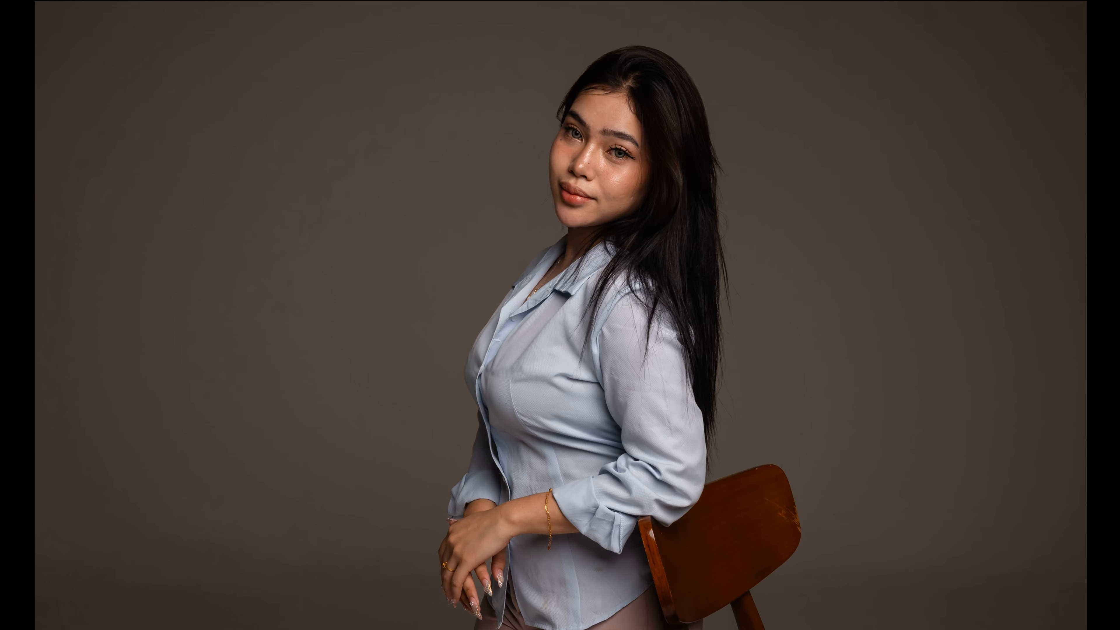
pyautogui.press('f')
# Visualize the remaining spots beside the chair in DSC_6308.NEF and add a dust removal spot on the missed one.
pyautogui.click(984, 210)
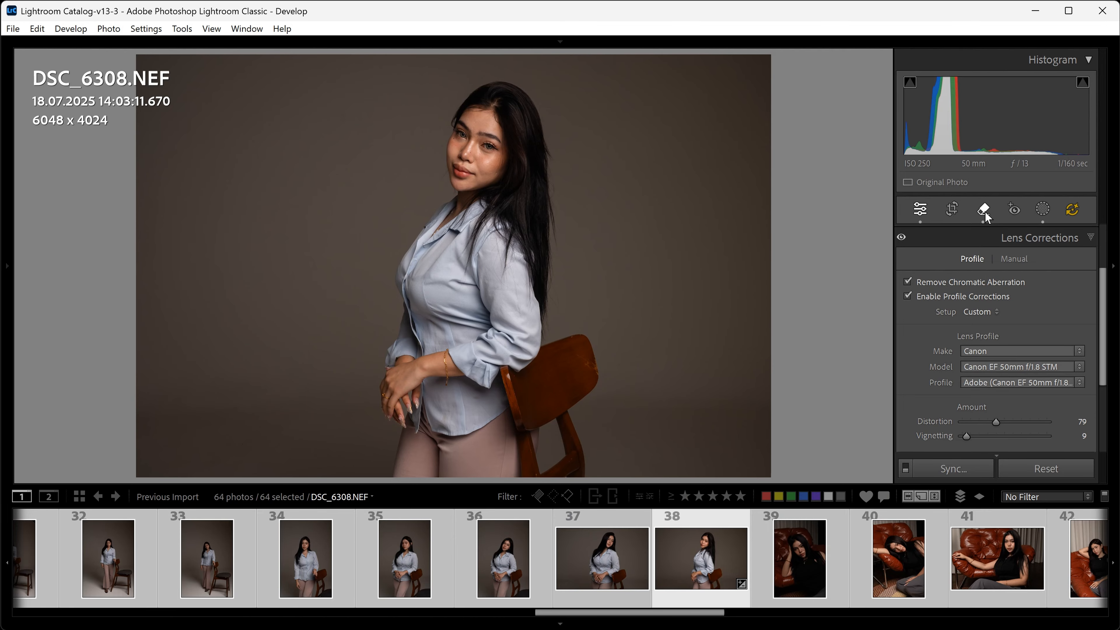
pyautogui.scroll(-5, 996, 354)
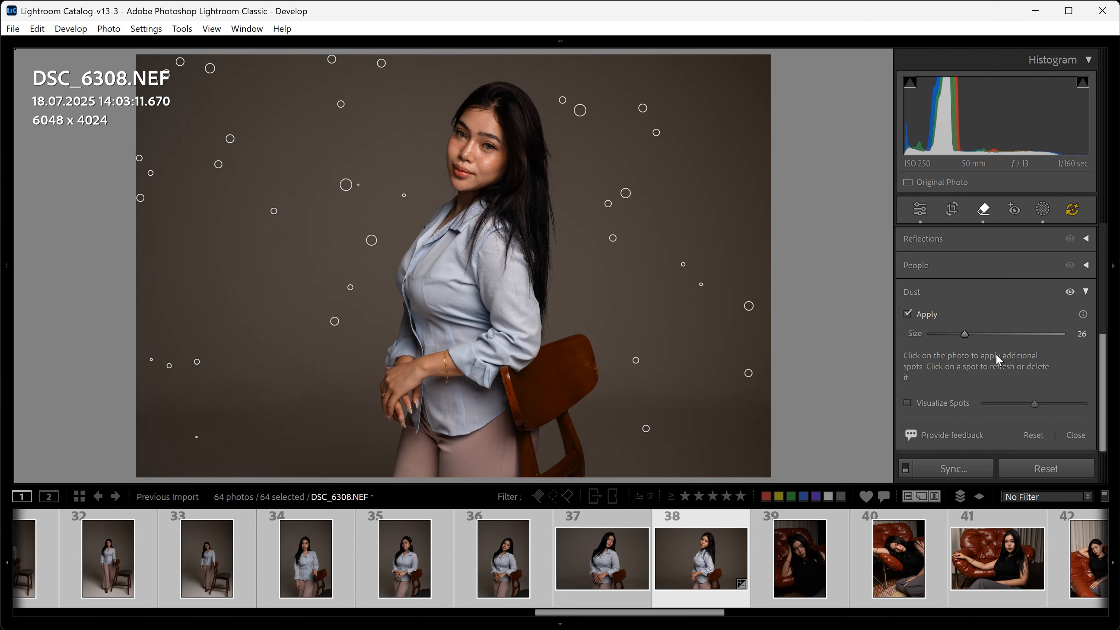
pyautogui.click(672, 377)
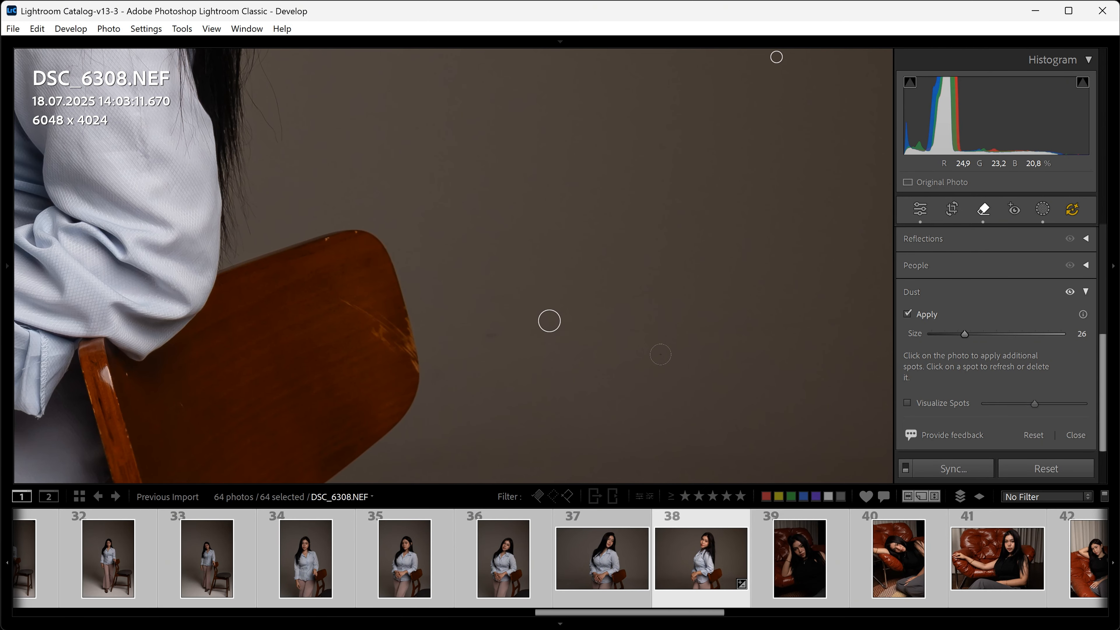
pyautogui.click(908, 403)
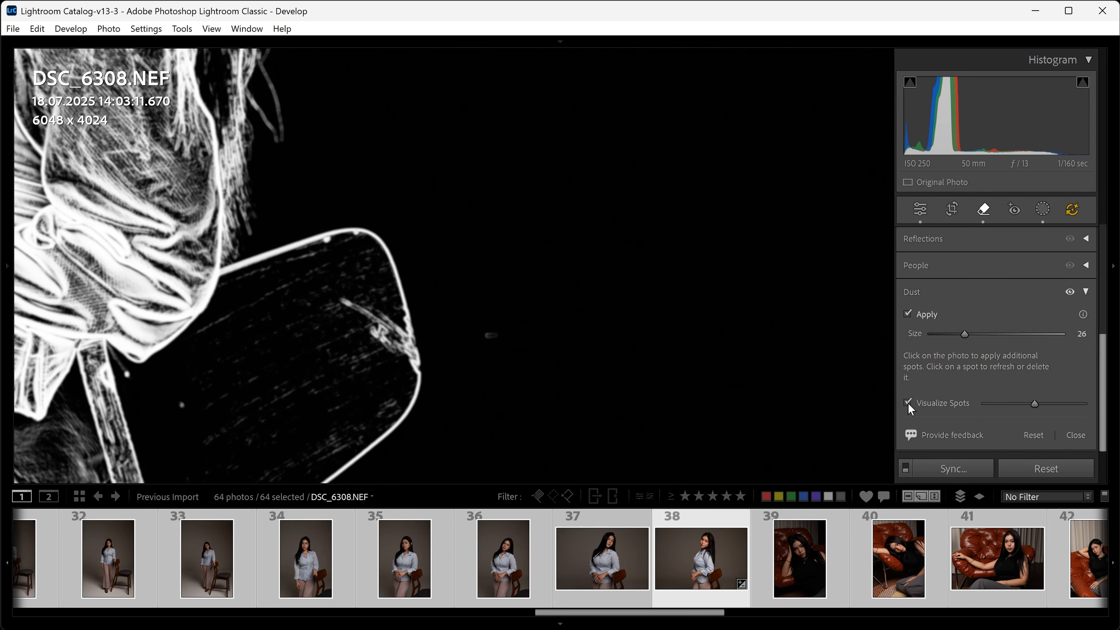
pyautogui.click(907, 403)
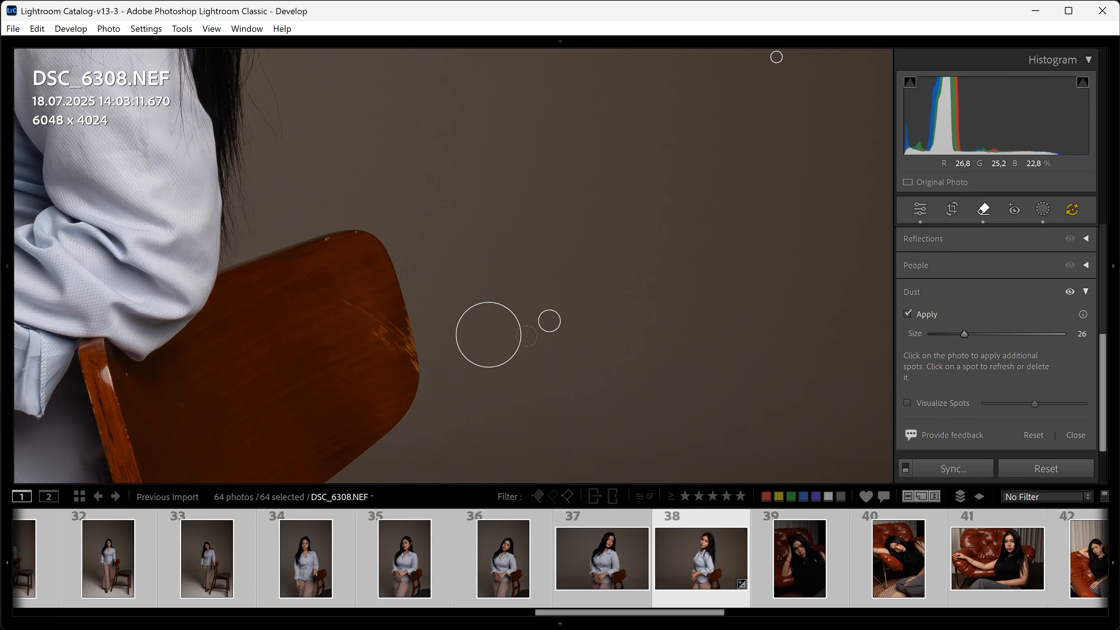
# Select only DSC_6308.NEF and copy its settings, also including Dust removal.
pyautogui.click(689, 593)
pyautogui.hotkey('ctrl', 'shift', 'c')
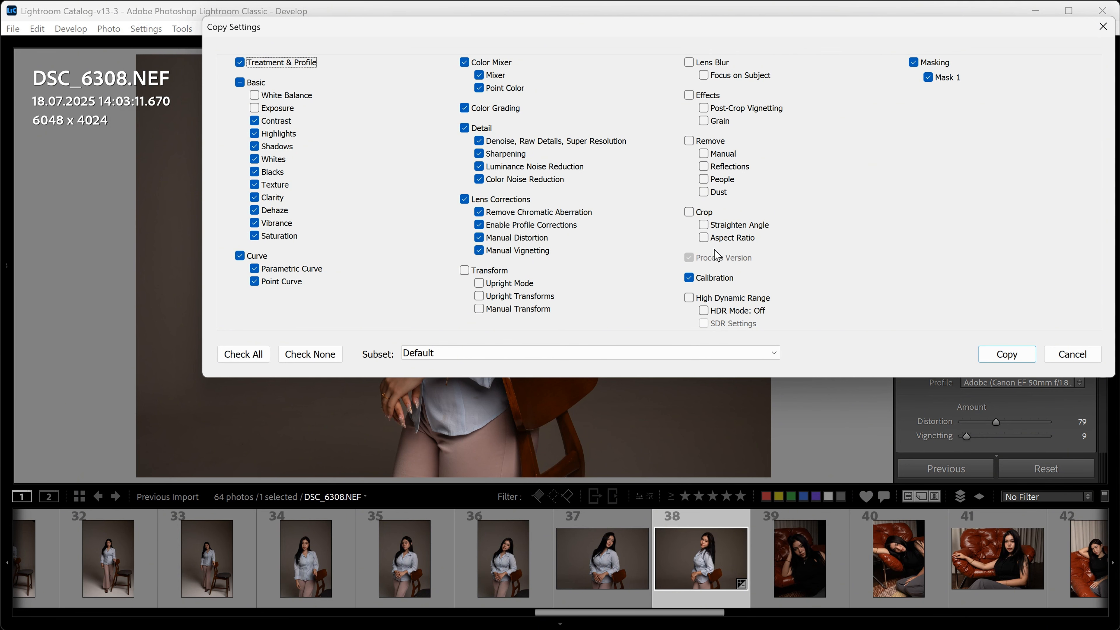
pyautogui.click(706, 194)
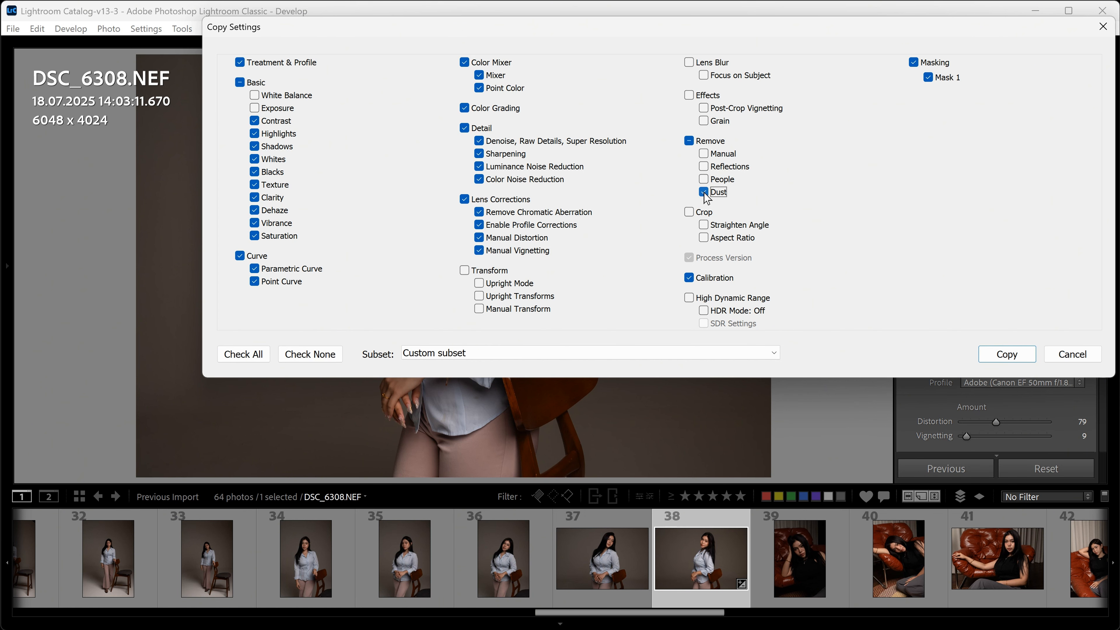
pyautogui.click(998, 355)
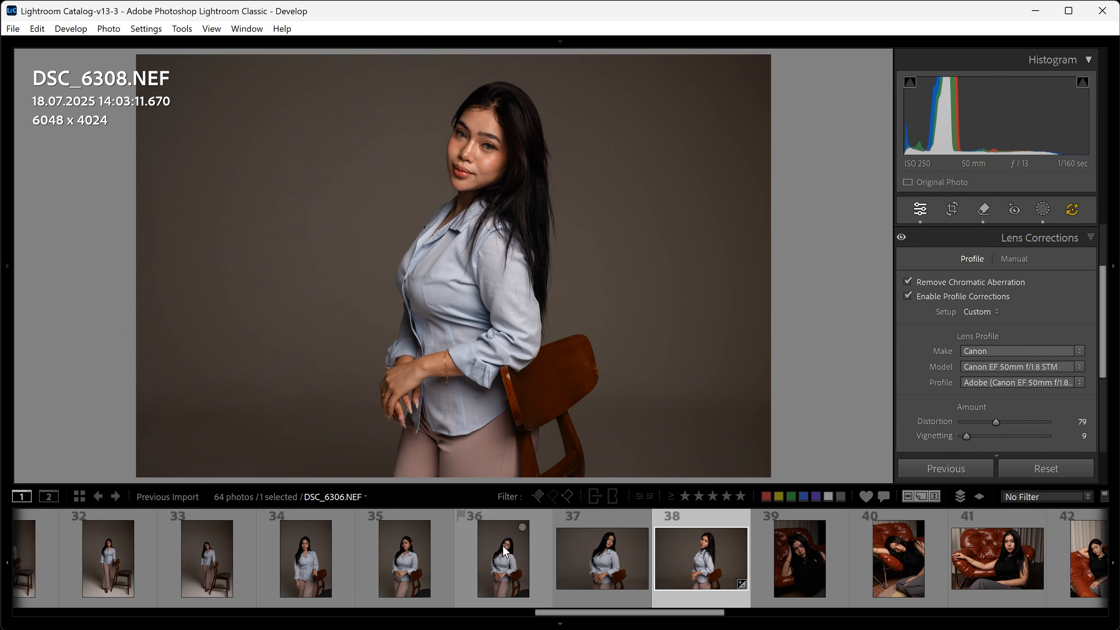
# Paste the copied settings, including the mask and dust removal, onto DSC_6301.NEF.
pyautogui.scroll(3, 502, 546)
pyautogui.click(609, 551)
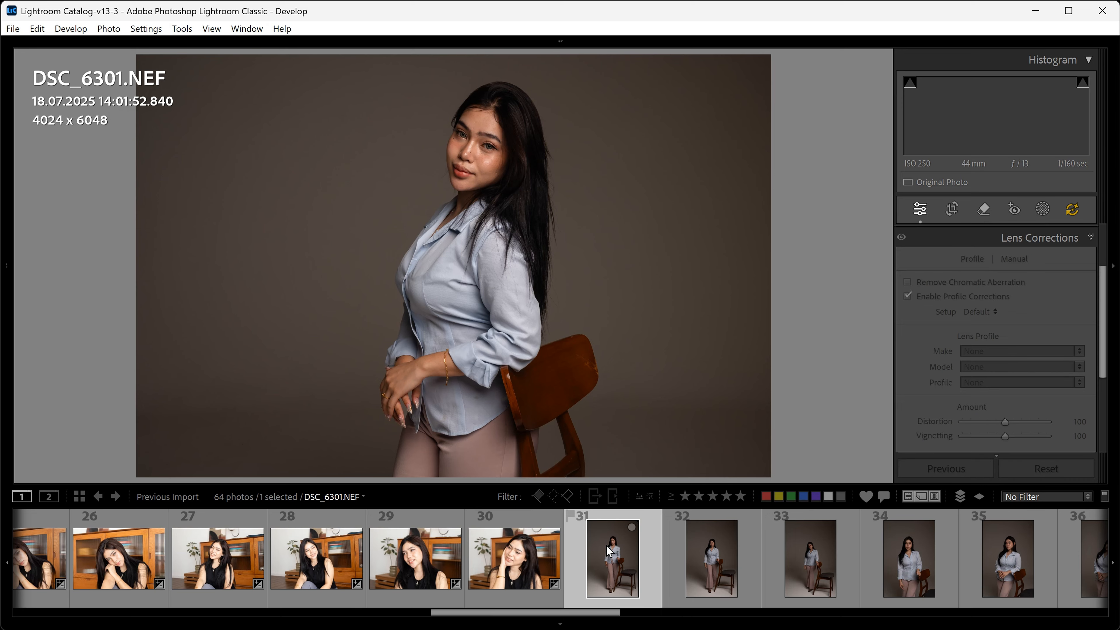
pyautogui.hotkey('ctrl', 'shift', 'v')
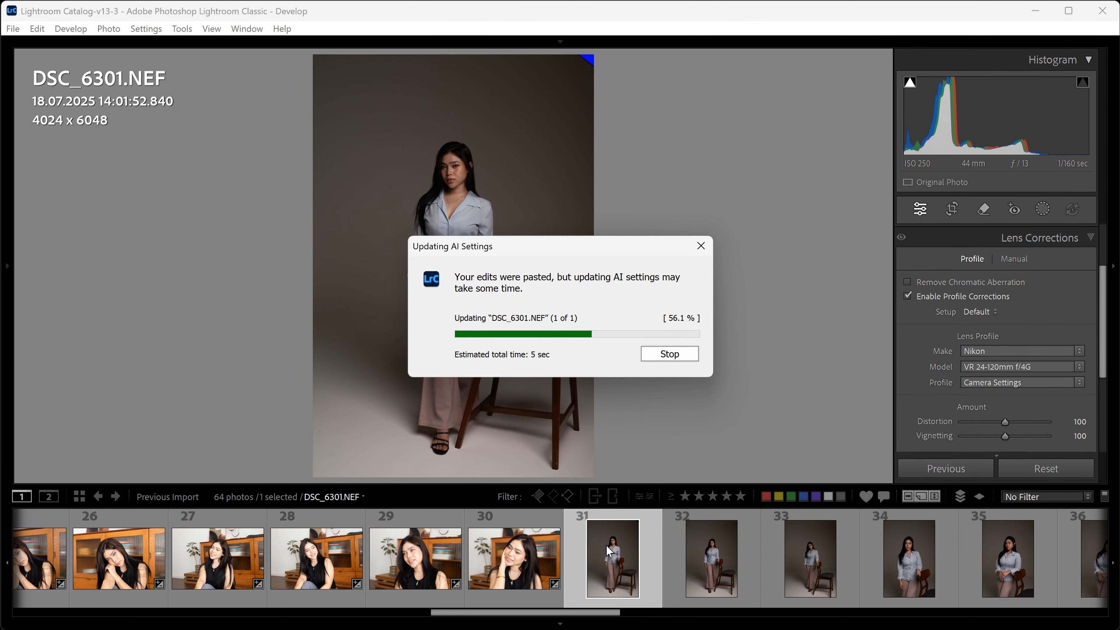
# Synchronize the settings of DSC_6301.NEF, including Dust removal and Mask 1, to the following photos through DSC_6307.NEF.
pyautogui.scroll(-3, 606, 546)
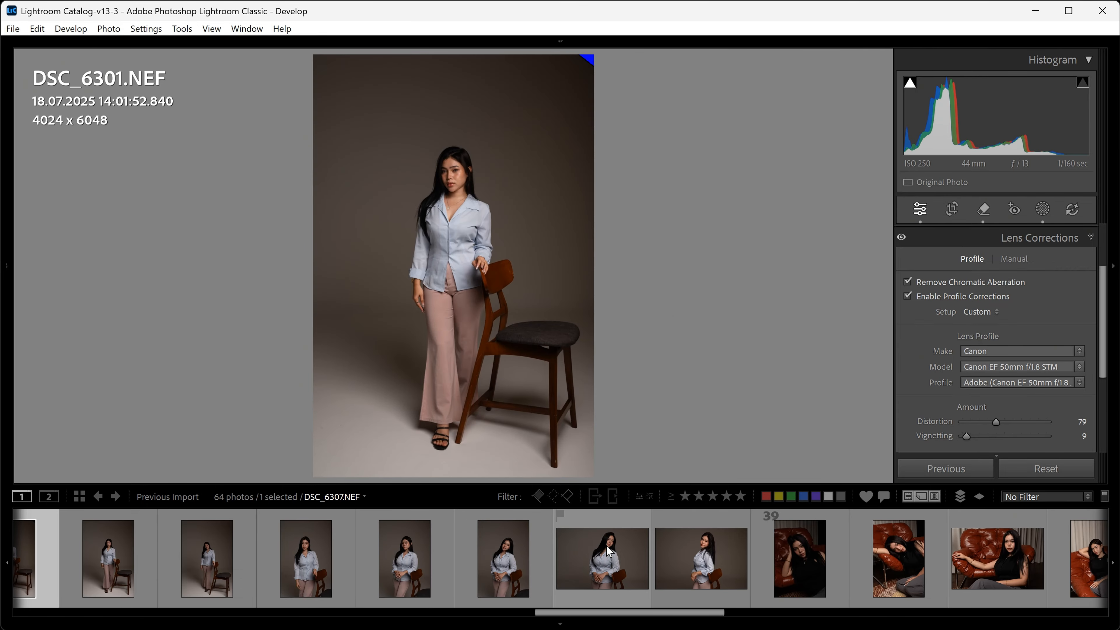
pyautogui.keyDown('shift'); pyautogui.click(606, 545); pyautogui.keyUp('shift')
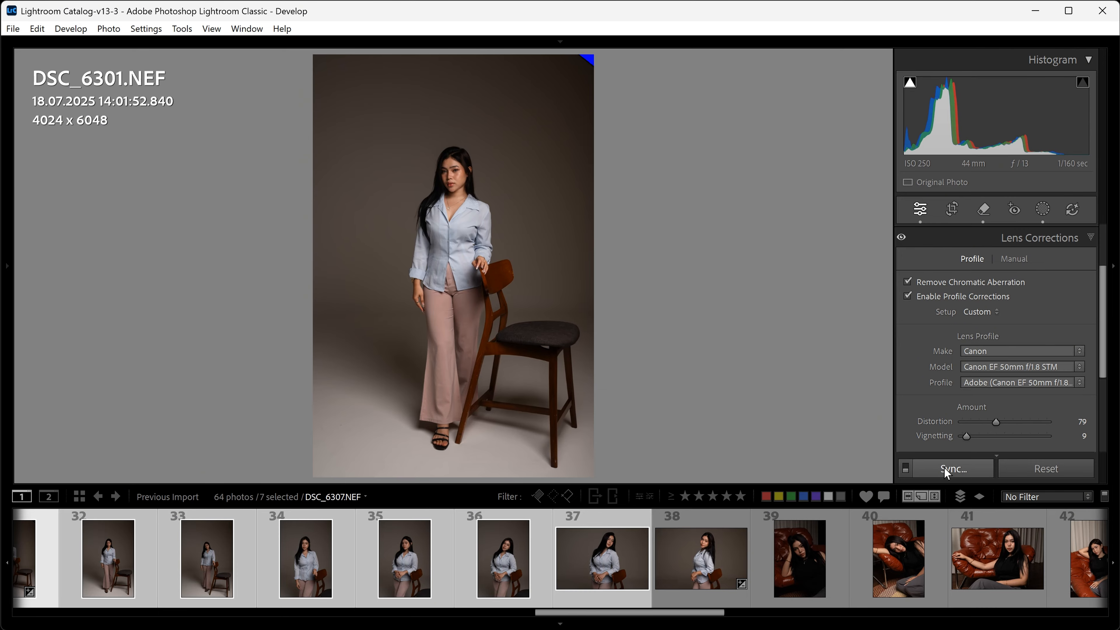
pyautogui.click(959, 471)
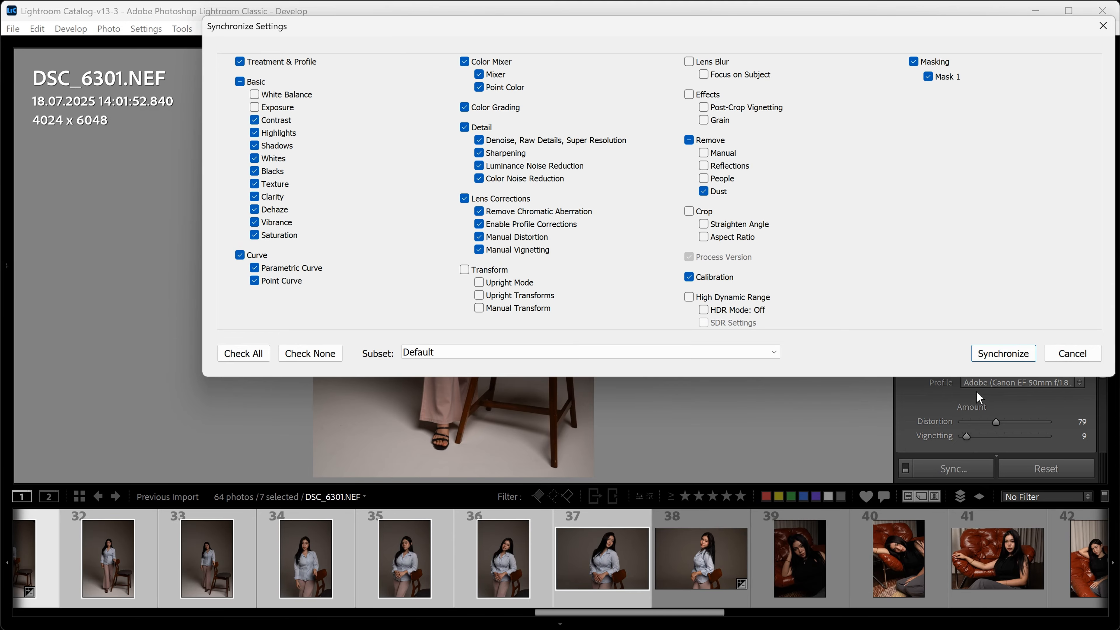
pyautogui.click(1003, 354)
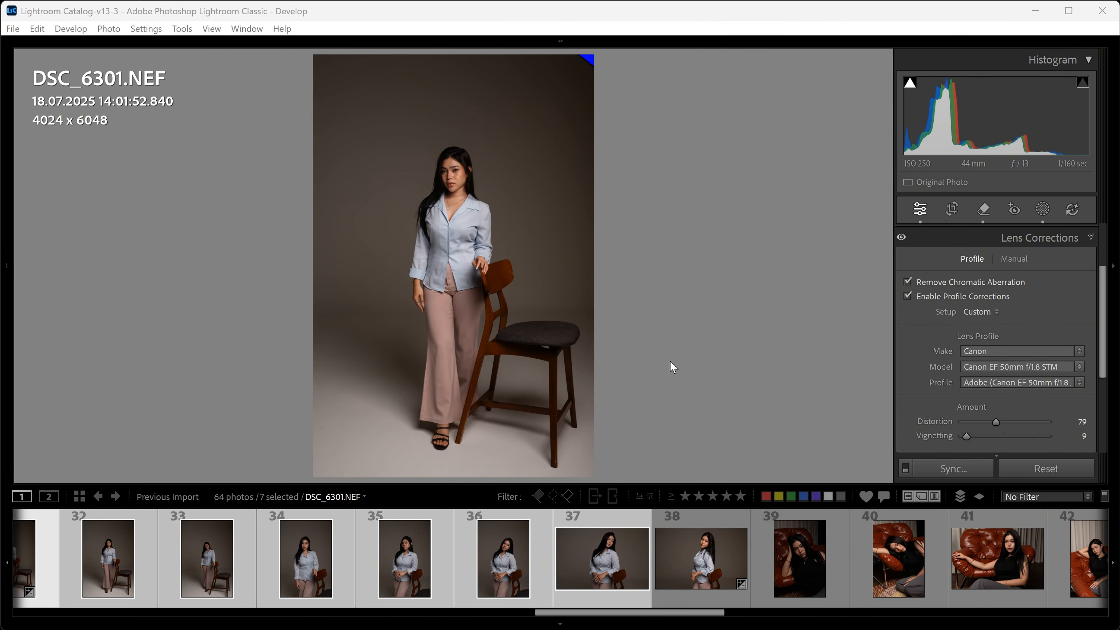
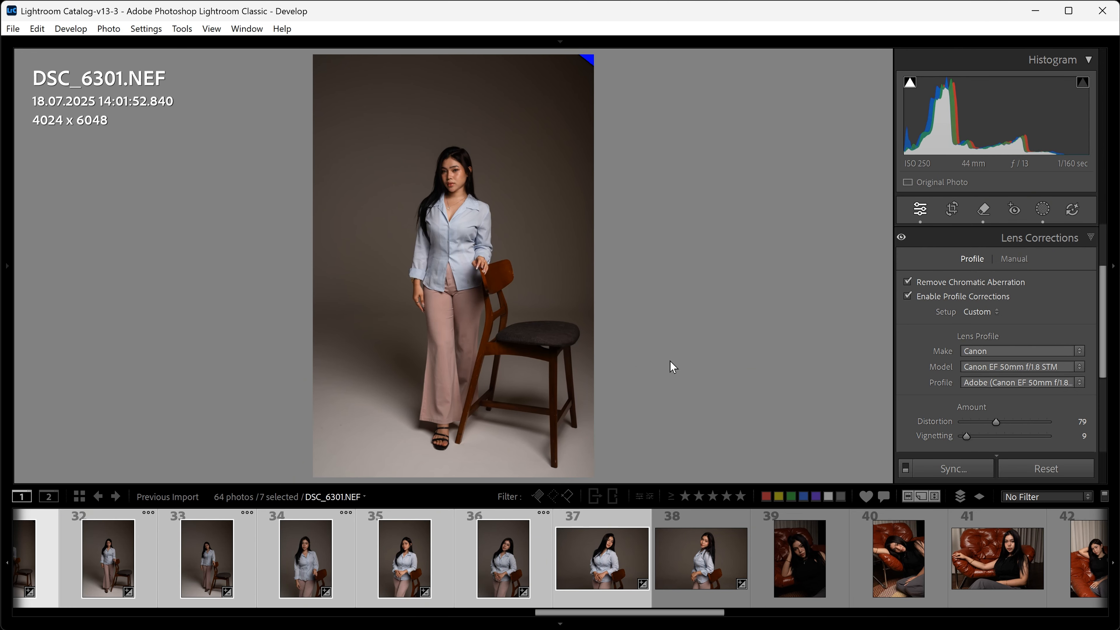
# Review the synchronized photos DSC_6303.NEF, DSC_6304.NEF and DSC_6305.NEF, comparing the last one before and after.
pyautogui.scroll(3, 584, 559)
pyautogui.scroll(3, 584, 558)
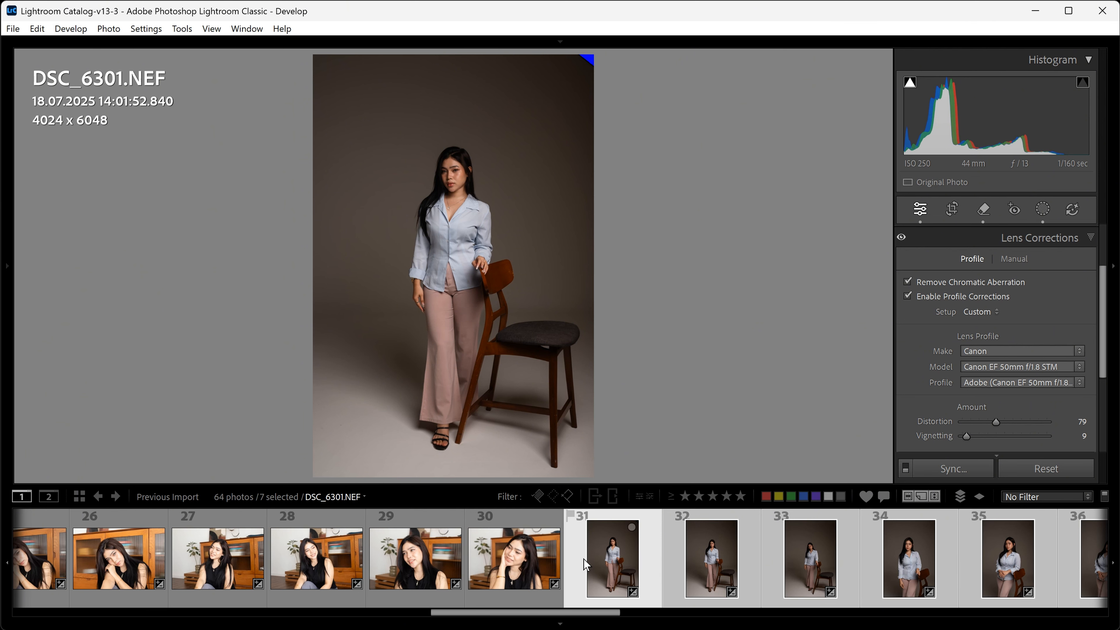
pyautogui.click(786, 565)
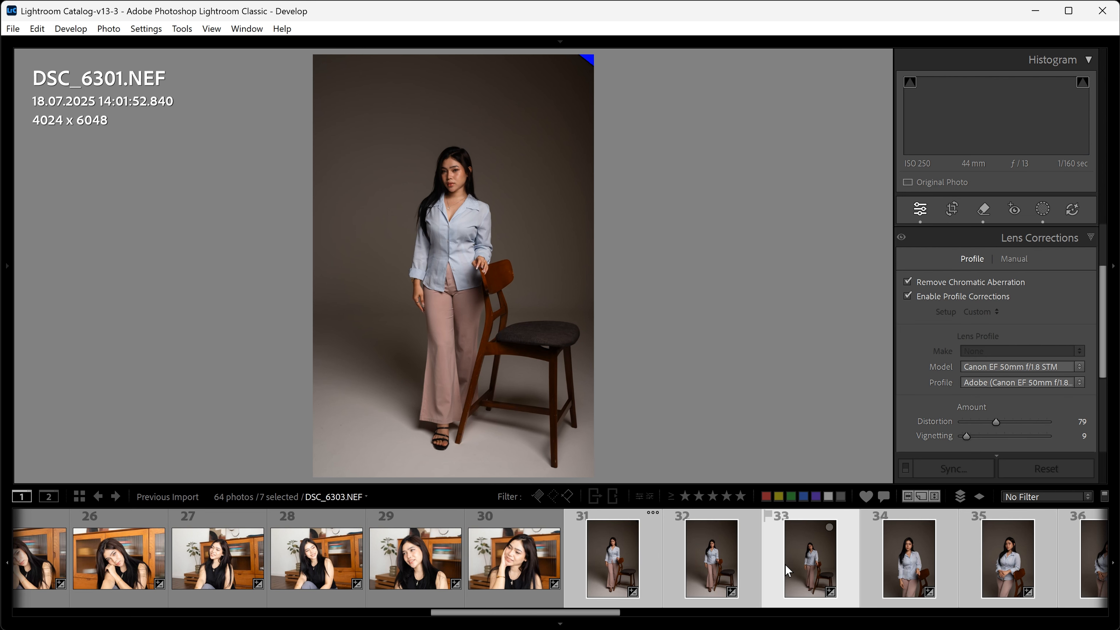
pyautogui.click(923, 573)
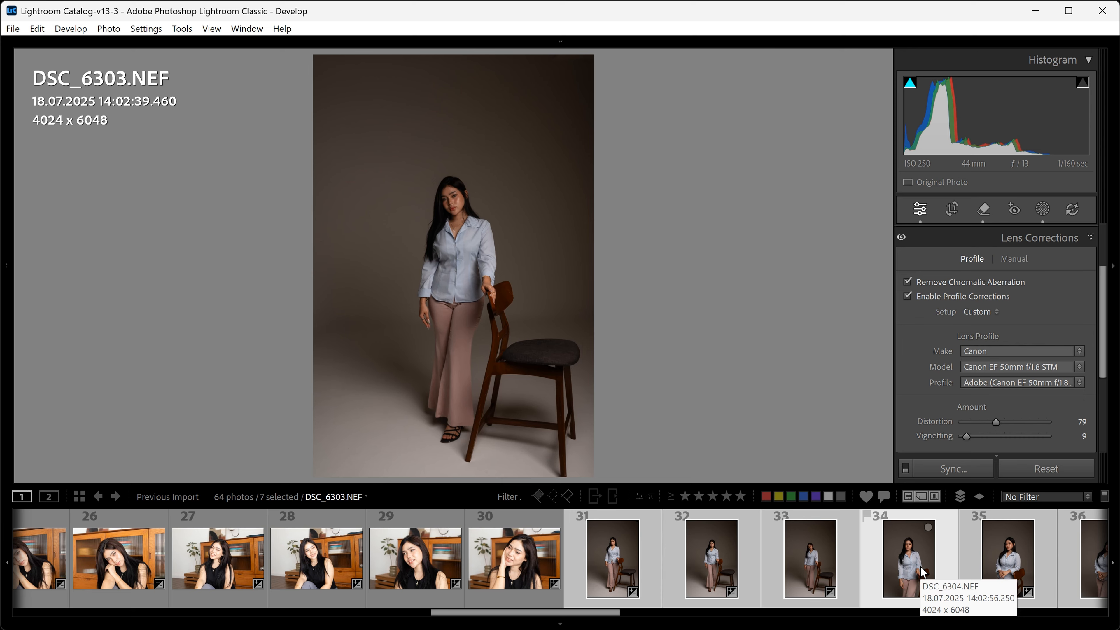
pyautogui.click(923, 572)
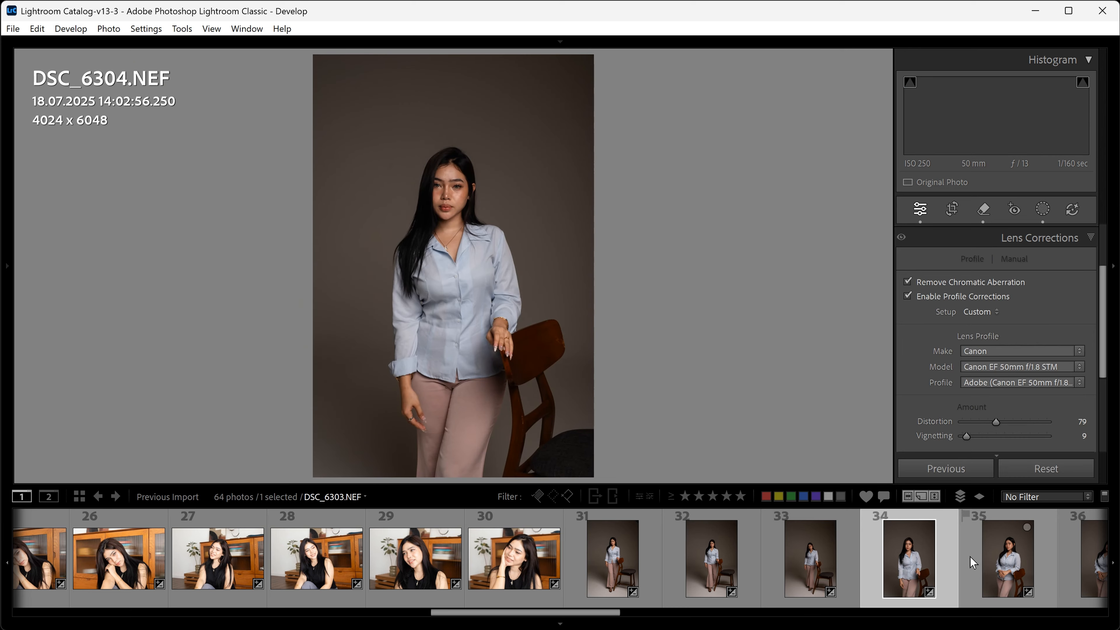
pyautogui.click(969, 557)
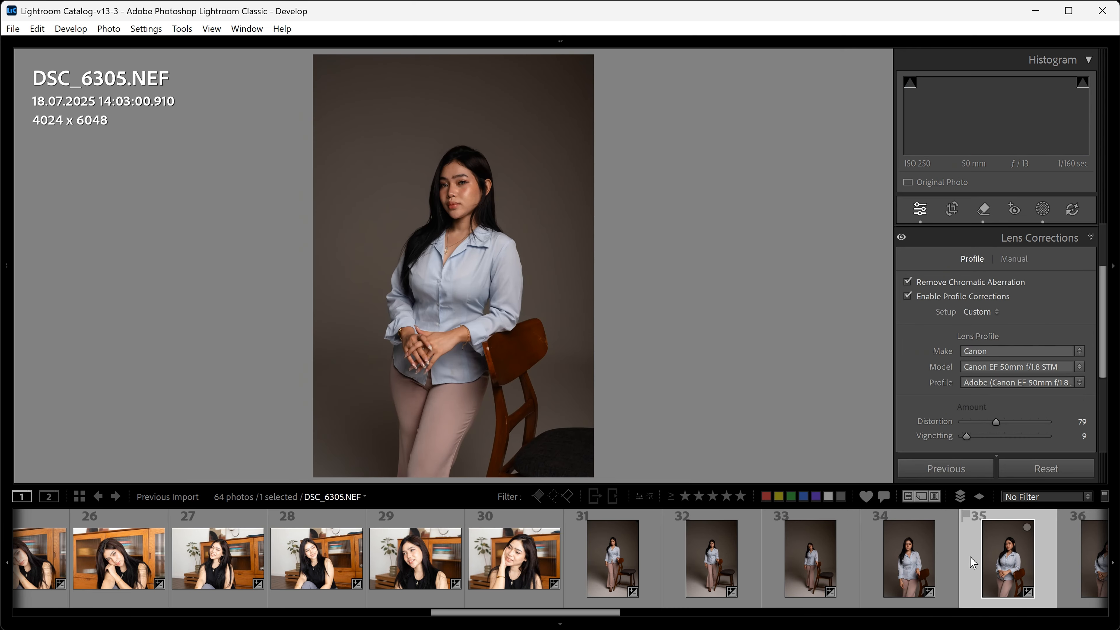
pyautogui.press('\\')
pyautogui.press('\\')
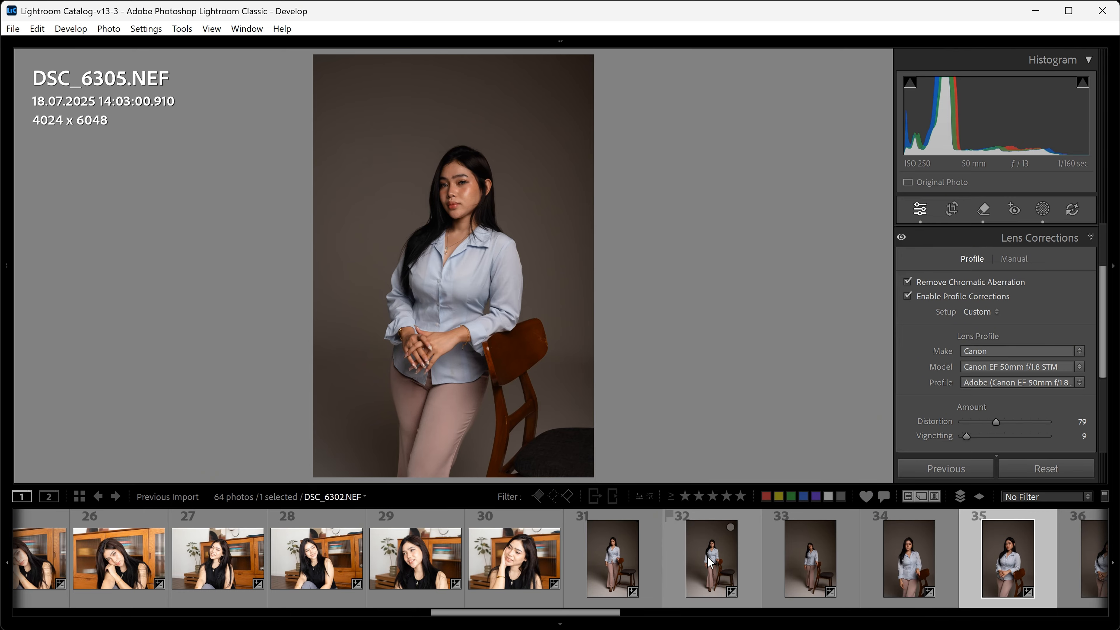
# Paste the copied settings onto the portrait IMG_0380.CR2.
pyautogui.scroll(3, 709, 563)
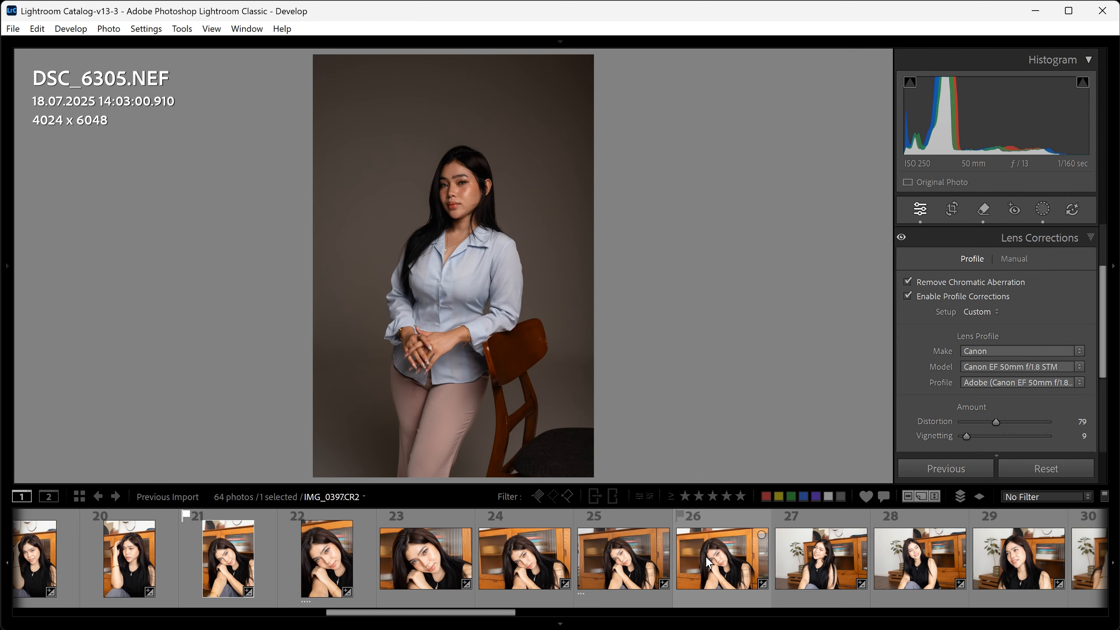
pyautogui.scroll(6, 708, 563)
pyautogui.click(261, 559)
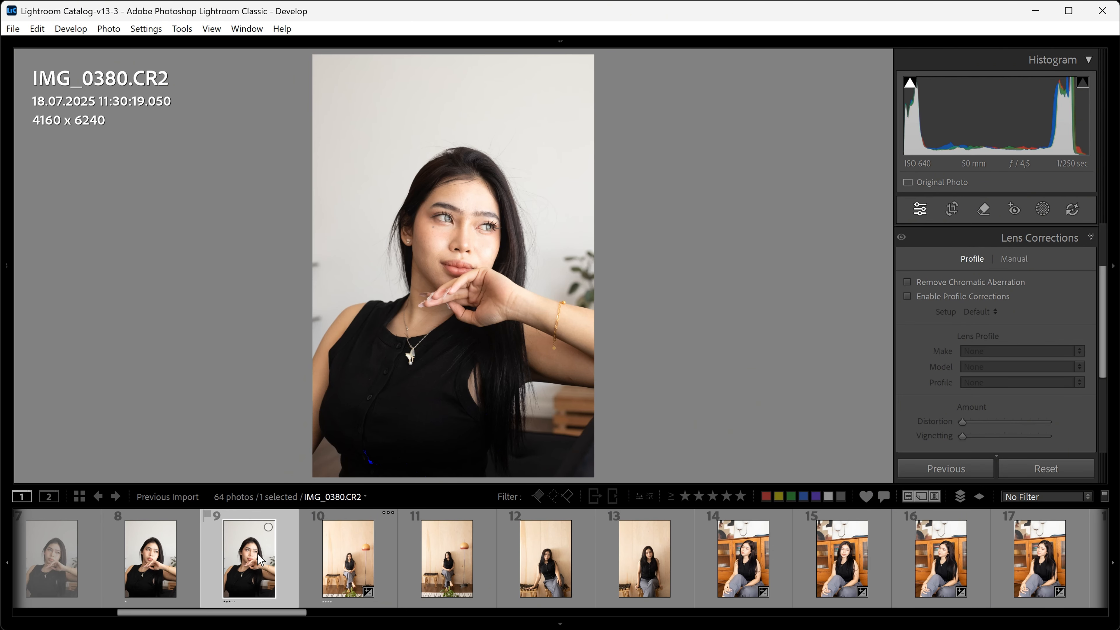
pyautogui.hotkey('ctrl', 'shift', 'v')
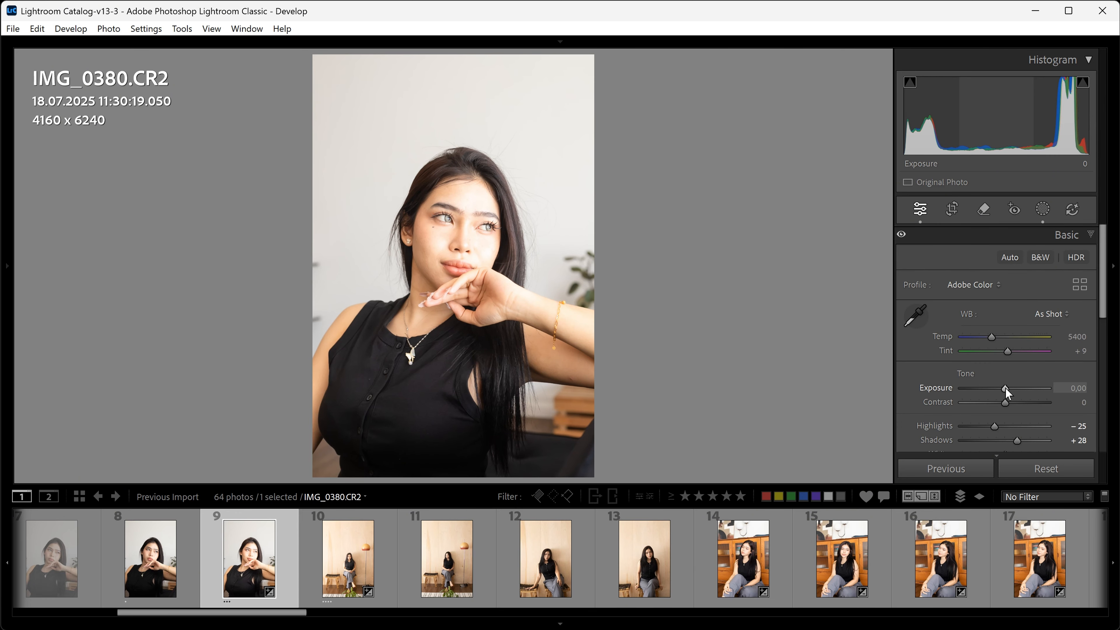
# Set IMG_0380.CR2's Exposure to -1.37 and Shadows to +32, reset Highlights and Blacks, and compare before and after.
pyautogui.moveTo(1005, 388); pyautogui.dragTo(996, 388)
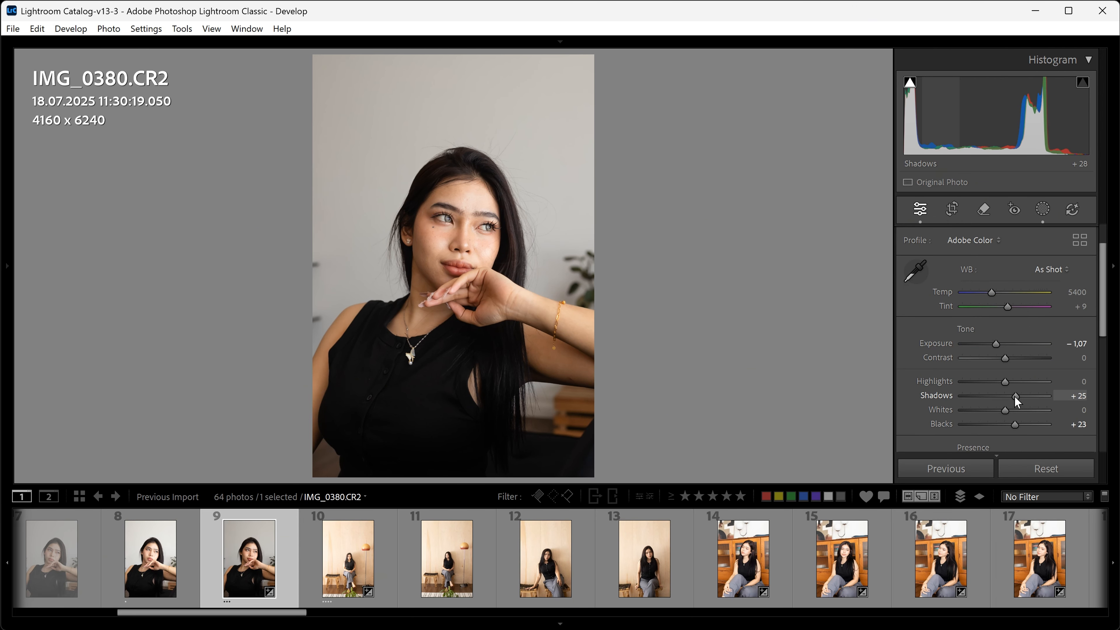
pyautogui.moveTo(1015, 396); pyautogui.dragTo(1024, 397)
pyautogui.doubleClick(1016, 424)
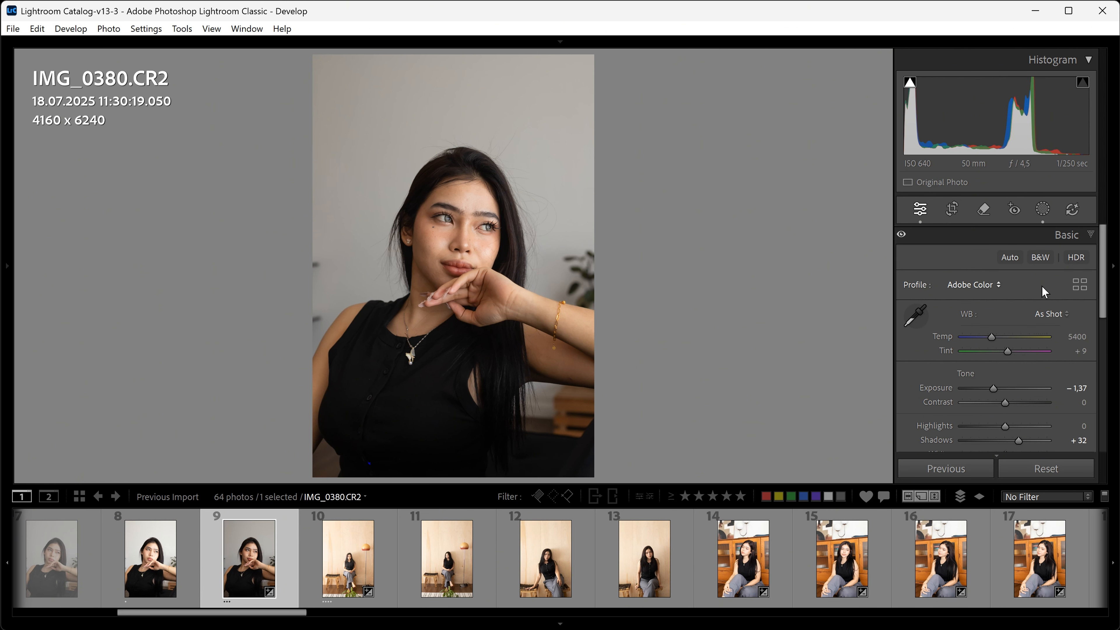
pyautogui.press('\\')
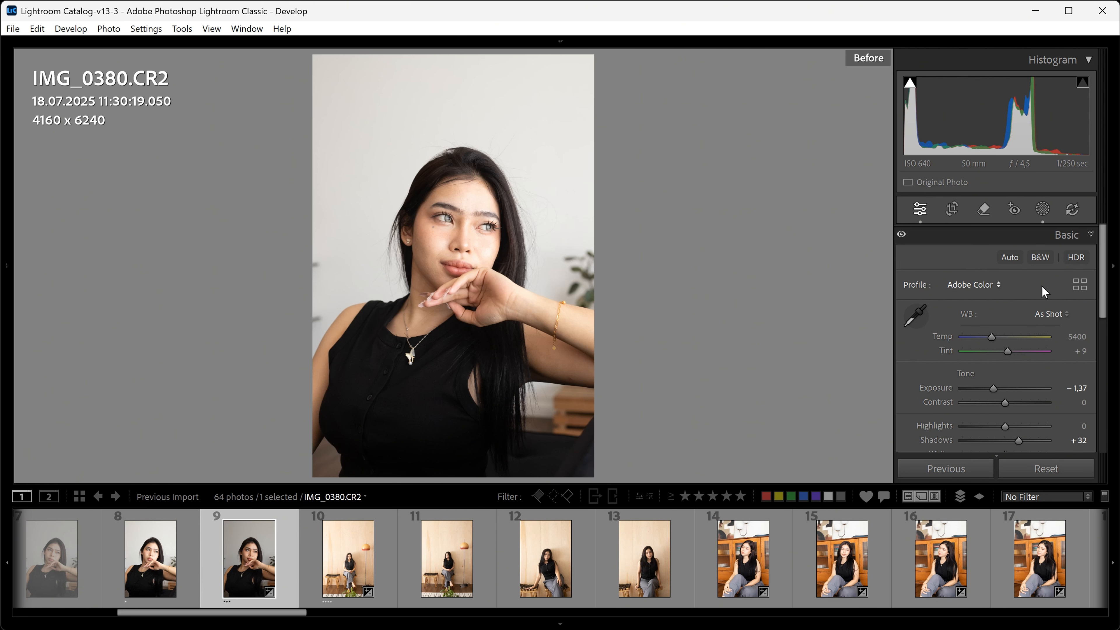
pyautogui.press('\\')
pyautogui.press('\\')
pyautogui.press('\\')
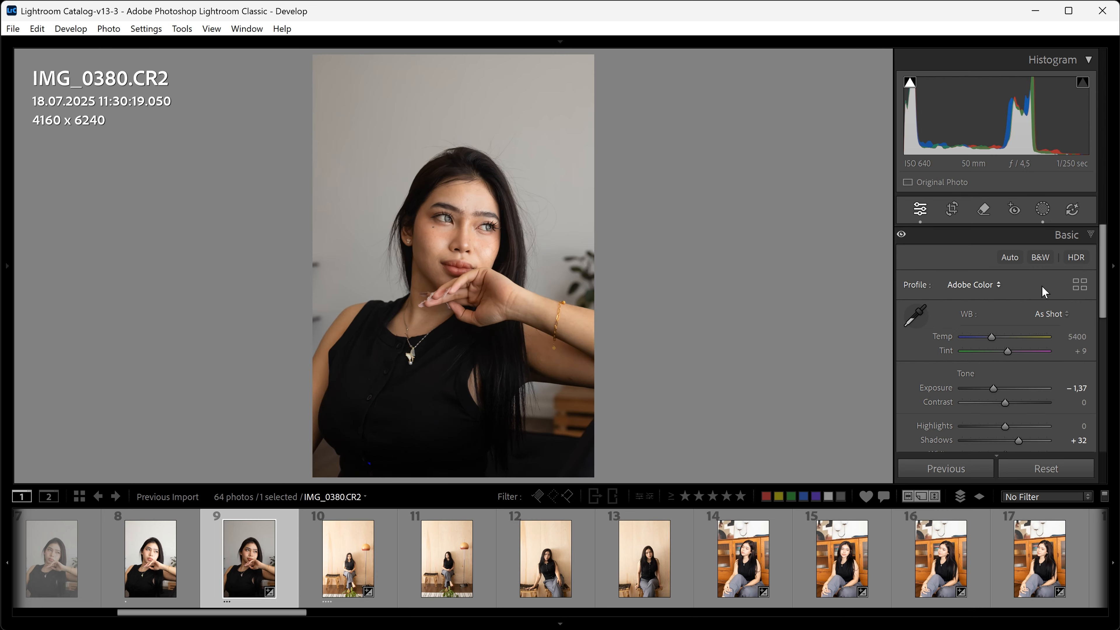
# Set Texture to -13 and Clarity to -4 on Mask 1 of IMG_0380.CR2, and check the face with masks off and on.
pyautogui.click(1044, 210)
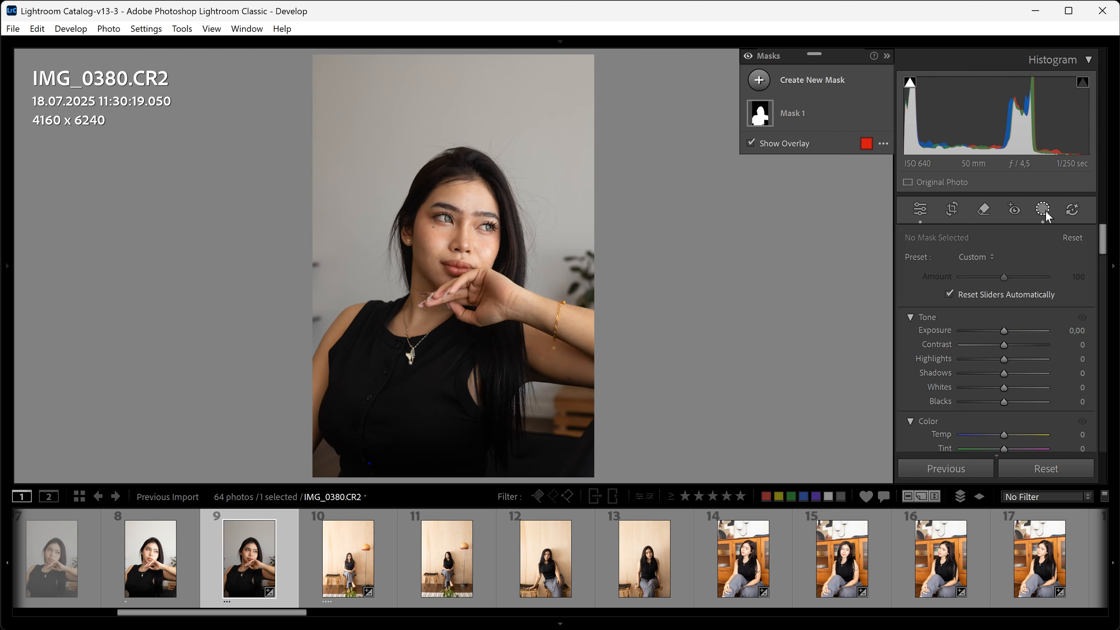
pyautogui.click(767, 118)
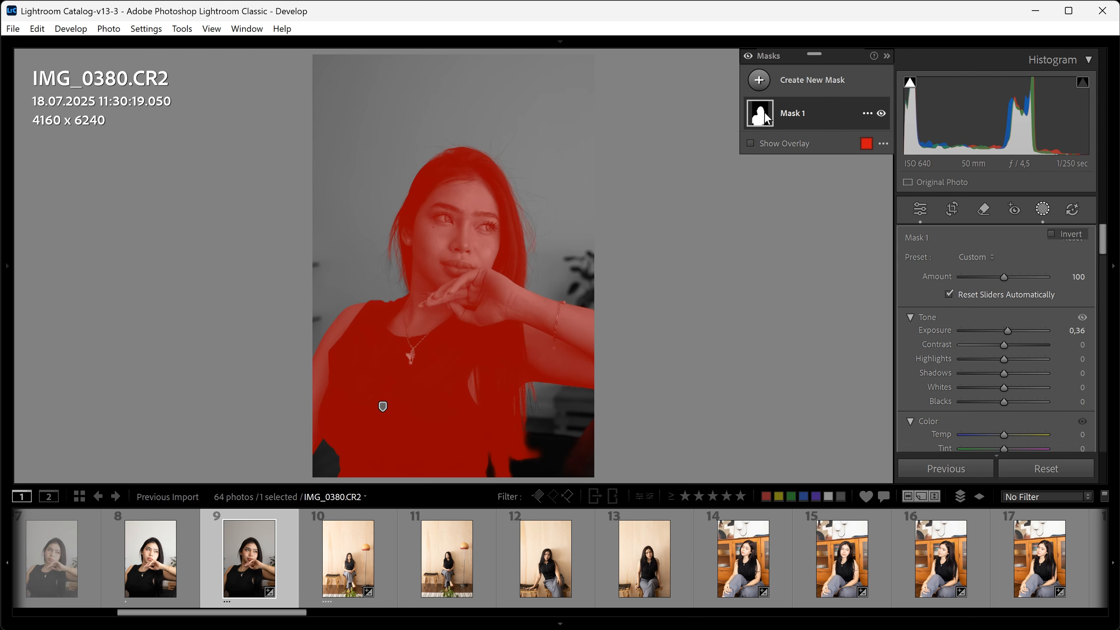
pyautogui.scroll(-10, 1006, 375)
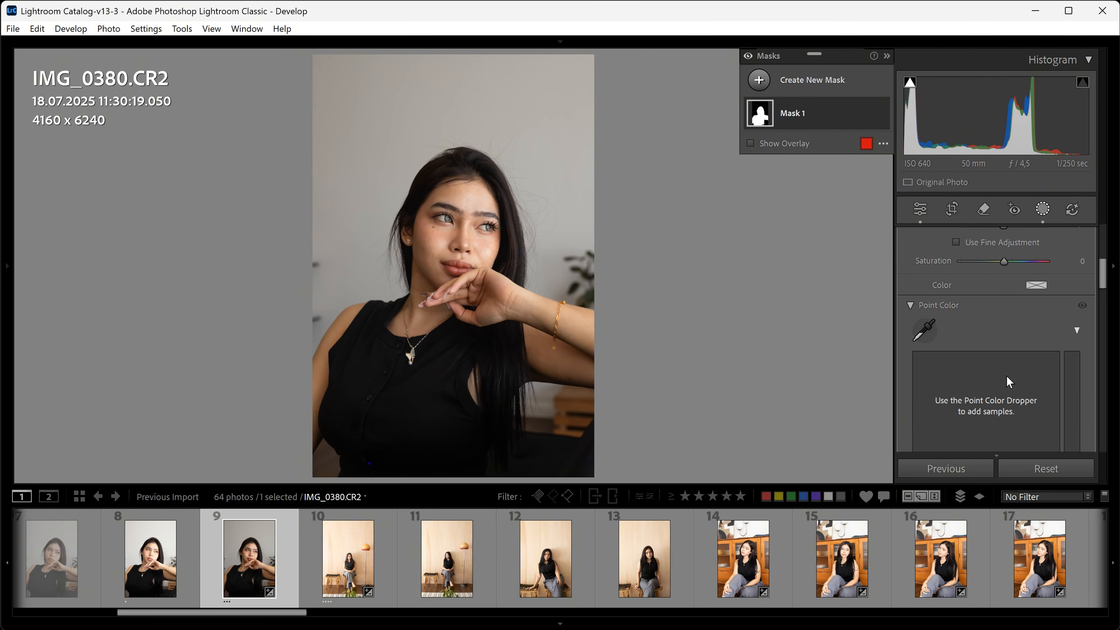
pyautogui.scroll(-8, 1007, 375)
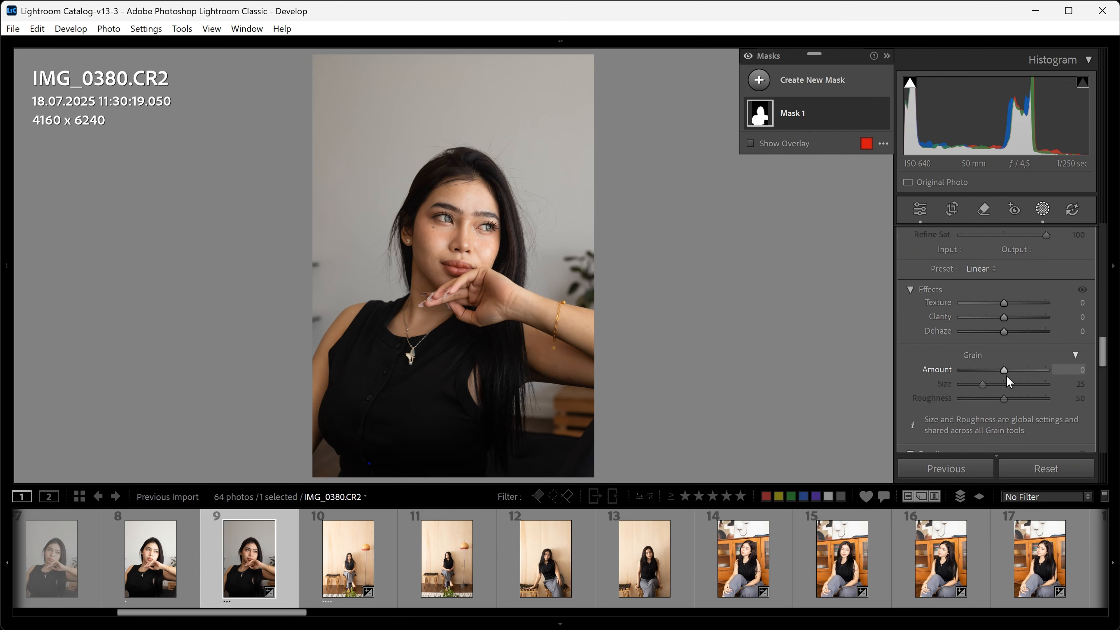
pyautogui.click(477, 234)
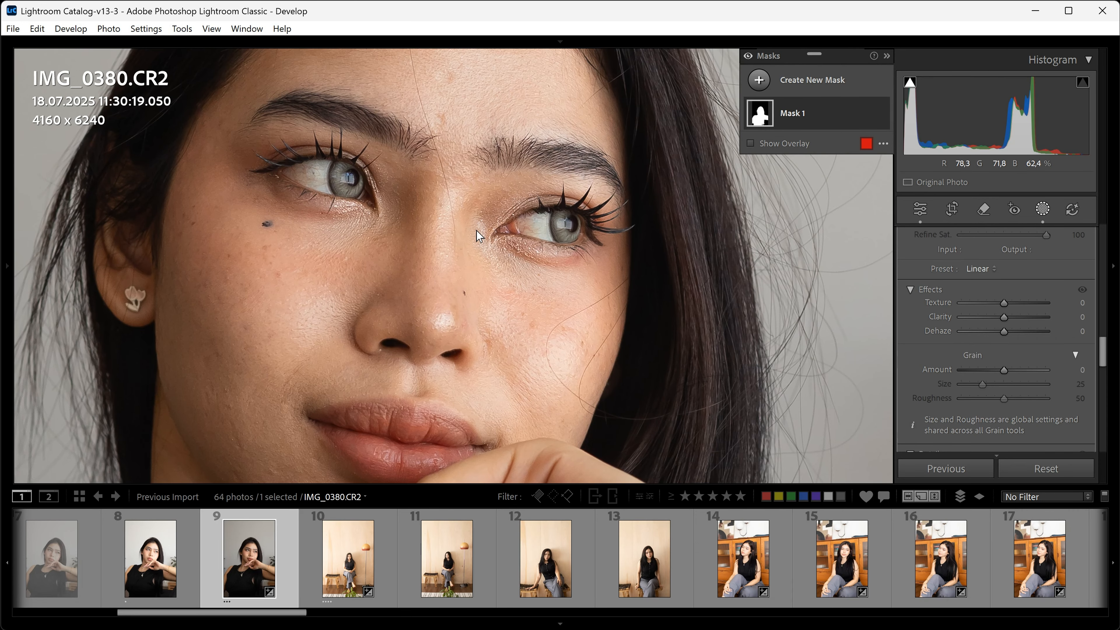
pyautogui.moveTo(1005, 319)
pyautogui.mouseDown()
pyautogui.moveTo(993, 318)
pyautogui.moveTo(1020, 319)
pyautogui.moveTo(1003, 319)
pyautogui.moveTo(1002, 304)
pyautogui.moveTo(1018, 303)
pyautogui.moveTo(1000, 305)
pyautogui.mouseUp()
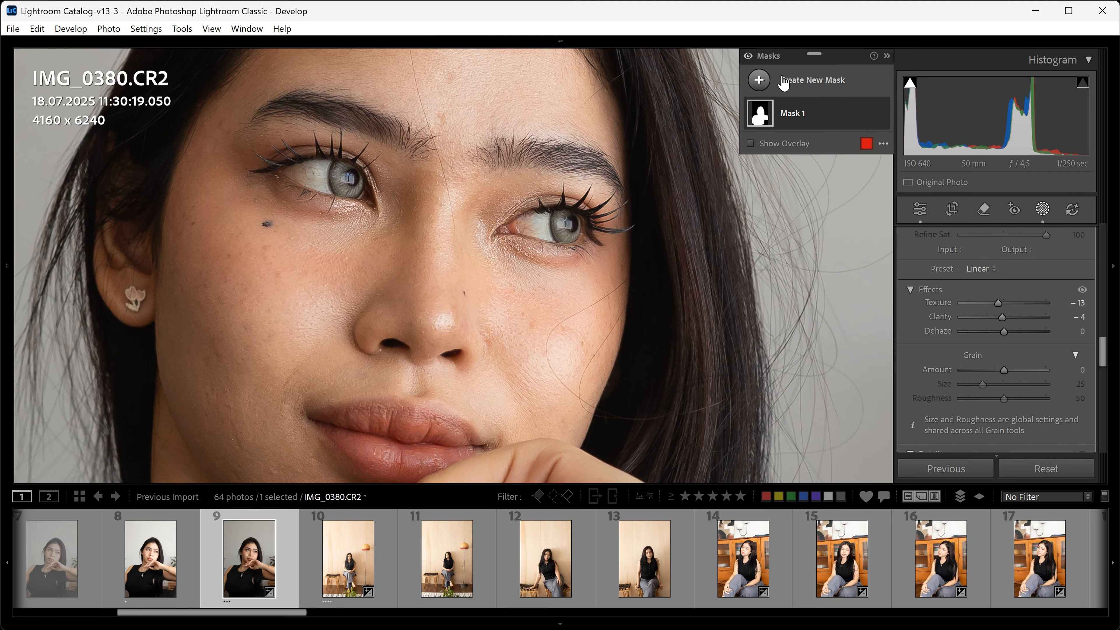
pyautogui.click(748, 56)
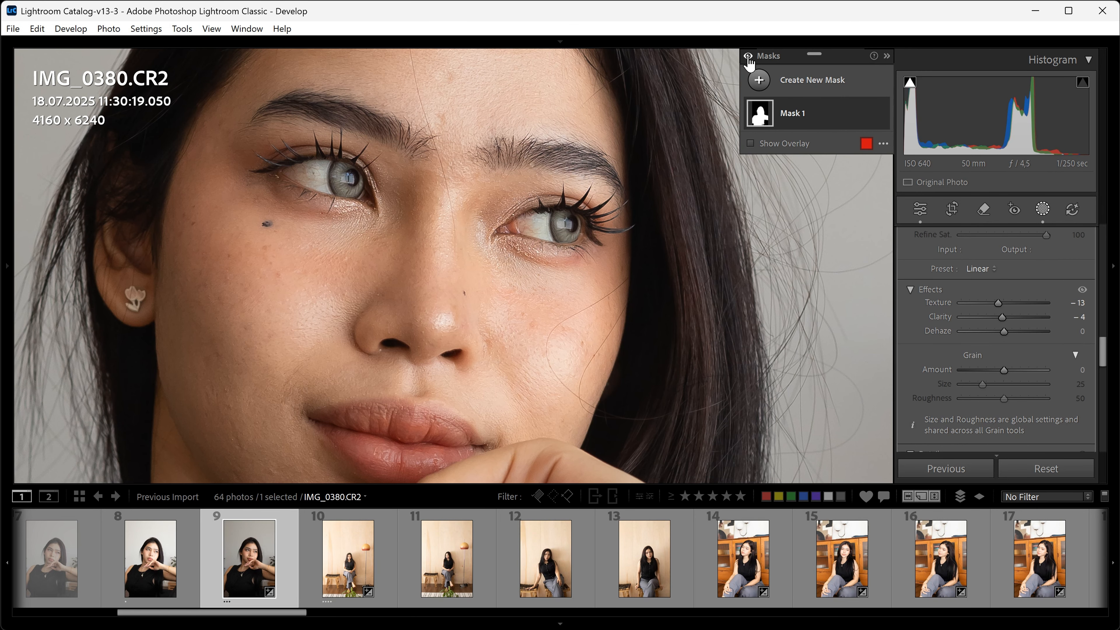
pyautogui.click(748, 56)
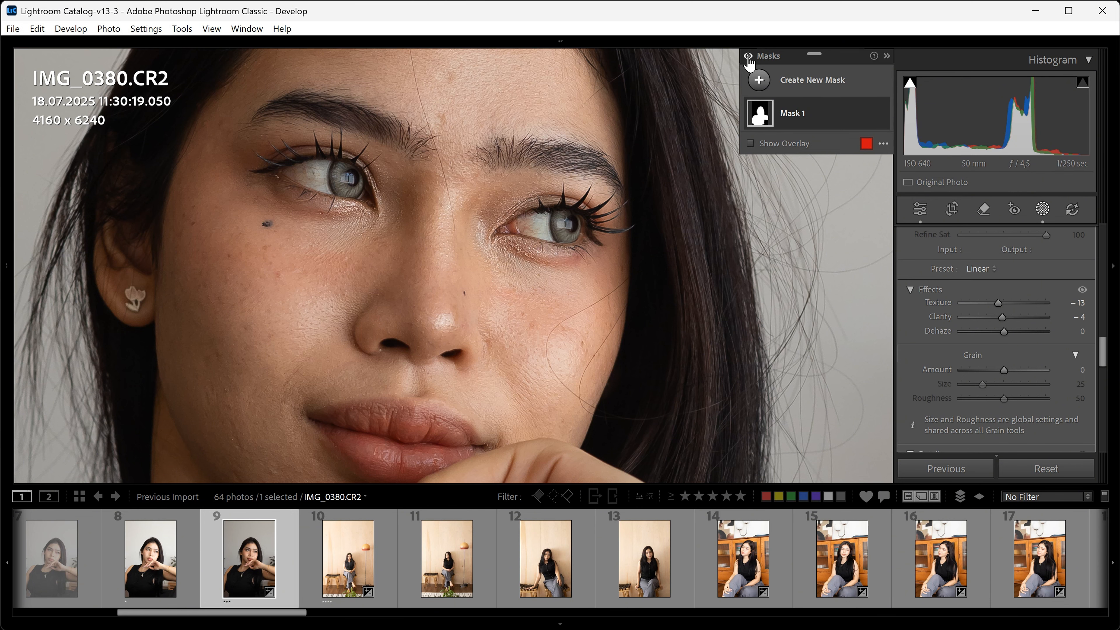
# Compare IMG_0380.CR2 before and after the edits, first close up on the face and then as the whole photo.
pyautogui.click(920, 210)
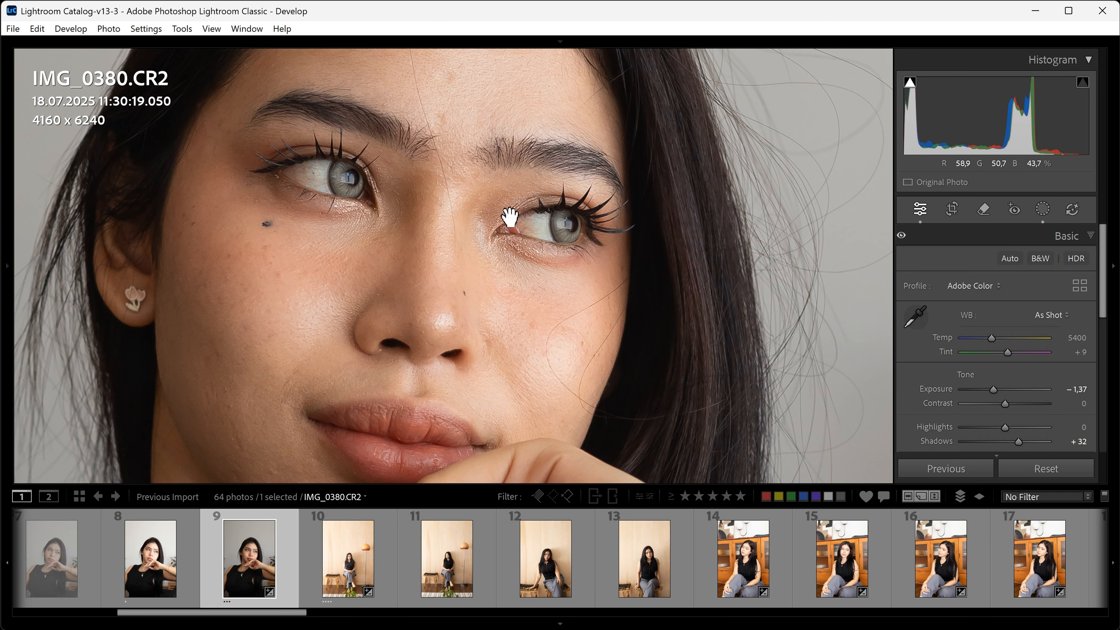
pyautogui.press('\\')
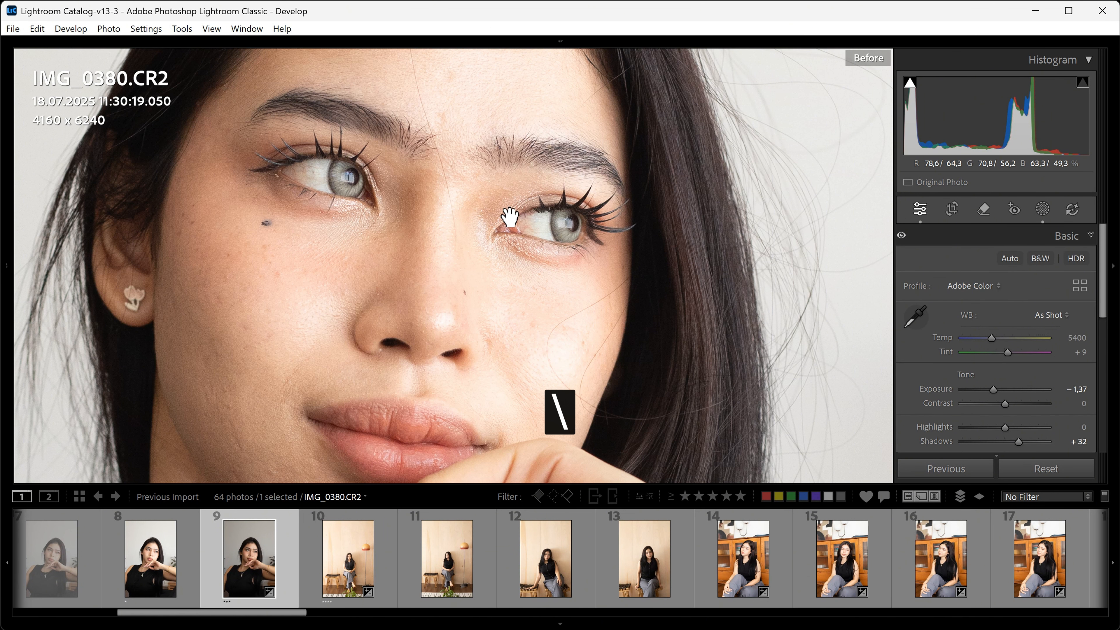
pyautogui.press('\\')
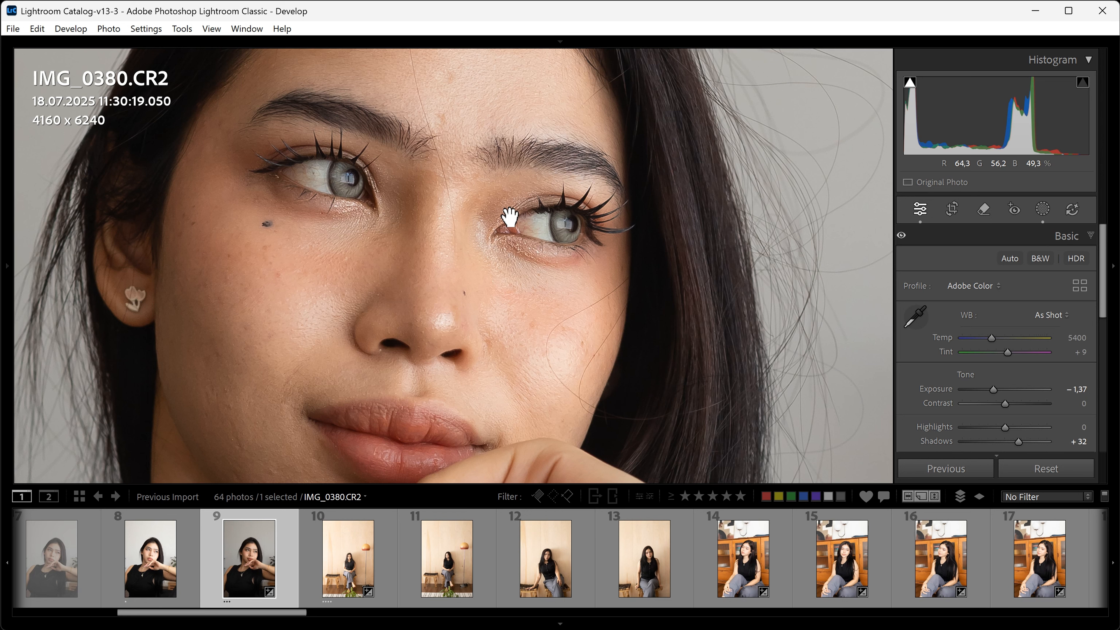
pyautogui.click(511, 217)
pyautogui.press('\\')
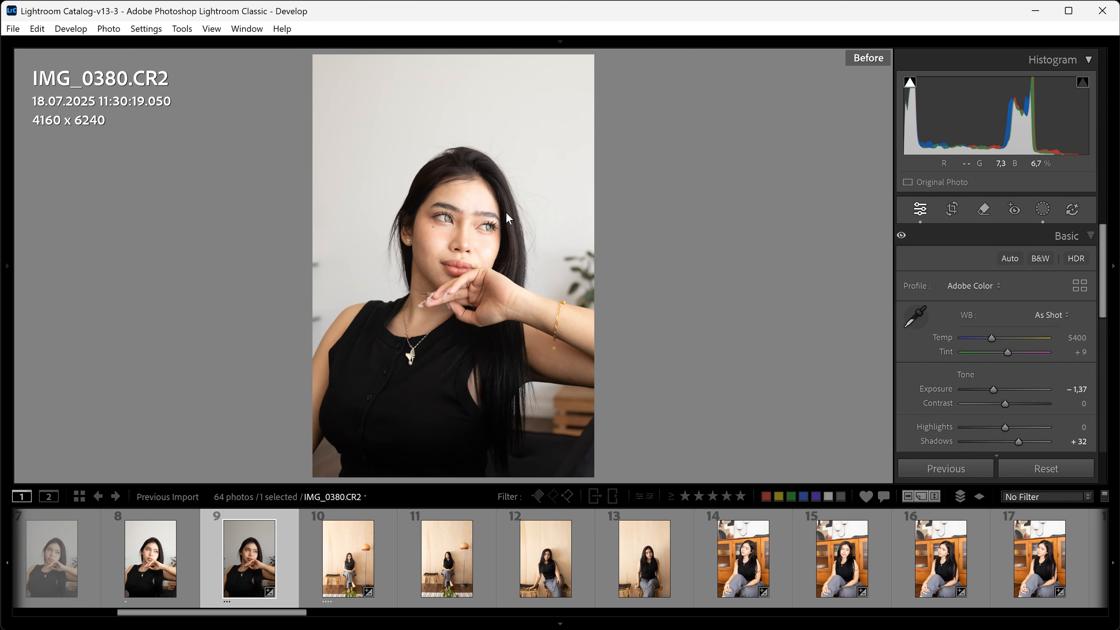
pyautogui.press('\\')
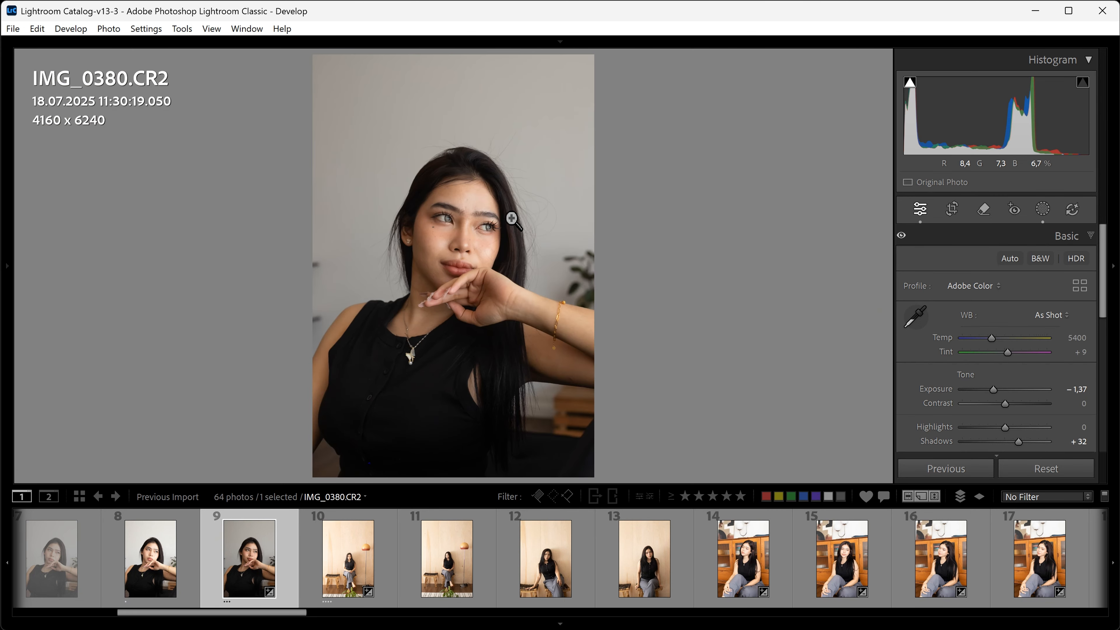
# Raise the Exposure of Mask 1 on IMG_0380.CR2 to 0.73.
pyautogui.click(1043, 209)
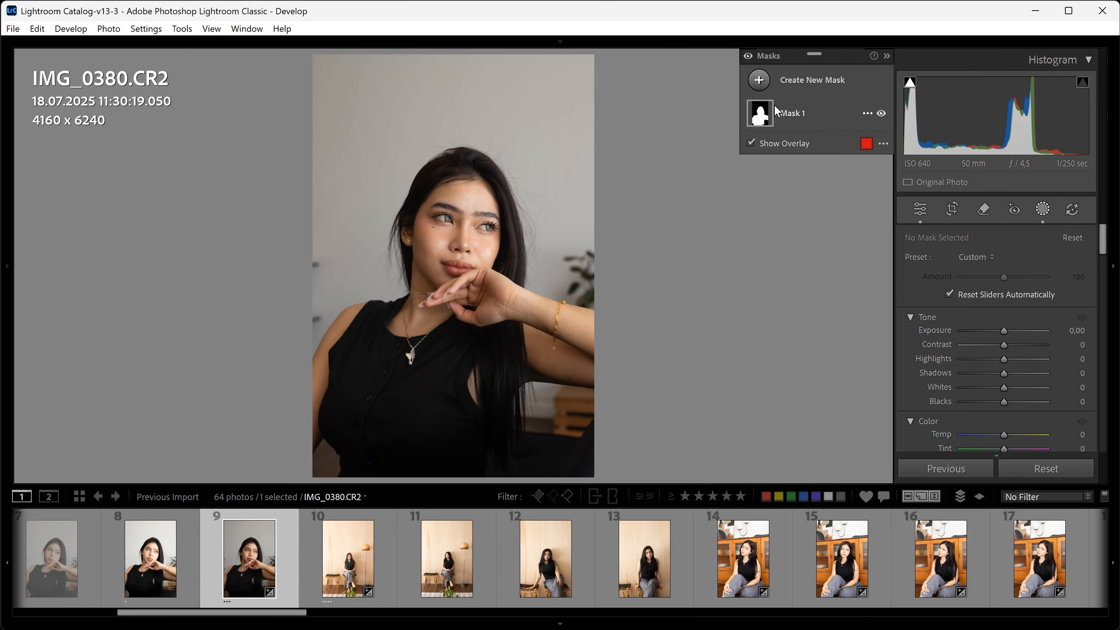
pyautogui.moveTo(1009, 350); pyautogui.dragTo(1013, 350)
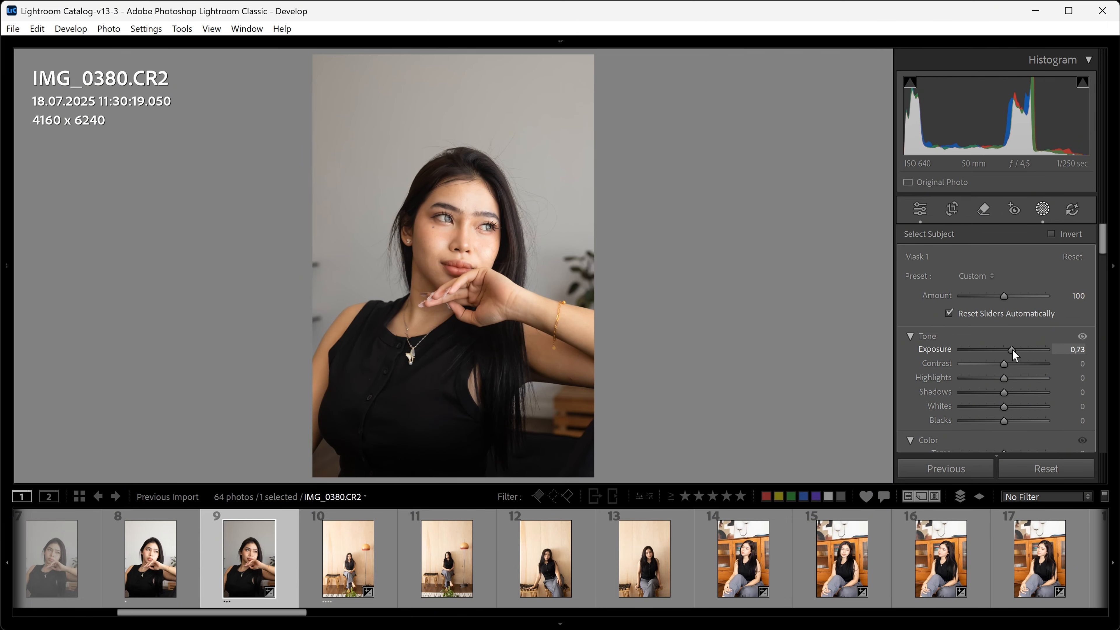
# Set IMG_0380.CR2's overall Exposure to -1.62, Contrast to +22 and Temp to 5034.
pyautogui.click(925, 210)
pyautogui.moveTo(994, 388); pyautogui.dragTo(1015, 403)
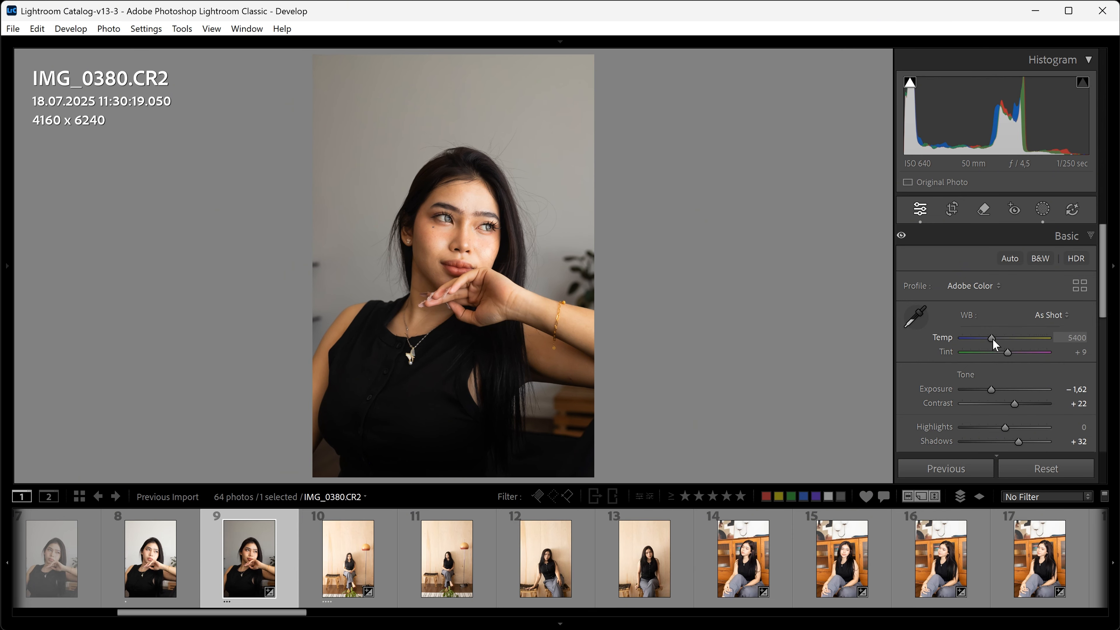
pyautogui.moveTo(993, 339); pyautogui.dragTo(990, 340)
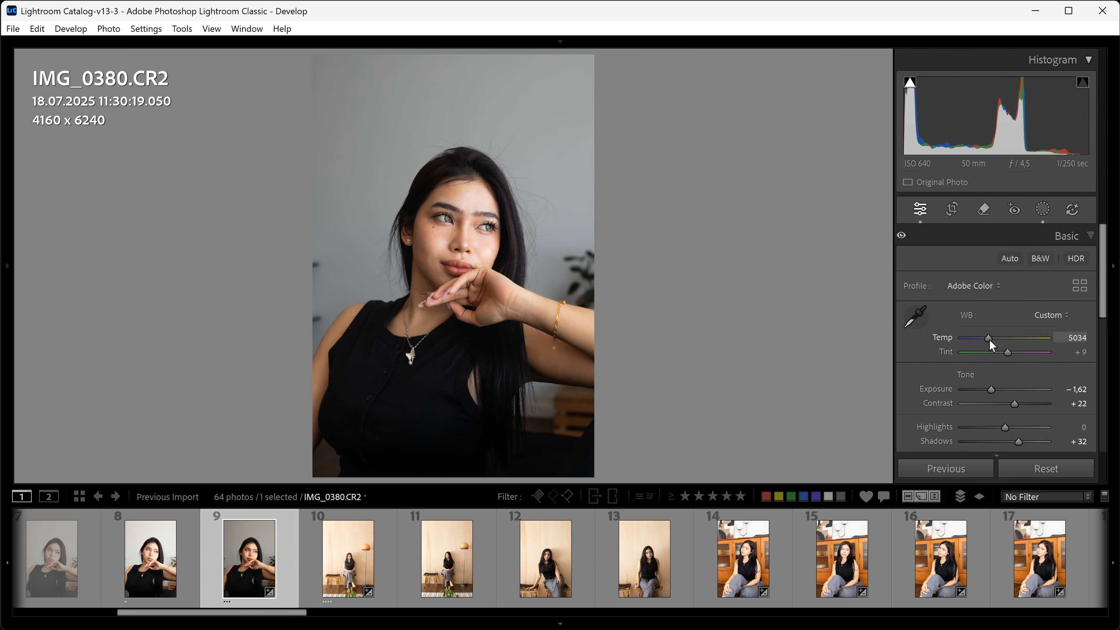
# Compare IMG_0380.CR2 before and after the exposure and white balance edits.
pyautogui.press('\\')
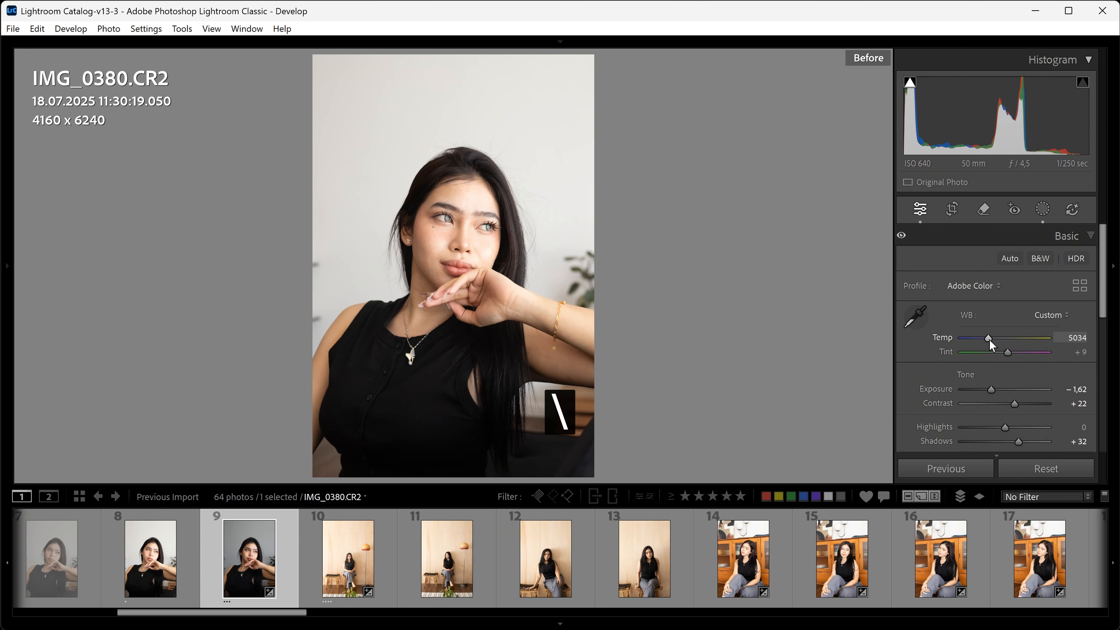
pyautogui.press('\\')
pyautogui.press('\\')
pyautogui.press('\\')
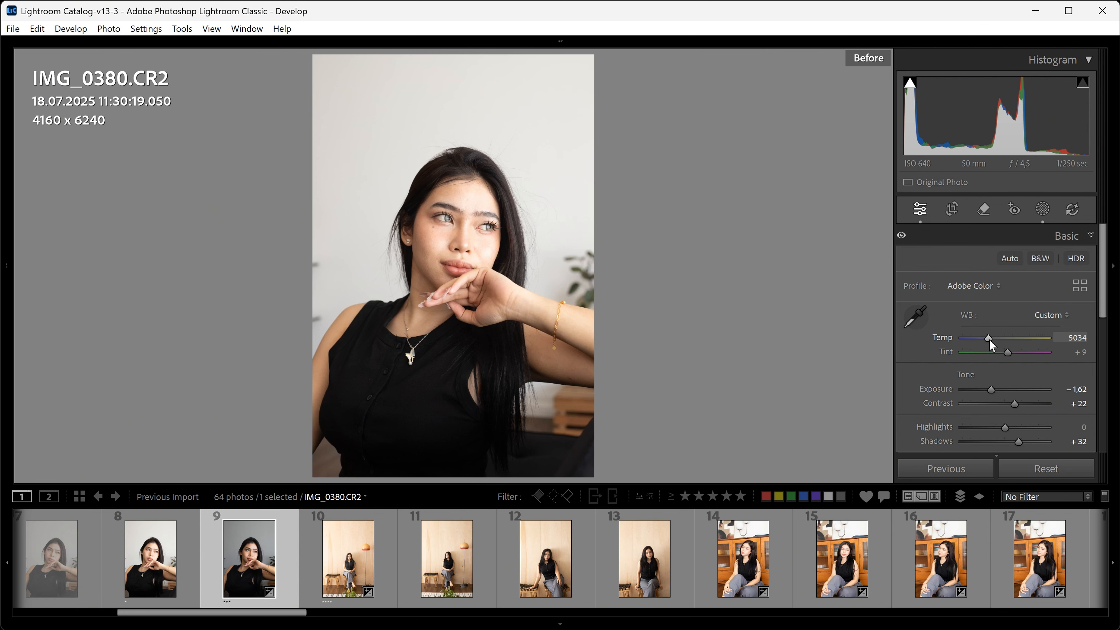
pyautogui.press('\\')
pyautogui.press('\\')
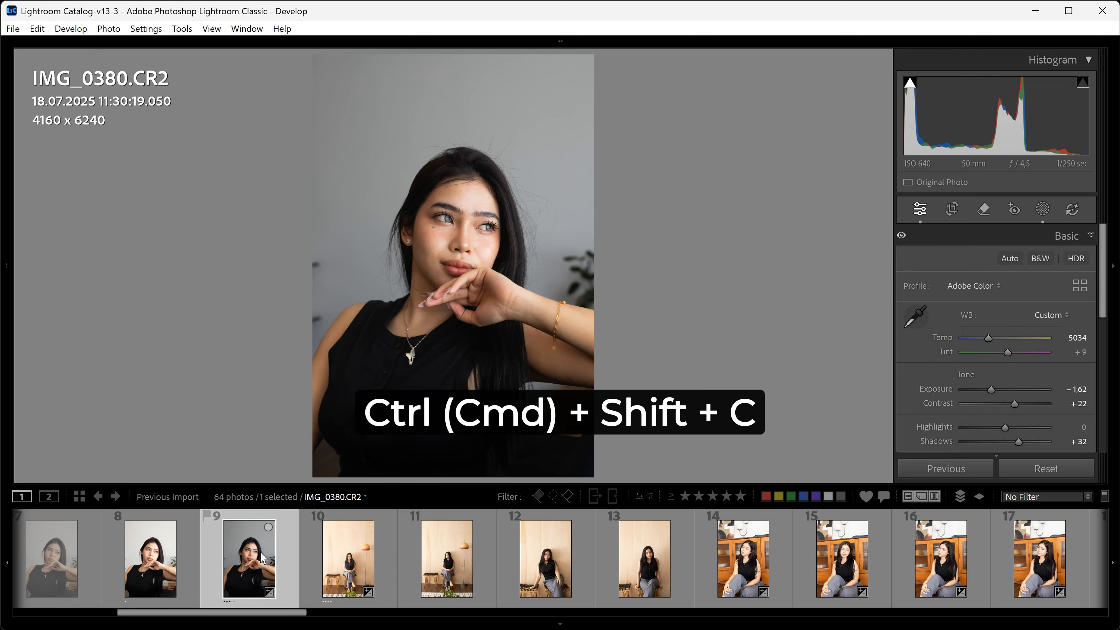
# Copy IMG_0380.CR2's develop settings with White Balance and Exposure added to the default selection, including Mask 1.
pyautogui.hotkey('ctrl', 'shift', 'c')
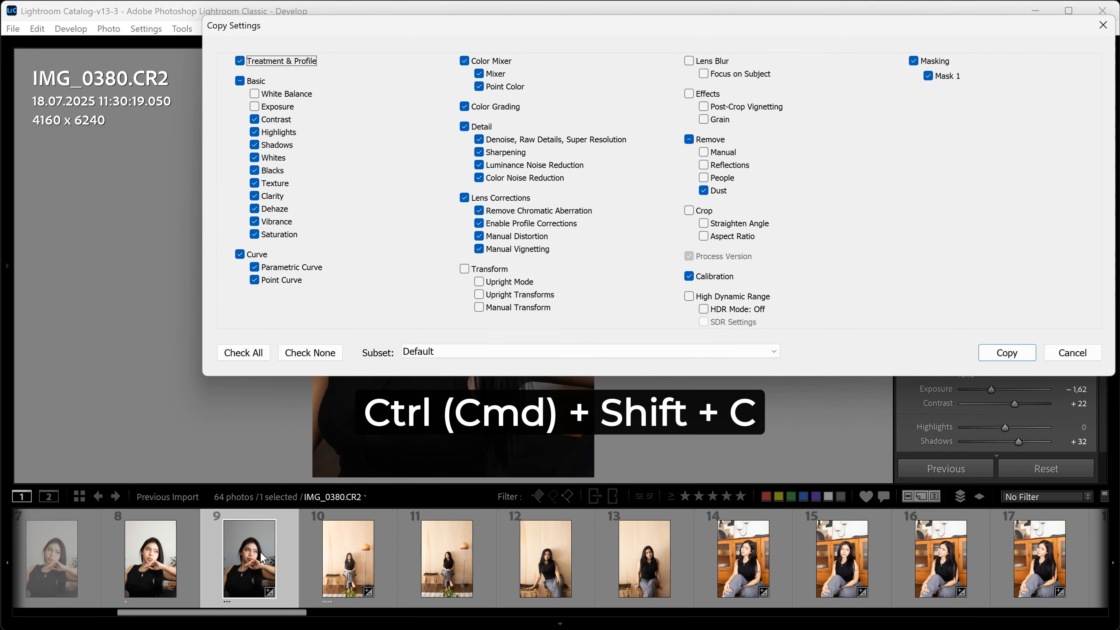
pyautogui.click(278, 106)
pyautogui.click(286, 93)
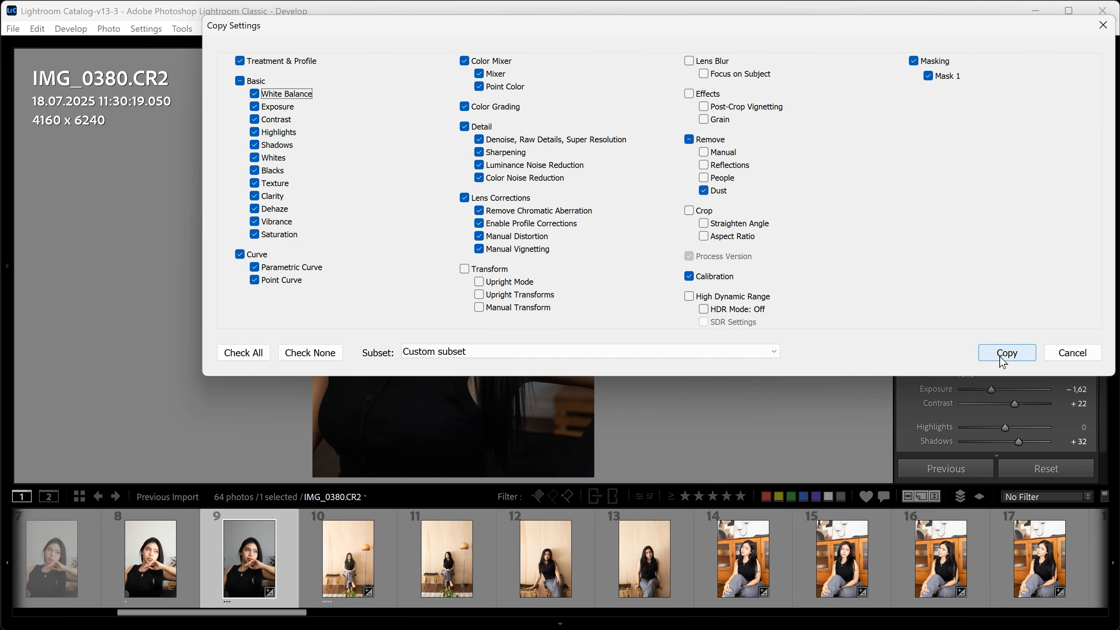
pyautogui.click(1007, 353)
# Paste the copied develop settings onto IMG_0371.CR2, the first photo in the series.
pyautogui.scroll(3, 65, 556)
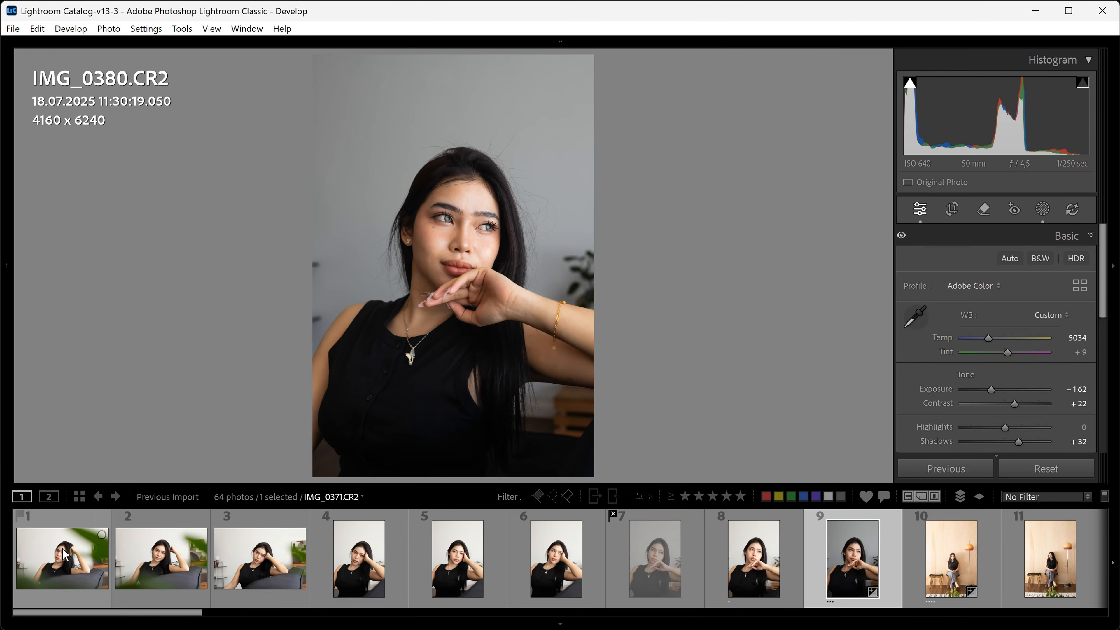
pyautogui.click(66, 555)
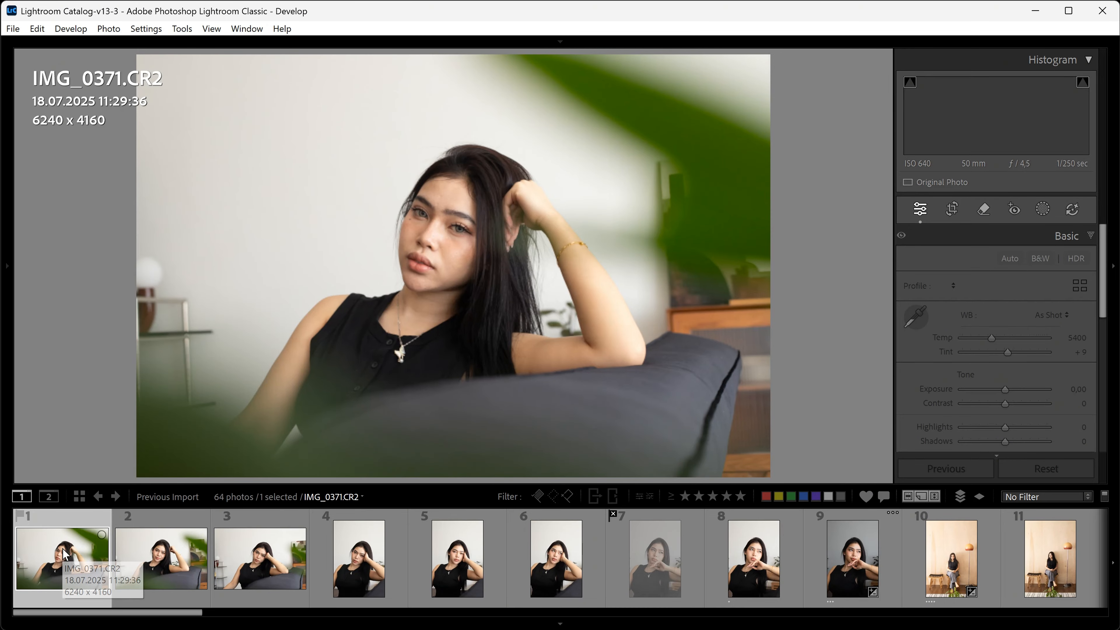
pyautogui.hotkey('ctrl', 'shift', 'v')
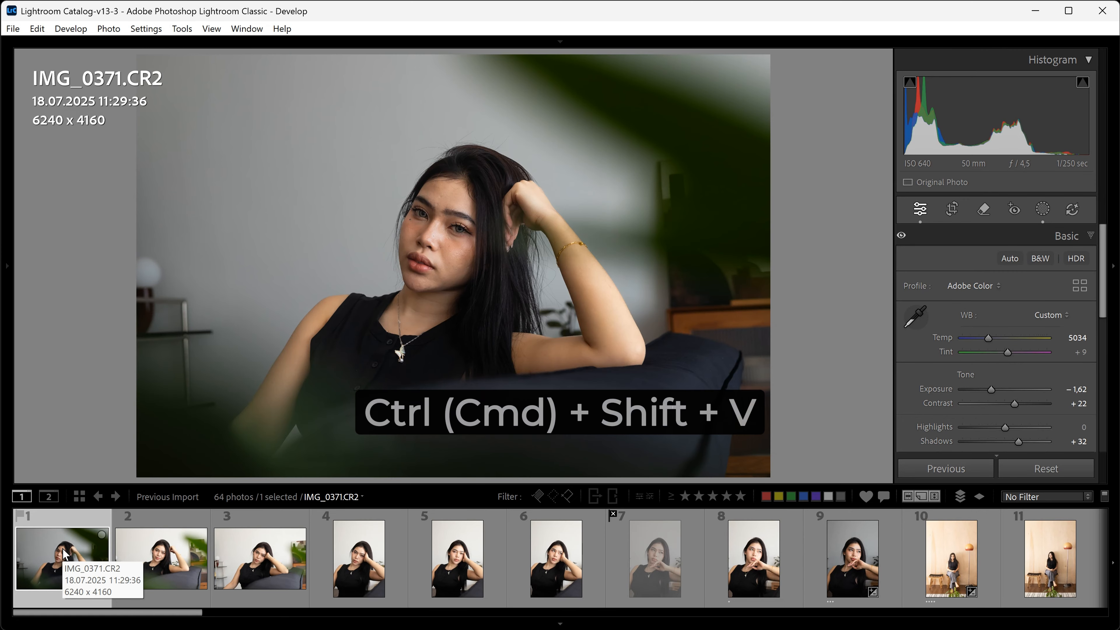
# Sync IMG_0371.CR2's settings to the following photos up to IMG_0379.CR2.
pyautogui.keyDown('shift'); pyautogui.click(754, 556); pyautogui.keyUp('shift')
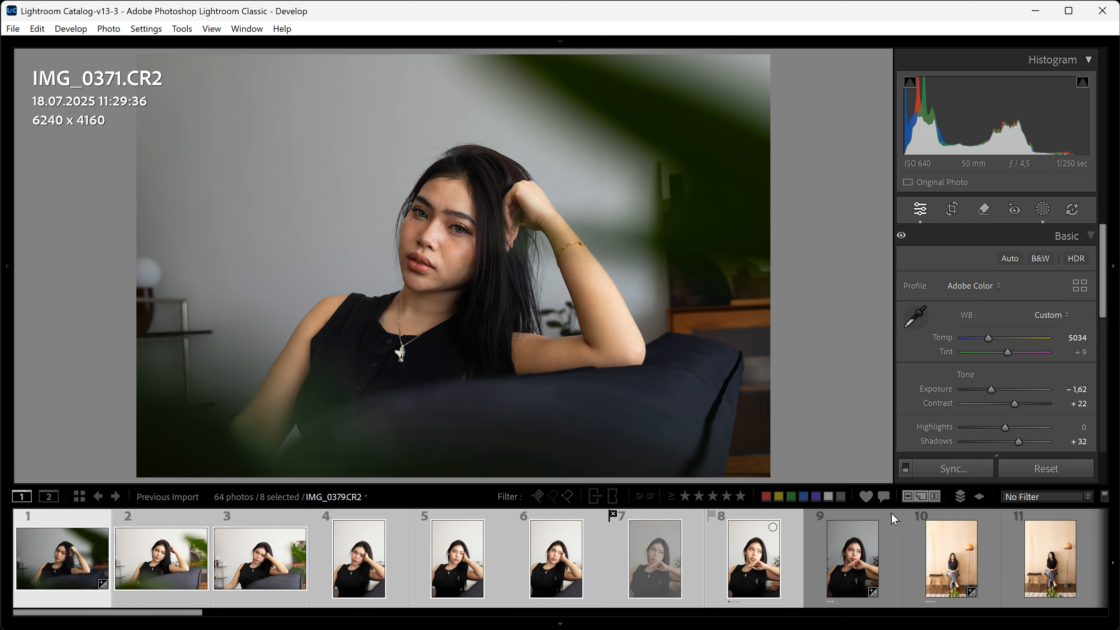
pyautogui.click(952, 469)
pyautogui.click(1023, 356)
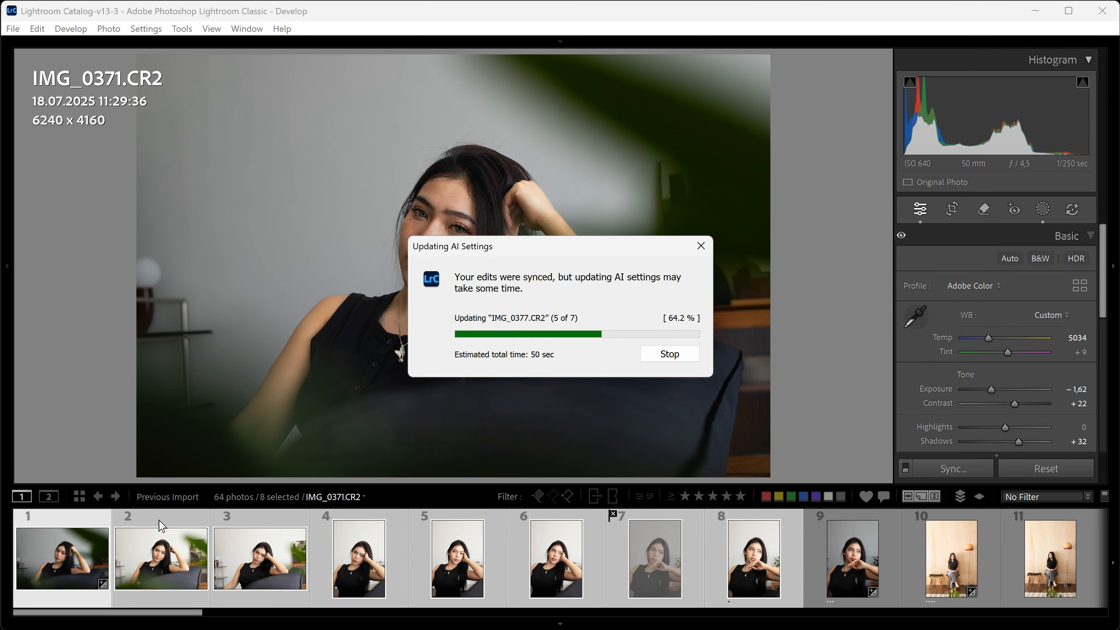
# Rate IMG_0372.CR2 three stars and check IMG_0374.CR2 and the other synced portraits.
pyautogui.click(163, 553)
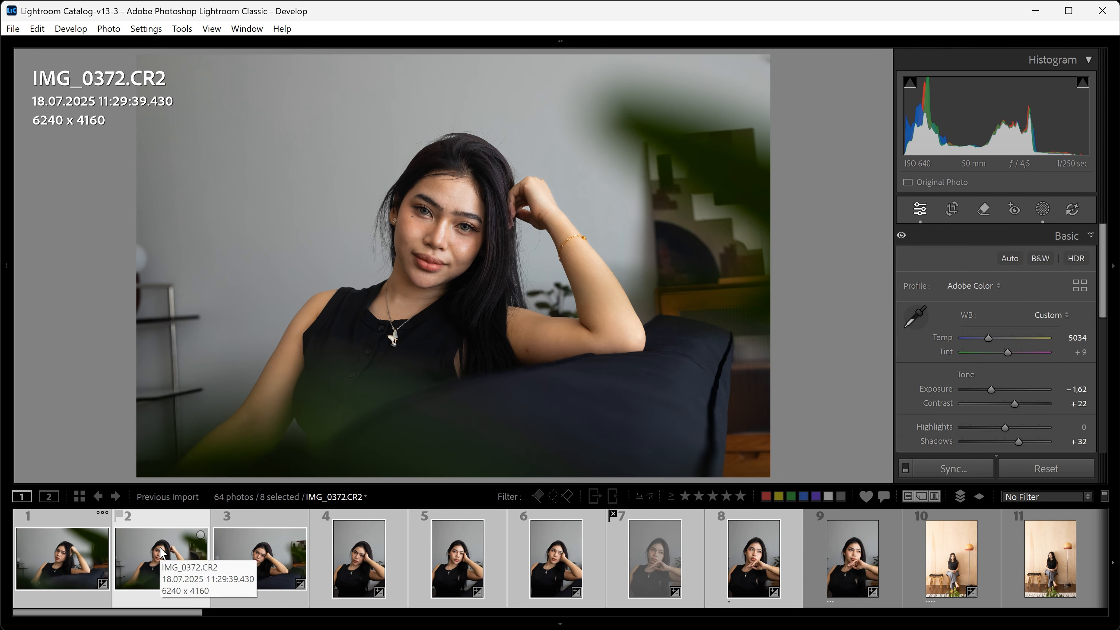
pyautogui.press('3')
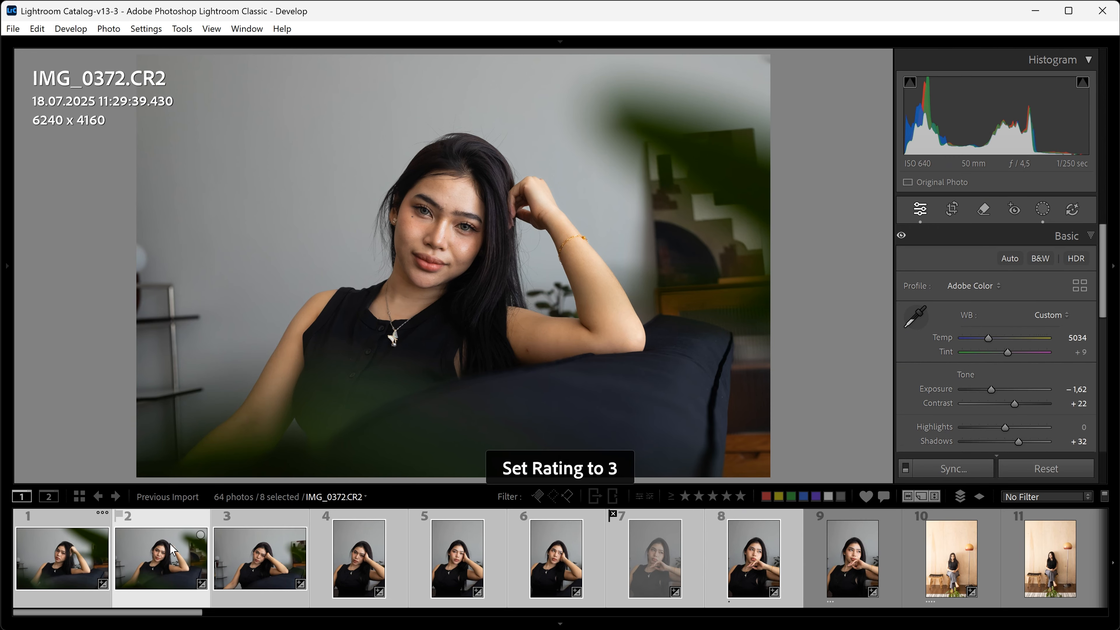
pyautogui.click(252, 551)
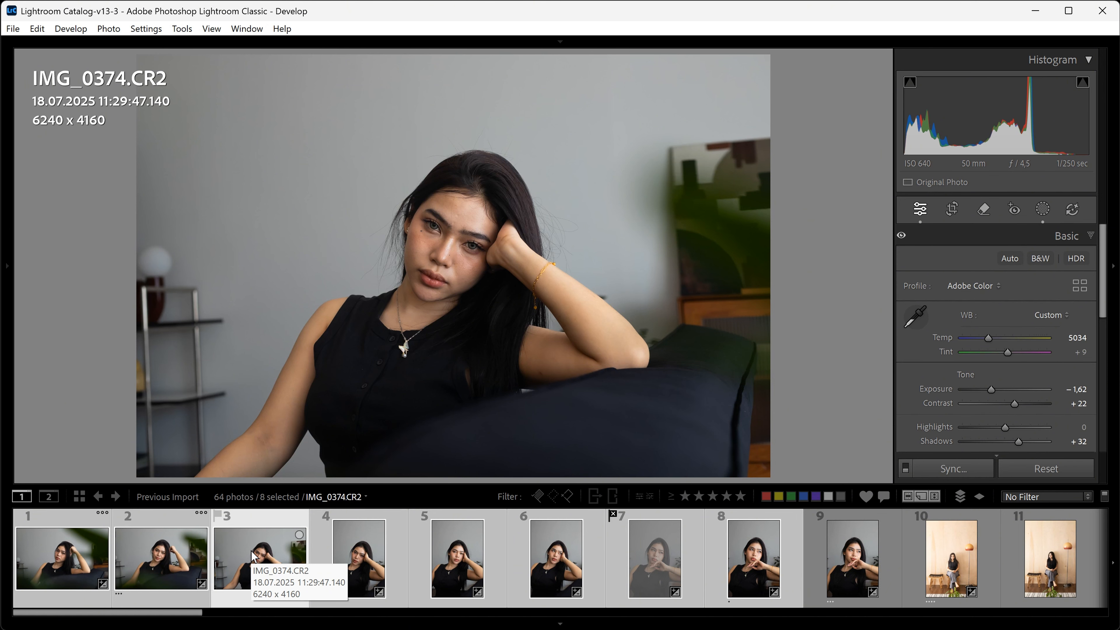
pyautogui.click(750, 557)
# Save the current edit of IMG_0381.CR2 as a snapshot named One.
pyautogui.scroll(-4, 746, 557)
pyautogui.click(347, 544)
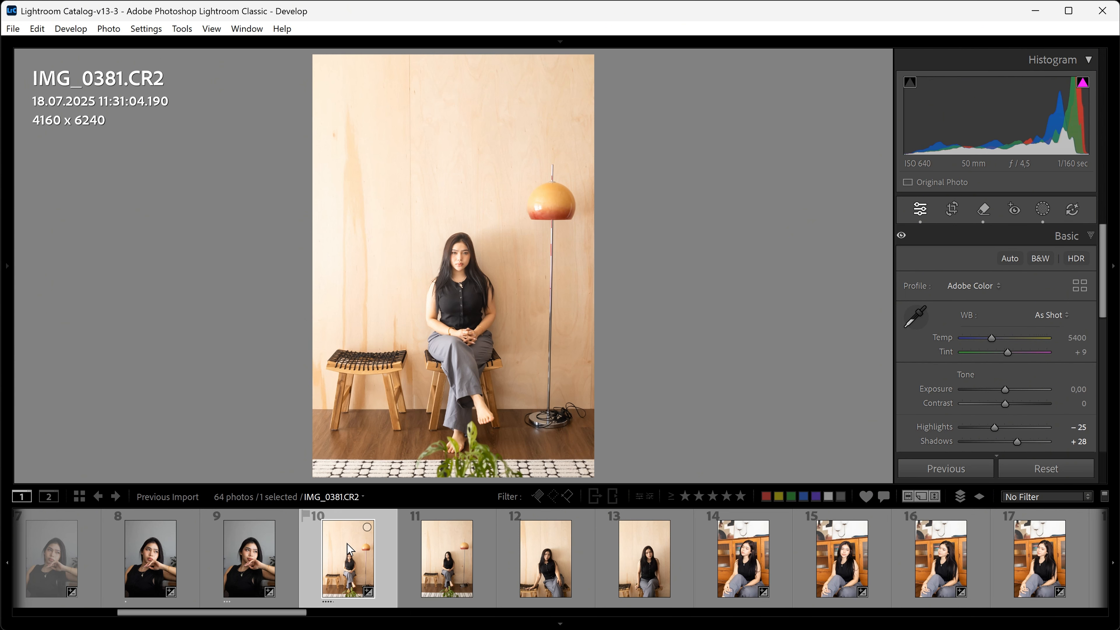
pyautogui.moveTo(12, 274)
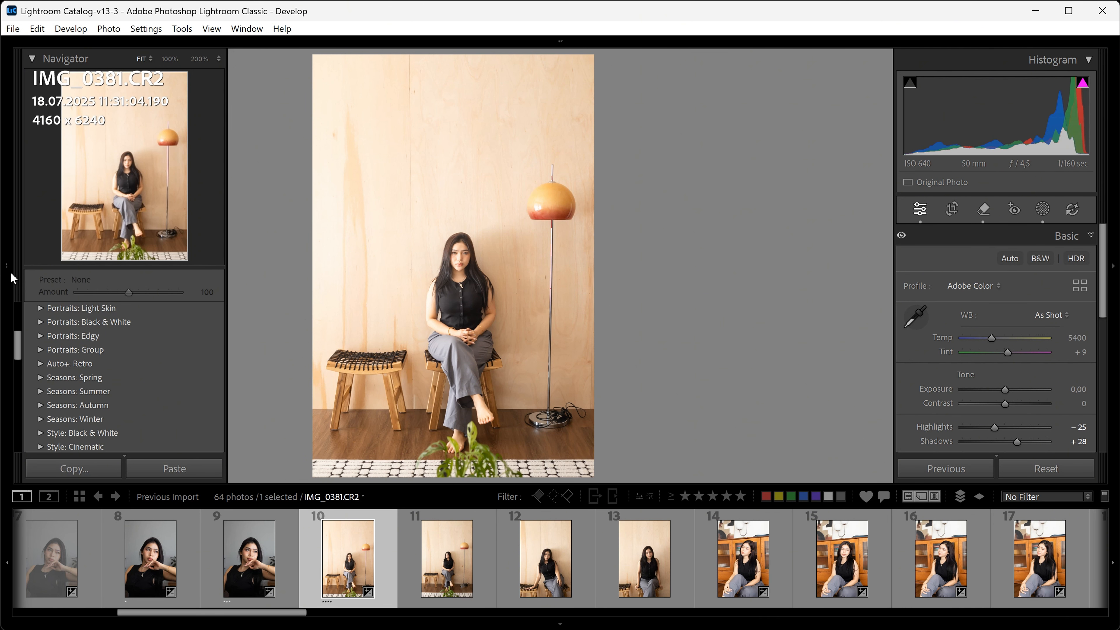
pyautogui.scroll(-15, 137, 362)
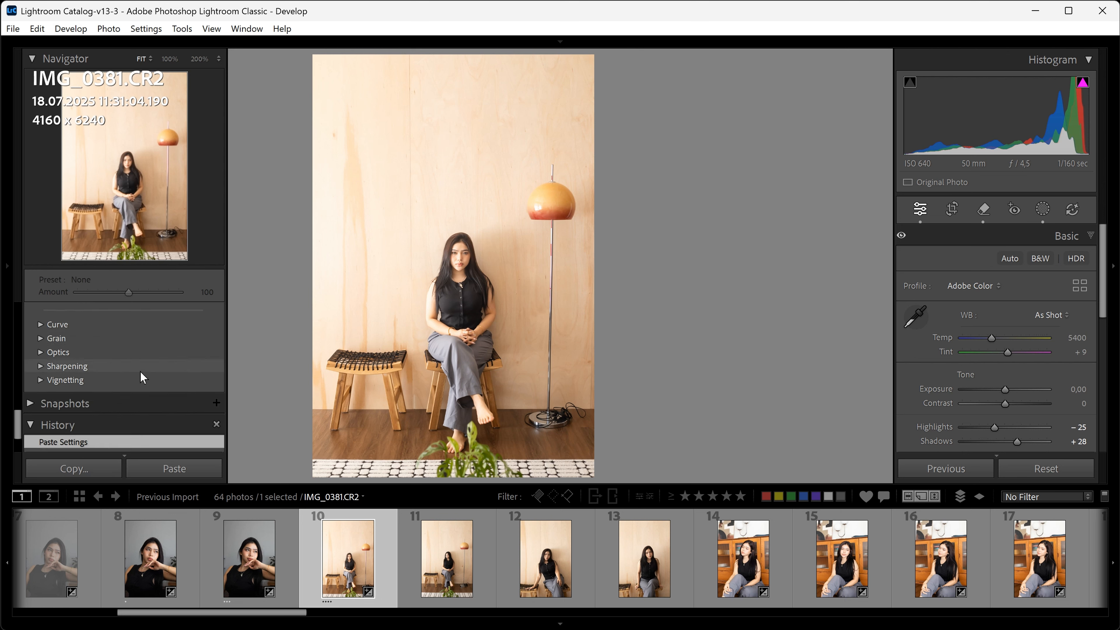
pyautogui.scroll(-3, 142, 377)
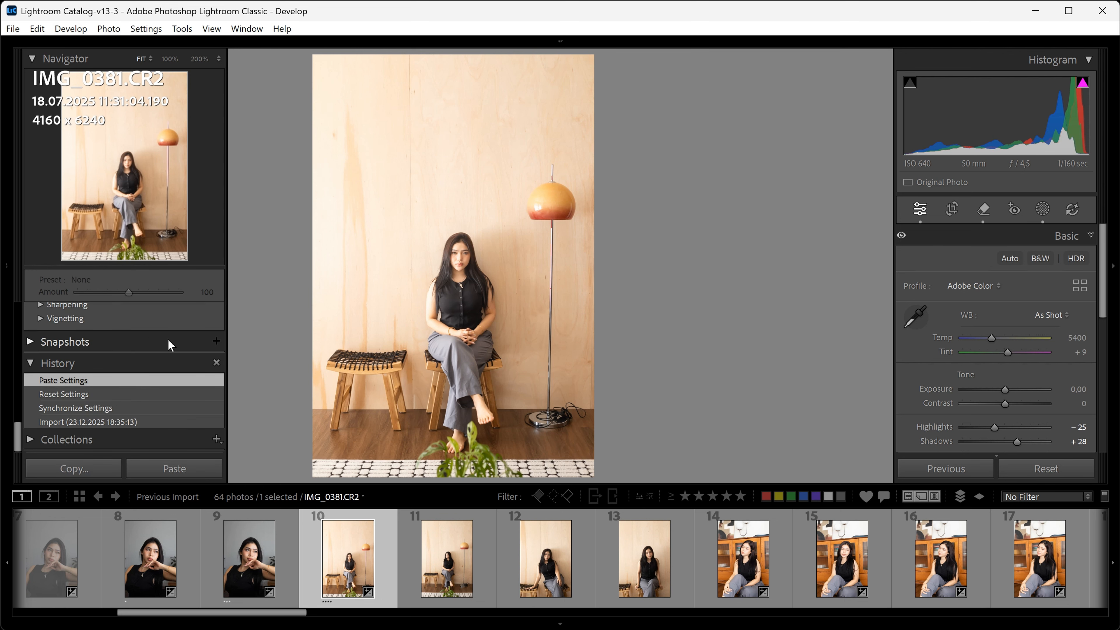
pyautogui.click(73, 341)
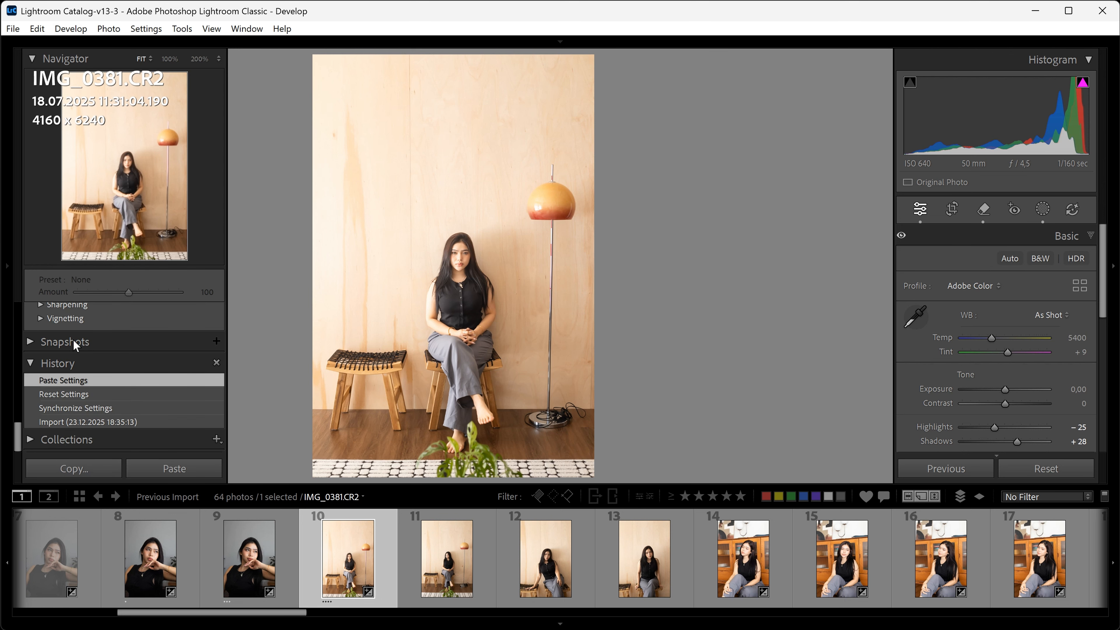
pyautogui.click(216, 342)
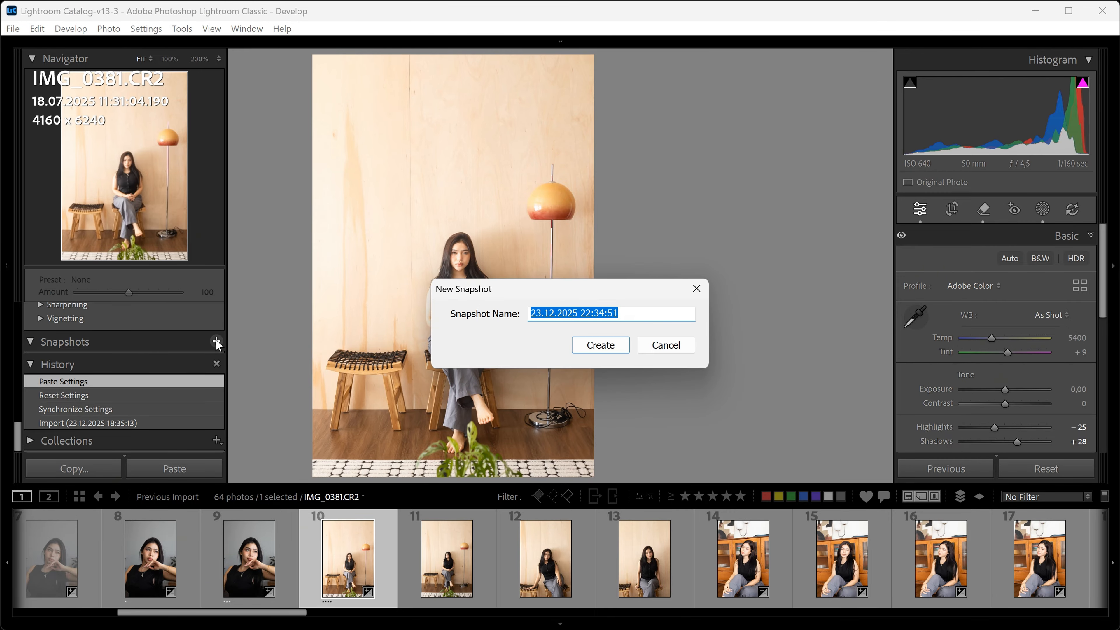
pyautogui.write('One')
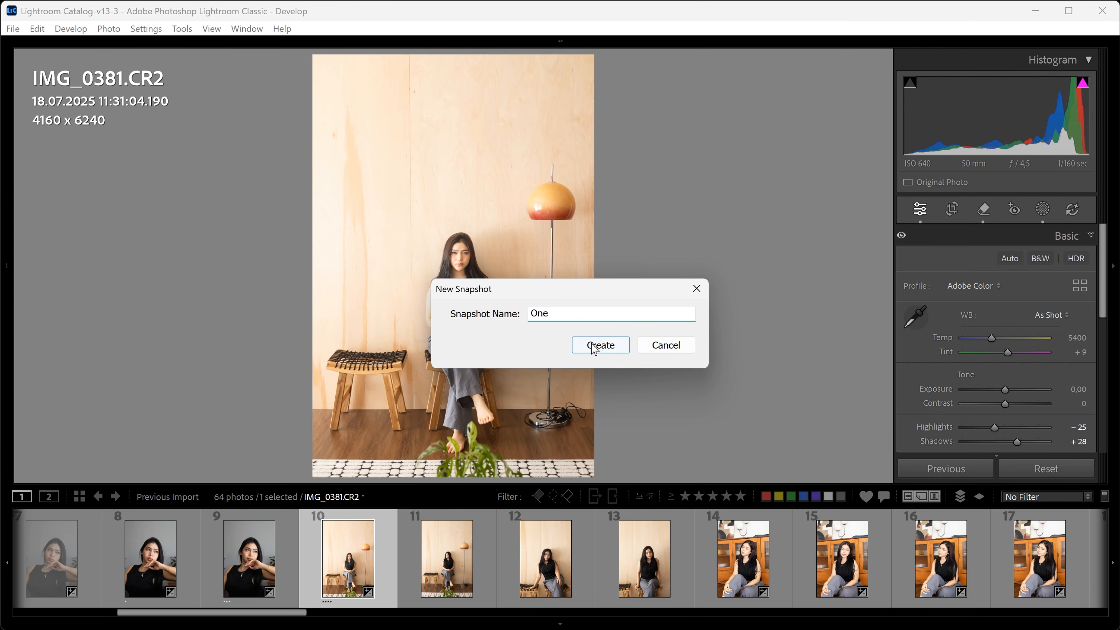
pyautogui.click(601, 344)
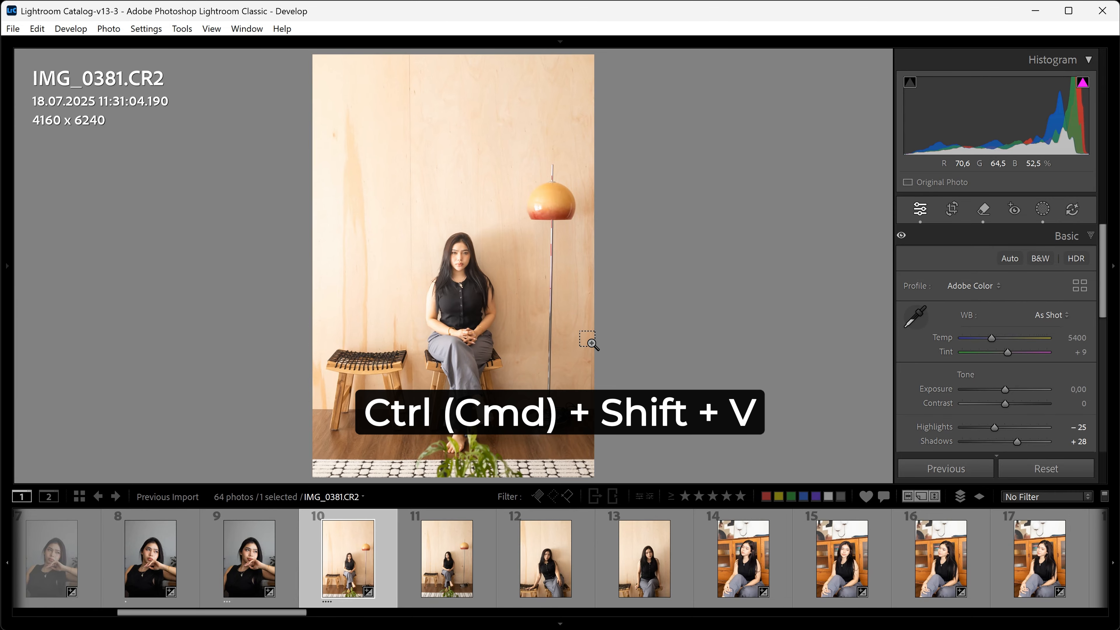
# Paste the copied settings onto IMG_0381.CR2, replacing its masks, and set Exposure to -0.86, Contrast to +26 and Highlights to -21.
pyautogui.hotkey('ctrl', 'shift', 'v')
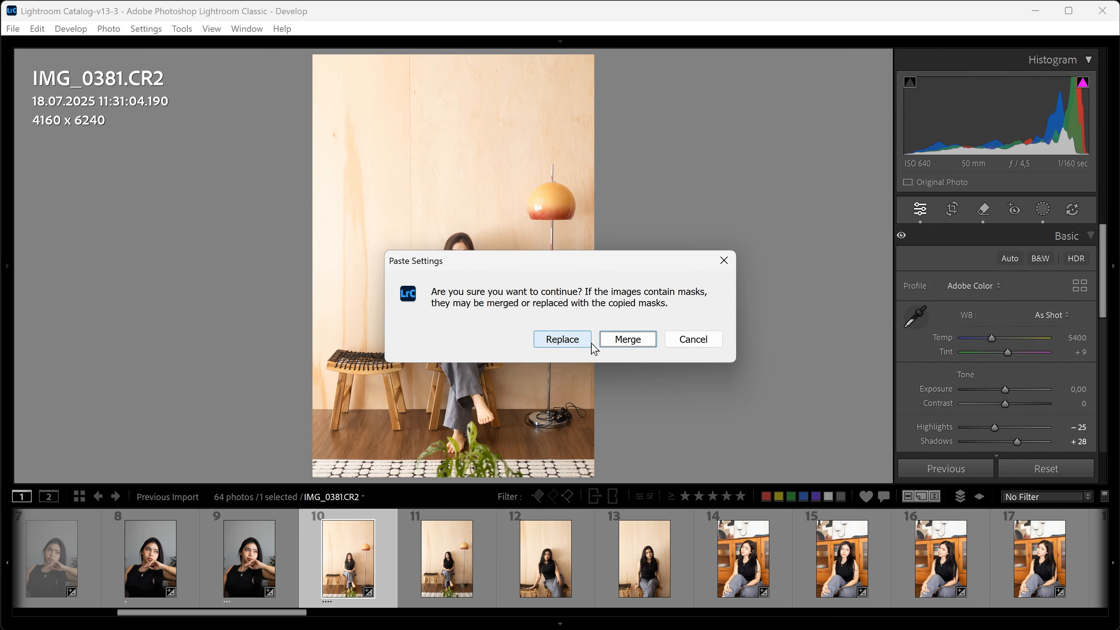
pyautogui.click(577, 342)
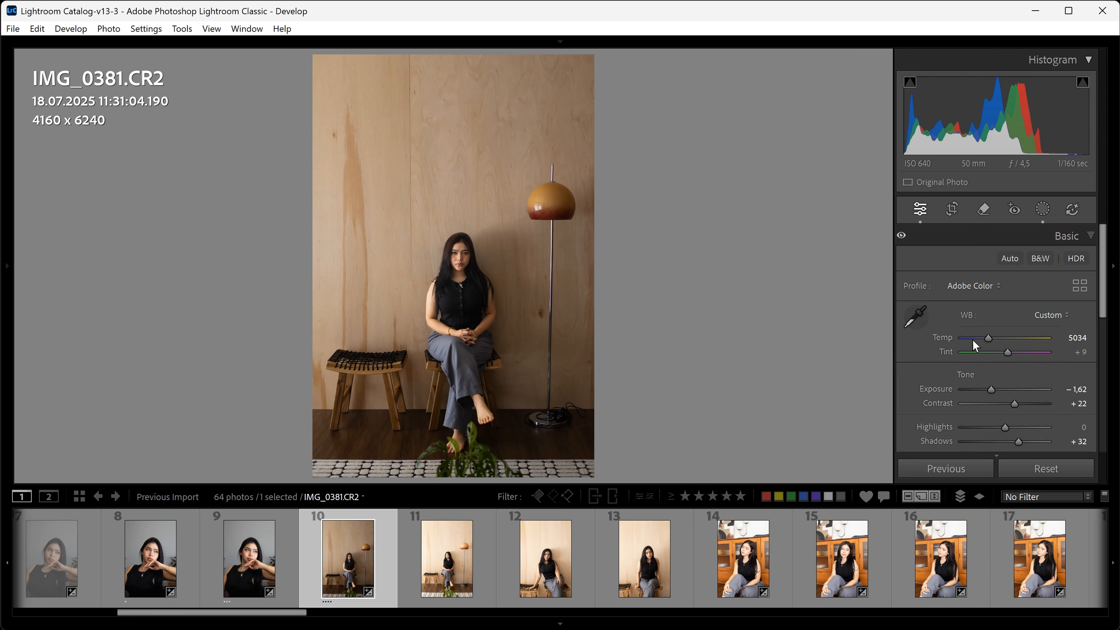
pyautogui.moveTo(992, 390); pyautogui.dragTo(1018, 408)
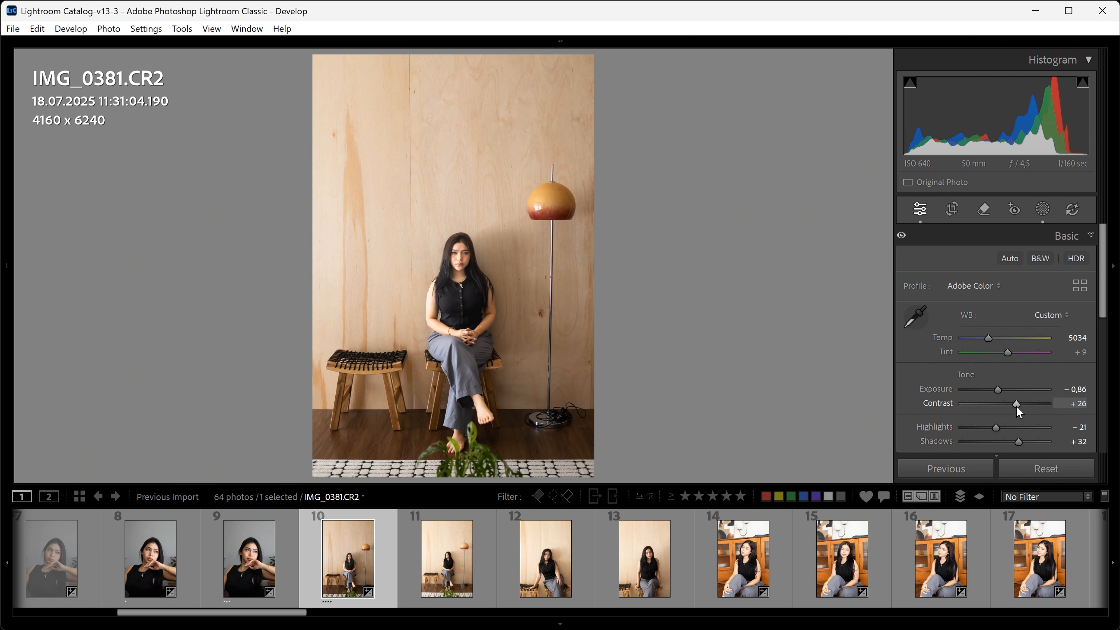
# Compare IMG_0381.CR2 before and after the pasted and adjusted edits.
pyautogui.press('\\')
pyautogui.press('\\')
pyautogui.press('\\')
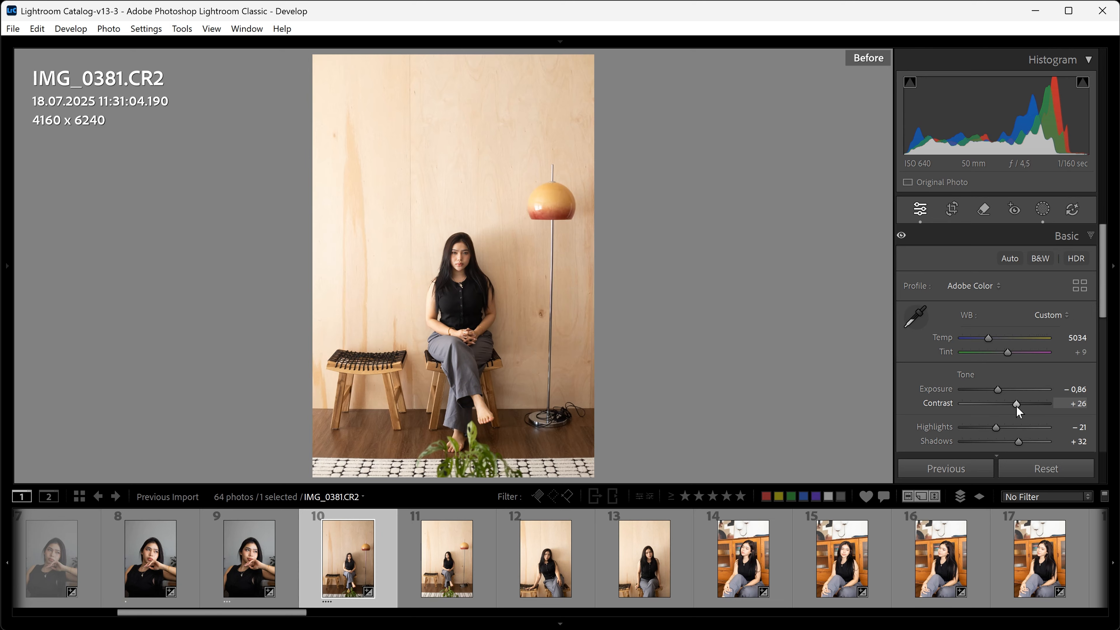
pyautogui.press('\\')
pyautogui.press('\\')
pyautogui.press('\\')
# Save the darker edit of IMG_0381.CR2 as a snapshot named Dark.
pyautogui.moveTo(7, 294)
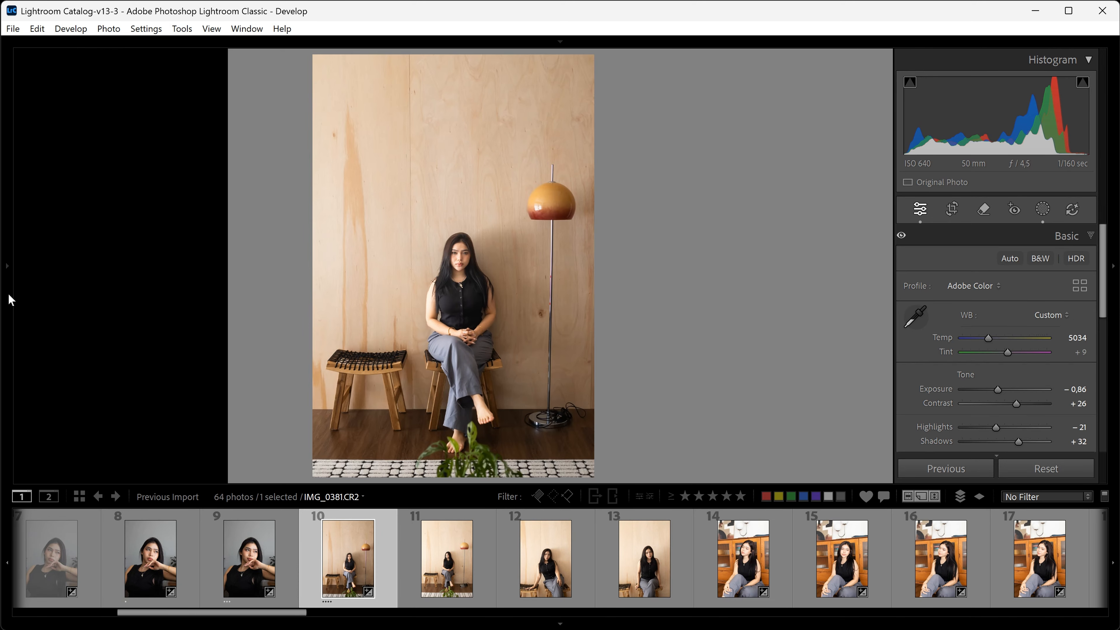
pyautogui.click(217, 344)
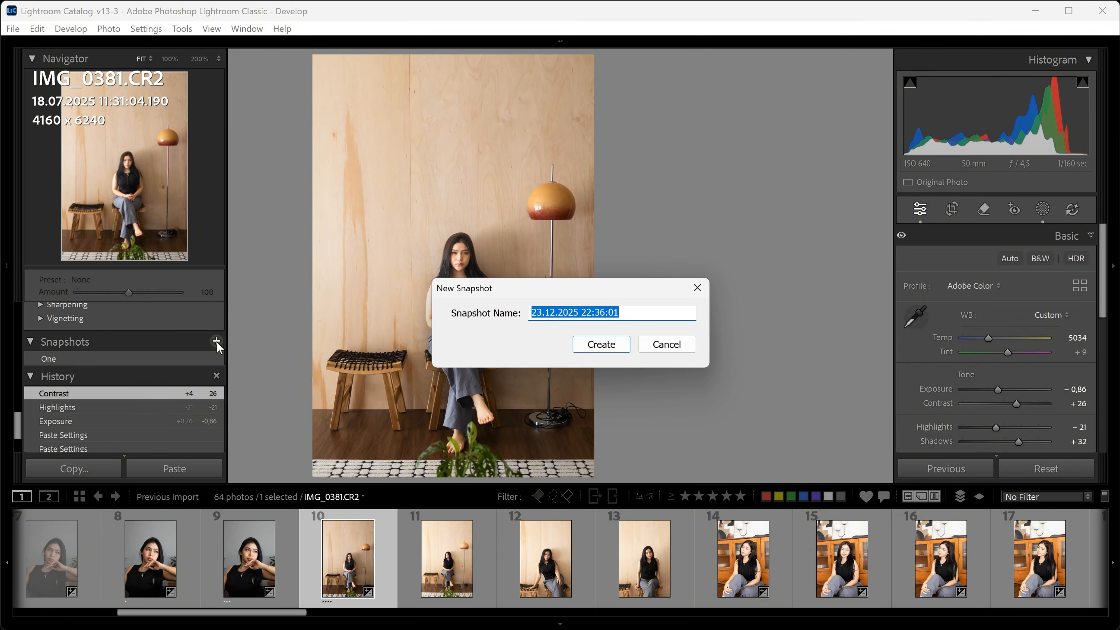
pyautogui.write('Dark')
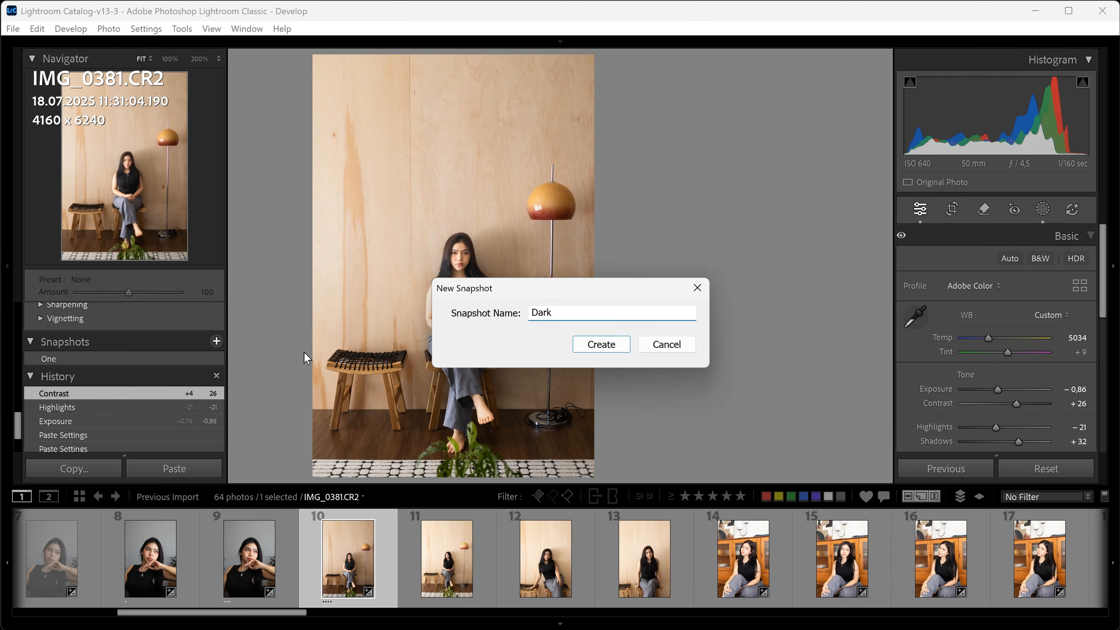
pyautogui.click(602, 344)
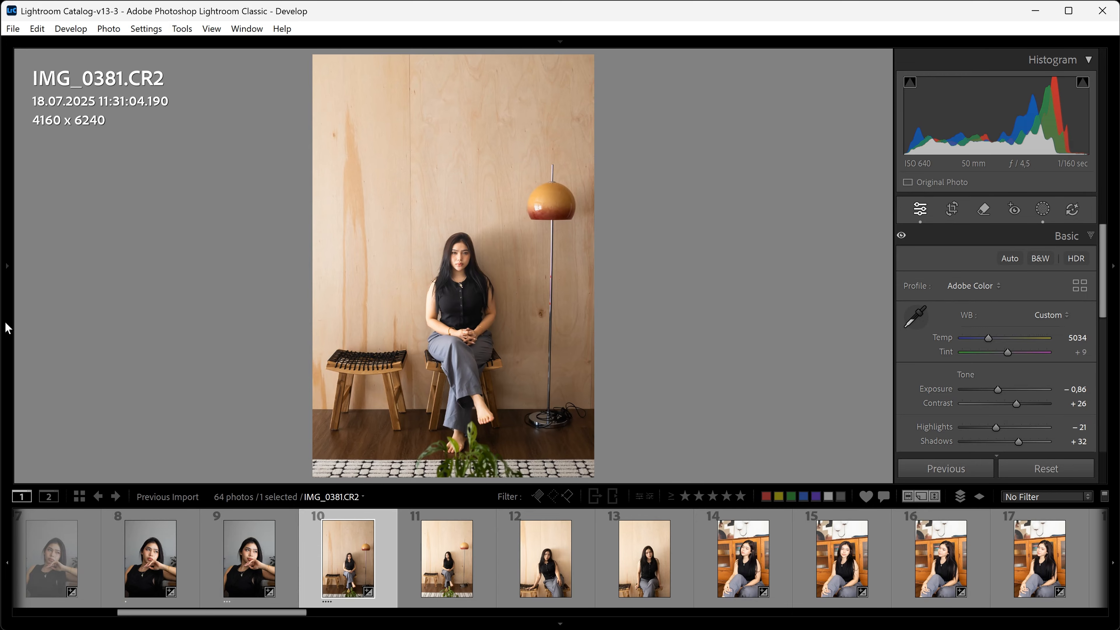
# Switch IMG_0381.CR2 to the snapshot One and back to Dark to compare the two versions.
pyautogui.moveTo(8, 328)
pyautogui.click(59, 372)
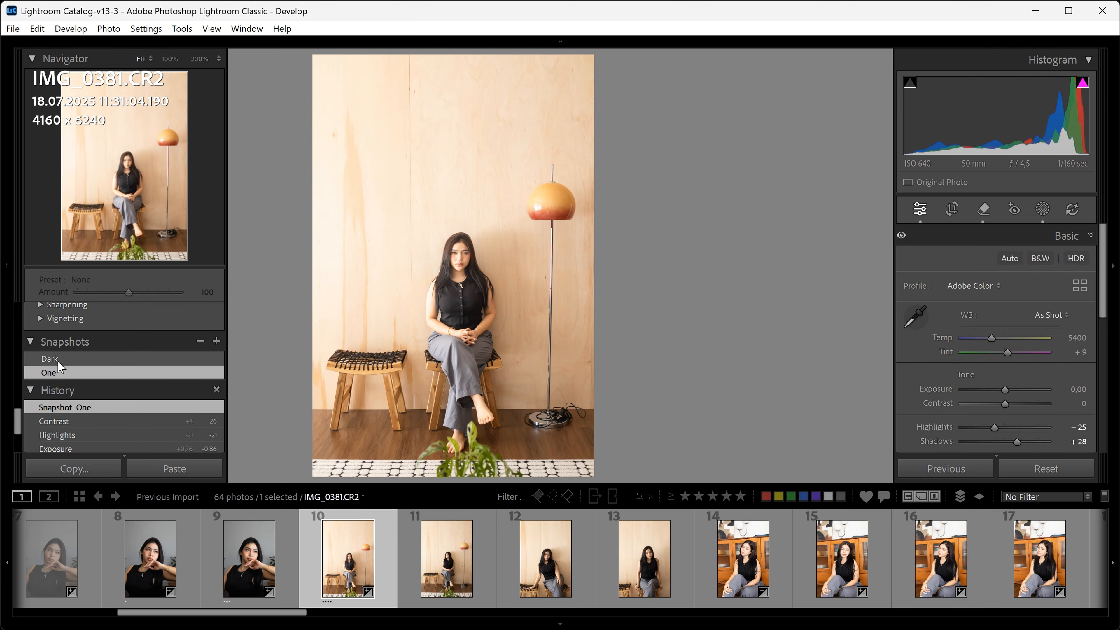
pyautogui.click(58, 360)
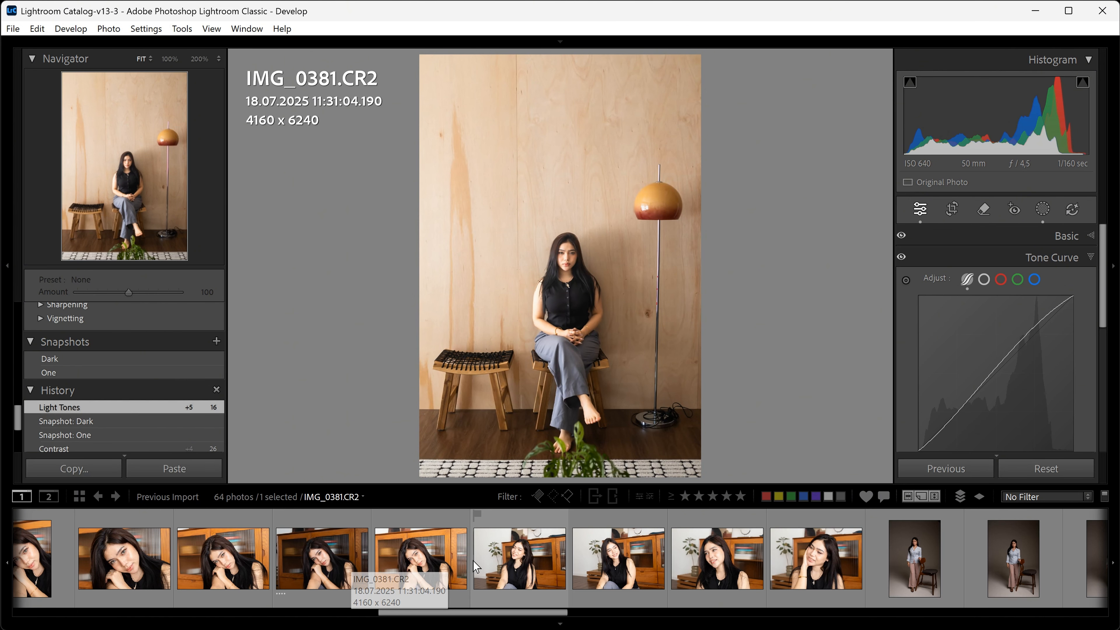
# Synchronize the IMG_0381.CR2 settings, excluding White Balance, to all photos through IMG_0401.CR2, replacing their existing masks.
pyautogui.scroll(-3, 474, 560)
pyautogui.keyDown('shift'); pyautogui.click(503, 557); pyautogui.keyUp('shift')
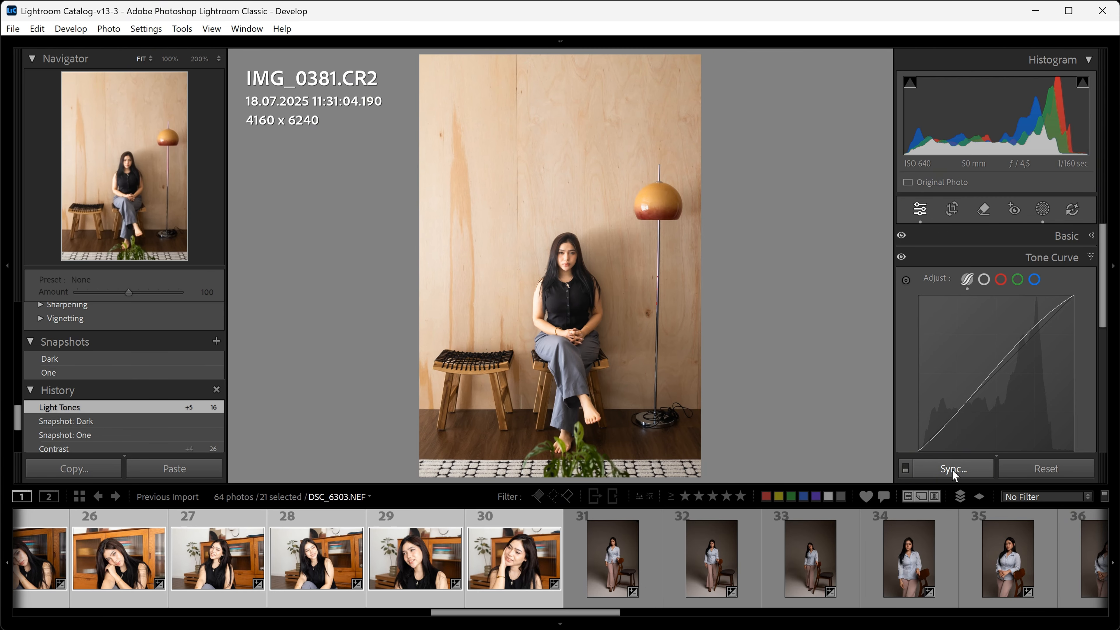
pyautogui.click(952, 469)
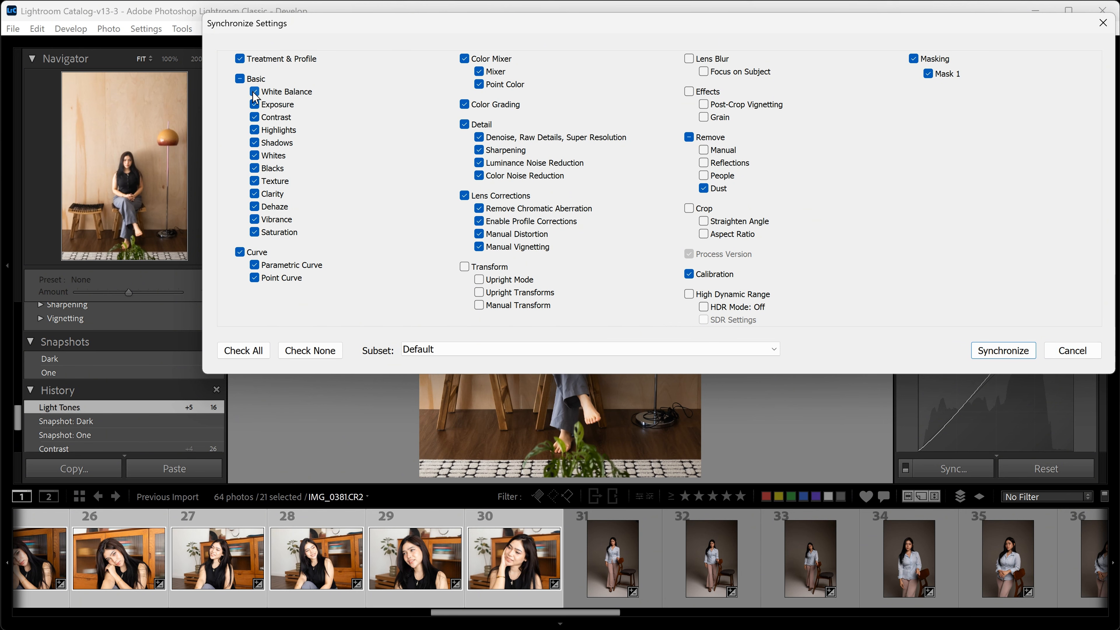
pyautogui.click(254, 92)
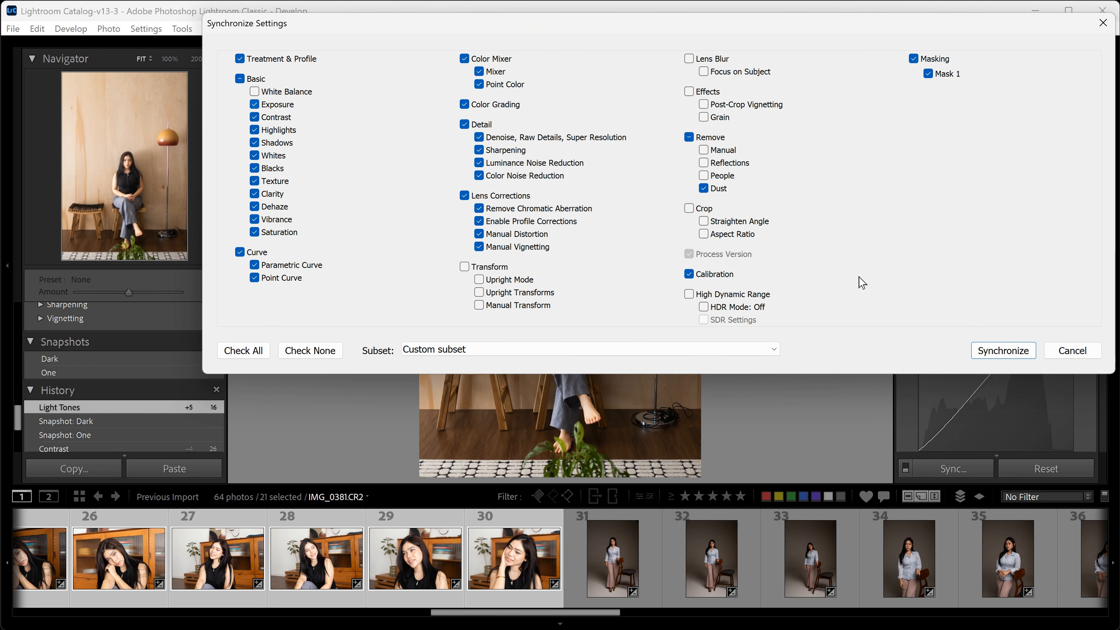
pyautogui.click(997, 355)
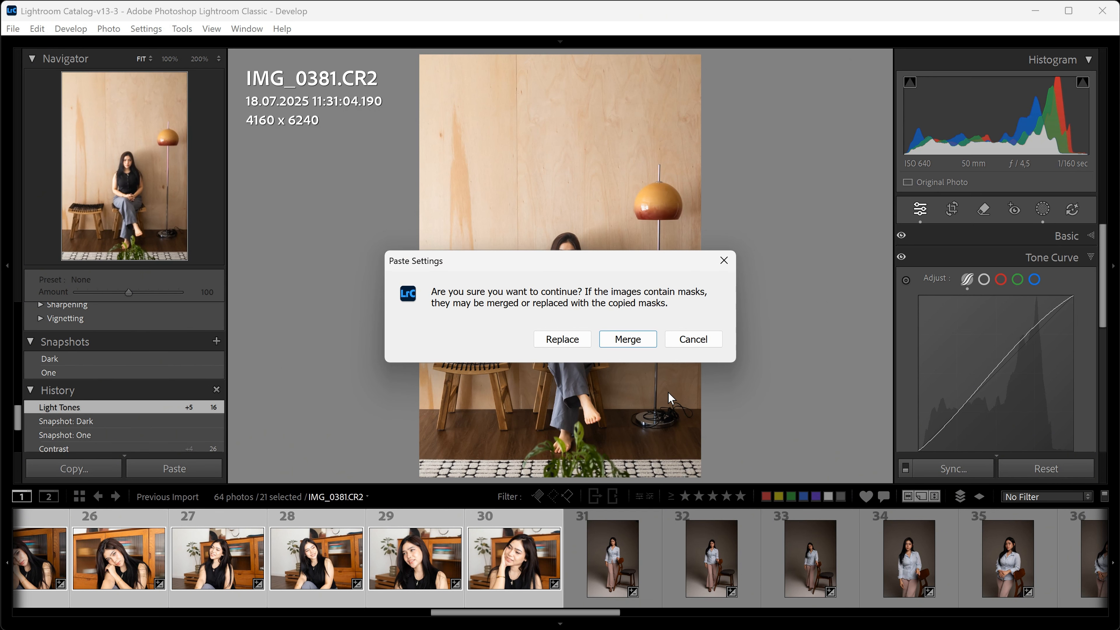
pyautogui.click(572, 347)
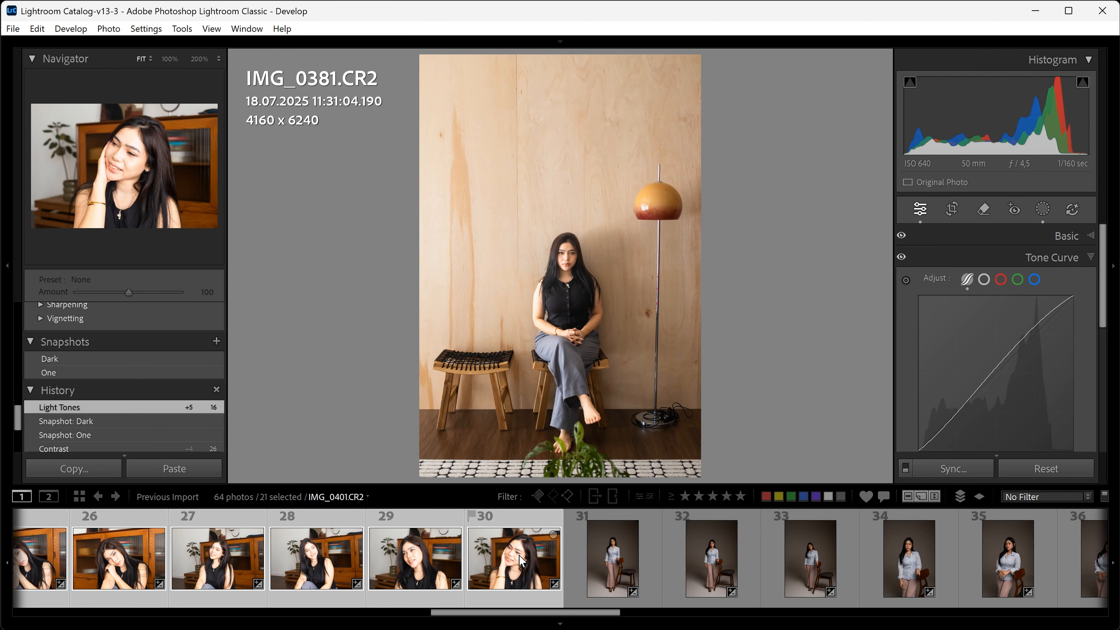
# Check the synchronized look on the close-up portraits from IMG_0393.CR2 to IMG_0396.CR2.
pyautogui.scroll(5, 521, 563)
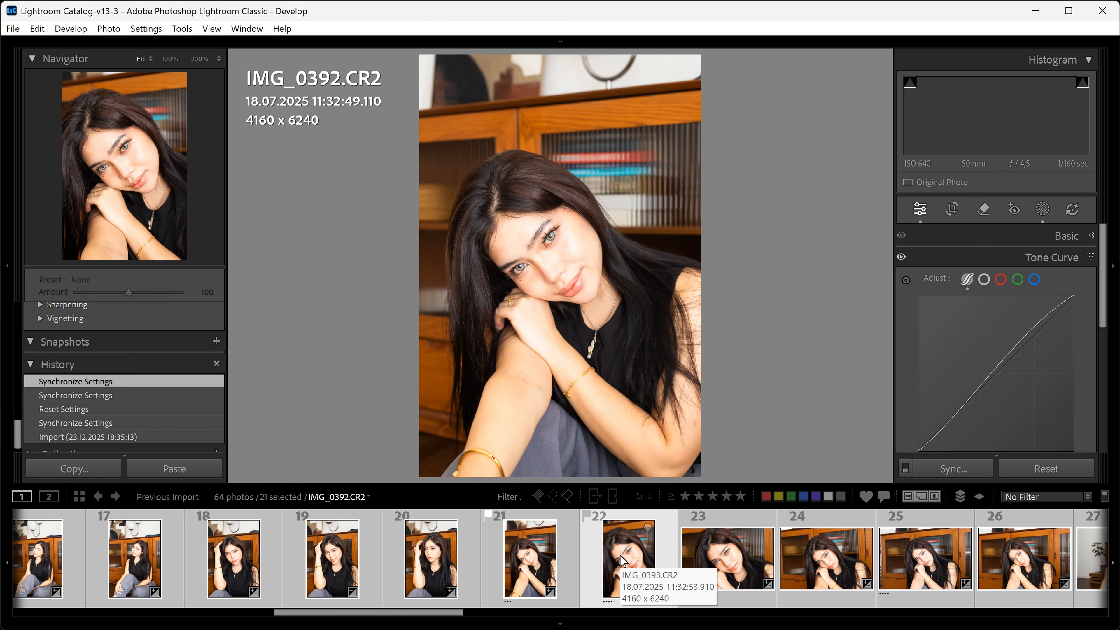
pyautogui.click(621, 557)
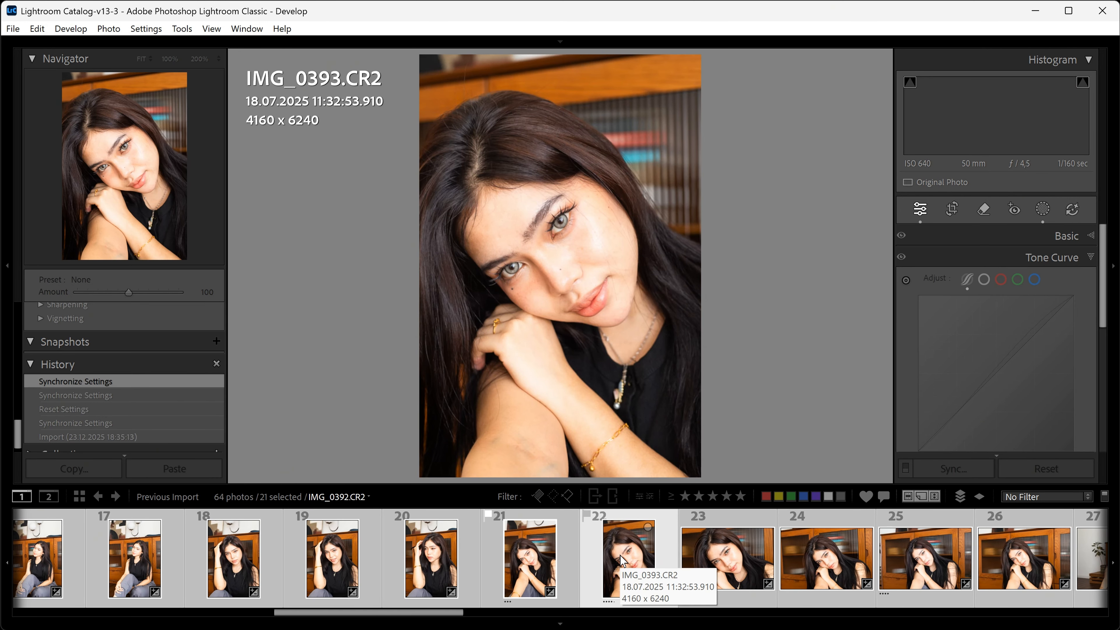
pyautogui.click(732, 558)
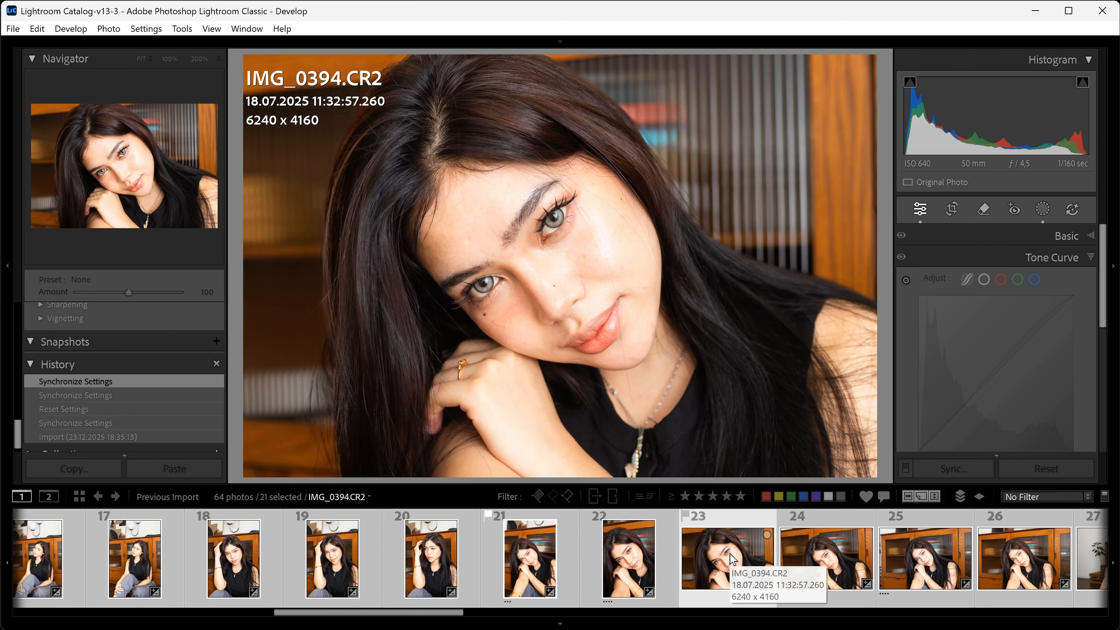
pyautogui.press('Right')
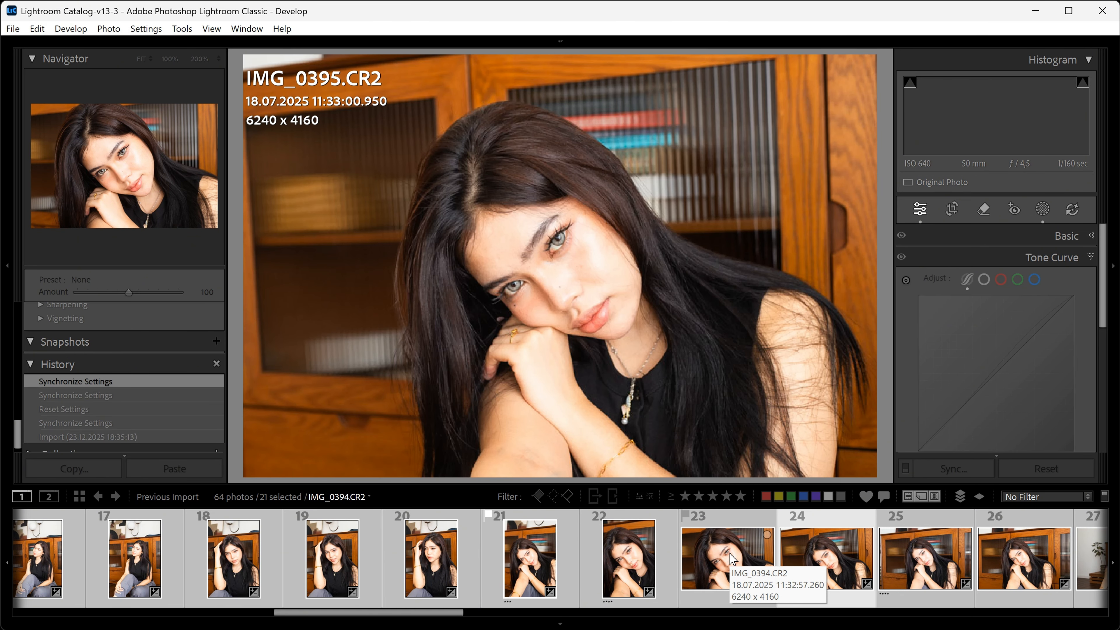
pyautogui.press('Right')
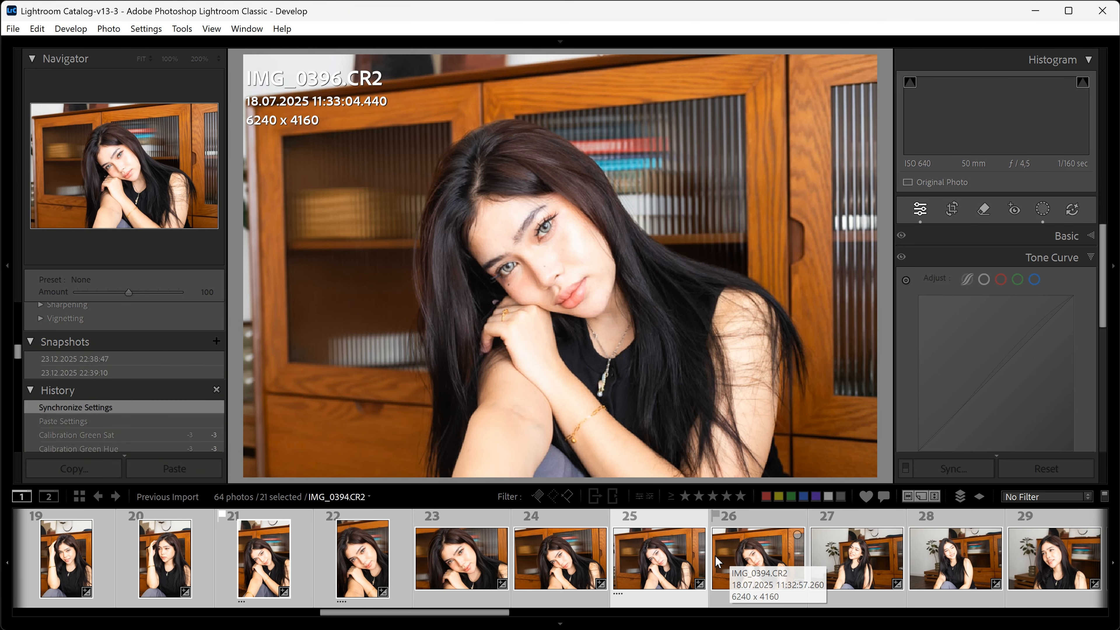
# Flag DSC_6304.NEF and DSC_6306.NEF as rejected and delete all rejected photos from disk.
pyautogui.scroll(-5, 690, 554)
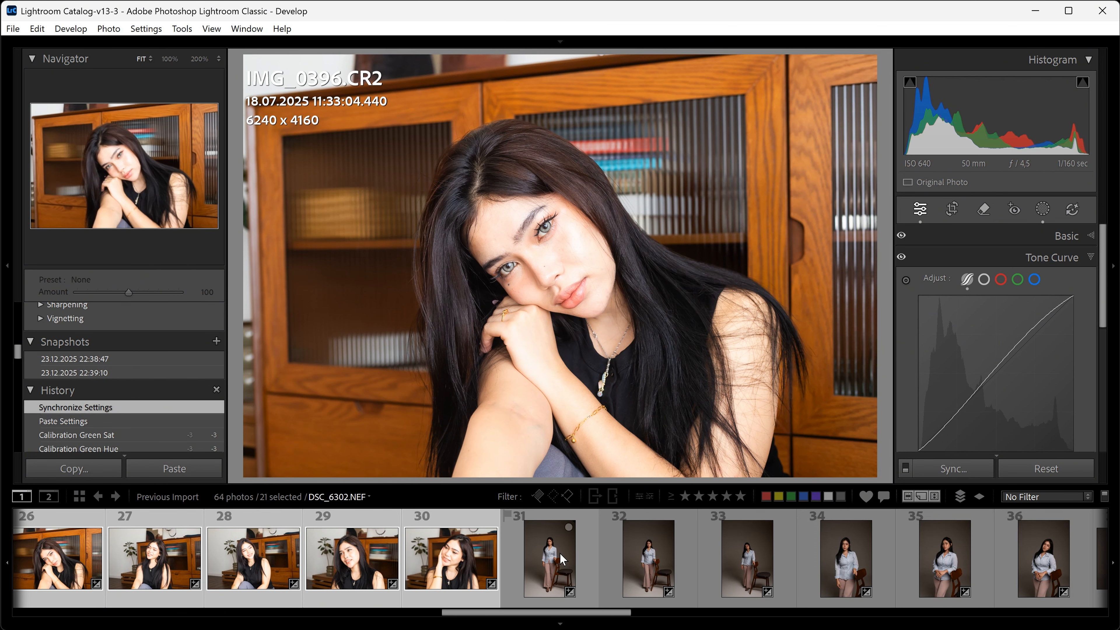
pyautogui.click(559, 554)
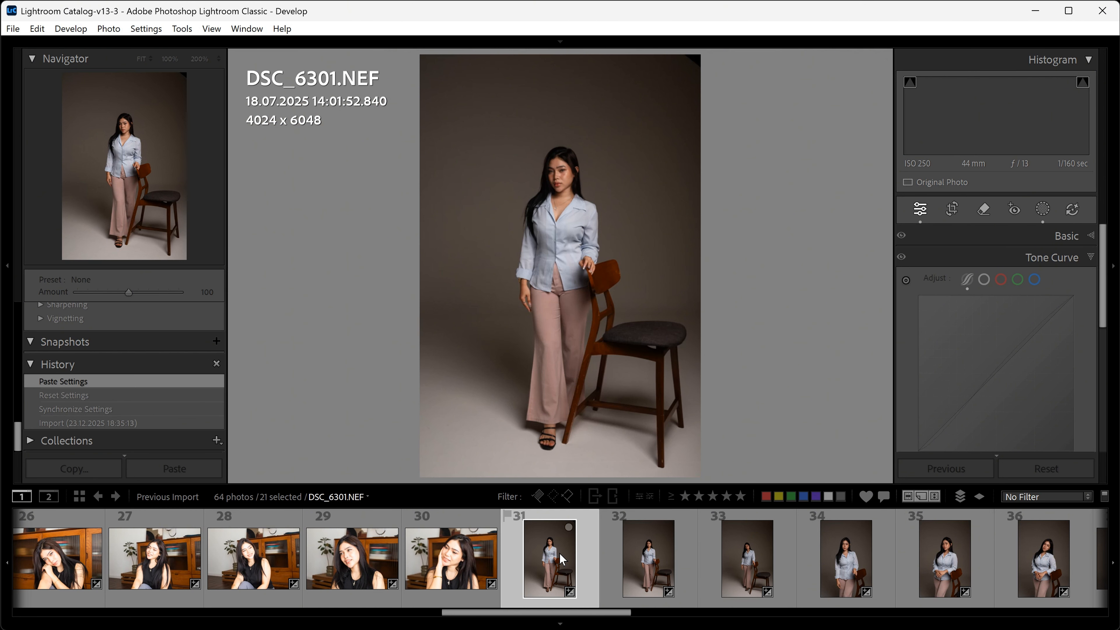
pyautogui.click(842, 557)
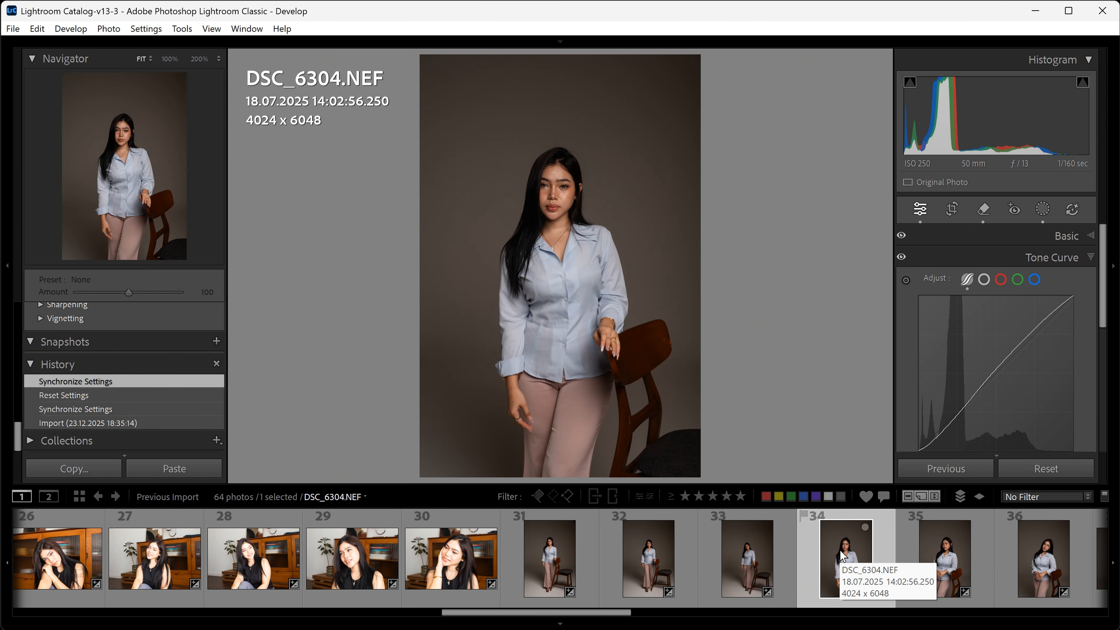
pyautogui.press('x')
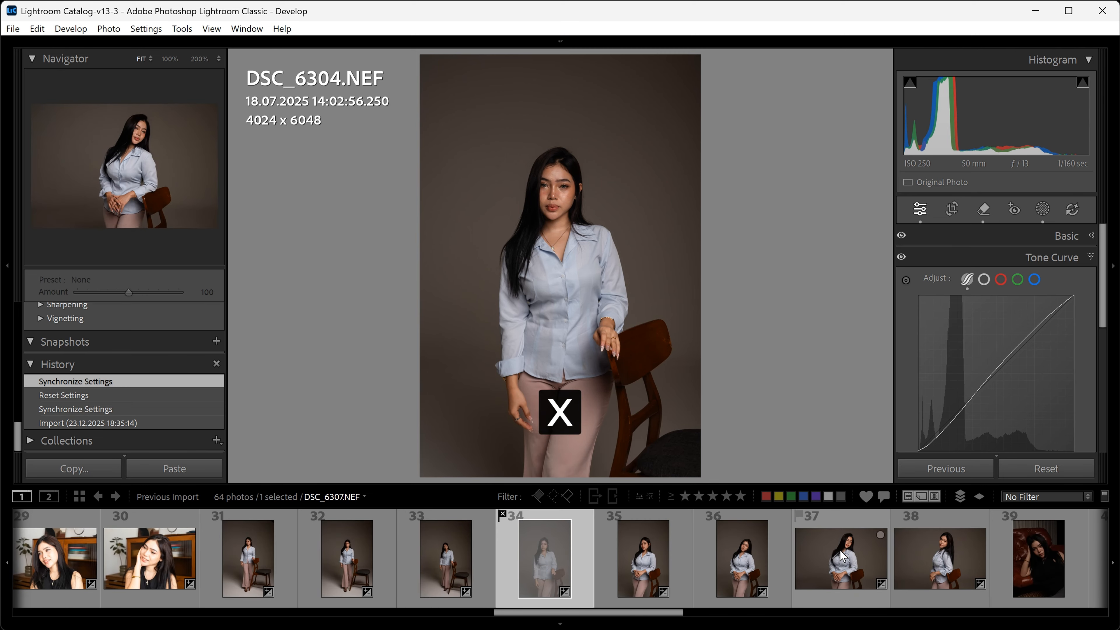
pyautogui.click(752, 558)
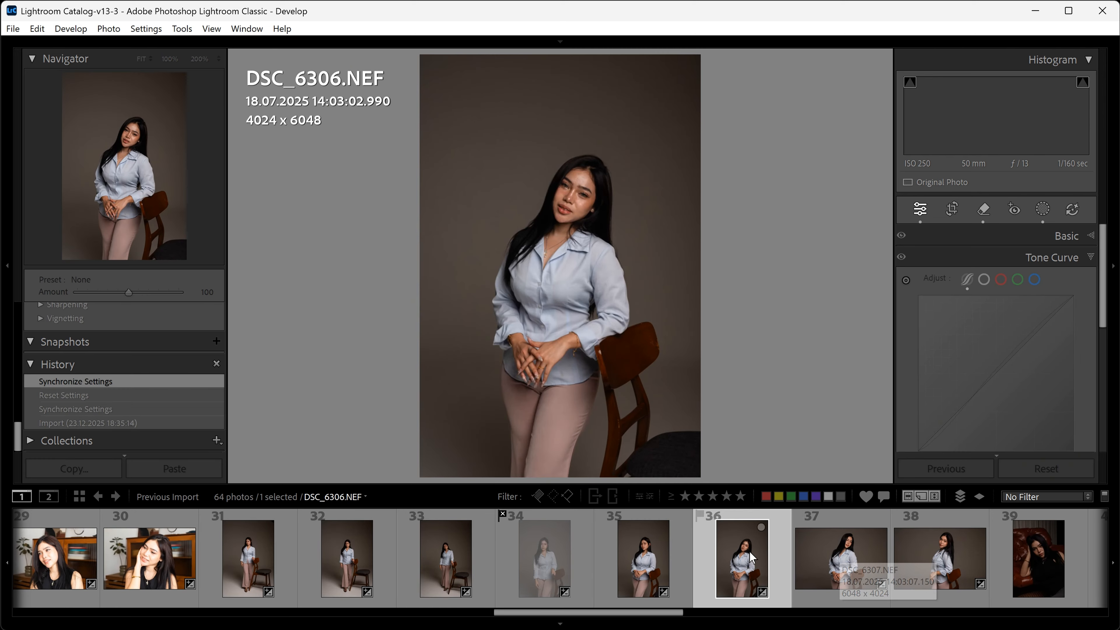
pyautogui.press('x')
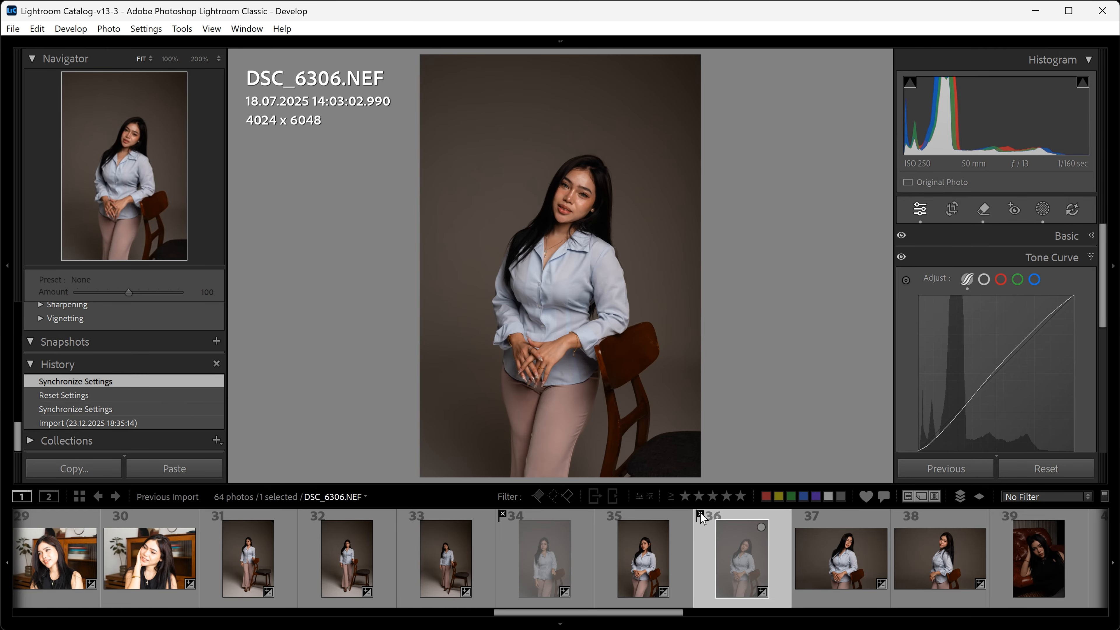
pyautogui.hotkey('ctrl', 'BackSpace')
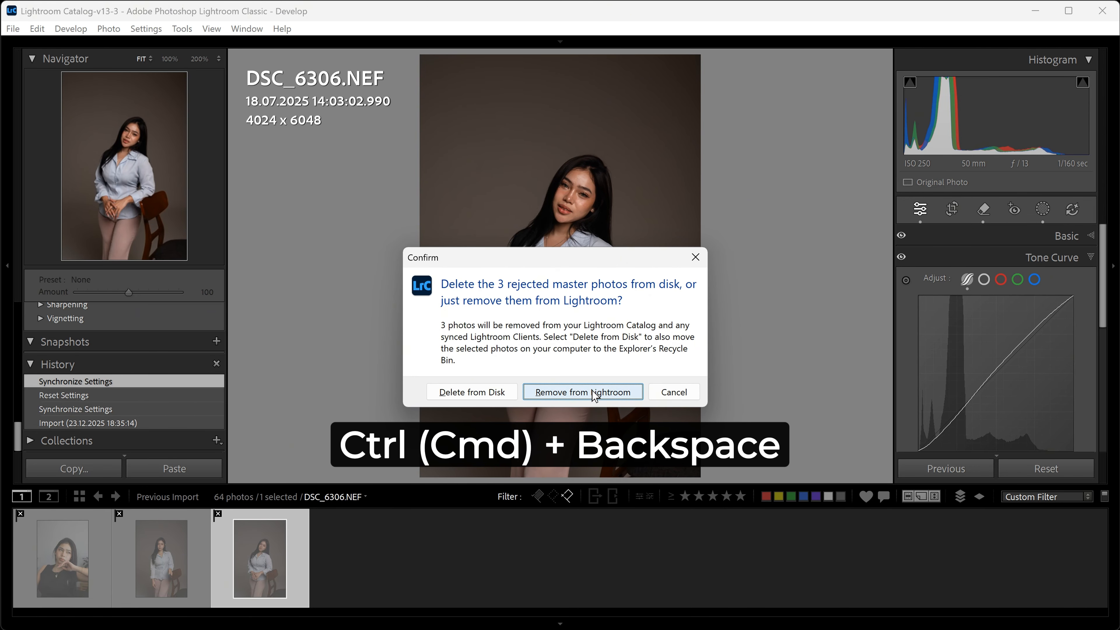
pyautogui.click(472, 392)
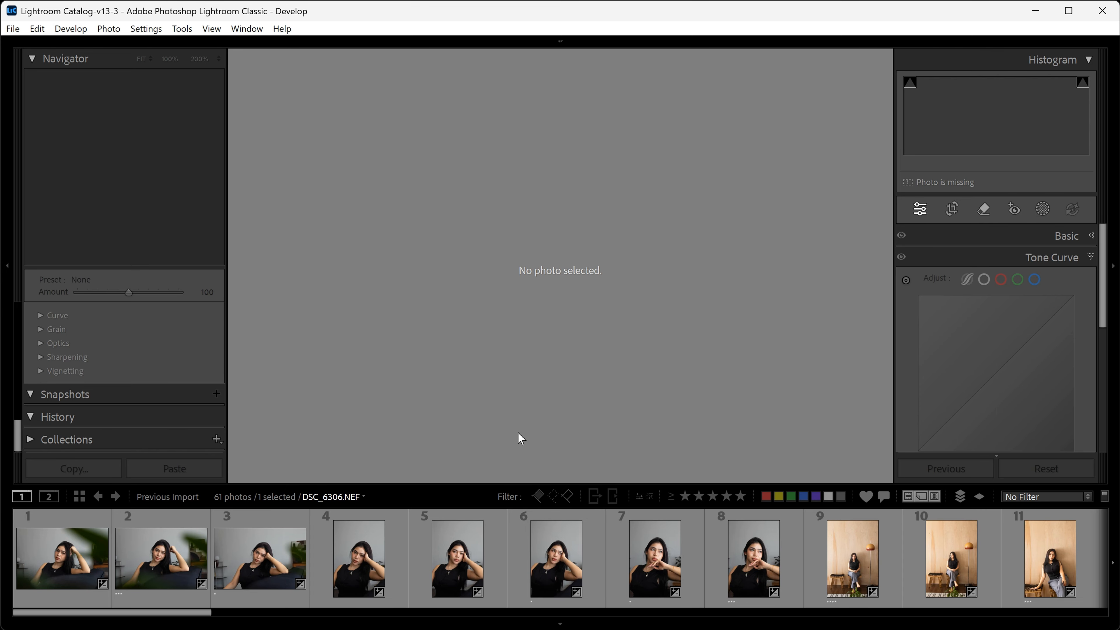
# Filter the photos to those rated one star or higher and open IMG_0380.CR2.
pyautogui.click(688, 498)
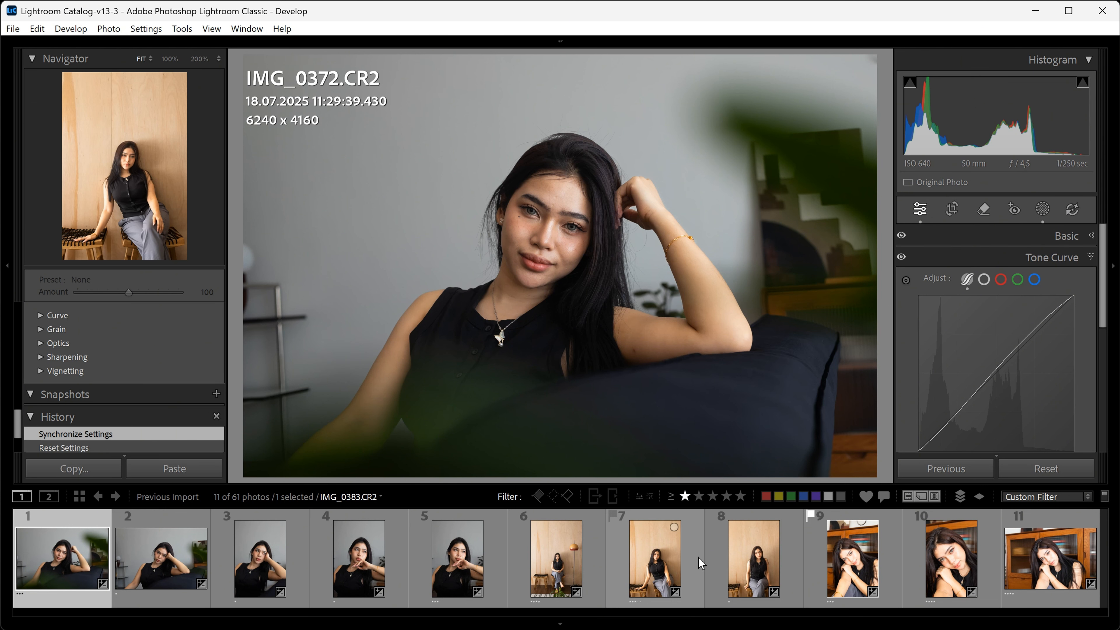
pyautogui.click(465, 563)
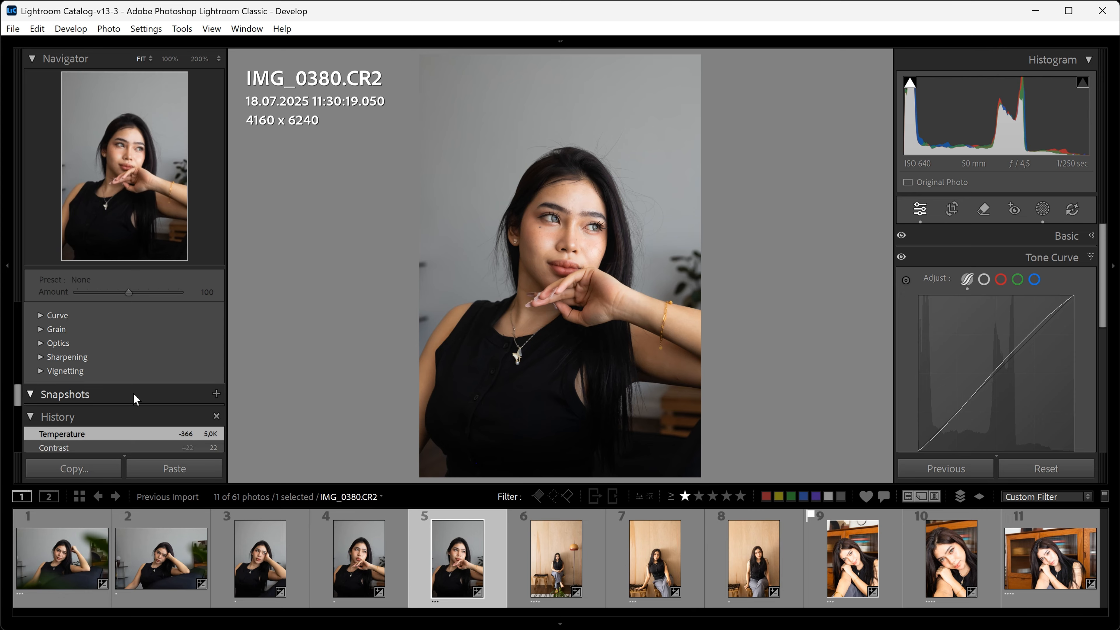
pyautogui.scroll(-5, 133, 394)
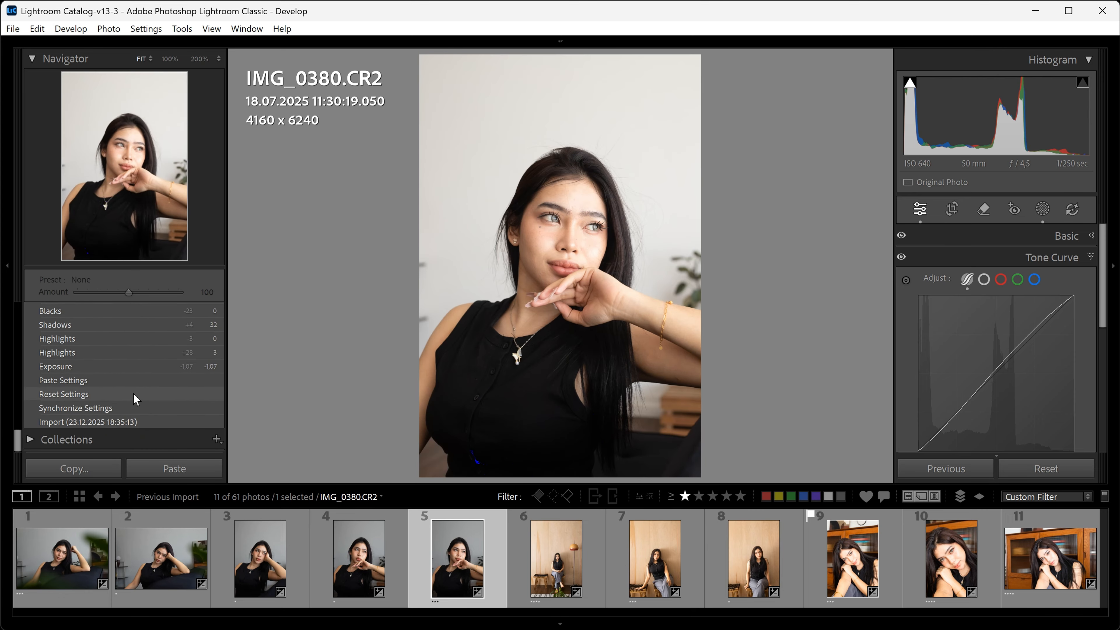
# Create a develop preset named M in User Presets from IMG_0380.CR2, excluding White Balance, Exposure and Contrast, and expand that group.
pyautogui.scroll(7, 134, 394)
pyautogui.scroll(6, 134, 394)
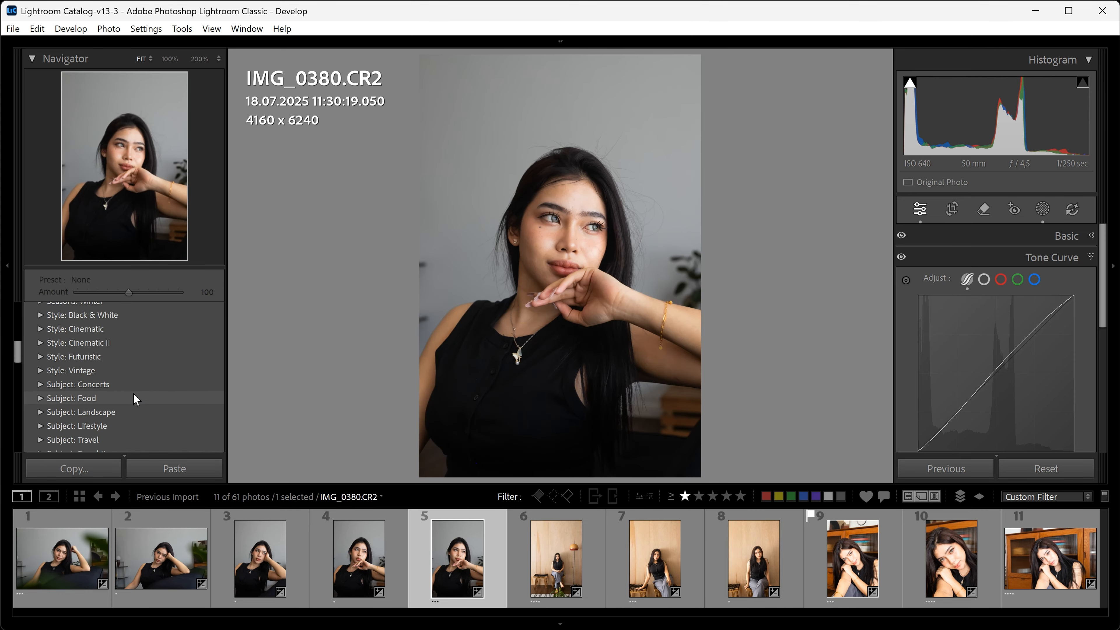
pyautogui.click(216, 312)
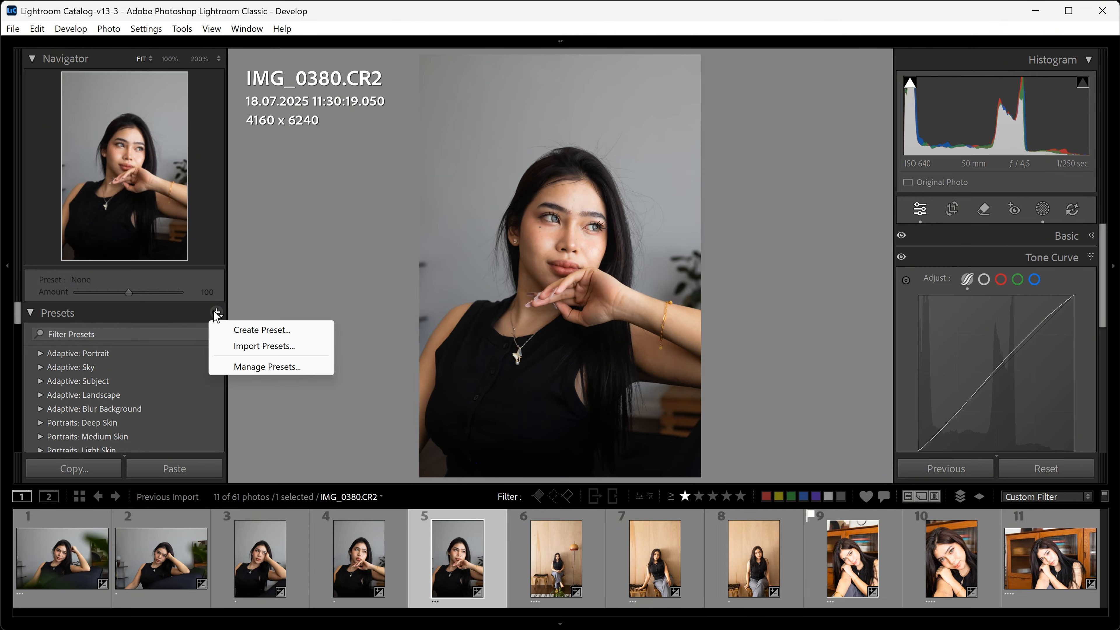
pyautogui.click(262, 330)
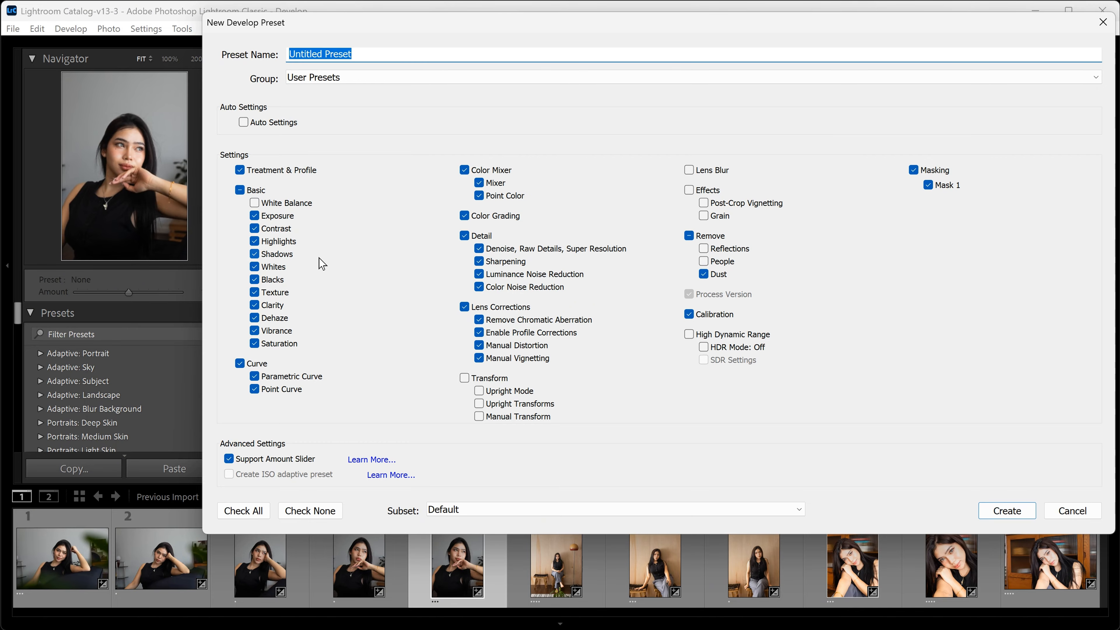
pyautogui.write('M')
pyautogui.click(285, 216)
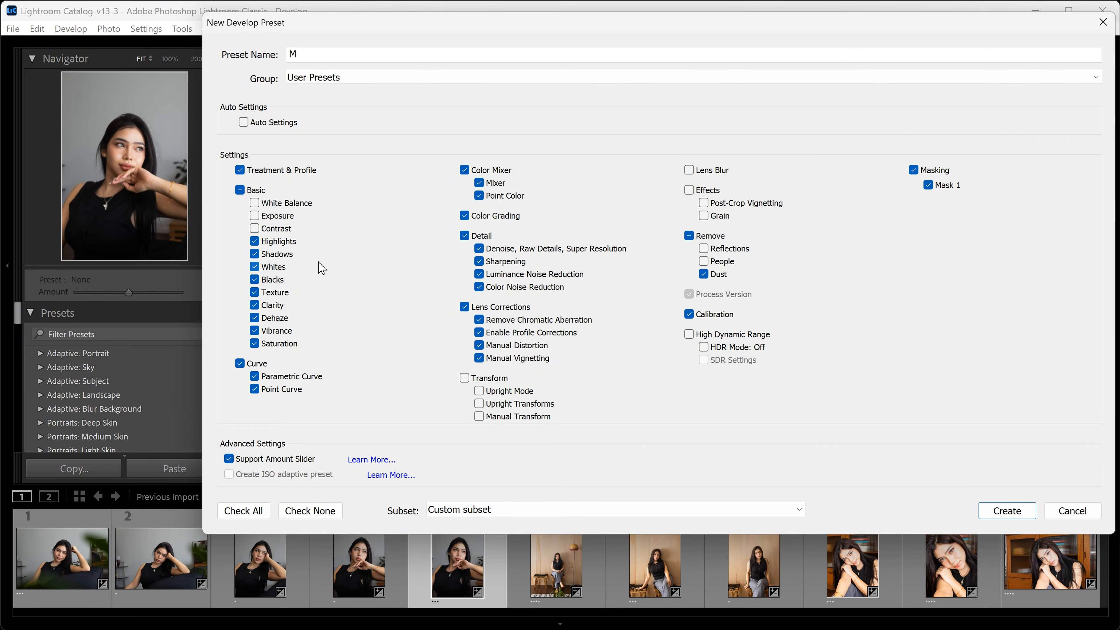
pyautogui.click(1007, 512)
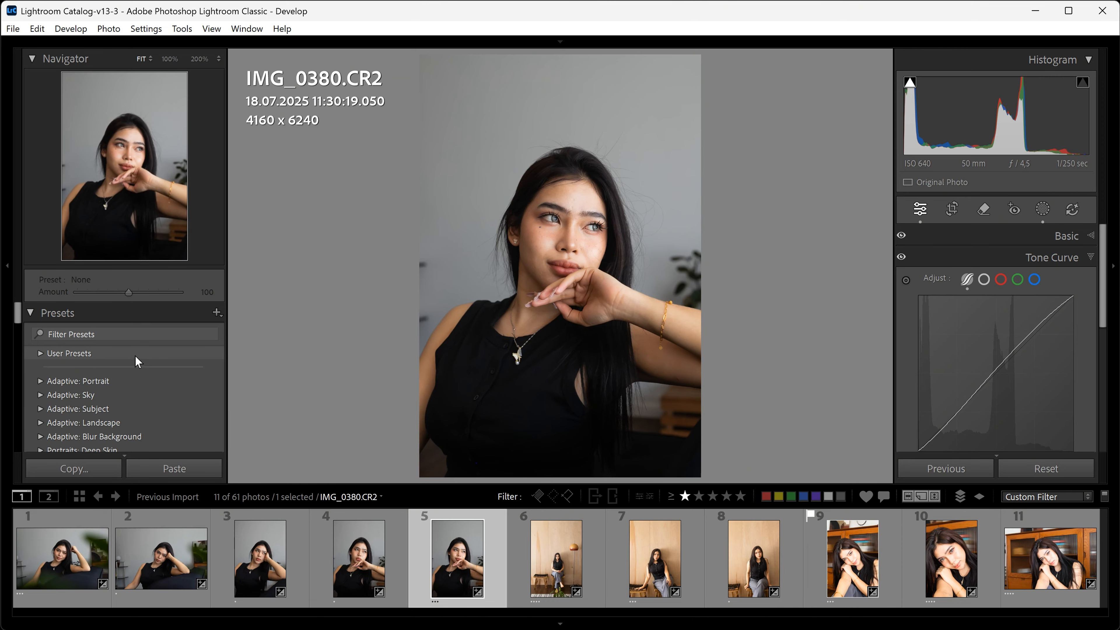
pyautogui.click(39, 353)
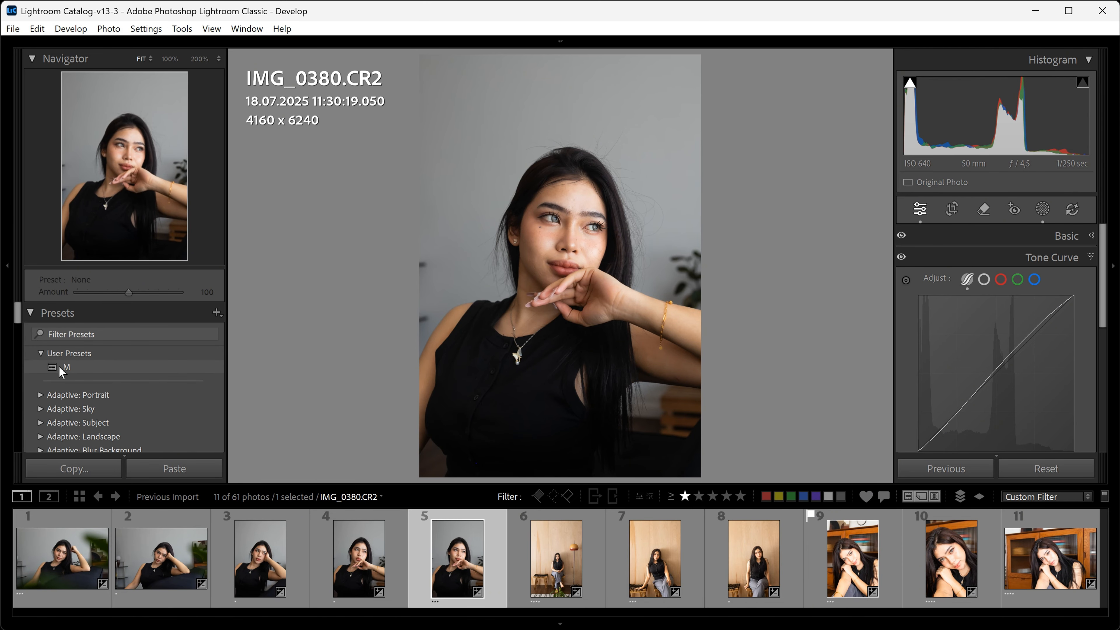
# Open the export settings for IMG_0380.CR2 and load the user preset JPG sRGB 94% all meta.
pyautogui.click(14, 29)
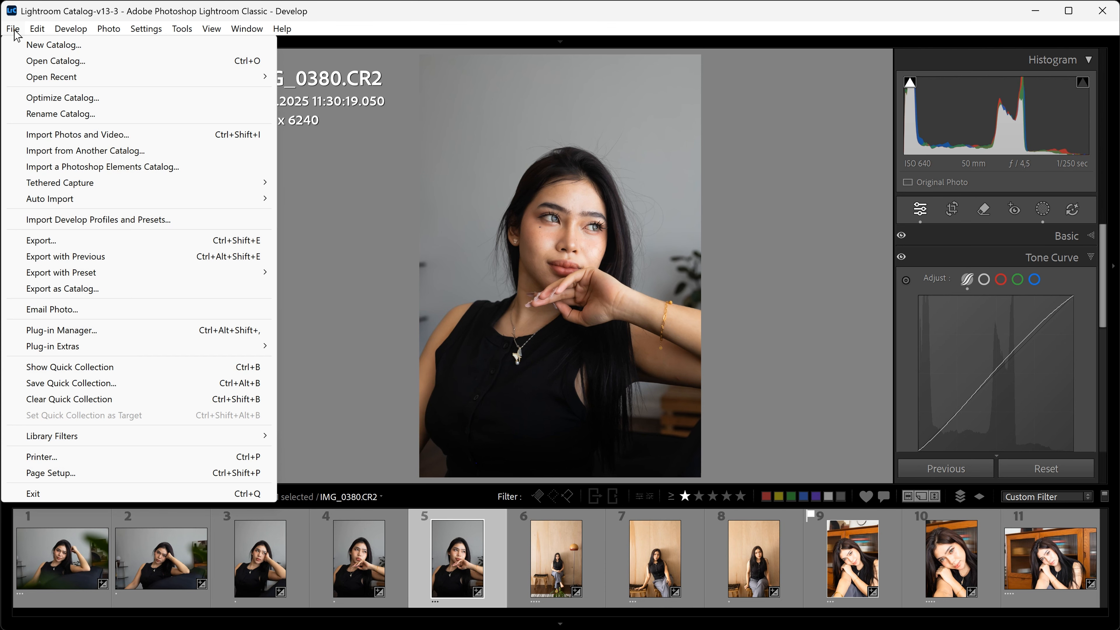
pyautogui.click(94, 243)
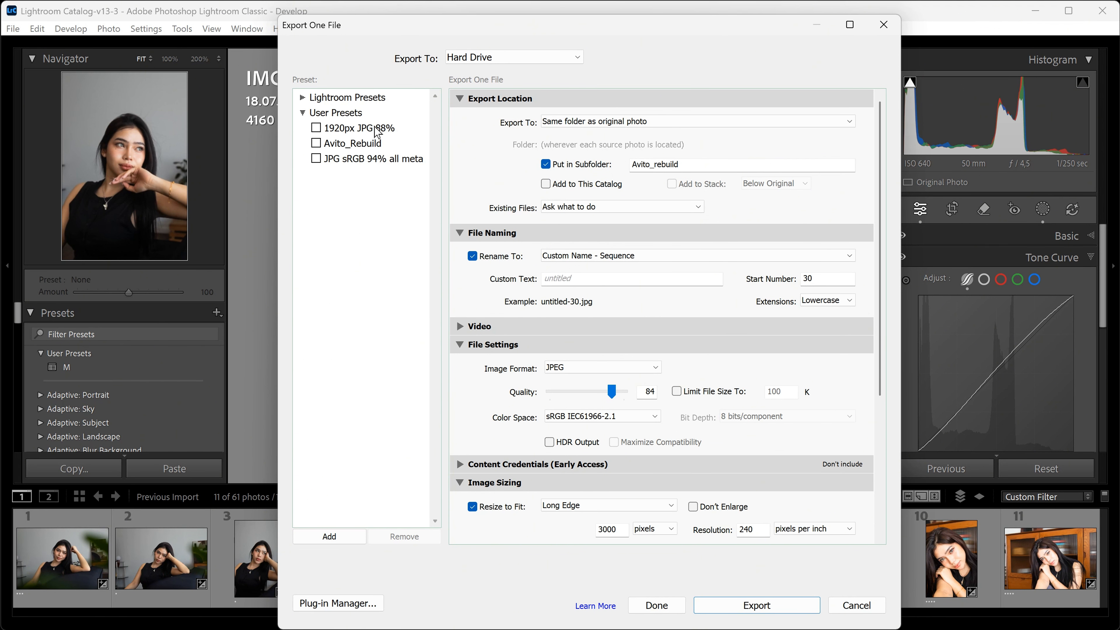
pyautogui.click(379, 160)
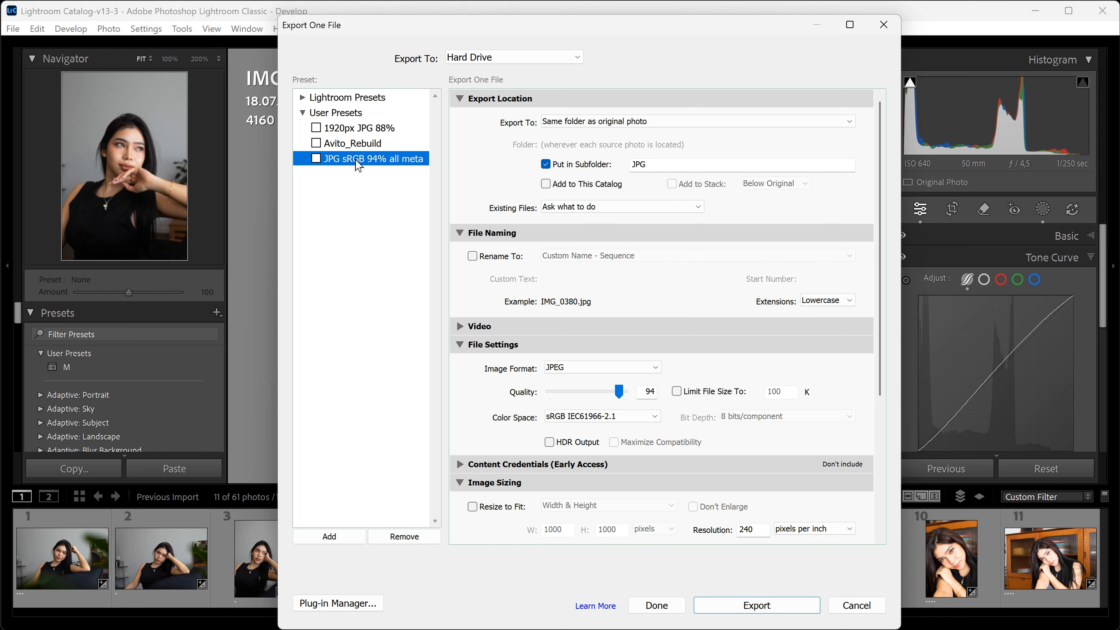
# Try marking the JPG sRGB 94% all meta and 1920px JPG 88% presets for batch export, and unmark both.
pyautogui.click(316, 160)
pyautogui.click(317, 129)
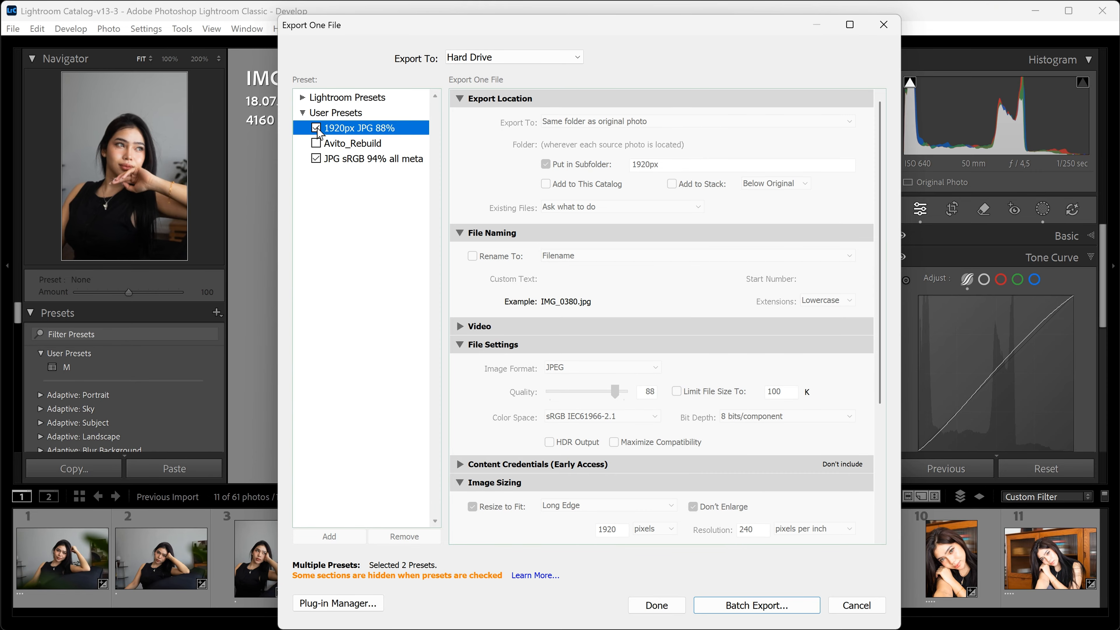
pyautogui.click(318, 129)
pyautogui.click(317, 158)
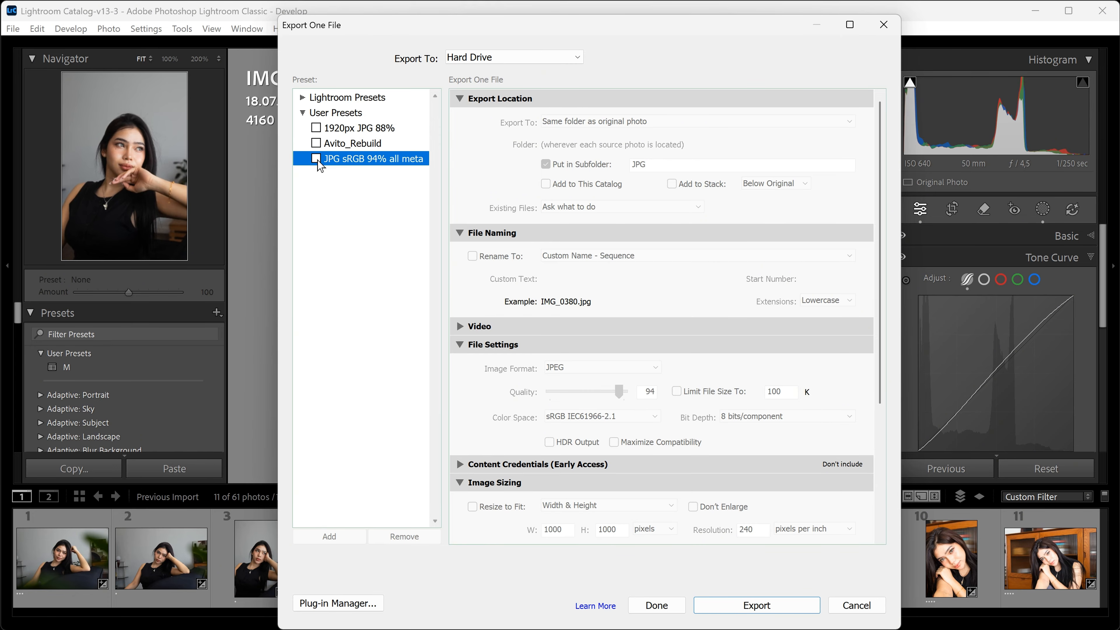
# Examine the export folder choices and the available colour spaces, keeping the same folder as the original and sRGB IEC61966-2.1.
pyautogui.click(622, 129)
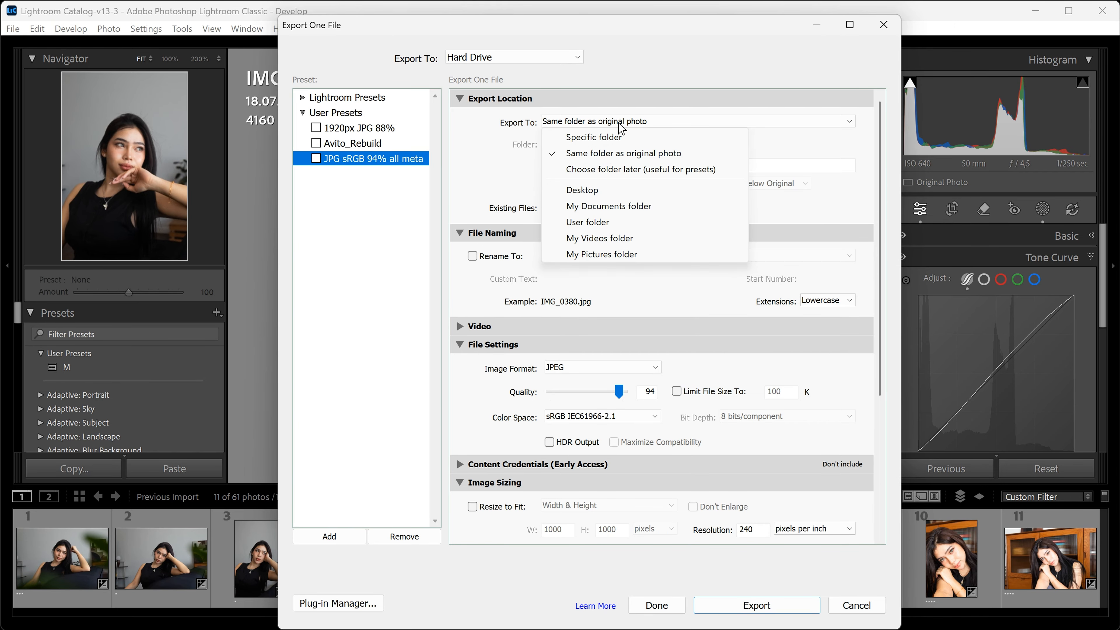
pyautogui.click(784, 150)
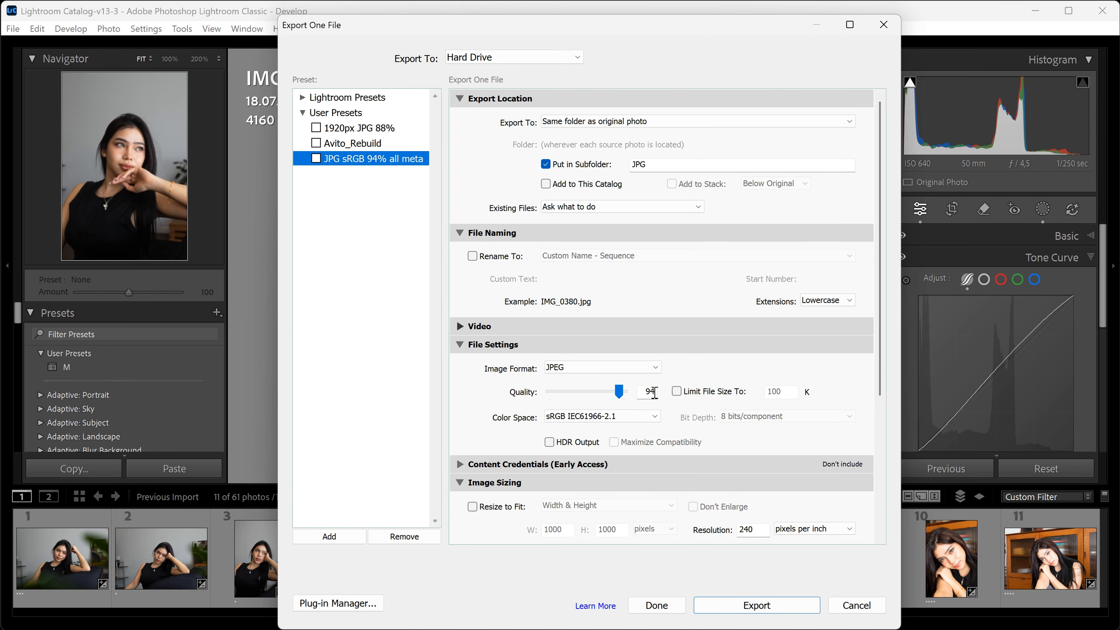
pyautogui.click(657, 417)
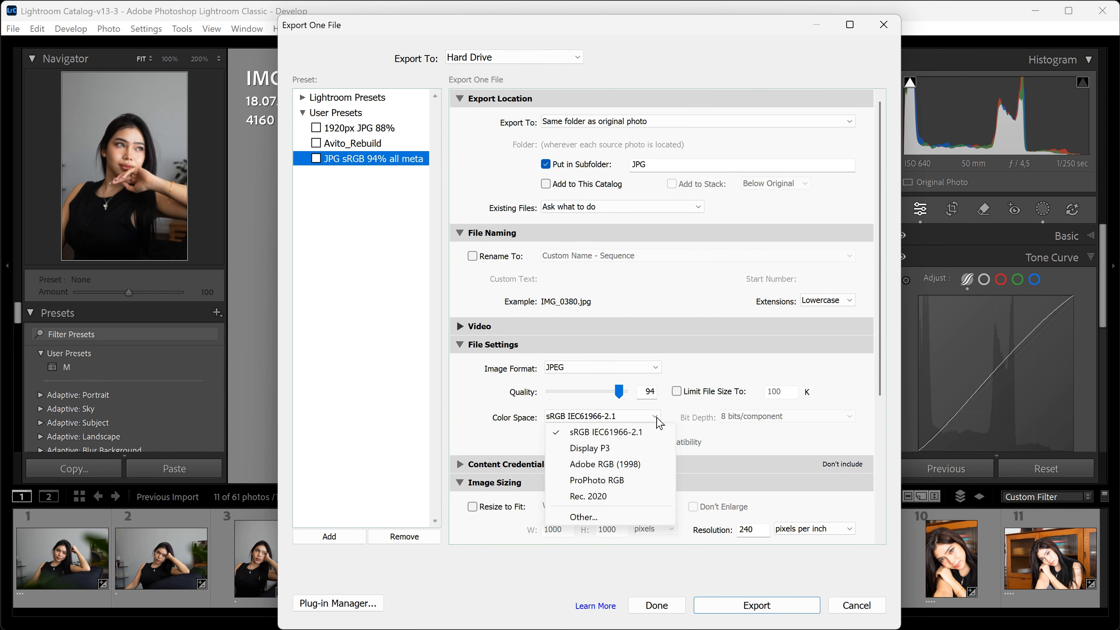
pyautogui.click(649, 433)
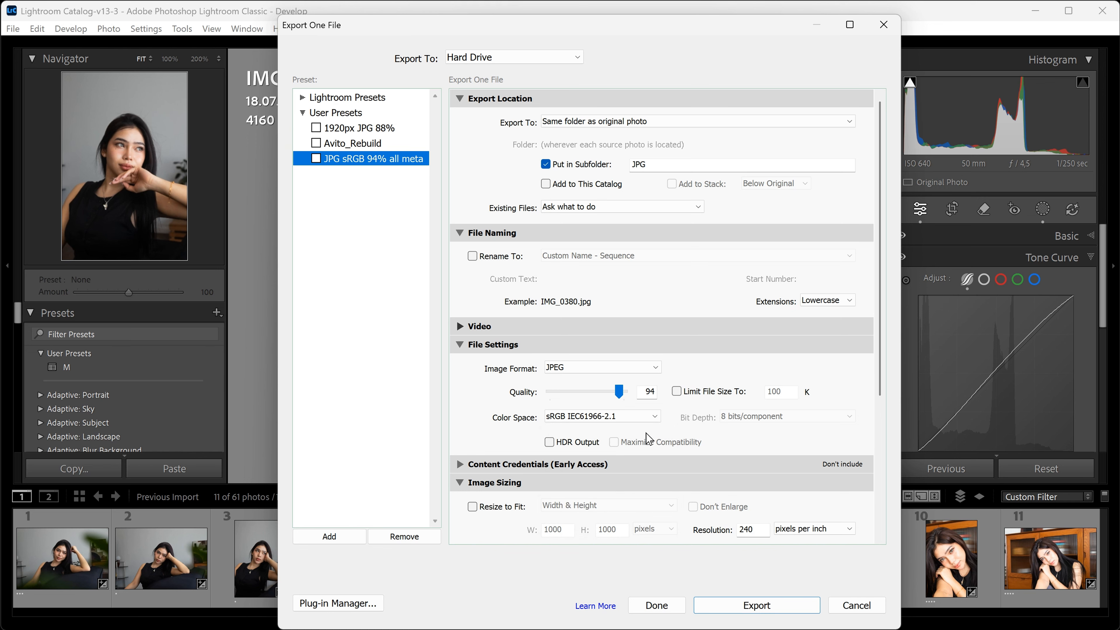
# Examine the output sharpening targets and the metadata inclusion options, keeping Screen and All Metadata.
pyautogui.scroll(-5, 648, 439)
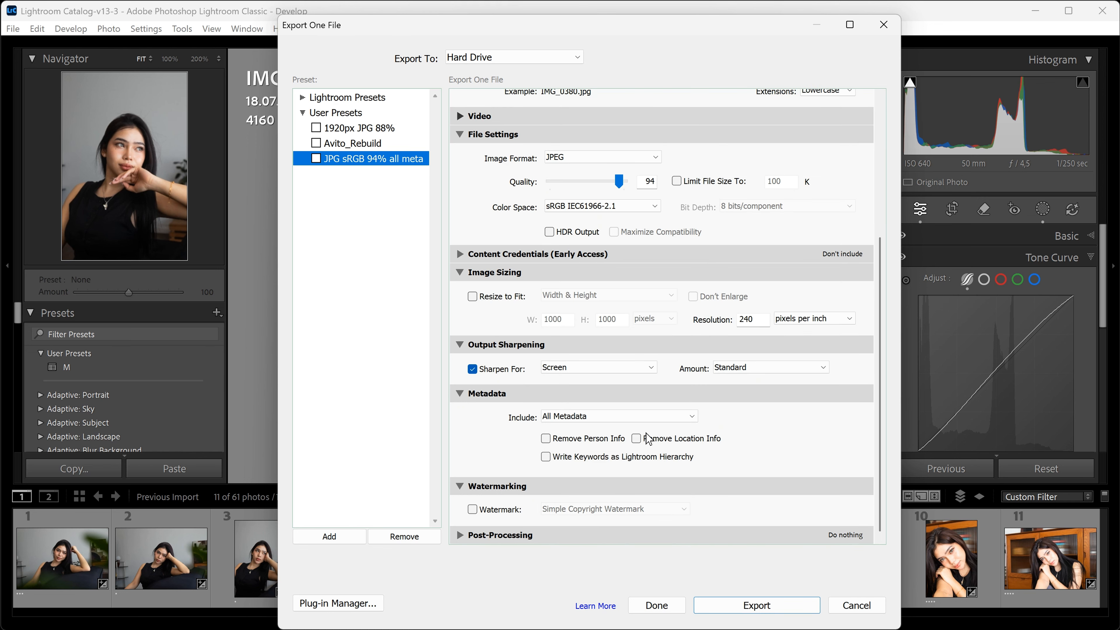
pyautogui.press('alt')
pyautogui.click(639, 371)
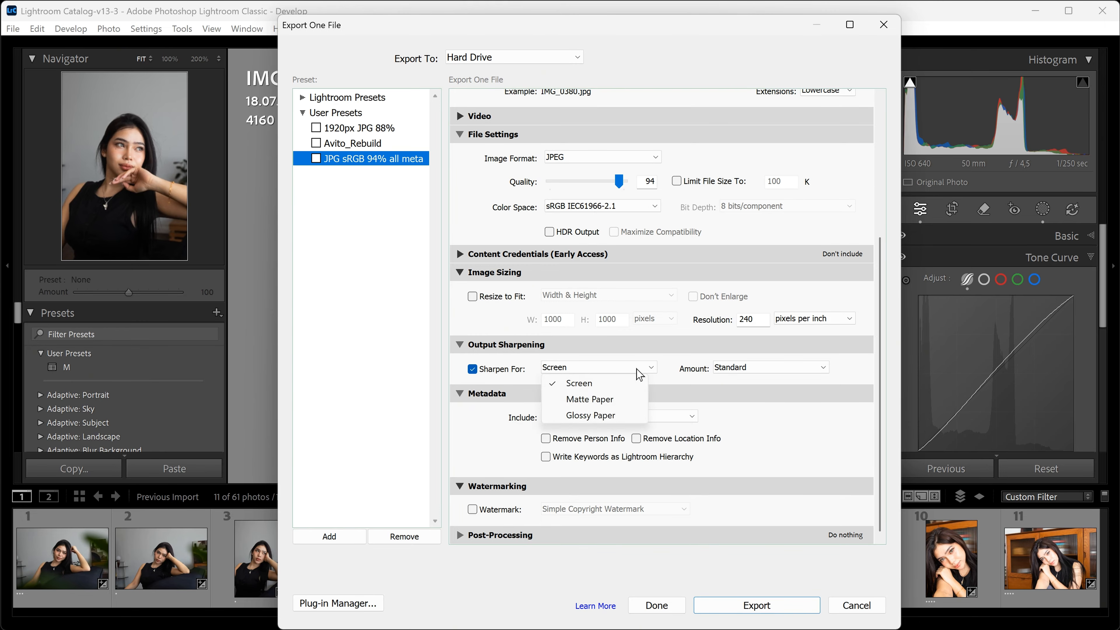
pyautogui.click(669, 375)
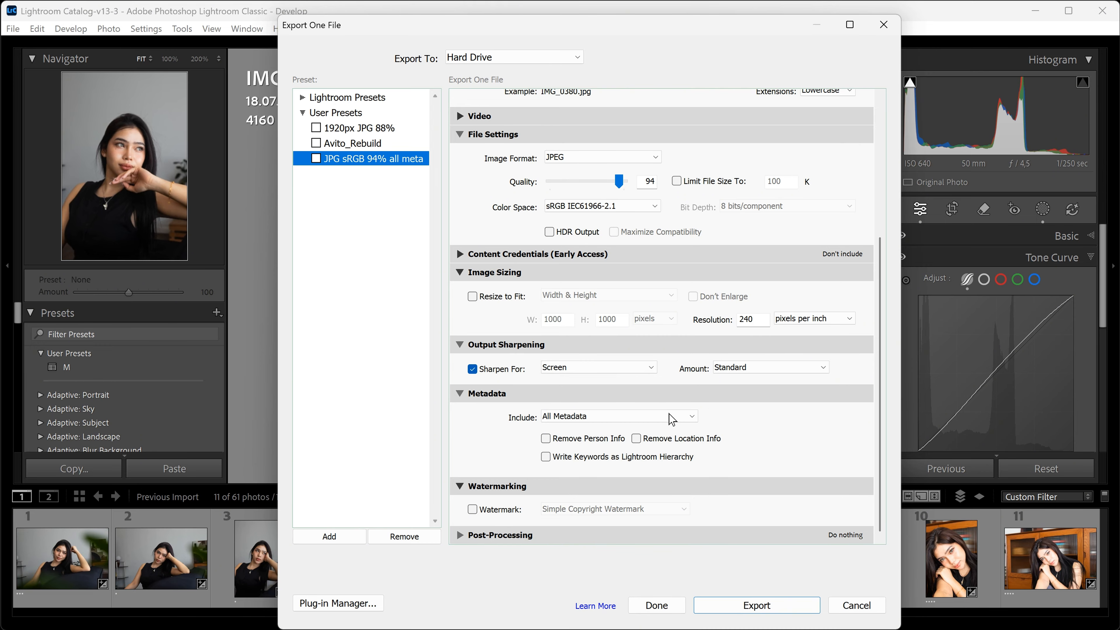
pyautogui.click(693, 419)
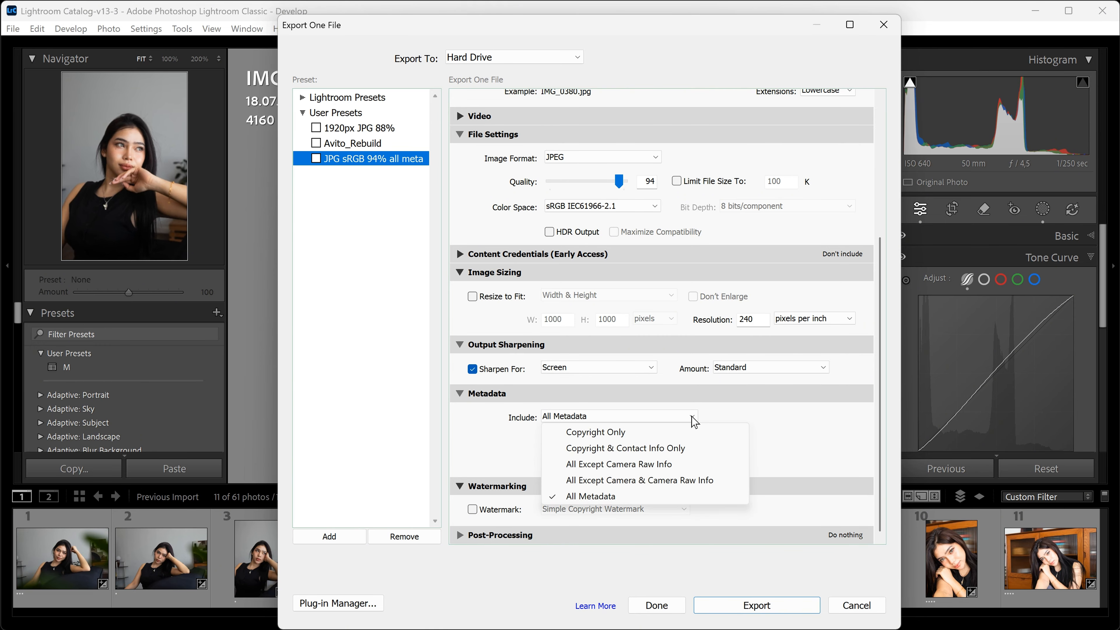
pyautogui.click(763, 433)
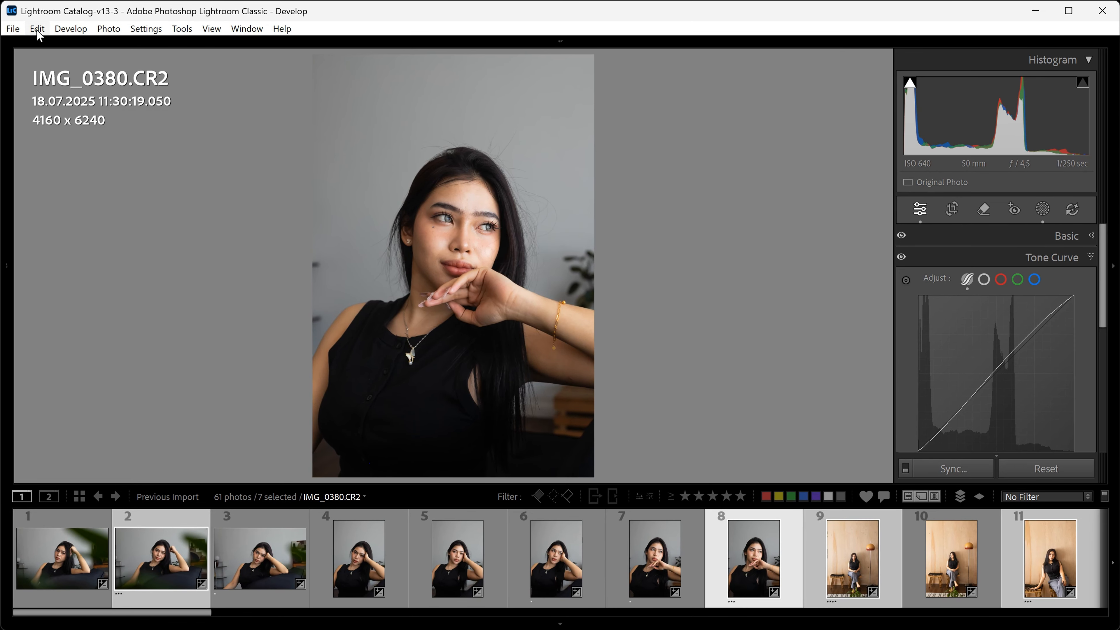
# Start a text watermark reading © TopPhoto with centred alignment and a shadow opacity of 77.
pyautogui.click(38, 30)
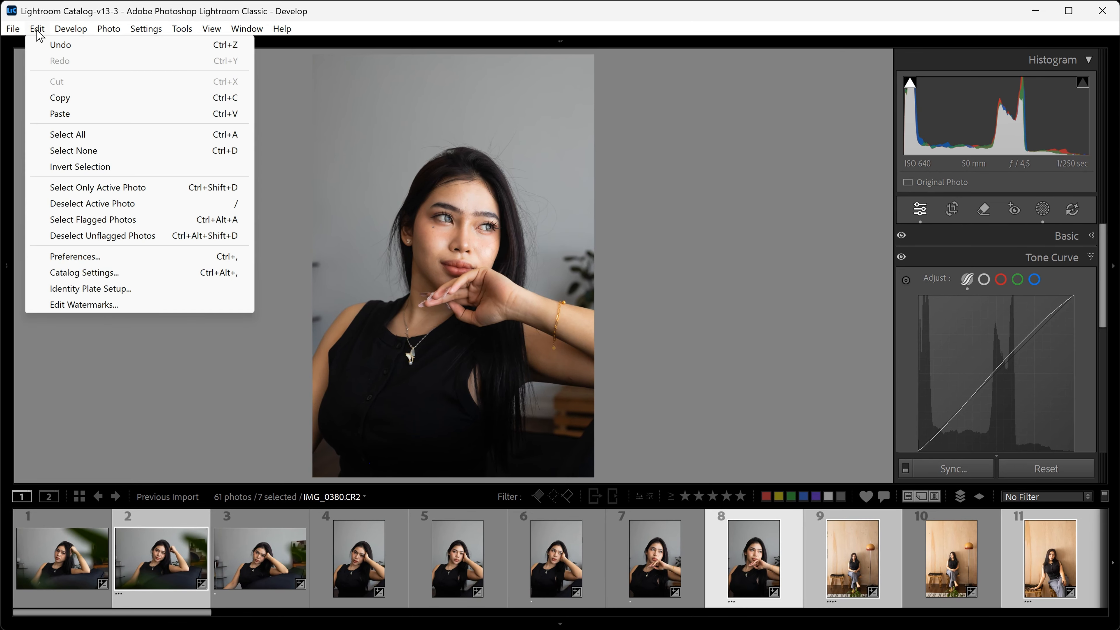
pyautogui.click(127, 304)
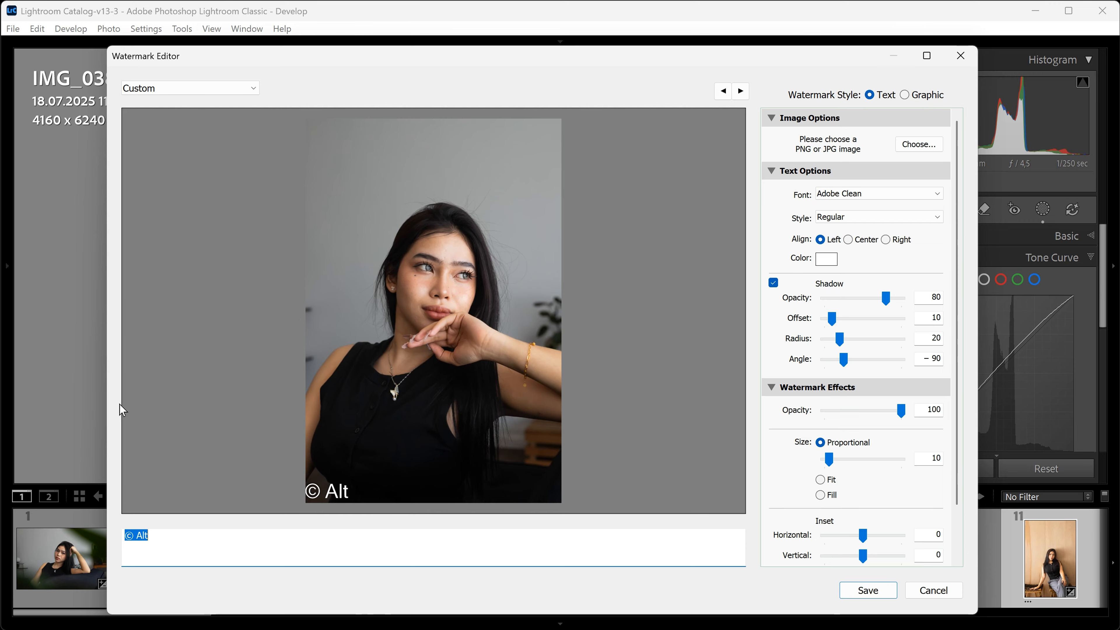
pyautogui.doubleClick(138, 537)
pyautogui.write('Top')
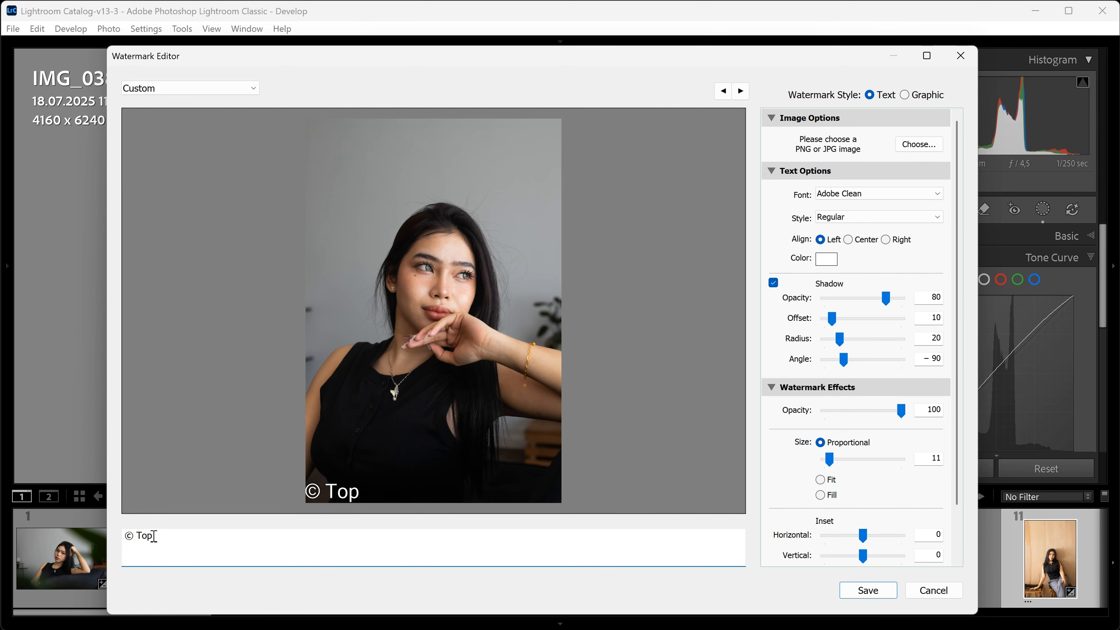
pyautogui.write('Photo')
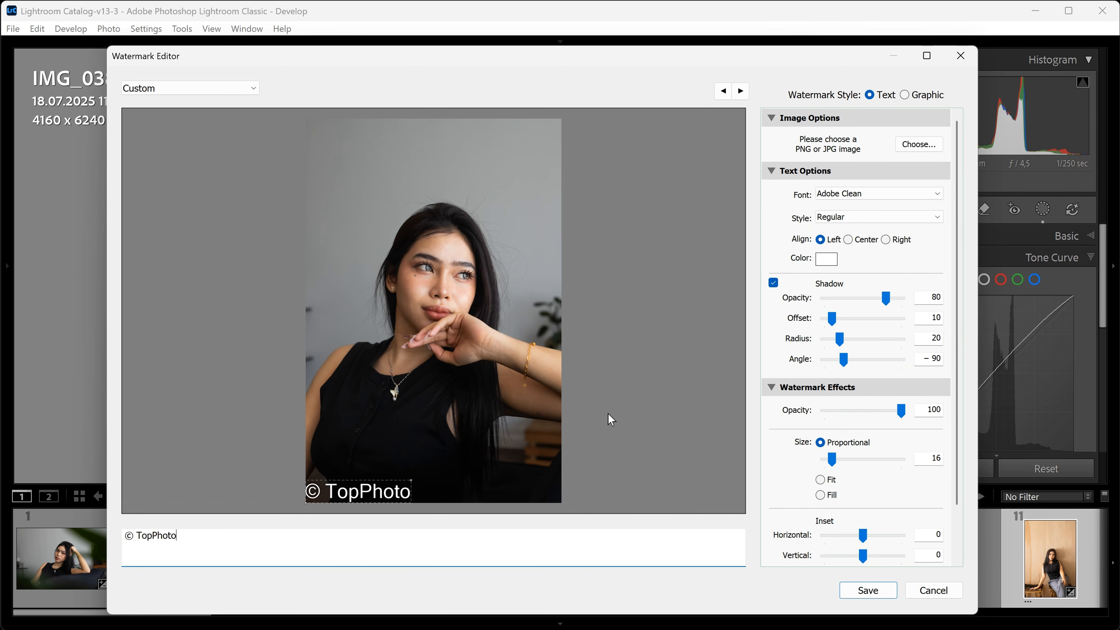
pyautogui.click(846, 196)
pyautogui.click(846, 195)
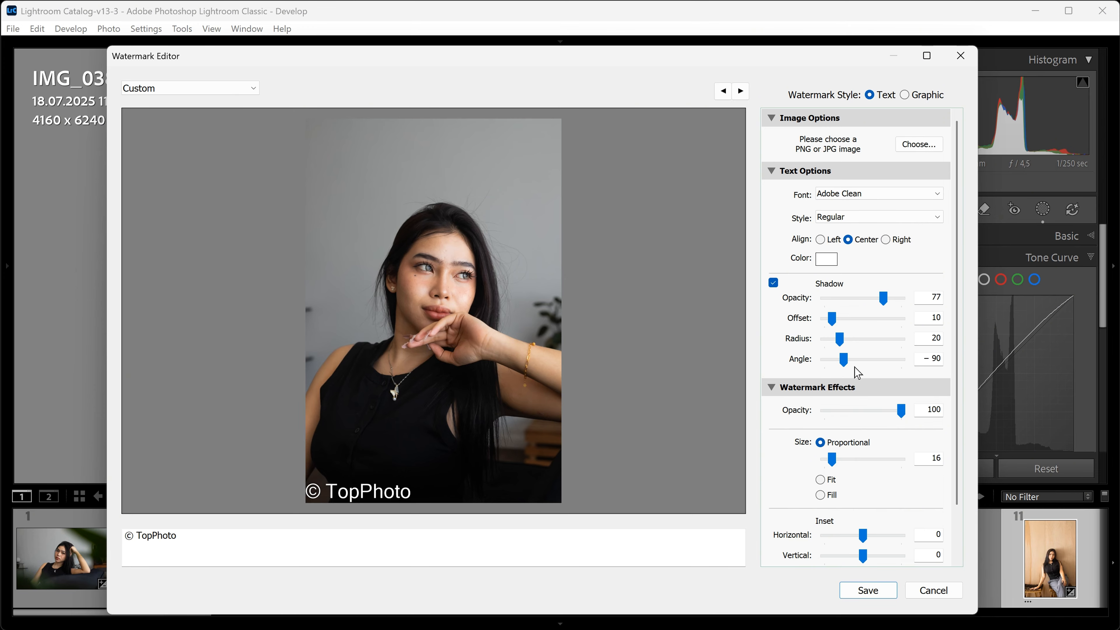
# Try anchoring the watermark at the photo's lower-right, upper-right and upper-left corners and at its centre.
pyautogui.scroll(-2, 870, 492)
pyautogui.click(845, 554)
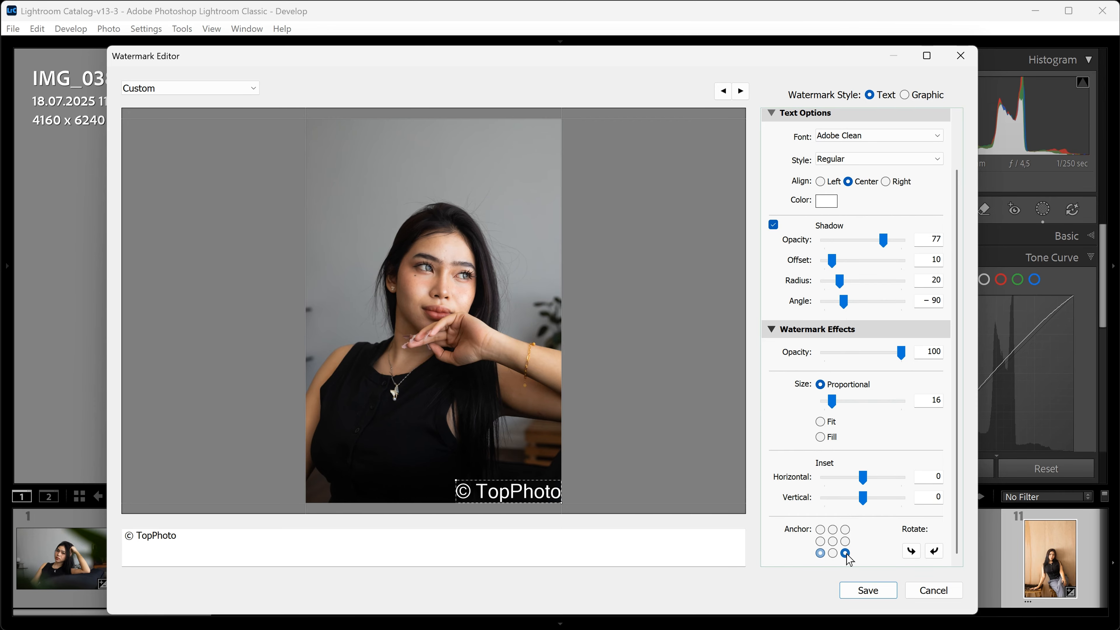
pyautogui.click(845, 529)
pyautogui.click(820, 530)
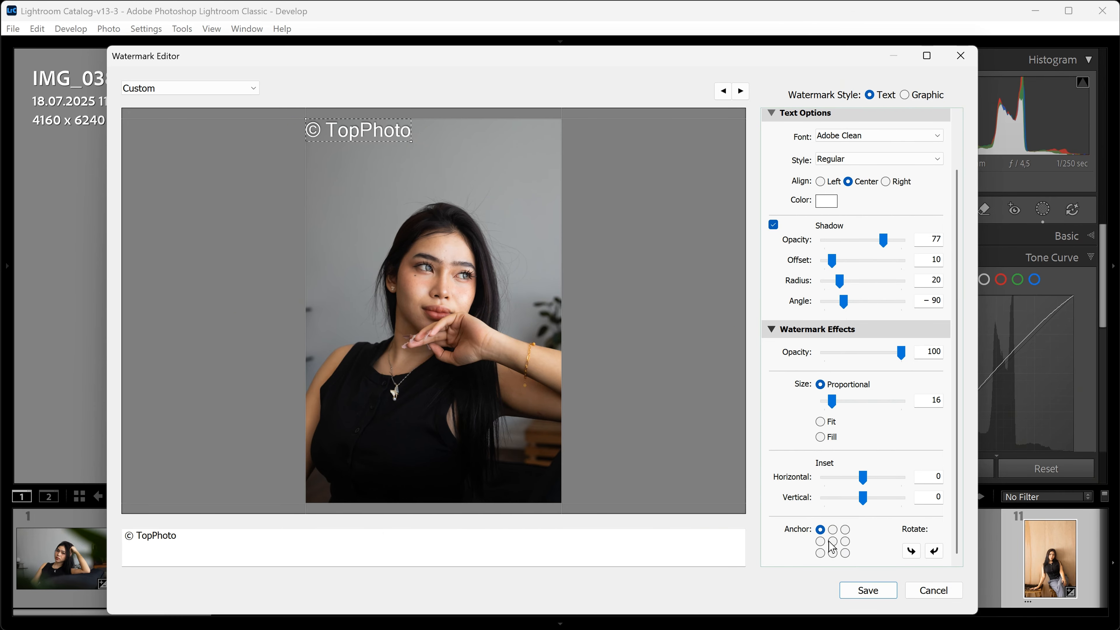
pyautogui.click(833, 541)
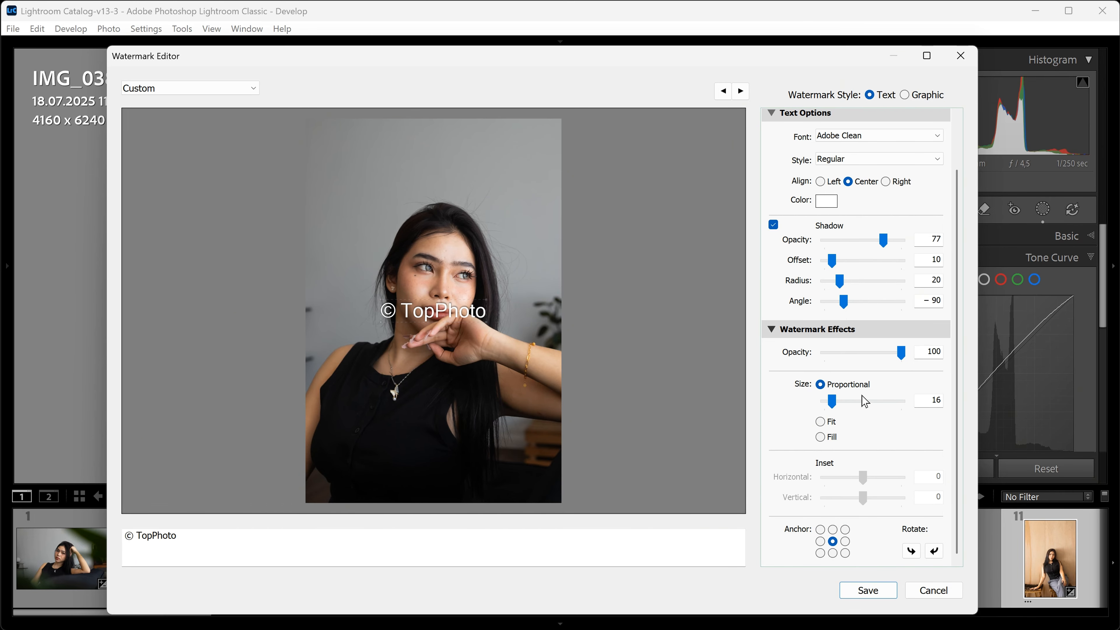
# Set the watermark's opacity to 89 and anchor it at the photo's lower-left corner.
pyautogui.moveTo(900, 353)
pyautogui.mouseDown()
pyautogui.moveTo(821, 363)
pyautogui.moveTo(892, 358)
pyautogui.mouseUp()
pyautogui.moveTo(833, 406)
pyautogui.mouseDown()
pyautogui.moveTo(854, 401)
pyautogui.moveTo(834, 407)
pyautogui.mouseUp()
pyautogui.click(820, 553)
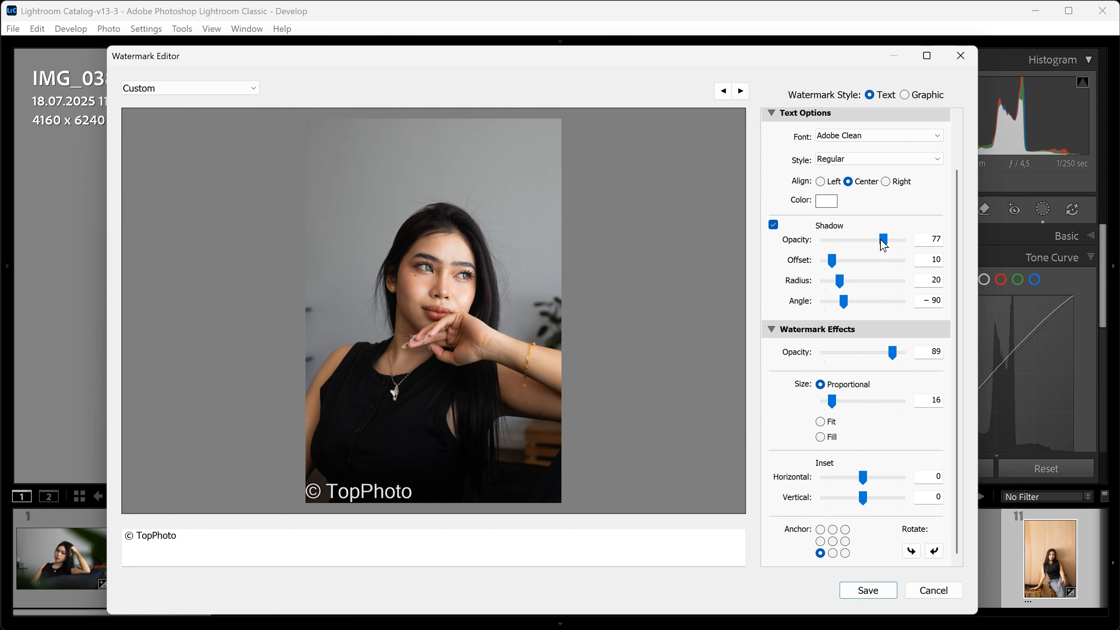
# Set the watermark's shadow opacity to 83 and its shadow offset to 11.
pyautogui.moveTo(883, 242); pyautogui.dragTo(889, 242)
pyautogui.moveTo(831, 264)
pyautogui.mouseDown()
pyautogui.moveTo(873, 263)
pyautogui.moveTo(837, 269)
pyautogui.mouseUp()
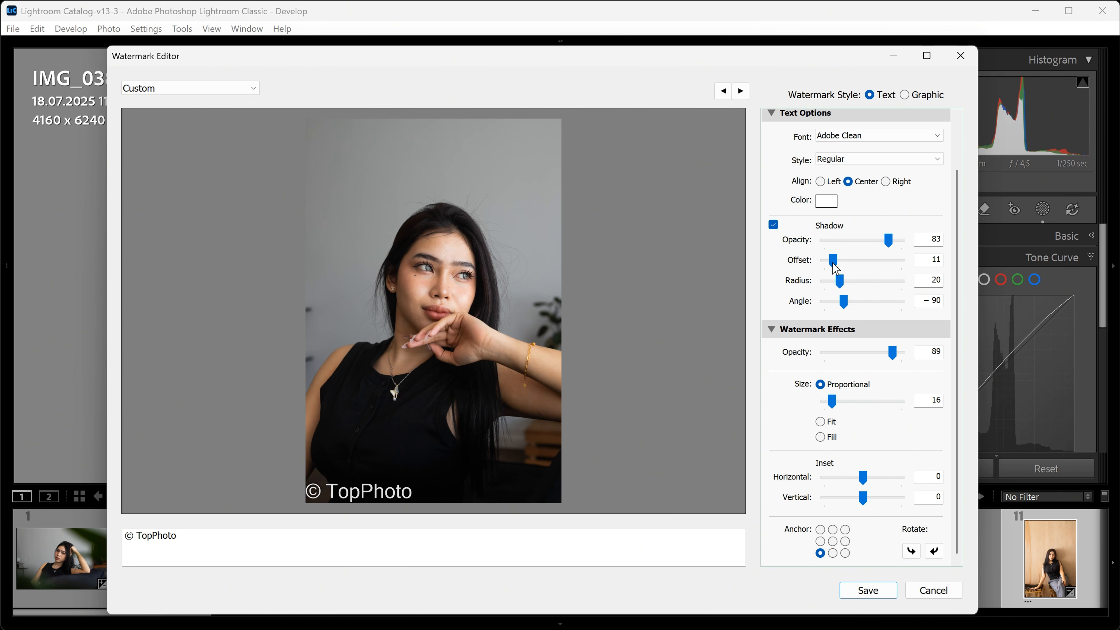